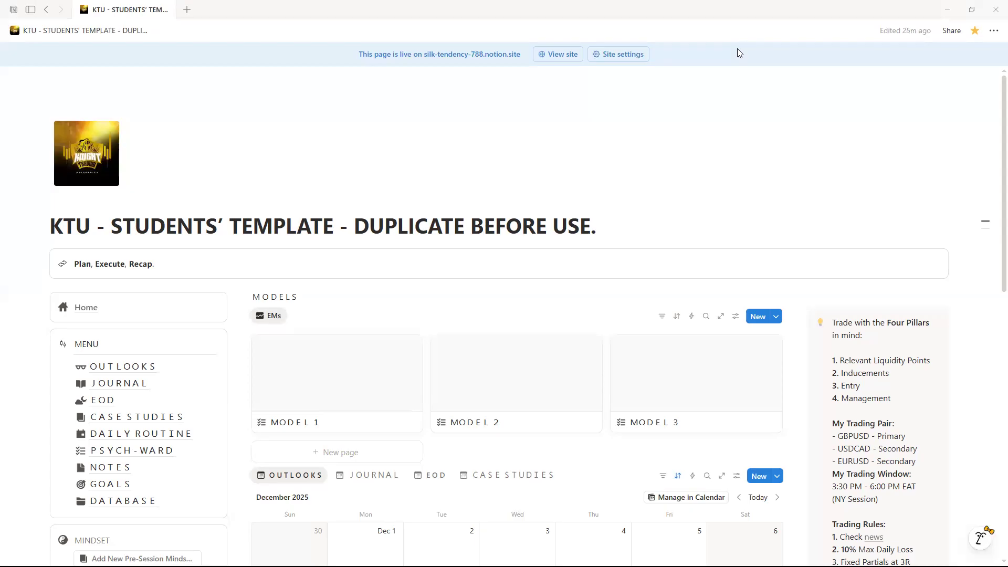
- Look over the template's home dashboard, from the page title down to the models gallery and the calendar
scroll(381, 157, "down", 1)
scroll(381, 157, "down", 7)
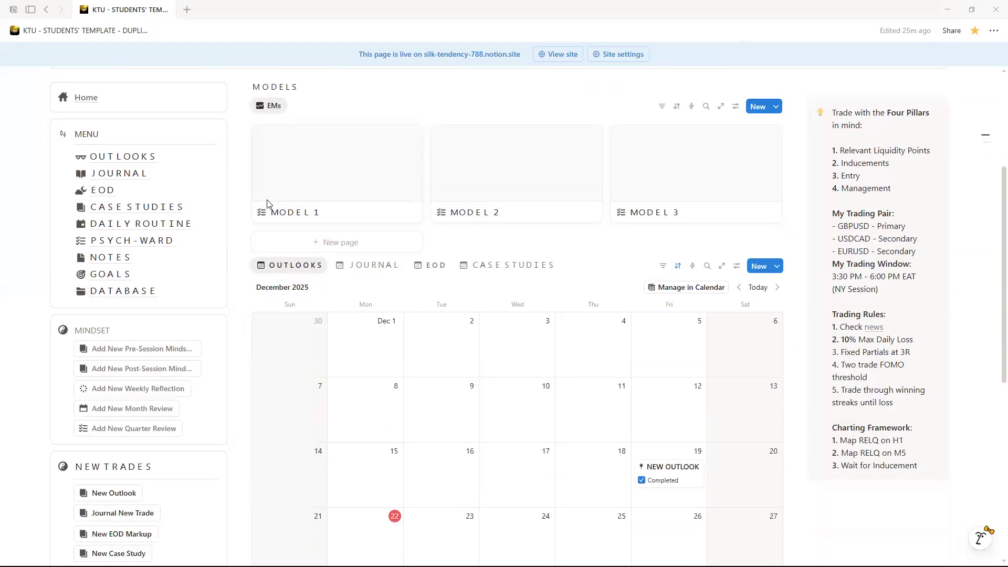
scroll(429, 321, "up", 8)
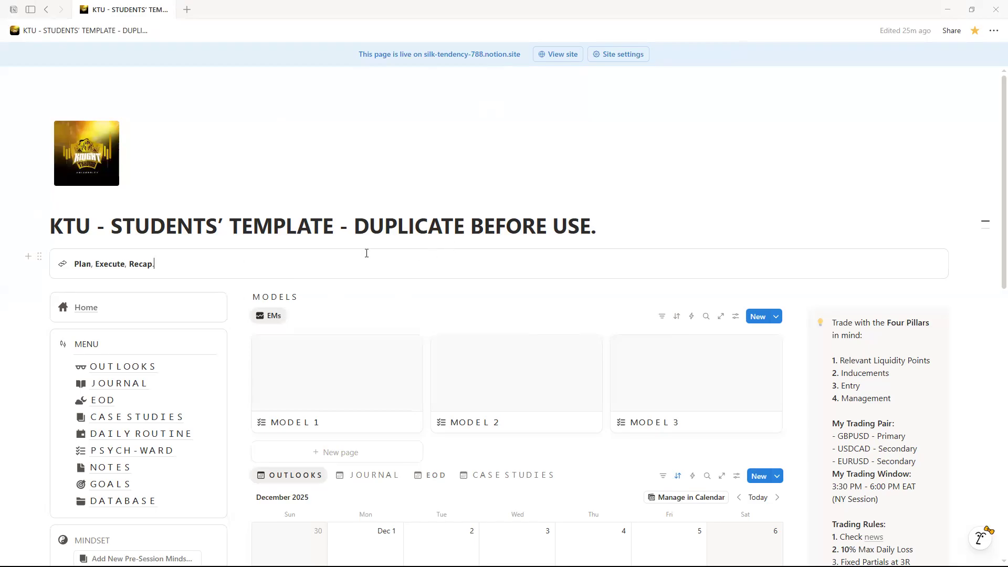
scroll(428, 266, "down", 8)
scroll(428, 311, "up", 4)
scroll(427, 312, "up", 4)
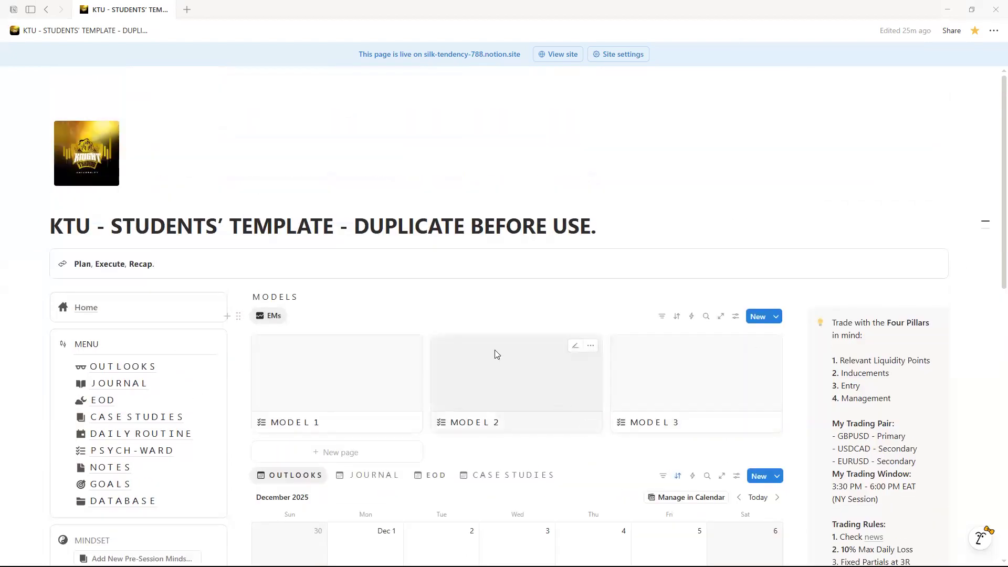
- Examine the Menu, Mindset and New Trades sections of the home dashboard
scroll(49, 256, "down", 1)
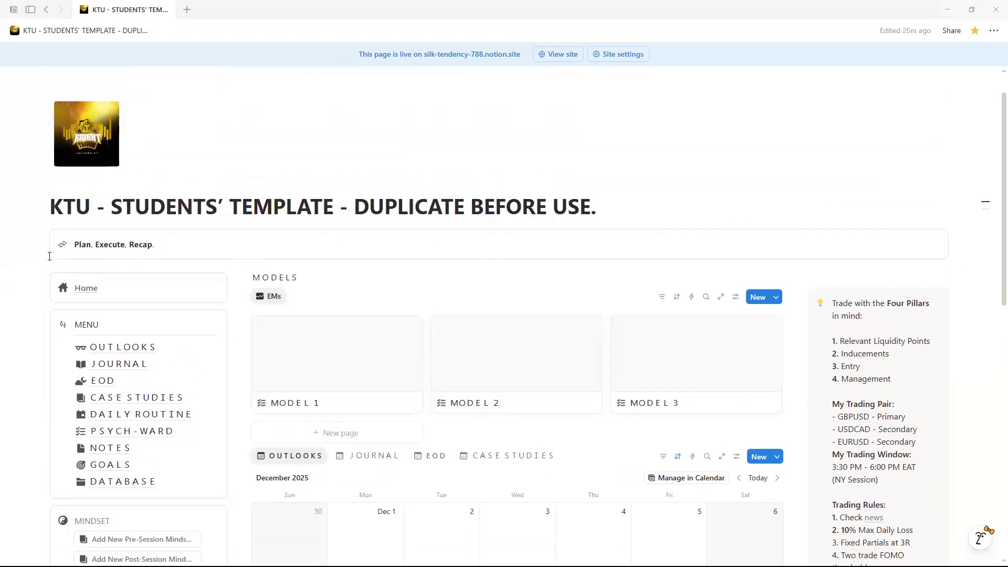
scroll(49, 256, "down", 3)
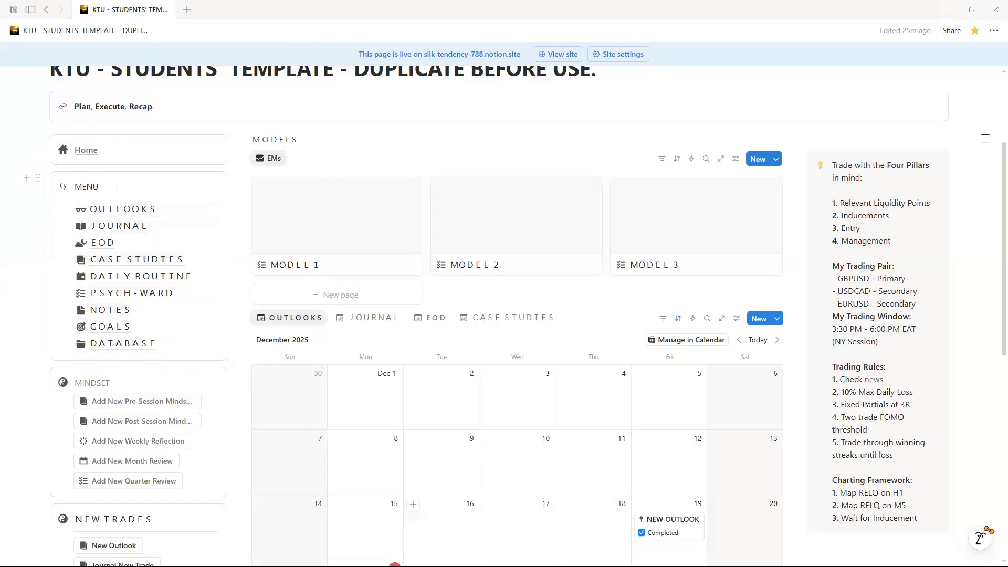
scroll(152, 242, "down", 2)
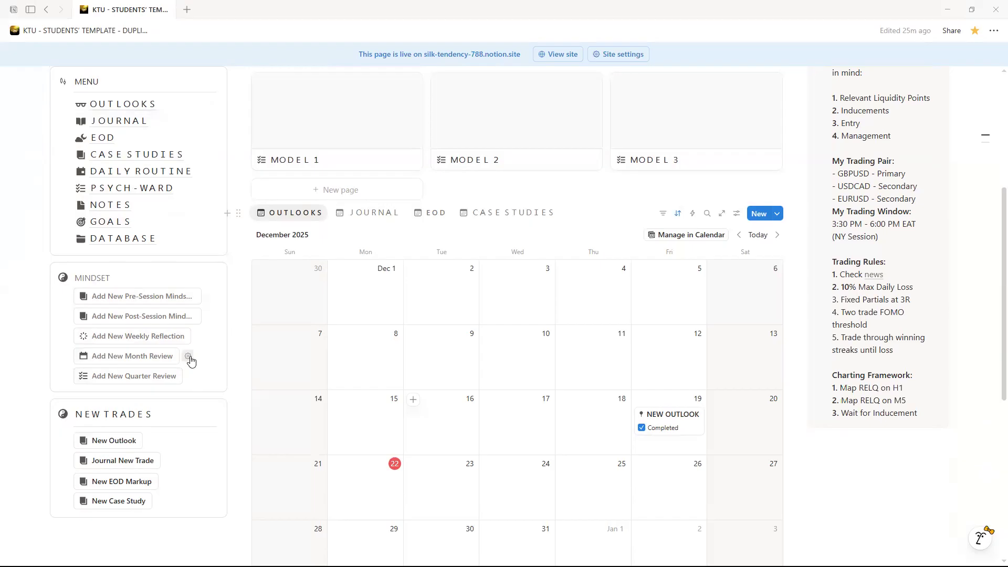
scroll(186, 358, "down", 1)
scroll(182, 359, "down", 2)
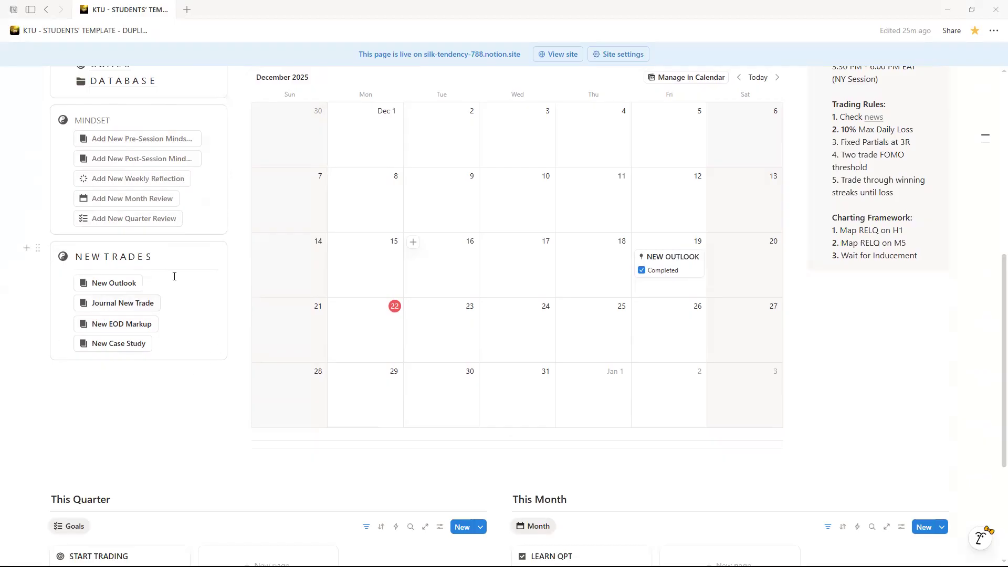
scroll(166, 309, "up", 4)
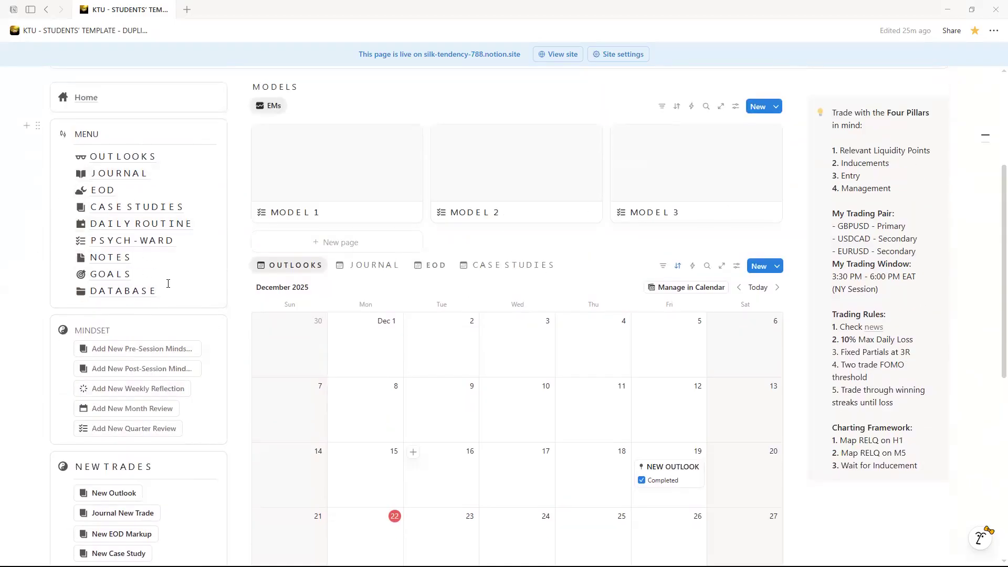
scroll(191, 401, "down", 2)
scroll(656, 244, "up", 3)
scroll(657, 244, "up", 3)
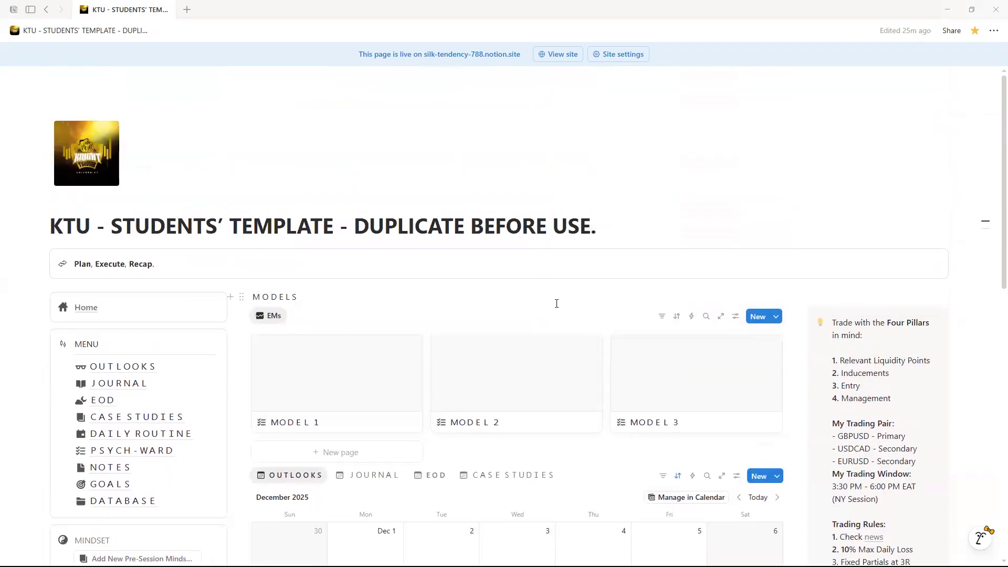
scroll(536, 294, "down", 3)
scroll(346, 268, "down", 2)
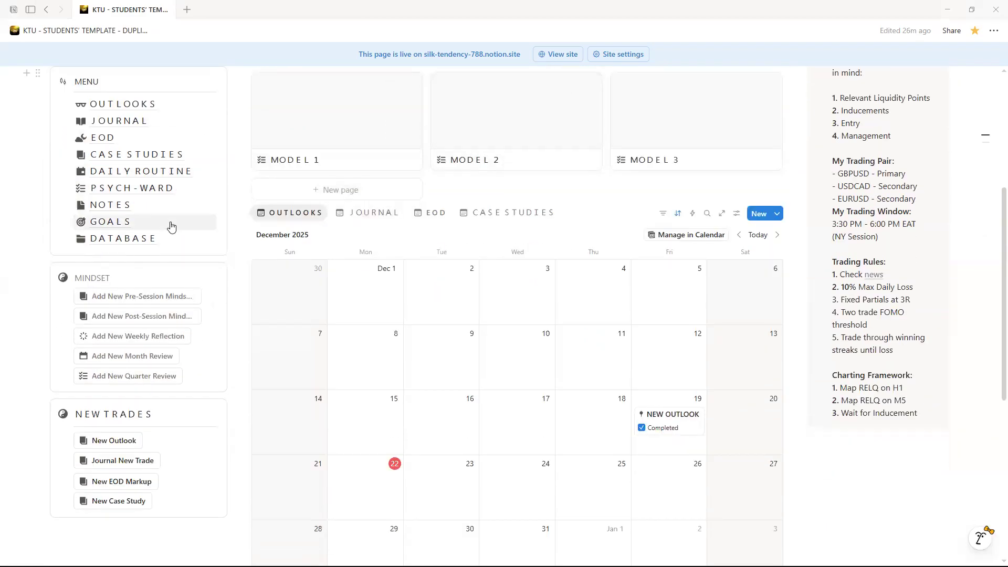
- Preview the Model 1 page from the models gallery and close the preview
scroll(134, 223, "up", 1)
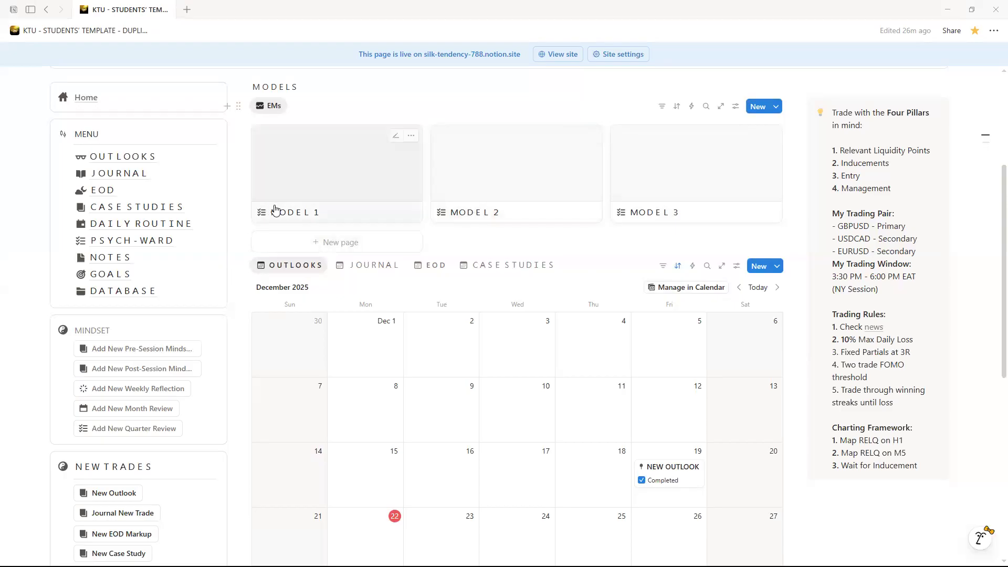
left_click(338, 181)
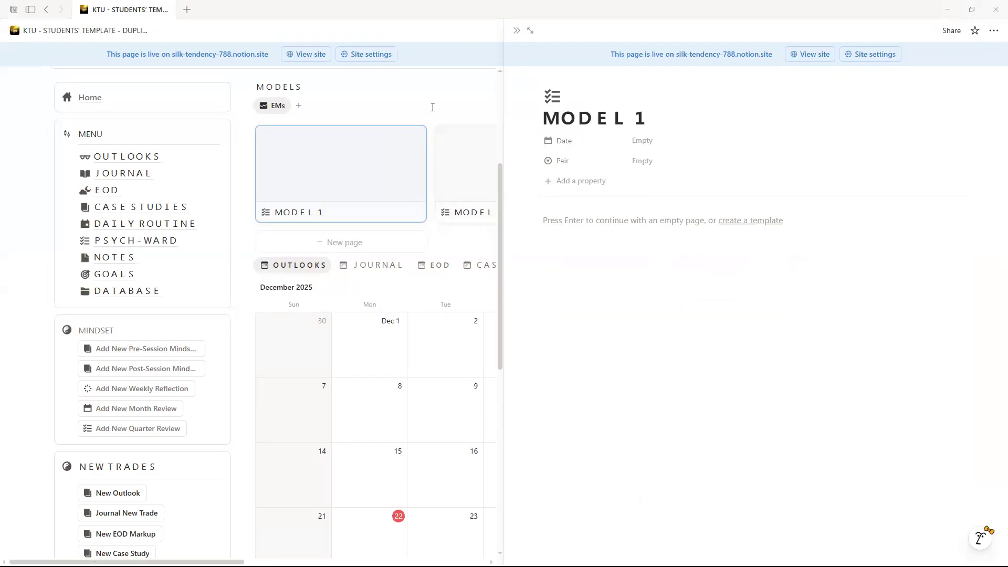
left_click(501, 122)
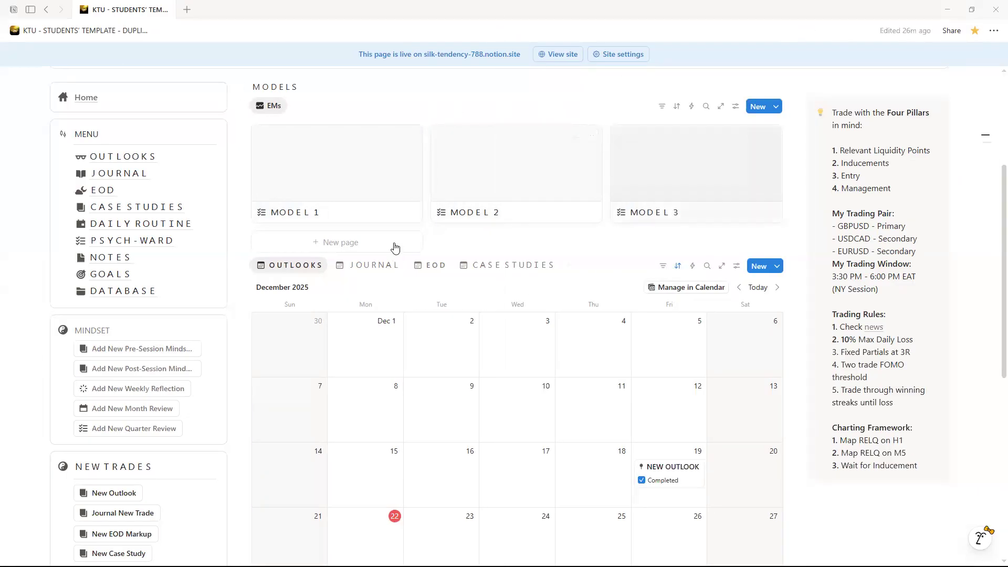
- View the Journal calendar for December 2025 below the models gallery
scroll(525, 264, "down", 2)
scroll(382, 261, "down", 1)
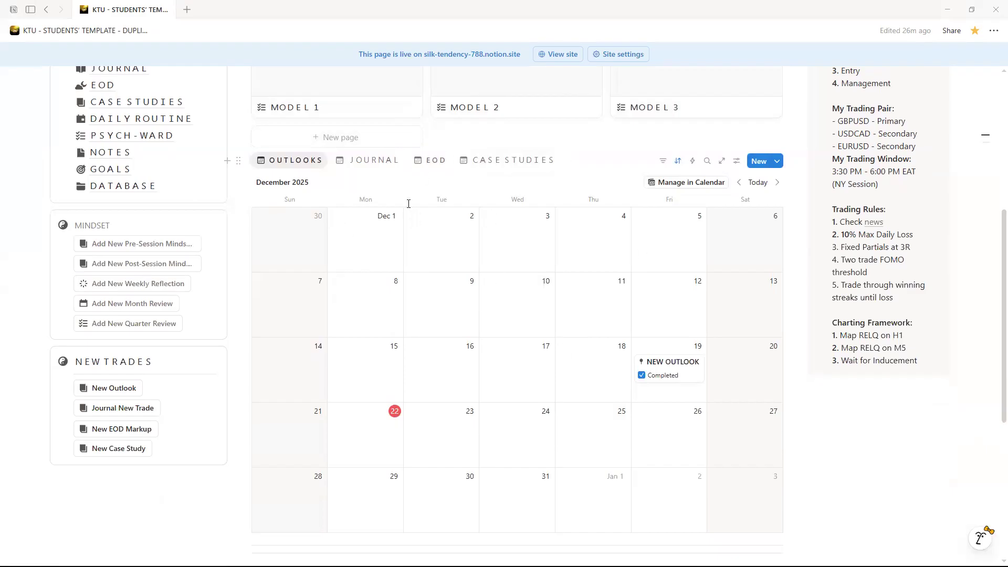
scroll(380, 193, "up", 3)
scroll(339, 189, "down", 3)
left_click(359, 158)
scroll(540, 254, "down", 3)
scroll(596, 299, "up", 6)
- View the EOD and Case Studies calendars on the dashboard, returning to the Outlooks calendar
left_click(433, 318)
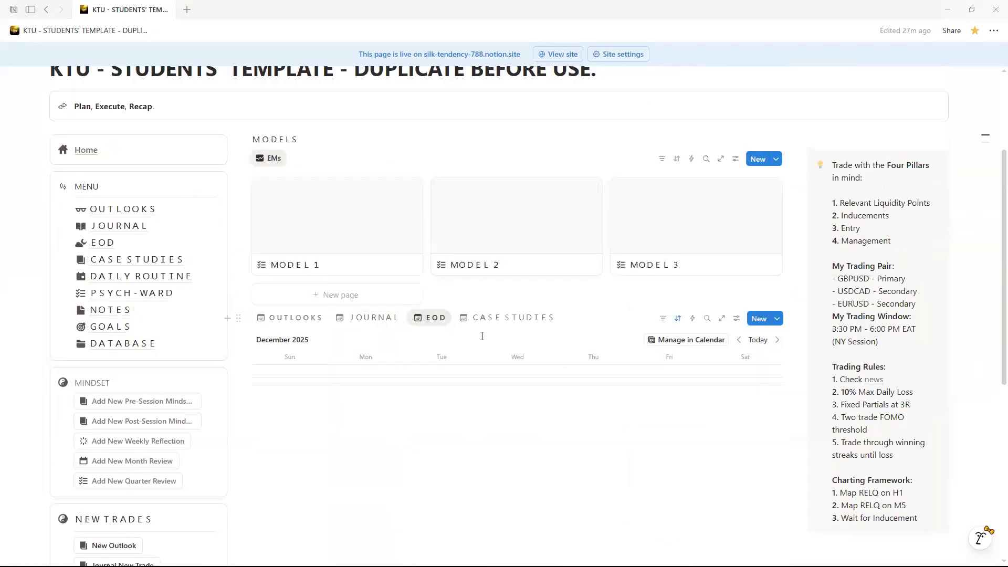
scroll(492, 324, "down", 4)
scroll(509, 346, "down", 1)
scroll(525, 362, "up", 3)
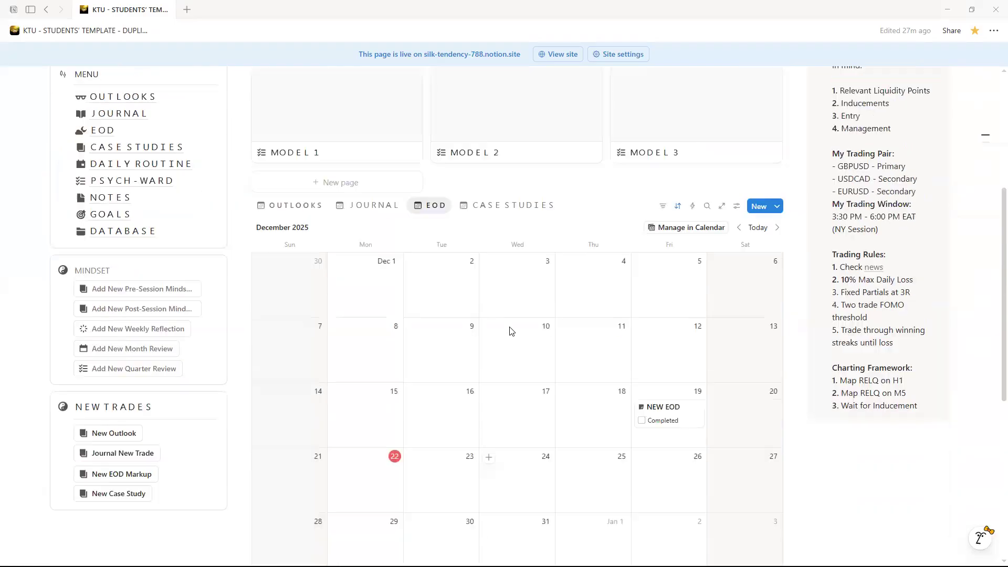
left_click(499, 213)
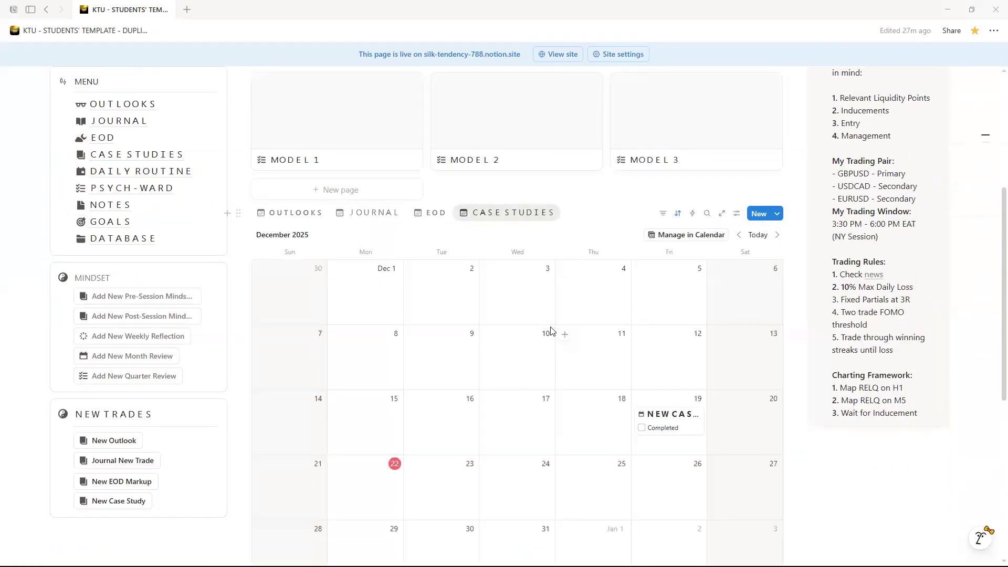
left_click(280, 211)
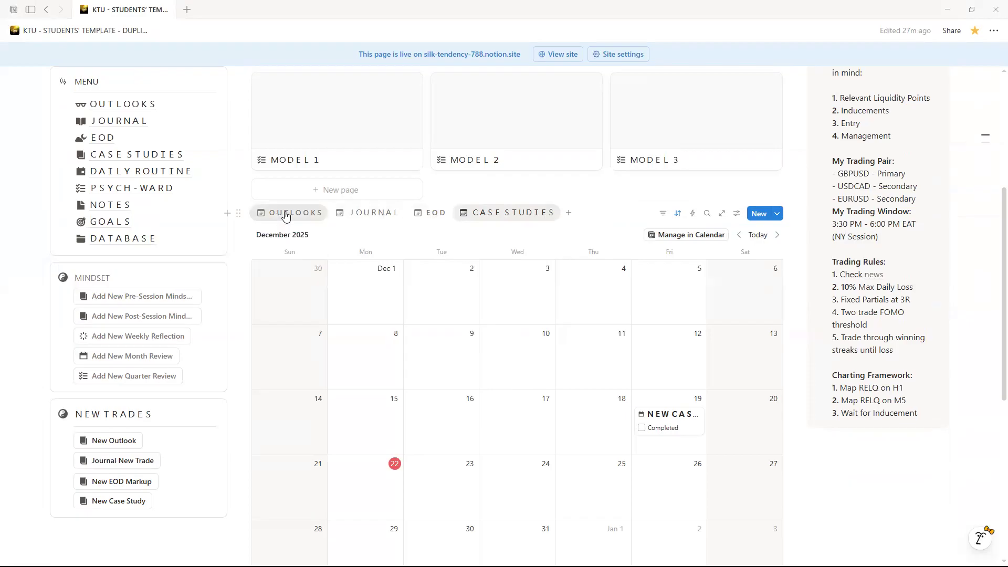
- Highlight the Four Pillars in the trading notes: Relevant Liquidity Points, Inducements, Entry and Management
scroll(706, 265, "up", 1)
scroll(745, 268, "up", 3)
scroll(839, 304, "down", 3)
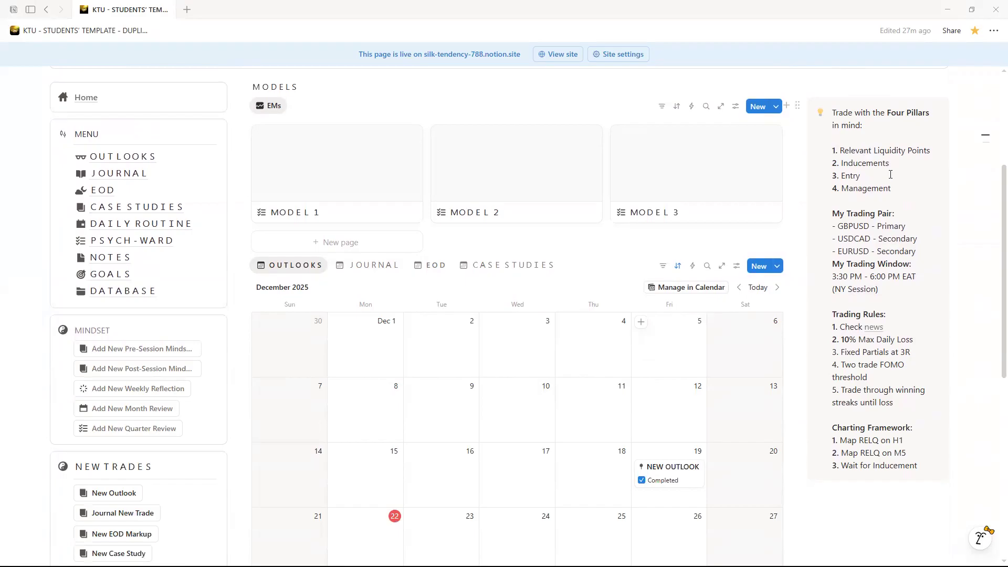
left_click(925, 153, "shift")
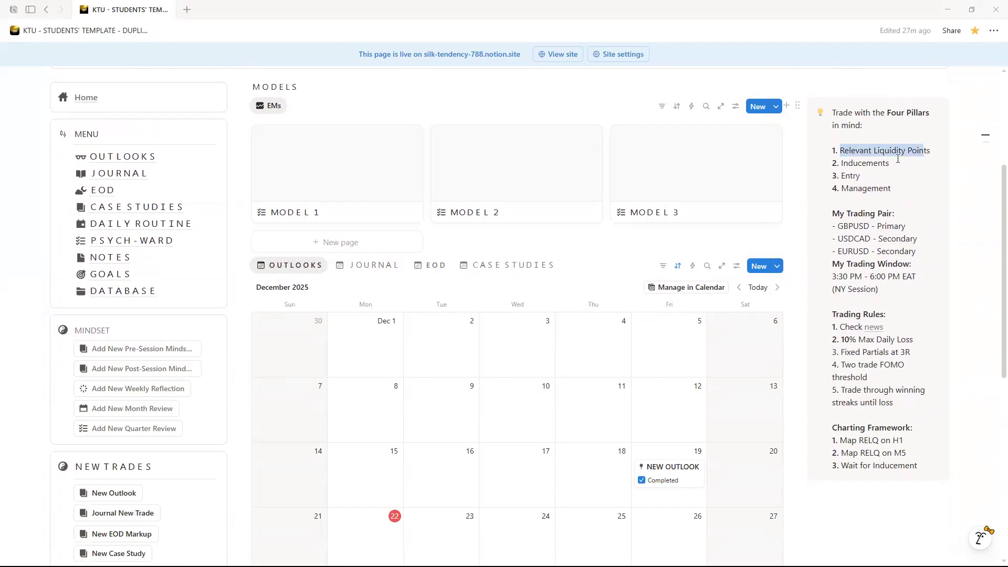
double_click(865, 163)
double_click(850, 176)
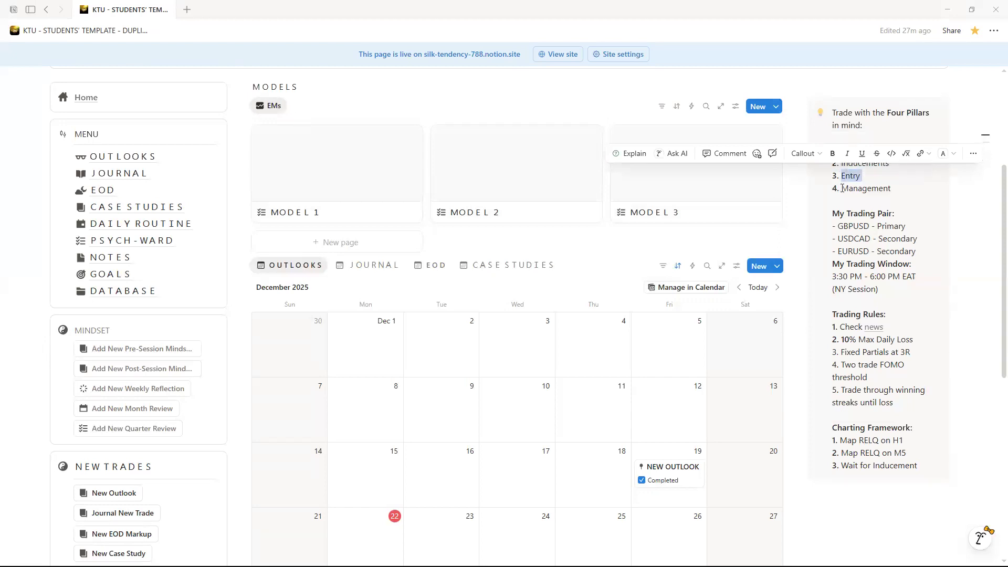
double_click(861, 188)
left_click(905, 188)
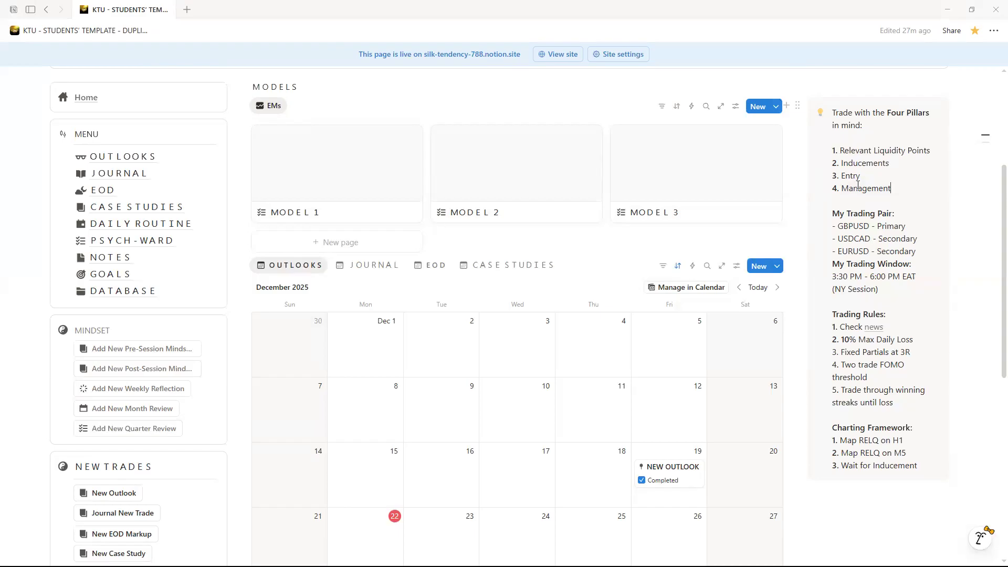
left_click_drag(898, 182, 825, 146)
left_click(873, 205)
- Highlight the primary GBPUSD pair and the secondary pairs under My Trading Pair in the notes
left_click_drag(836, 226, 905, 226)
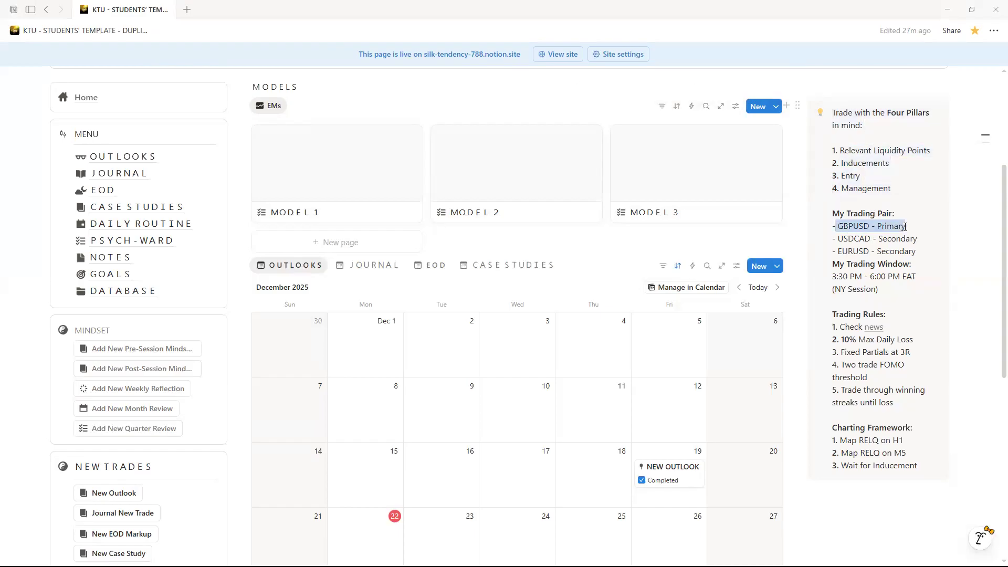
left_click_drag(836, 240, 916, 251)
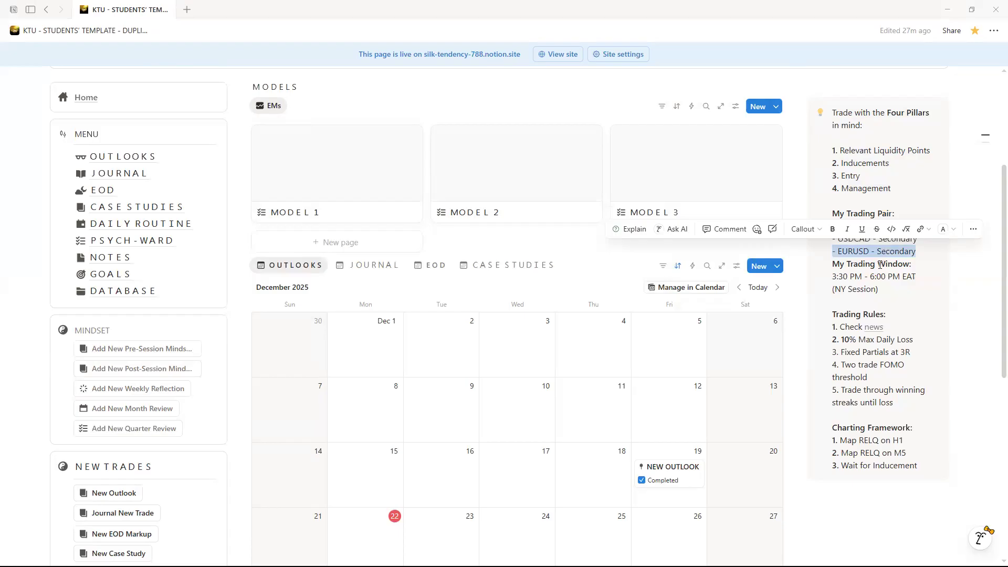
key("Right")
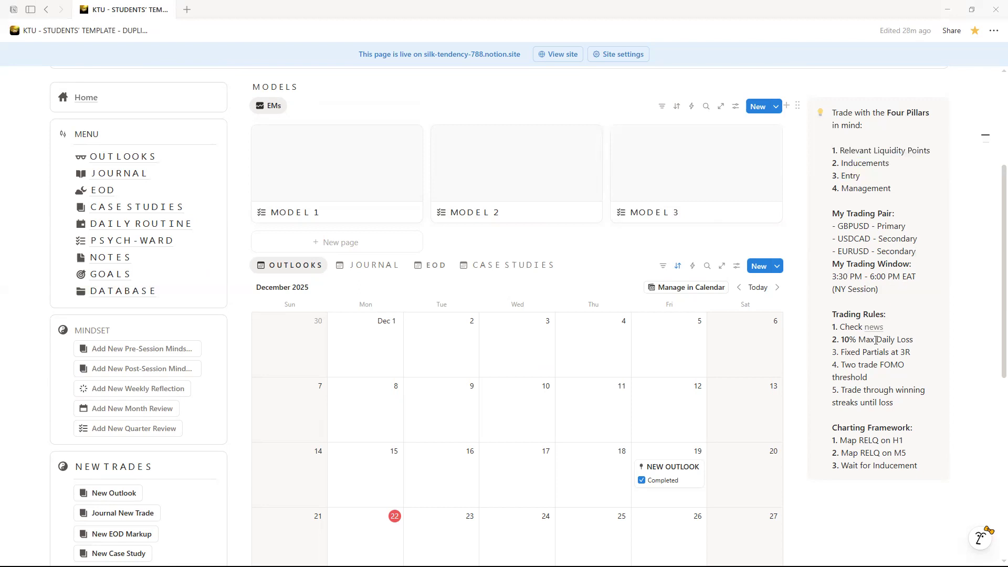
- Review the Trading Rules and Charting Framework lists in the trading notes
scroll(866, 303, "down", 1)
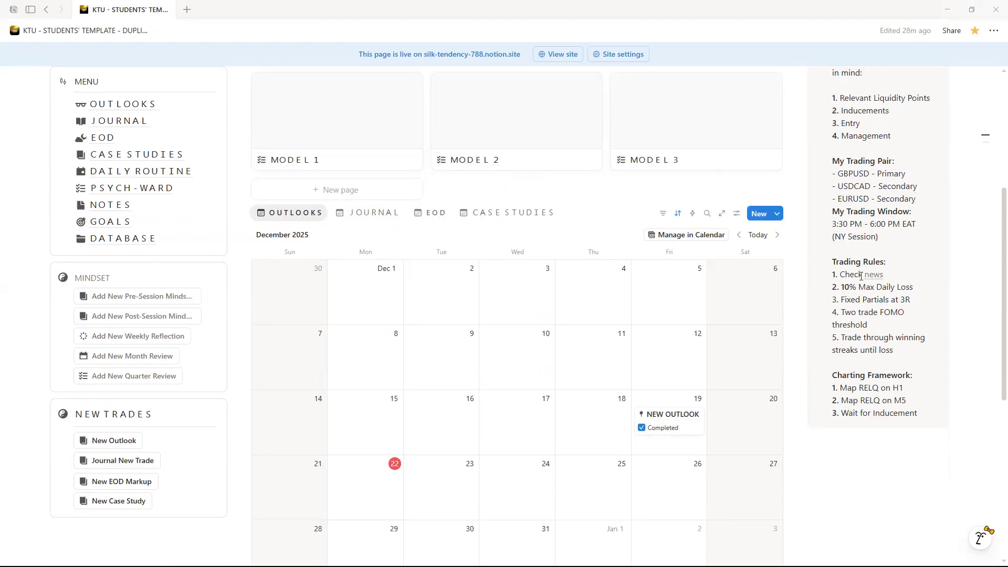
mouse_move(873, 277)
scroll(852, 89, "up", 2)
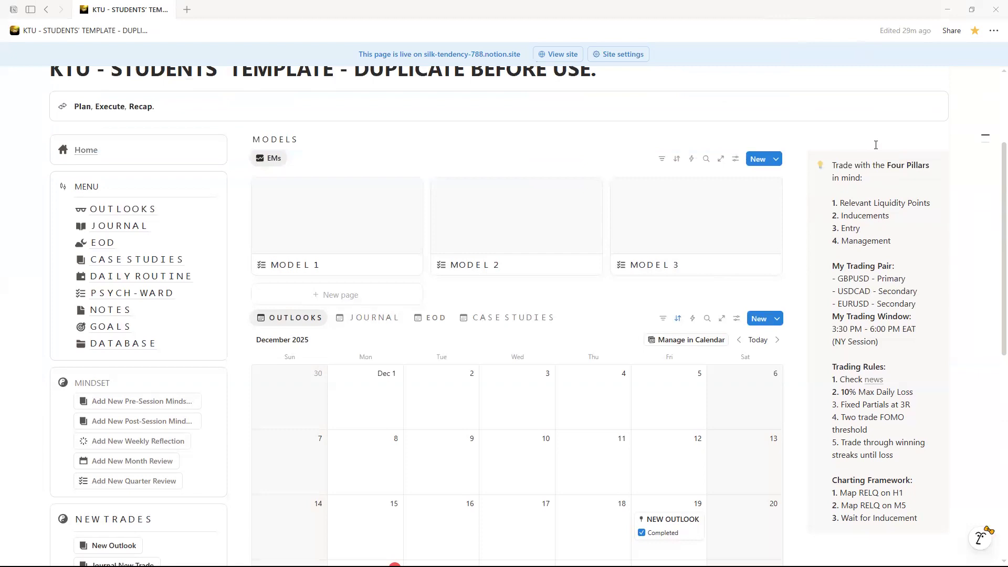
scroll(811, 313, "down", 3)
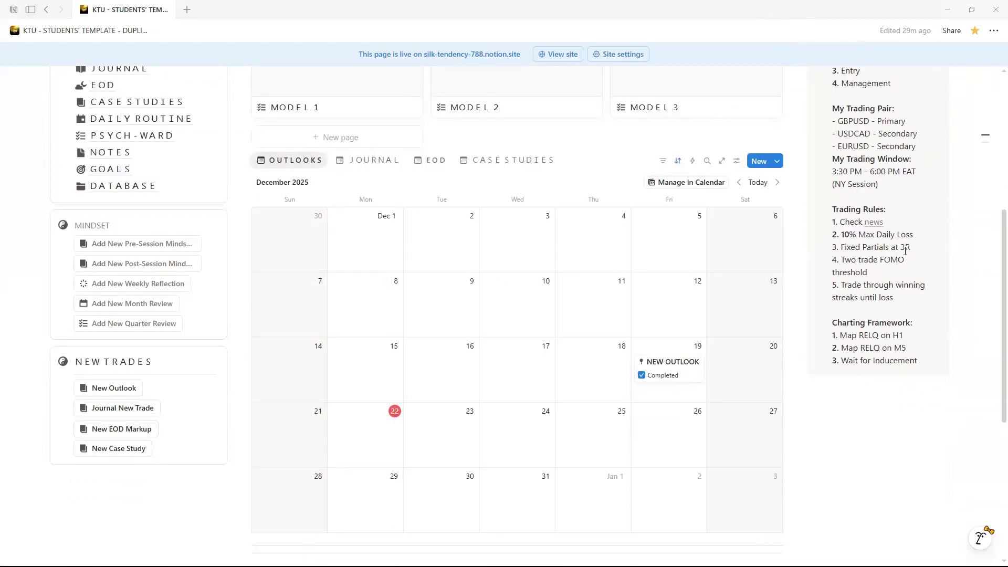
scroll(855, 167, "up", 3)
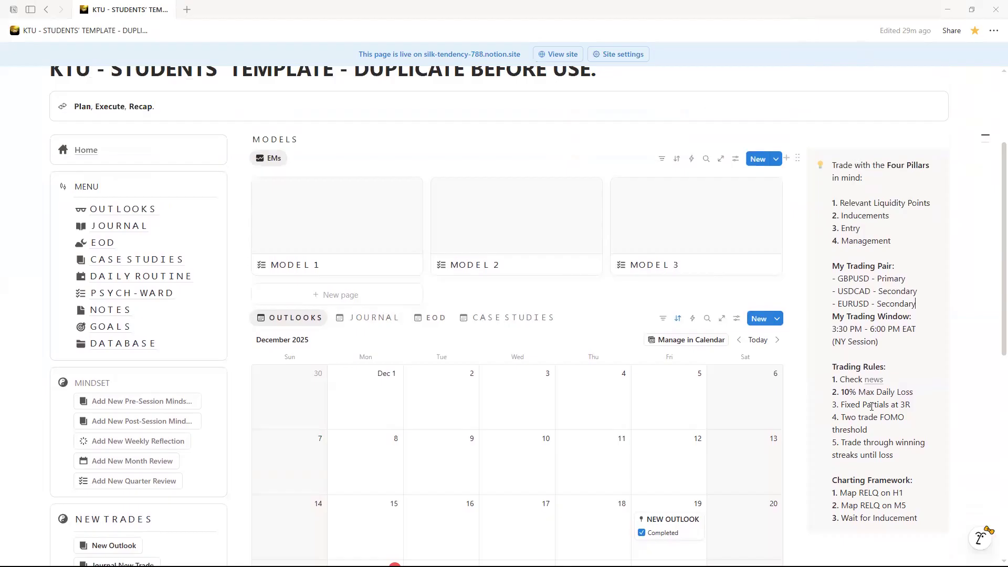
- Open the Outlooks page from the dashboard's menu section and look over its gallery and calendar
scroll(358, 318, "up", 2)
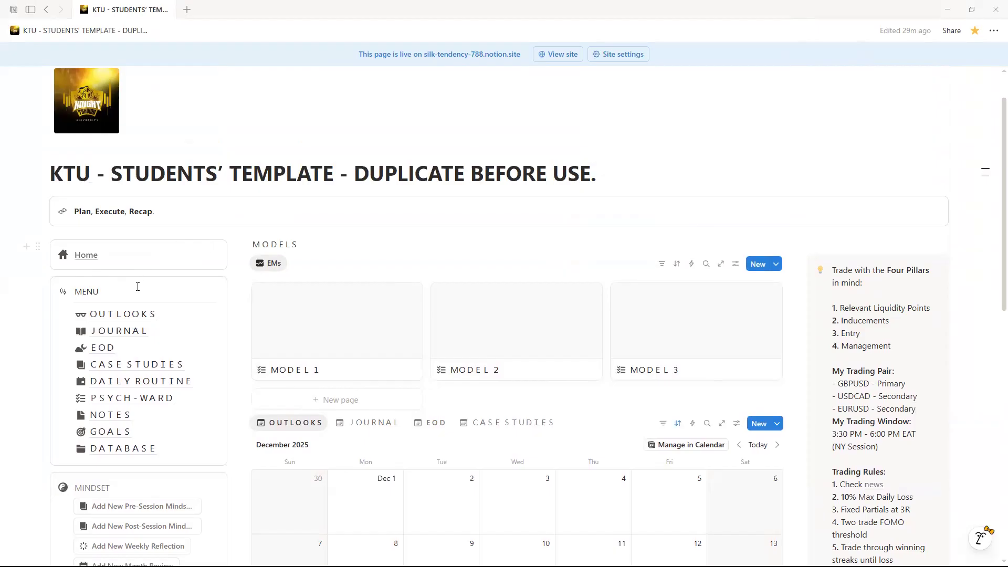
left_click(124, 314)
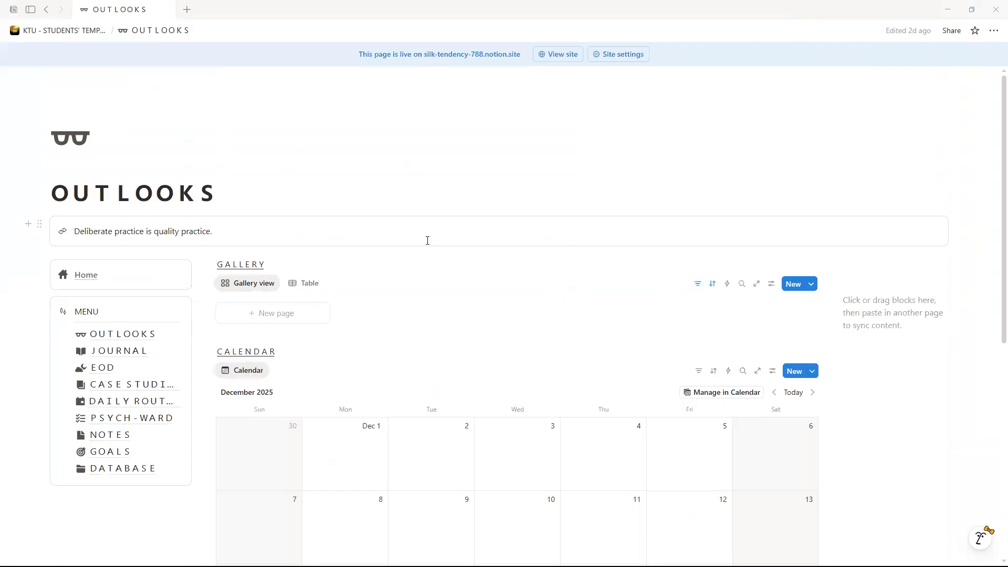
scroll(427, 240, "down", 4)
scroll(665, 296, "up", 3)
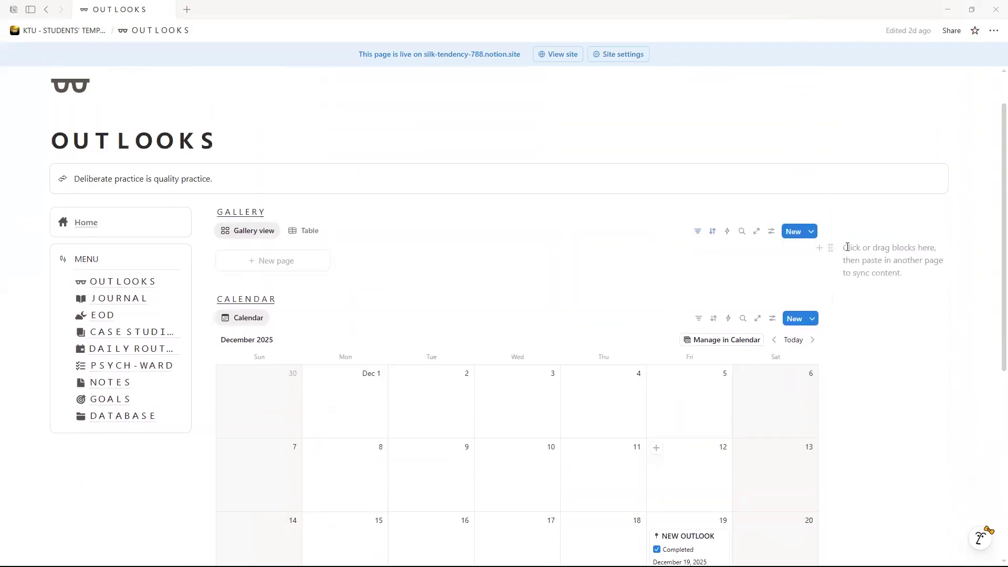
- Place the text cursor in the empty synced block beside the gallery on the Outlooks page
left_click(869, 251)
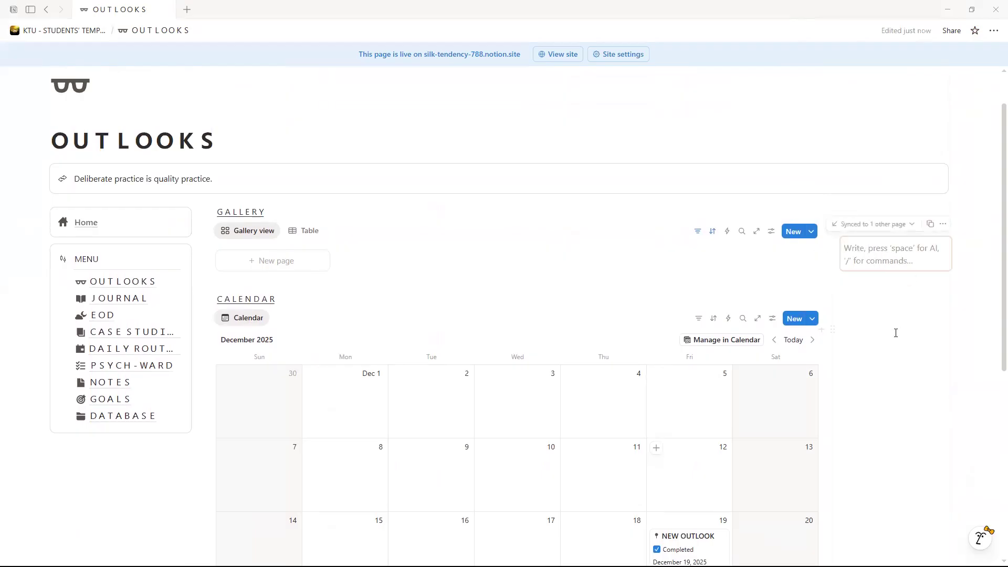
left_click(887, 318)
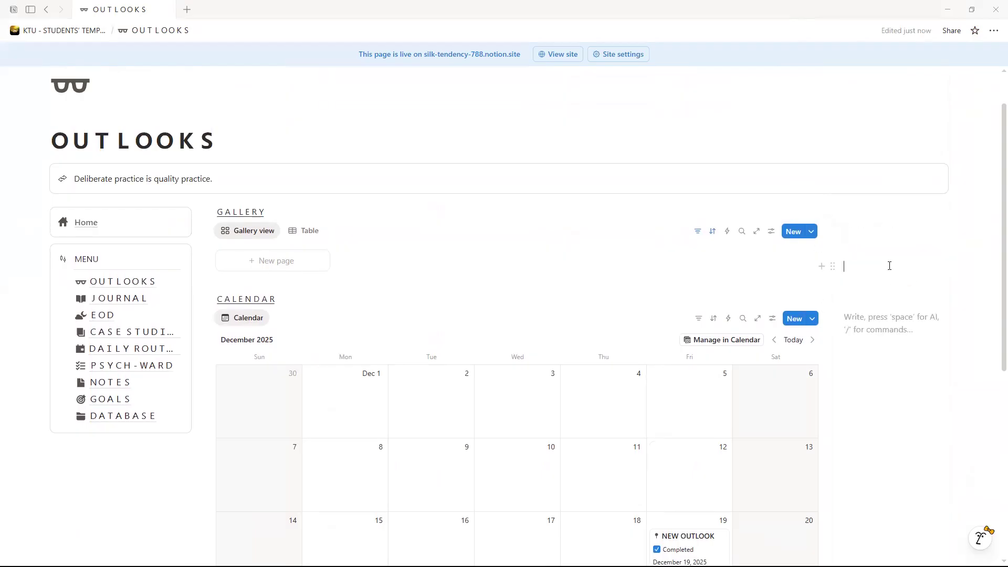
left_click(870, 249)
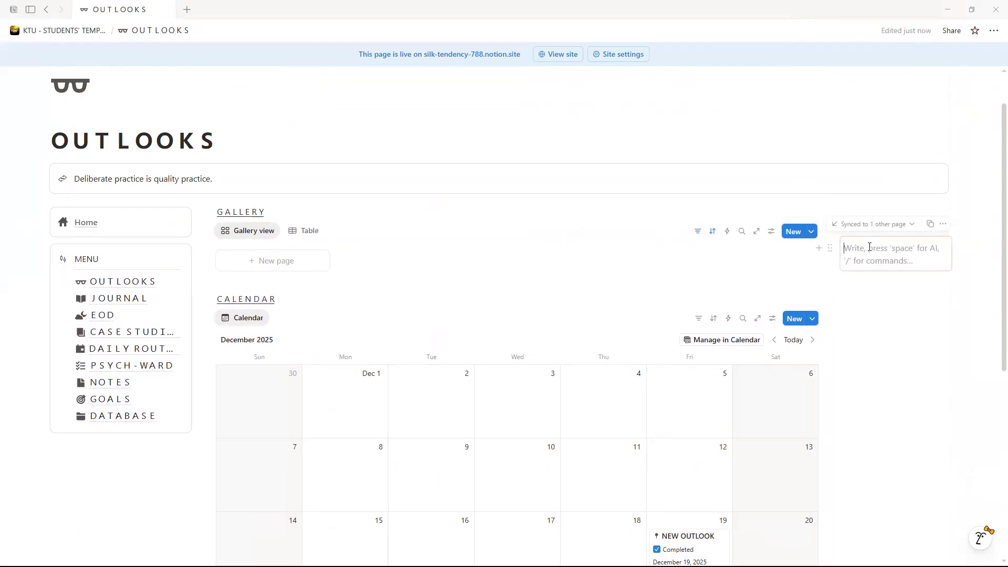
- Check which pages the empty synced block beside the gallery is synced to
left_click(911, 225)
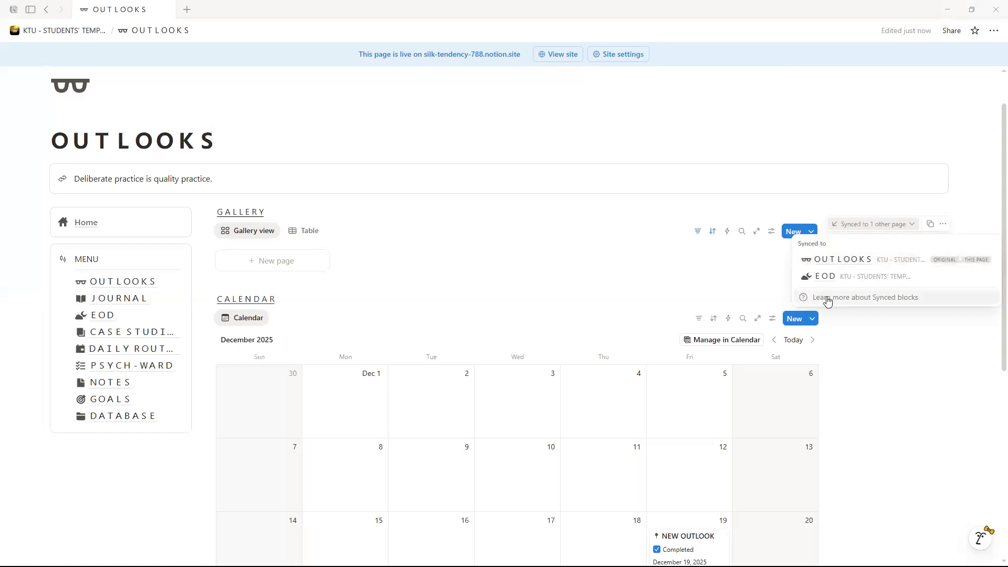
key("Escape")
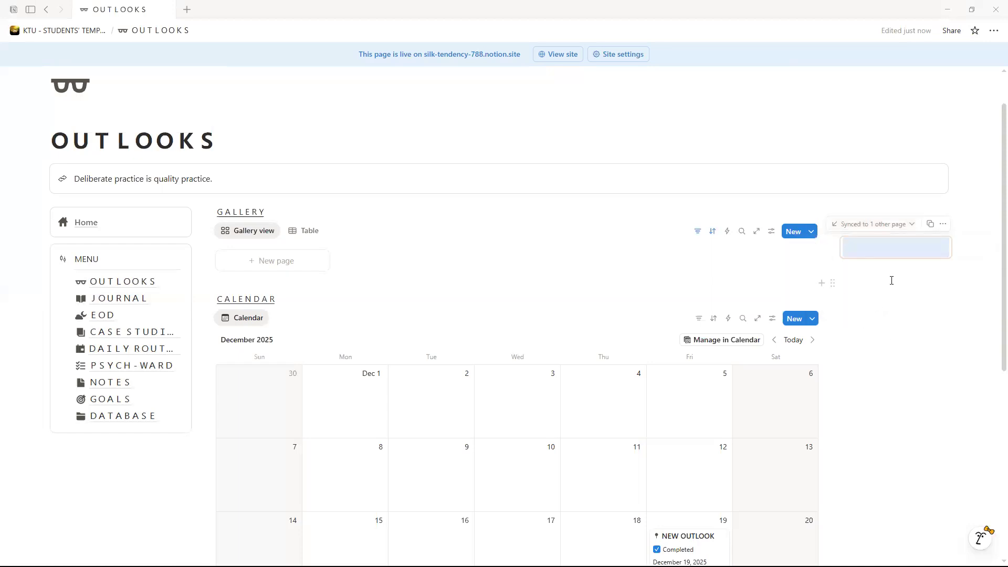
left_click(890, 280)
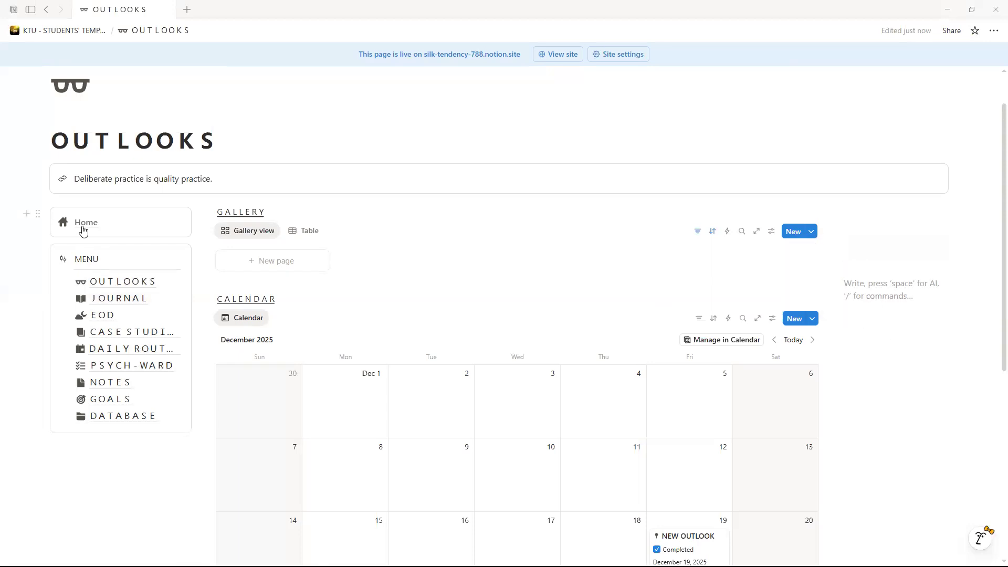
- Copy the New Trades synced block from the home page and return to the Outlooks page
left_click(82, 229)
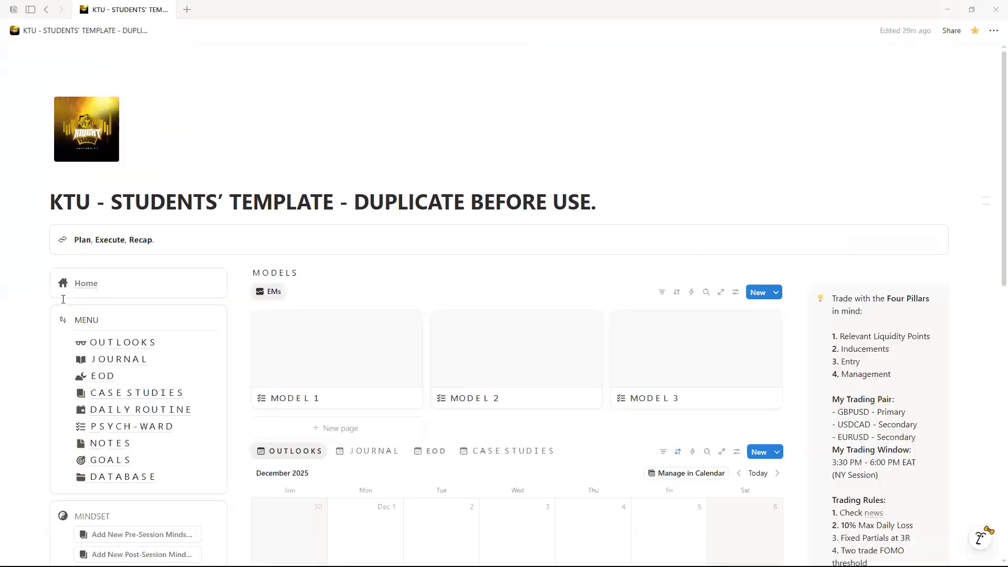
scroll(139, 348, "down", 6)
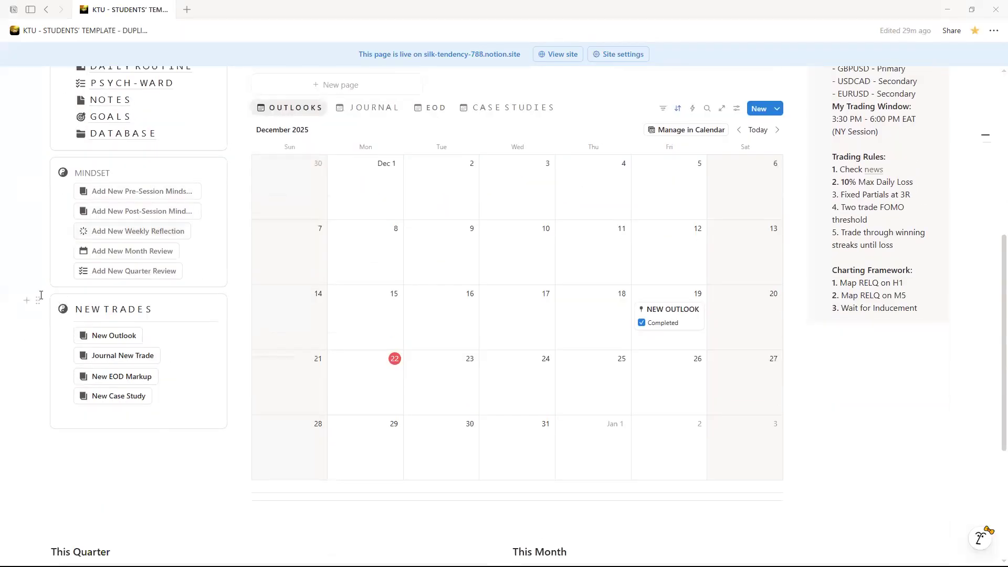
left_click(37, 300)
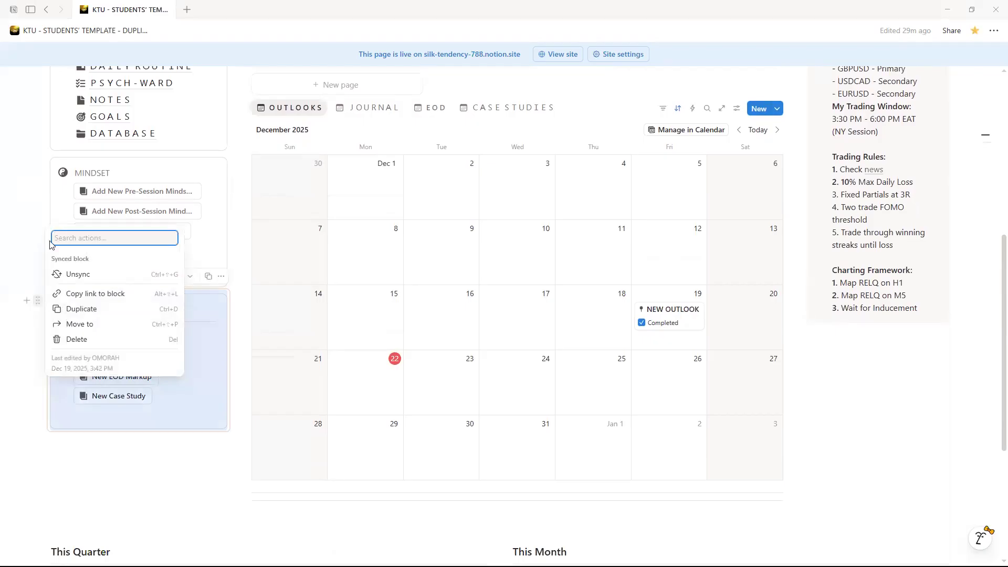
key("Escape")
scroll(115, 275, "up", 5)
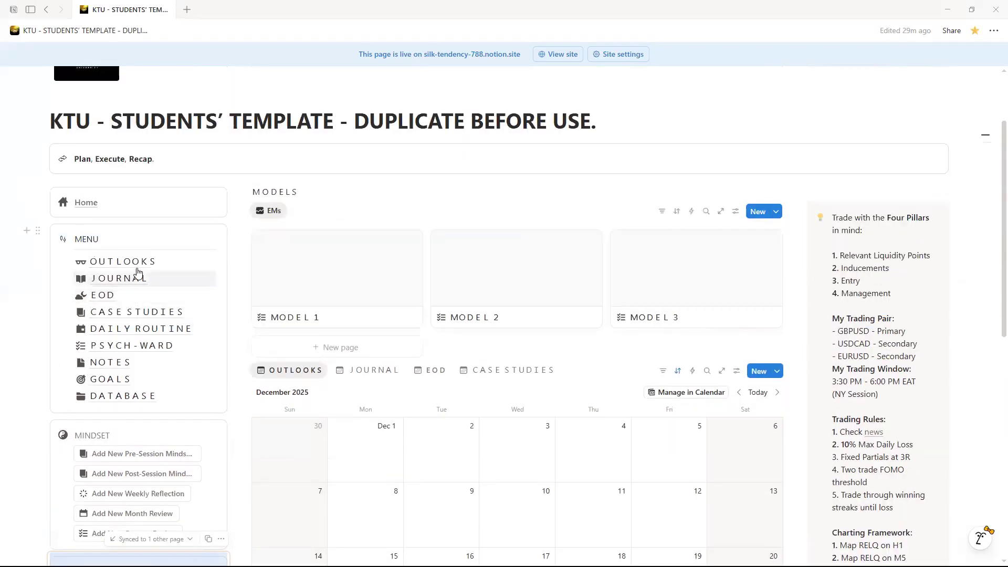
left_click(139, 270)
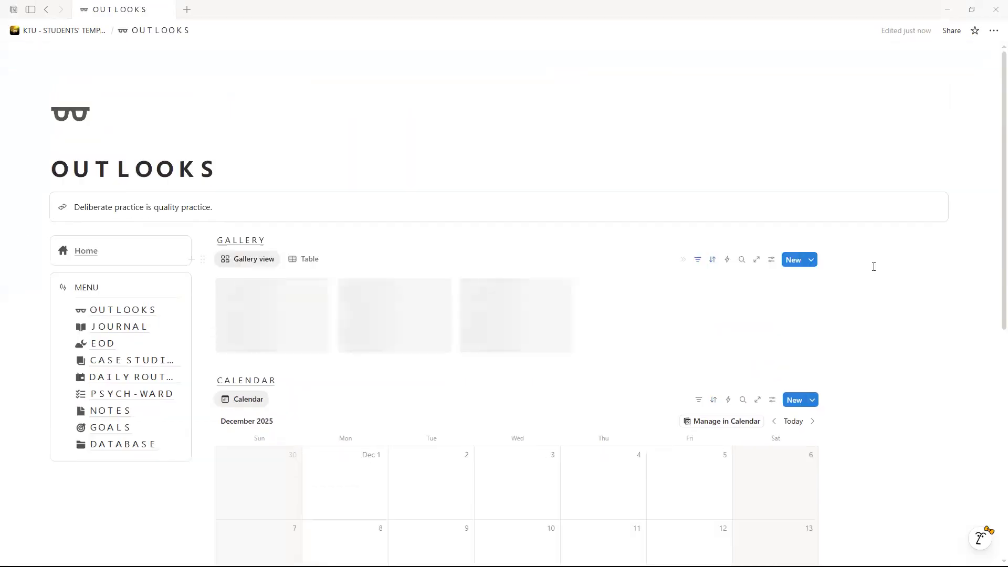
- Try pasting the New Trades block into the narrow column beside the gallery, and undo the paste
left_click(890, 292)
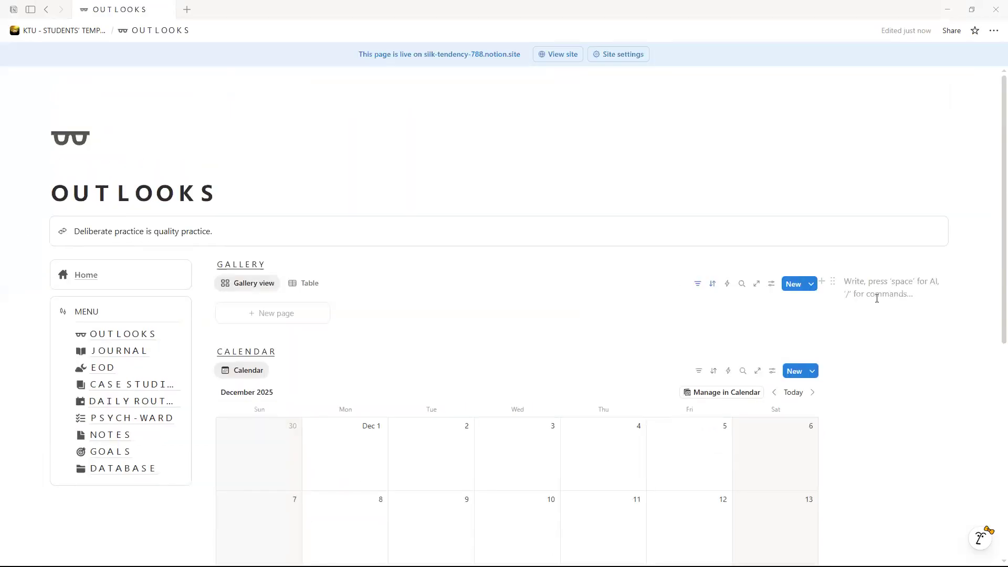
key("ctrl+v")
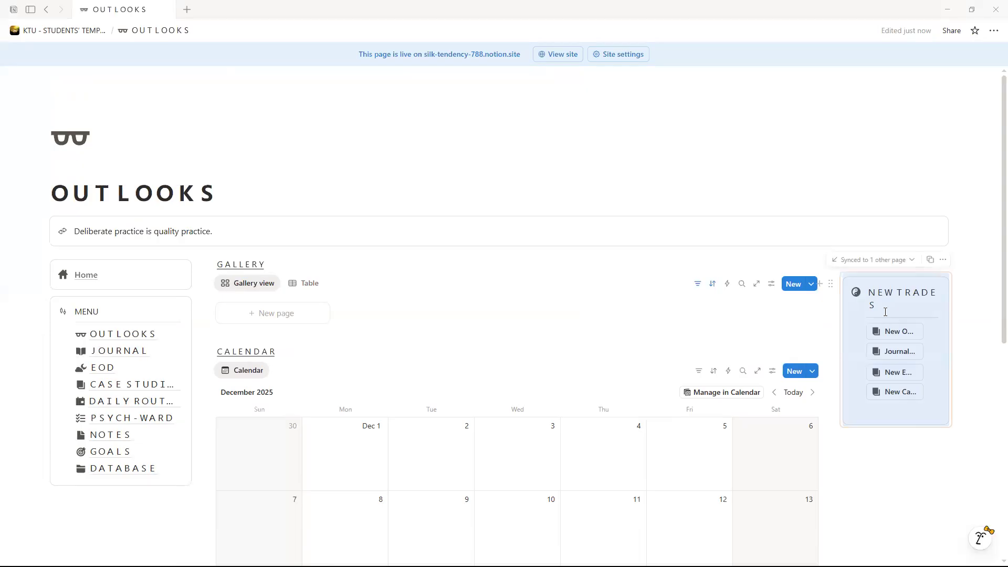
key("ctrl+z")
- Paste the New Trades synced block below the menu on the Outlooks page
left_click(116, 510)
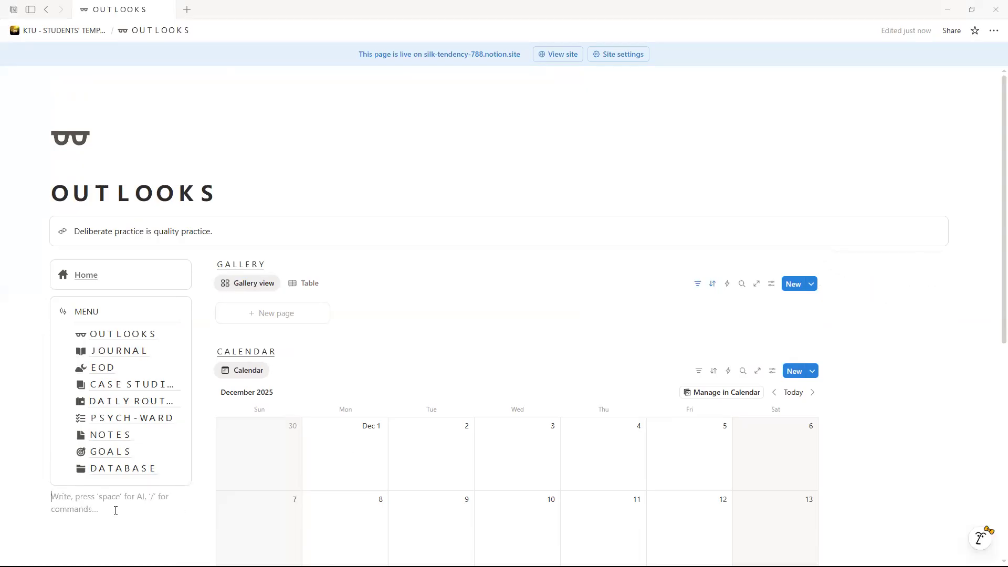
key("ctrl+v")
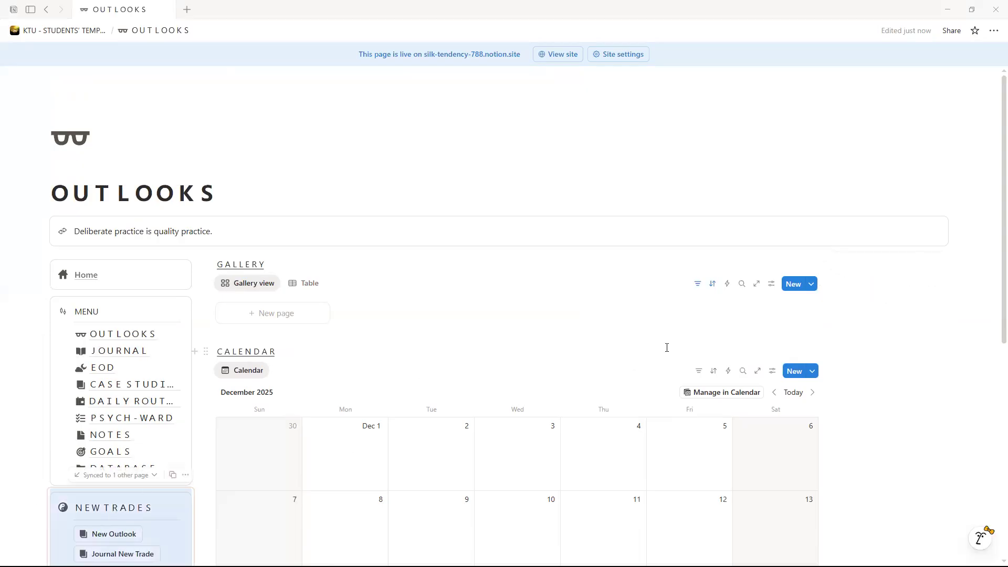
scroll(679, 225, "down", 3)
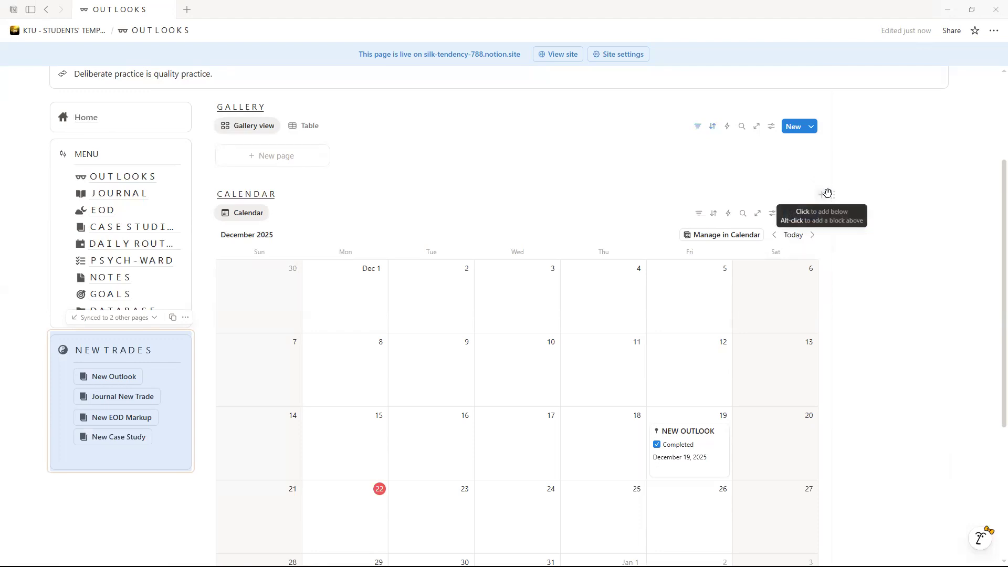
- Widen the gallery and calendar column, and widen the menu column so its full page names fit
left_click_drag(830, 188, 893, 188)
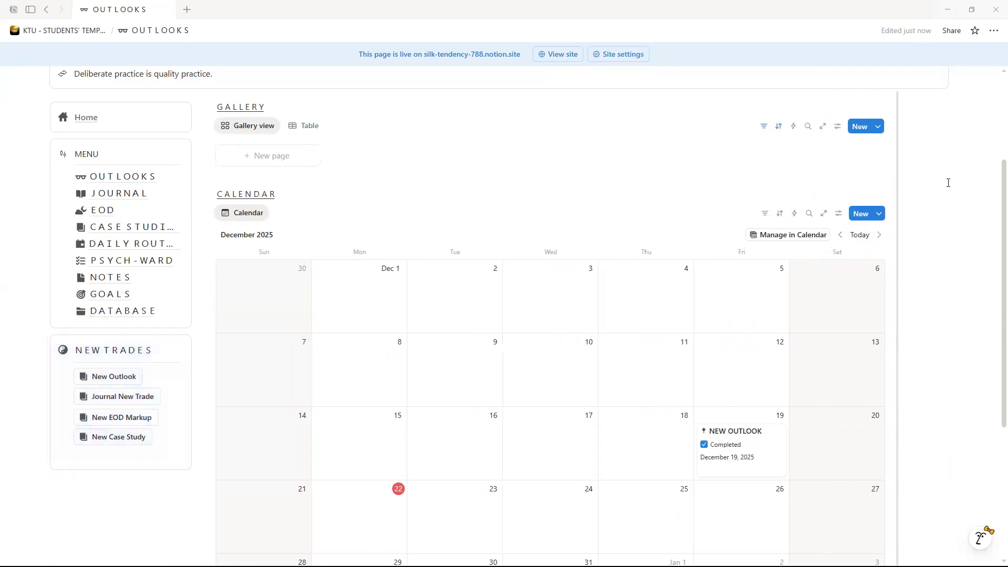
left_click(205, 108)
key("Escape")
left_click_drag(205, 137, 239, 148)
left_click(164, 503)
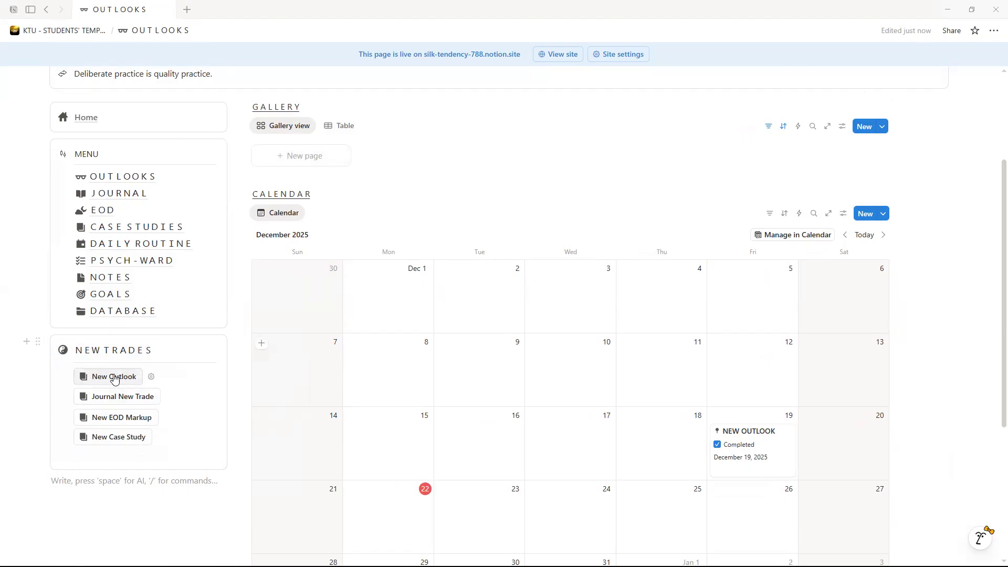
- Add an entry on December 22, 2025 in the Outlooks calendar using the NEW OUTLOOK template, and close it
scroll(690, 314, "down", 3)
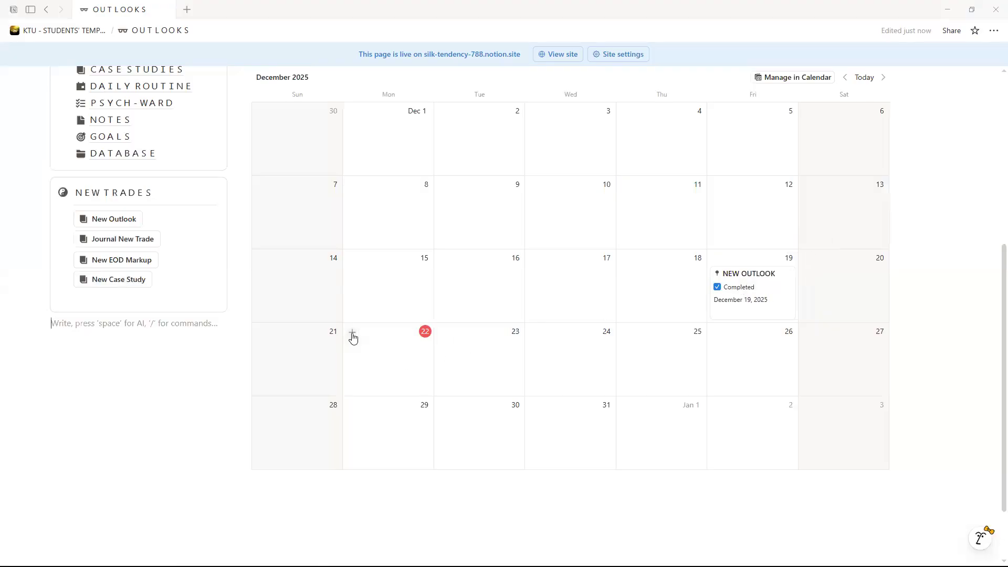
scroll(353, 286, "up", 3)
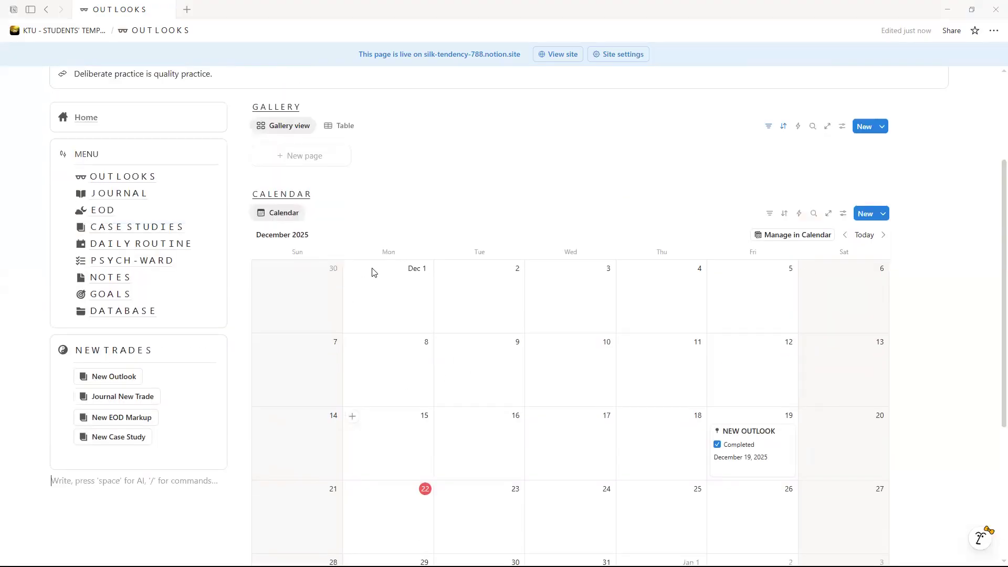
scroll(376, 288, "down", 4)
scroll(376, 299, "down", 1)
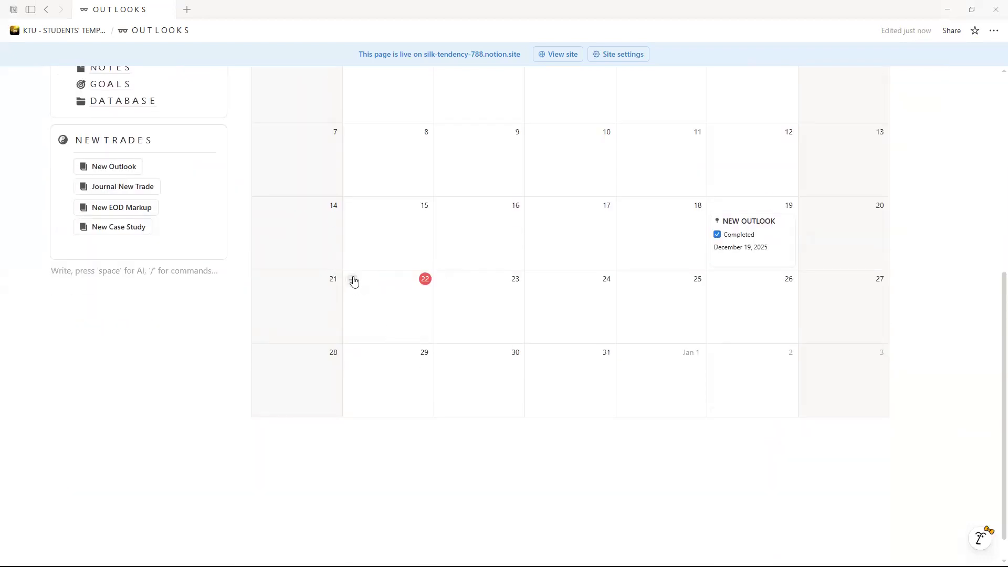
left_click(353, 282)
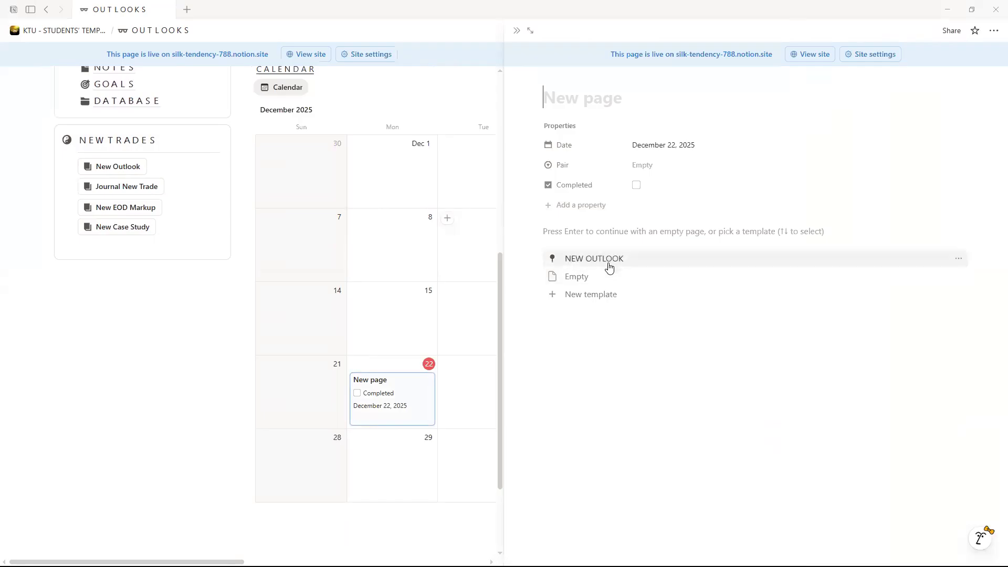
left_click(608, 261)
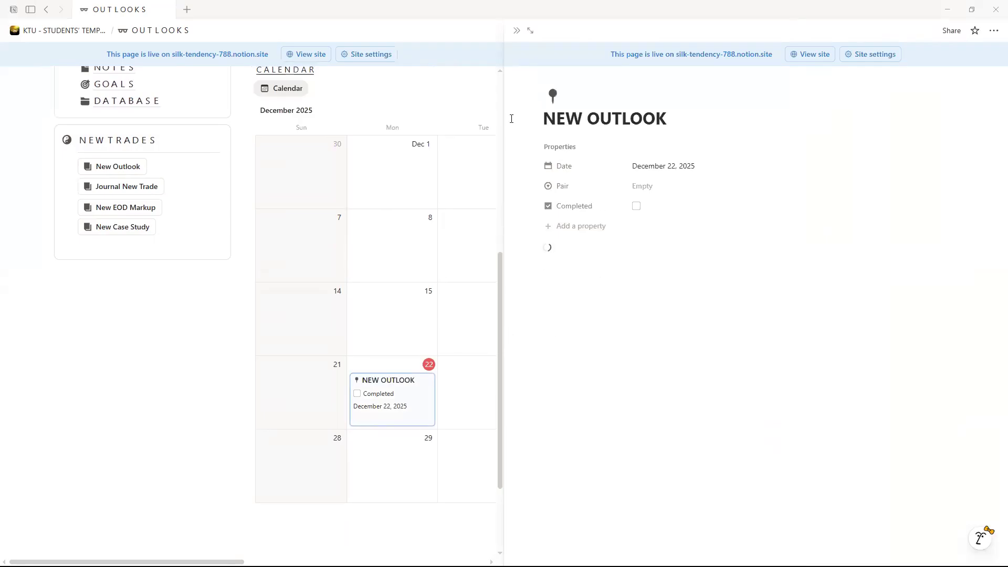
left_click(441, 95)
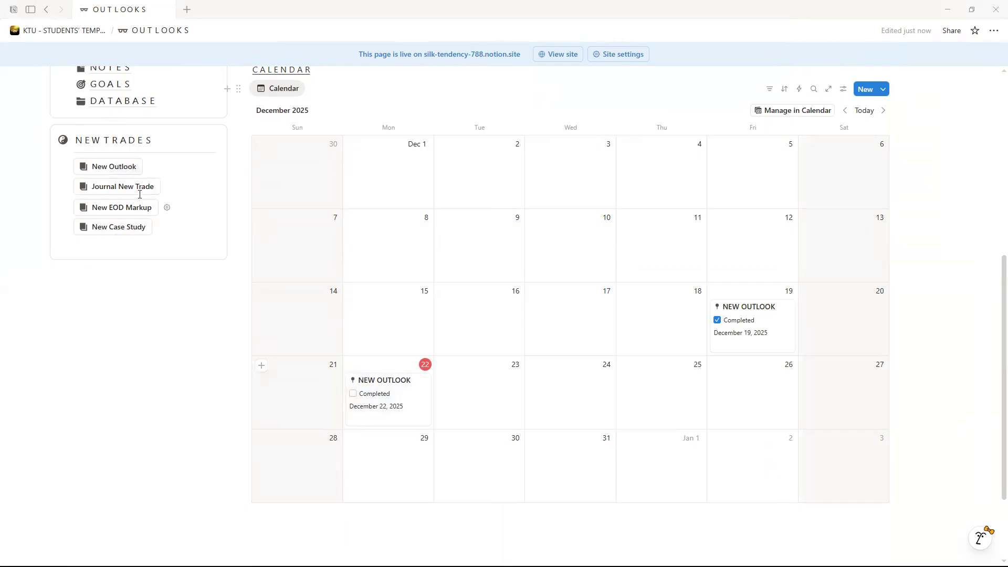
- Create a new outlook from the New Trades block and set its pair to GBPUSD
left_click(115, 170)
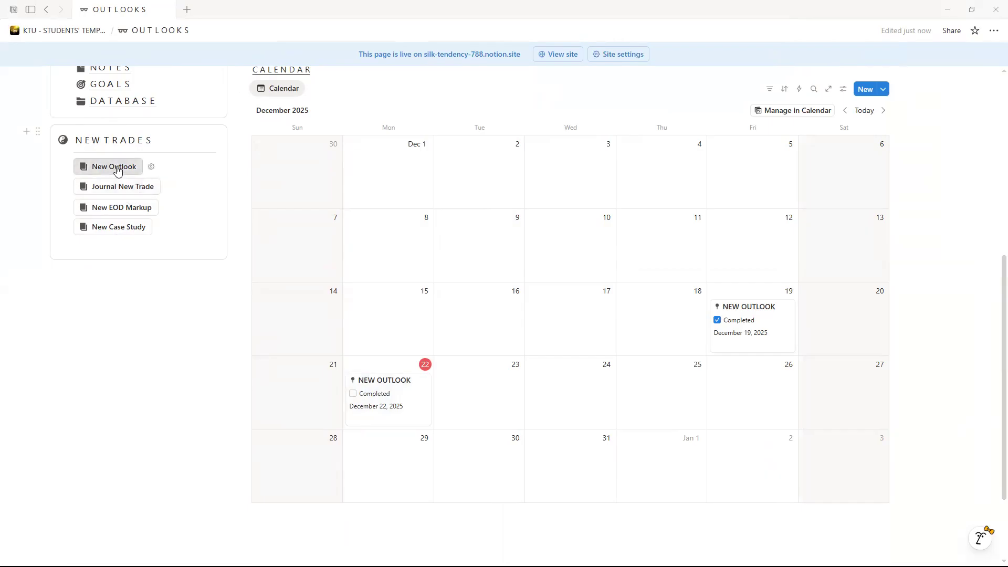
scroll(448, 294, "down", 2)
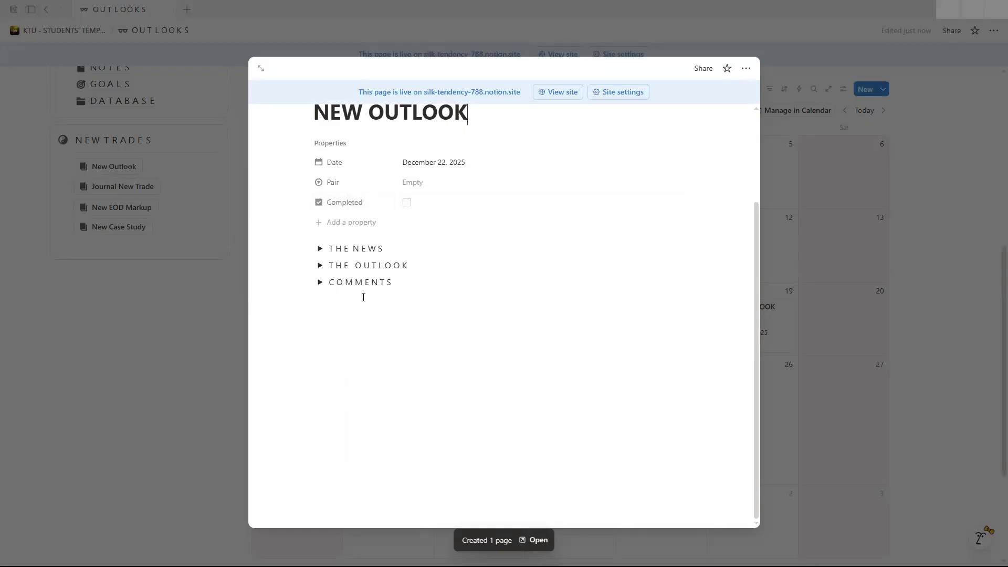
scroll(321, 247, "up", 1)
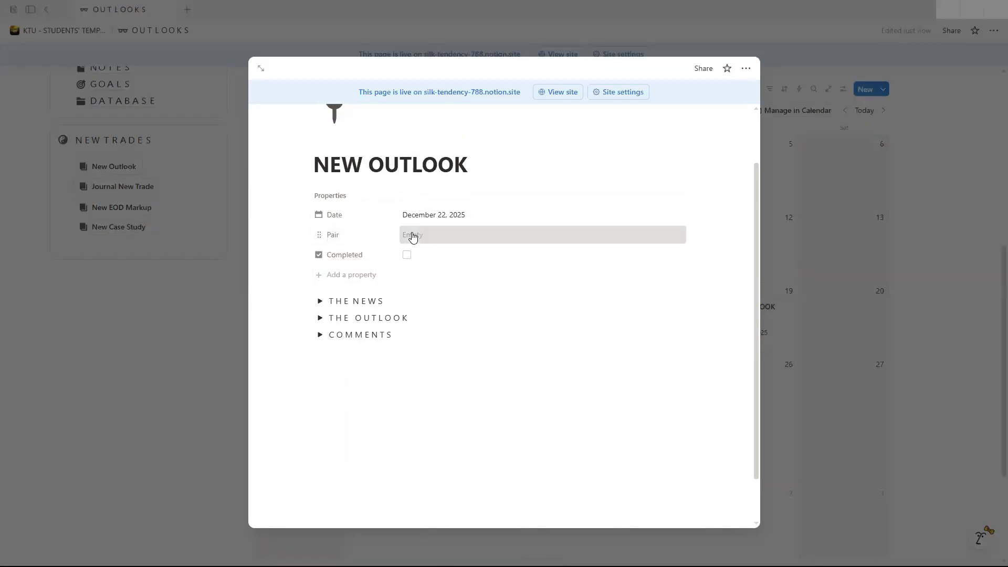
left_click(411, 235)
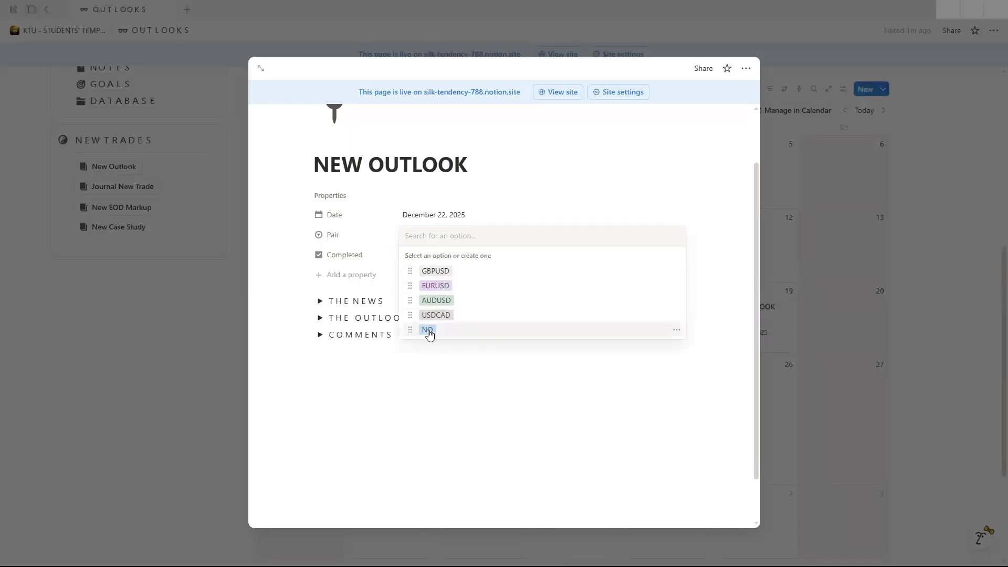
left_click(431, 271)
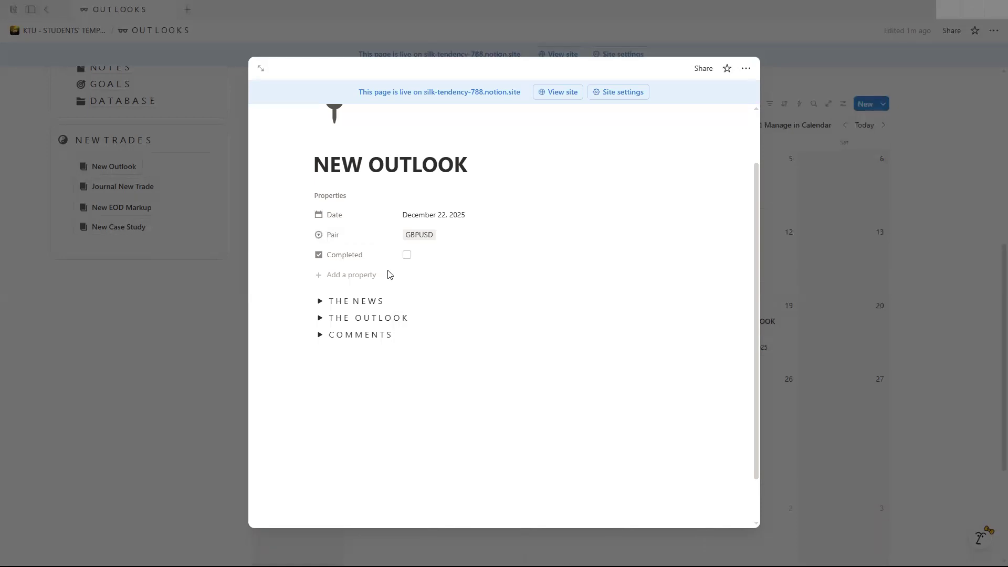
- Expand the The News, The Outlook and Comments sections of the new outlook
scroll(343, 278, "down", 1)
left_click(318, 249)
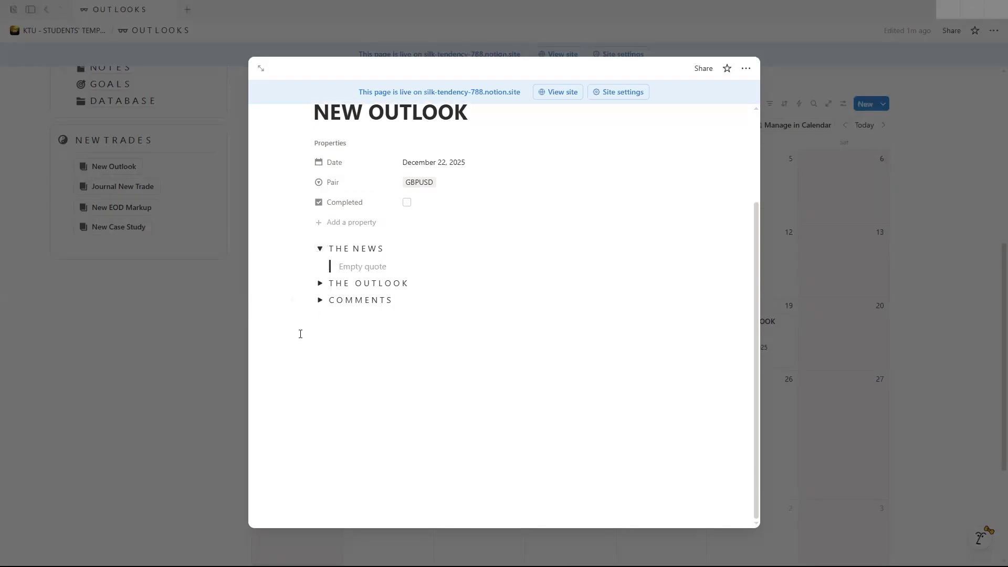
left_click(320, 284)
scroll(476, 371, "down", 2)
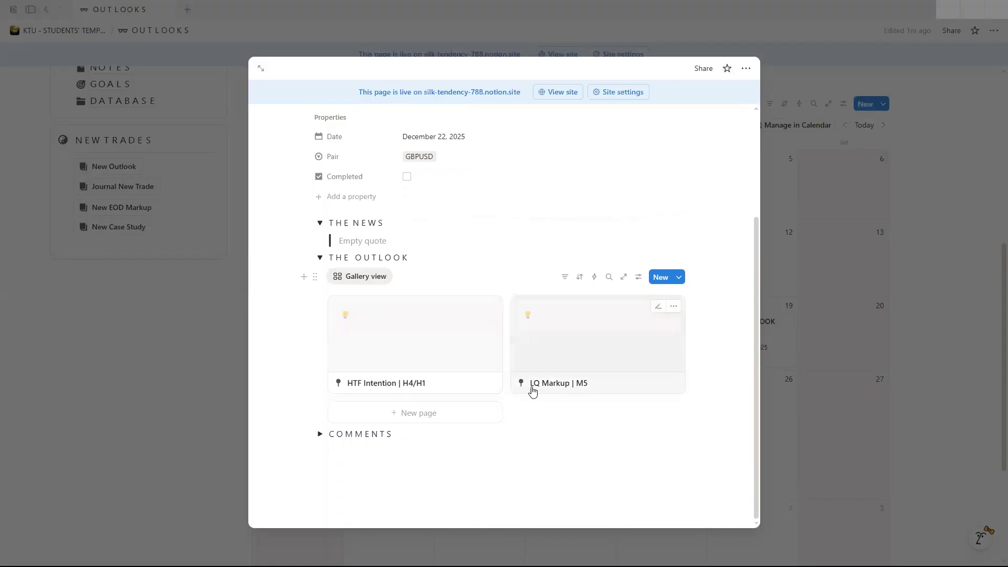
left_click(319, 434)
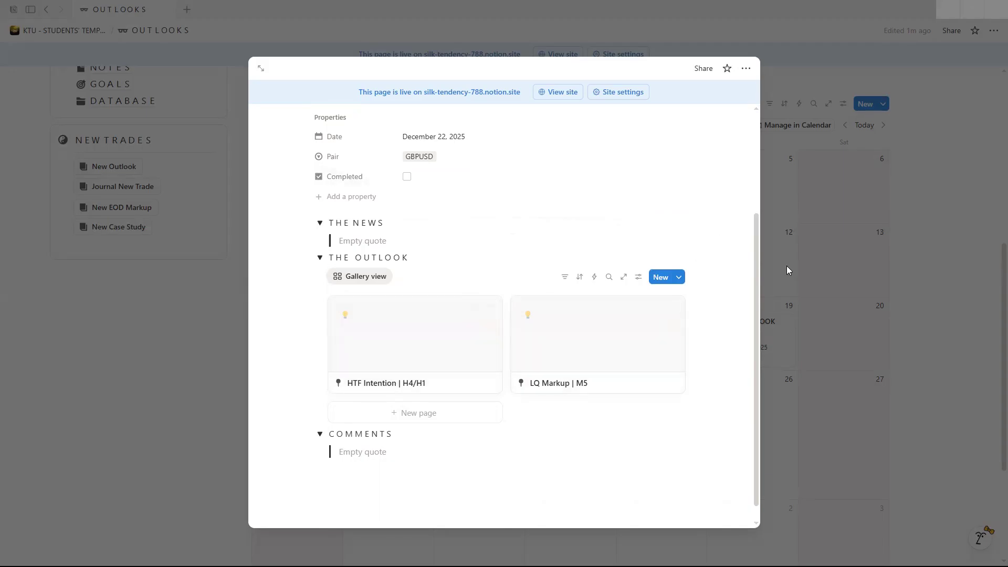
- Close the outlook and delete the duplicate December 22 outlook without a pair from the gallery
left_click(769, 269)
scroll(411, 364, "up", 5)
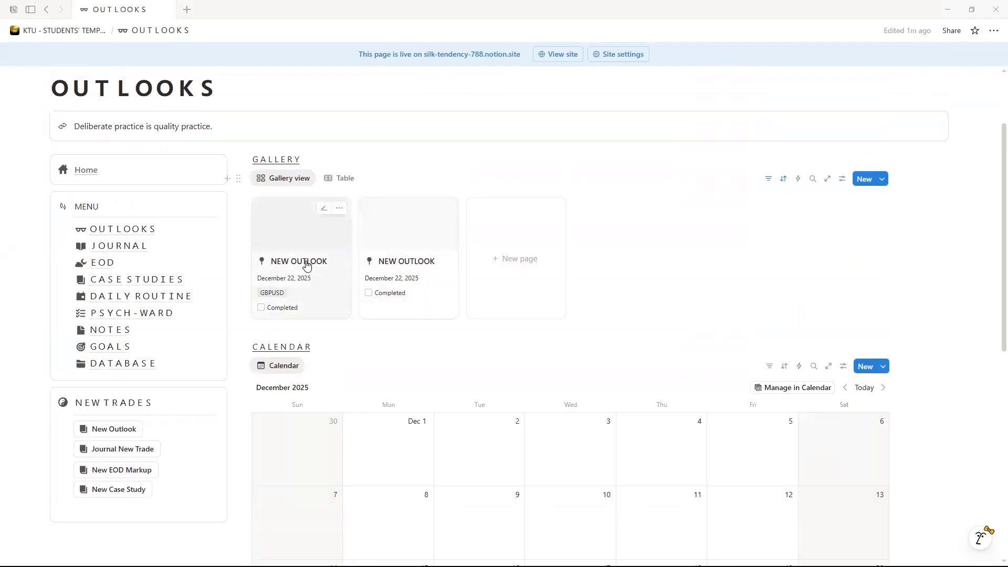
left_click(446, 208)
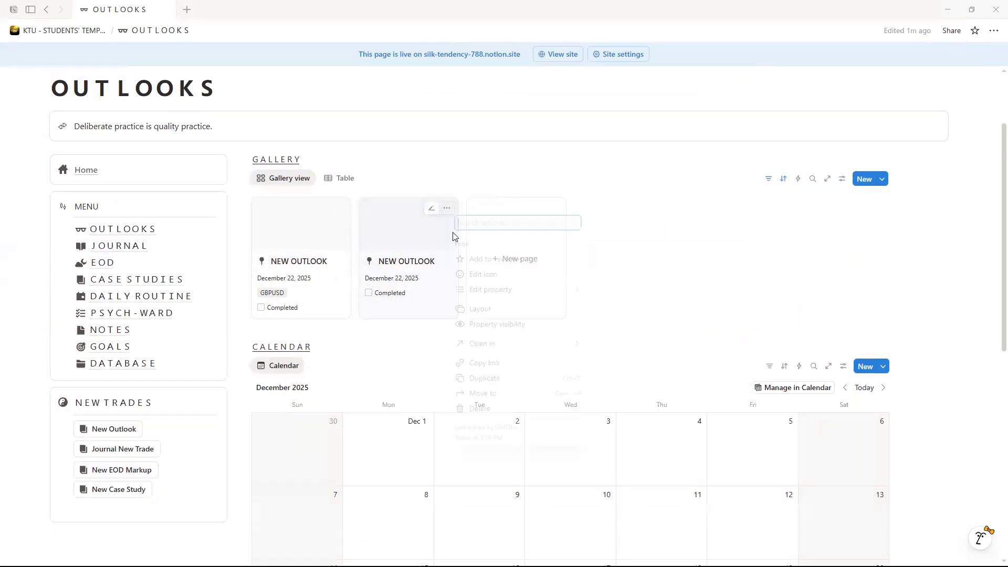
left_click(465, 409)
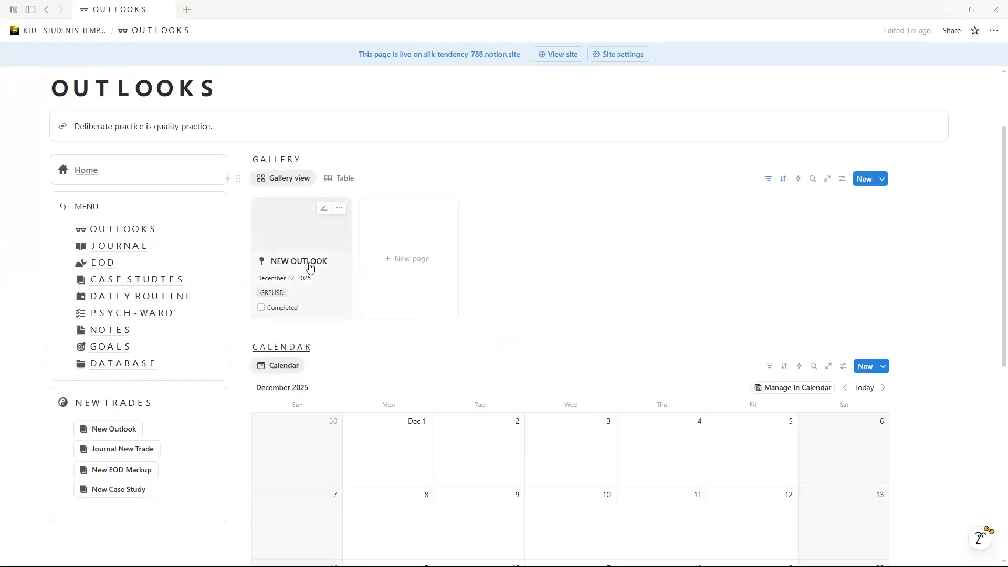
- Open the December 22 outlook from the gallery and rename it OUTLOOK - GBPUSD
left_click(332, 270)
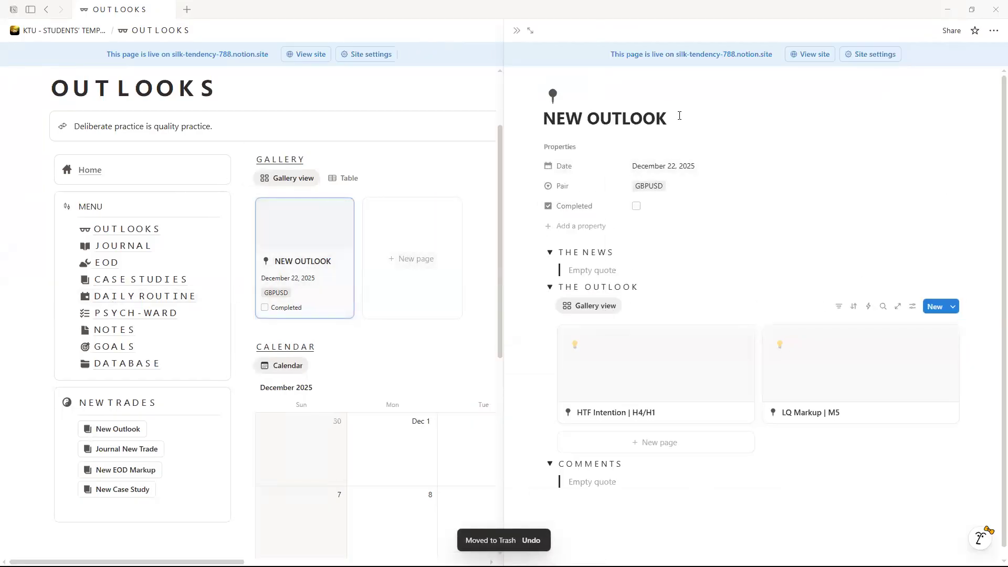
triple_click(645, 118)
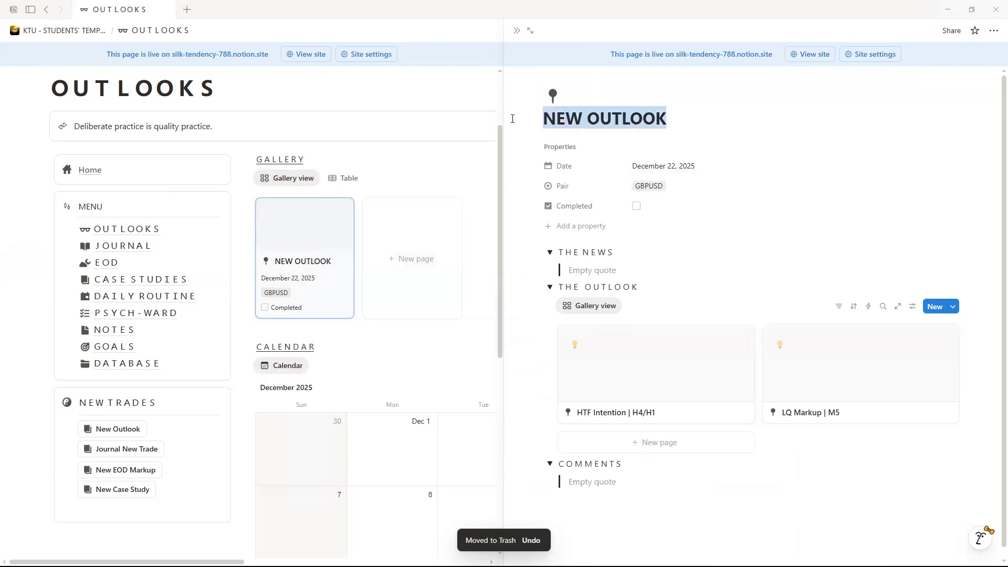
left_click(591, 118)
key("BackSpace")
key("BackSpace")
key("BackSpace")
key("BackSpace")
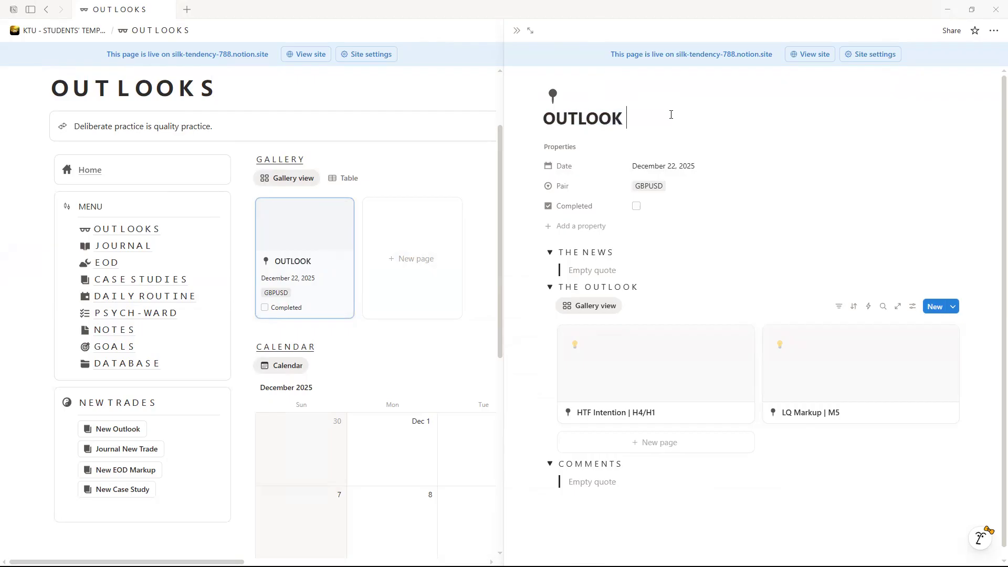
key("Return")
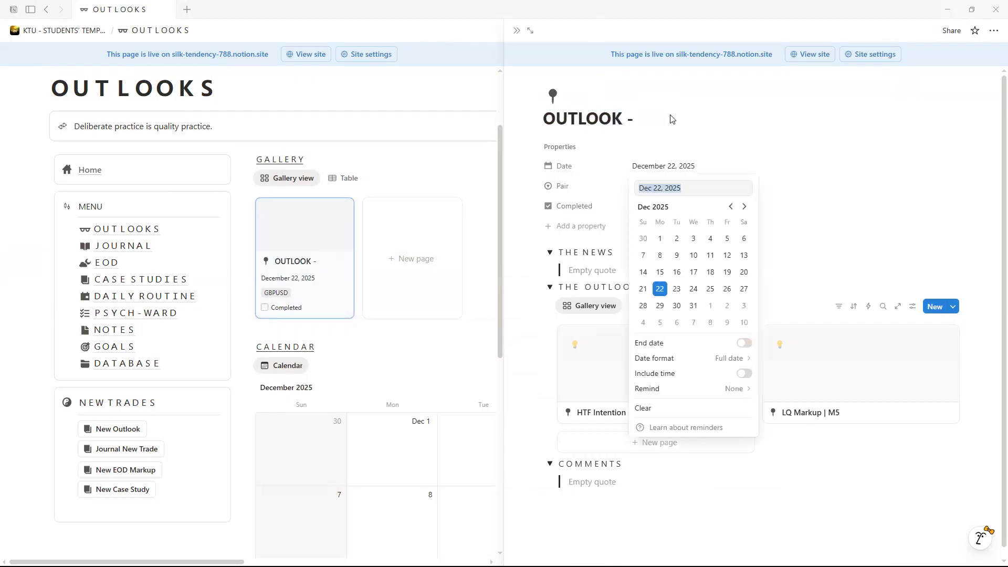
left_click(669, 116)
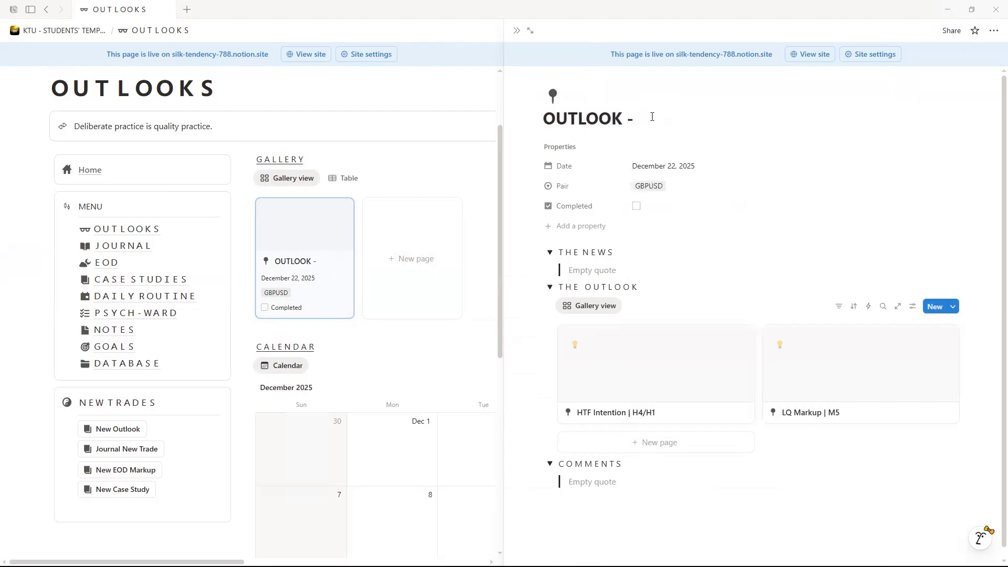
type("GBPUSD")
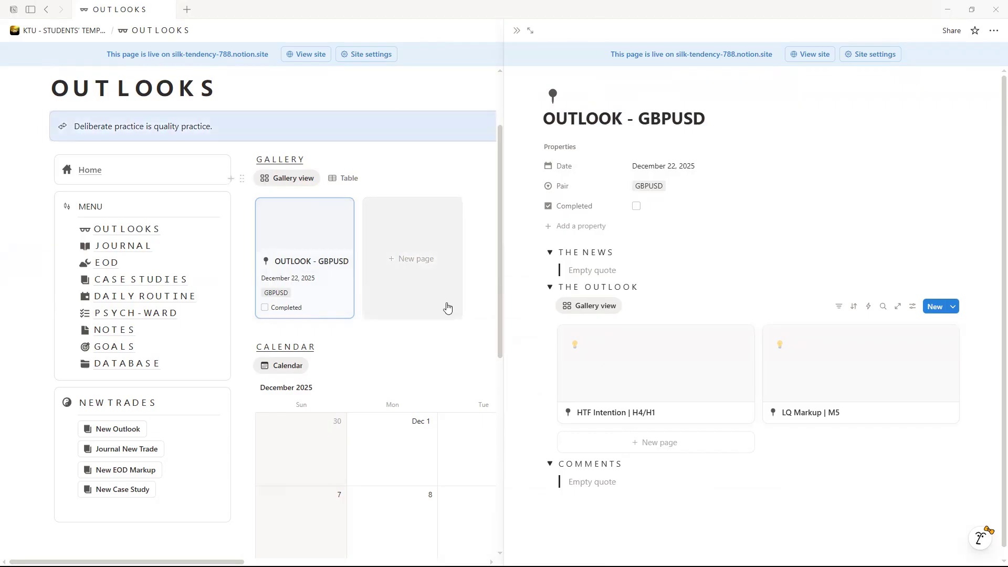
- Close the renamed outlook and mark it as completed in the gallery
left_click(250, 219)
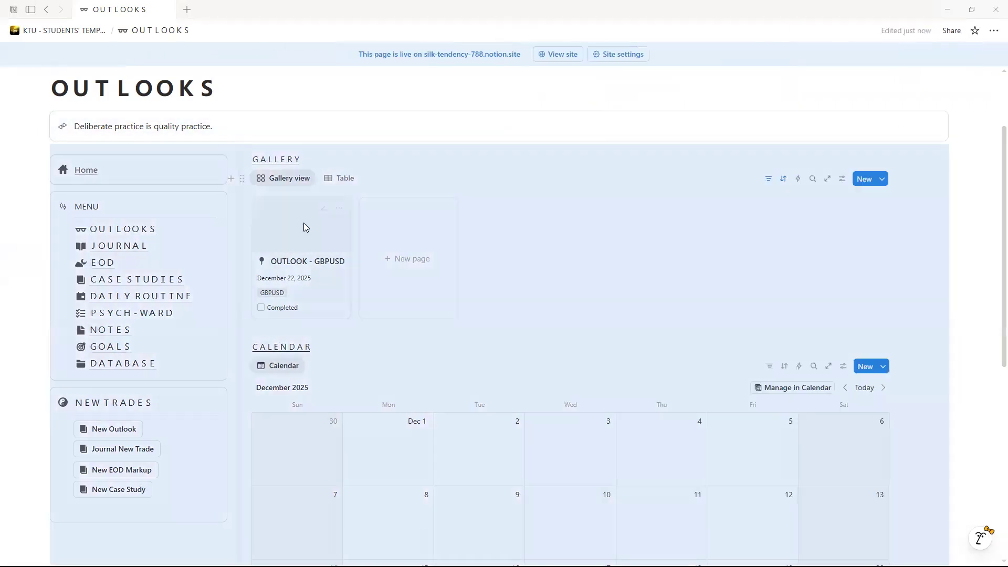
left_click(541, 177)
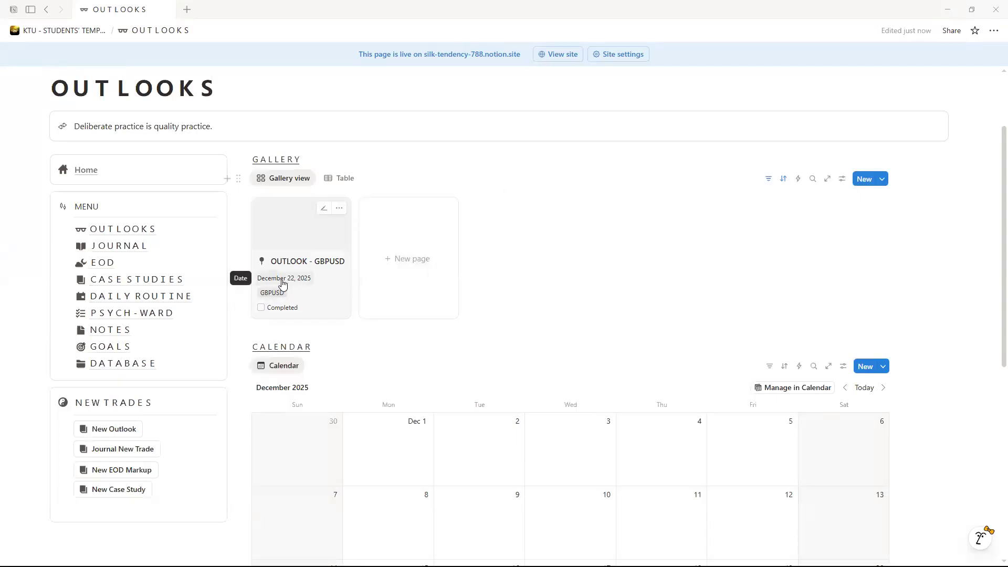
left_click(261, 308)
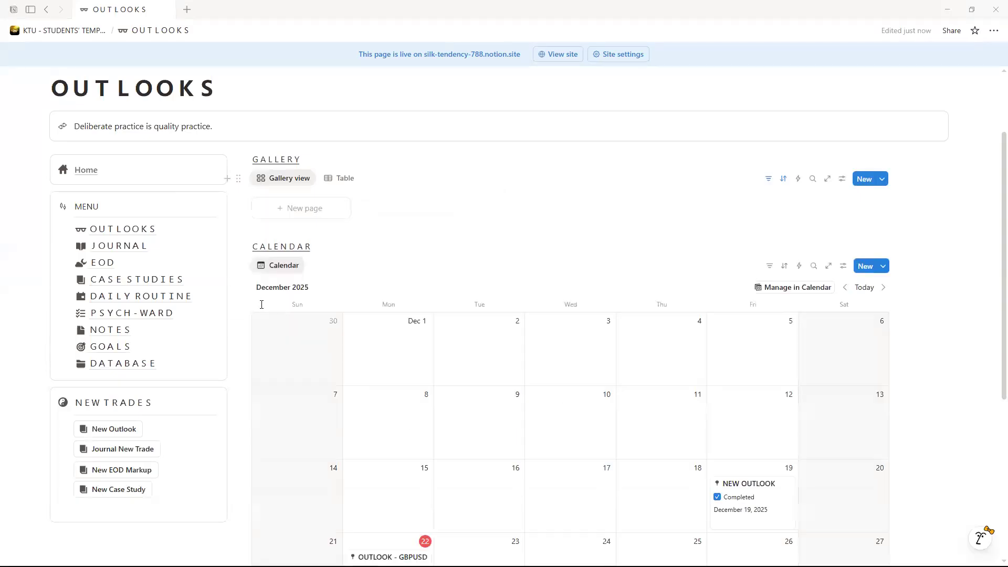
scroll(515, 335, "down", 5)
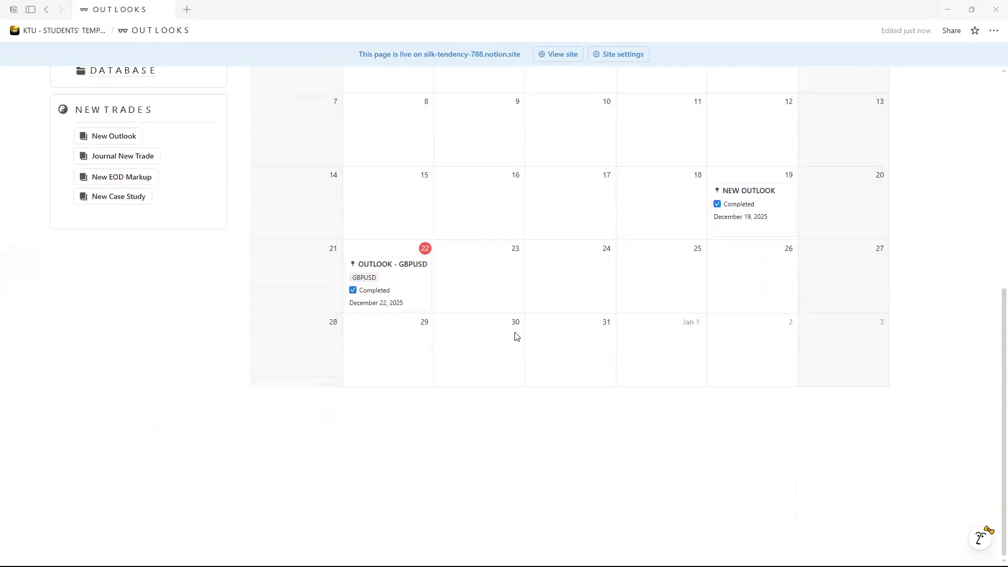
- Open OUTLOOK - GBPUSD from the calendar and examine the H4 and H1 options and the note area of its HTF Intention | H4/H1 card
left_click(393, 283)
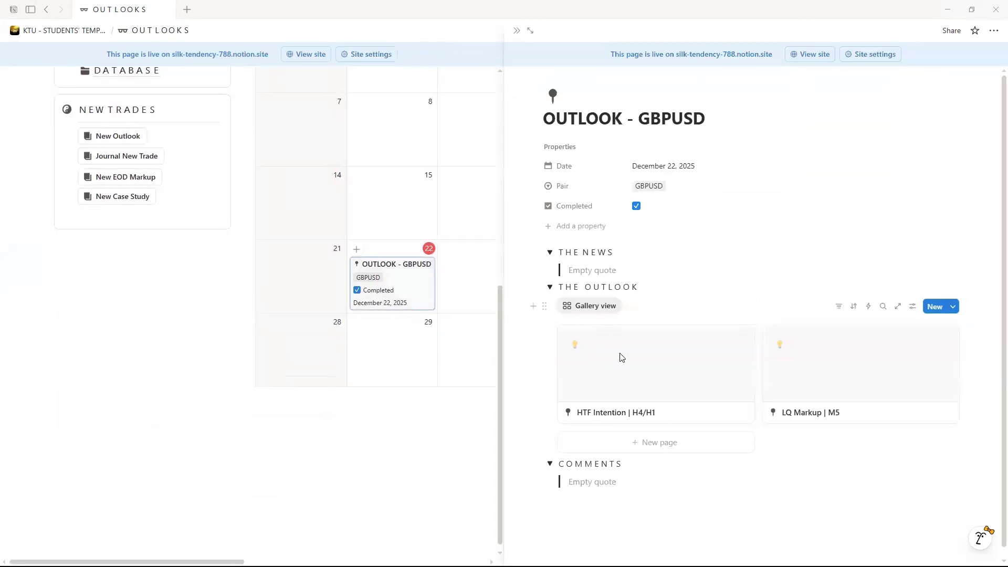
left_click(662, 377)
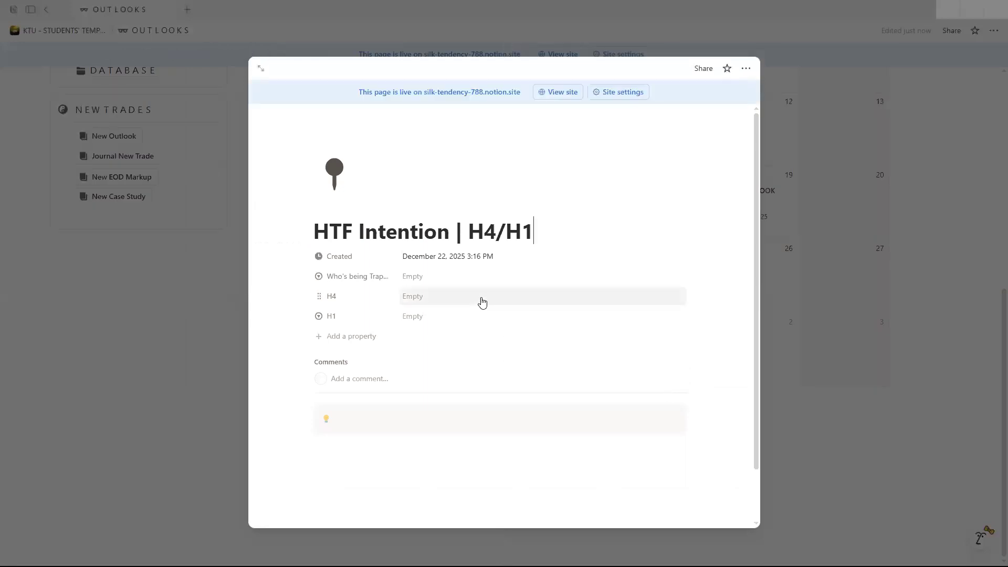
scroll(465, 312, "down", 1)
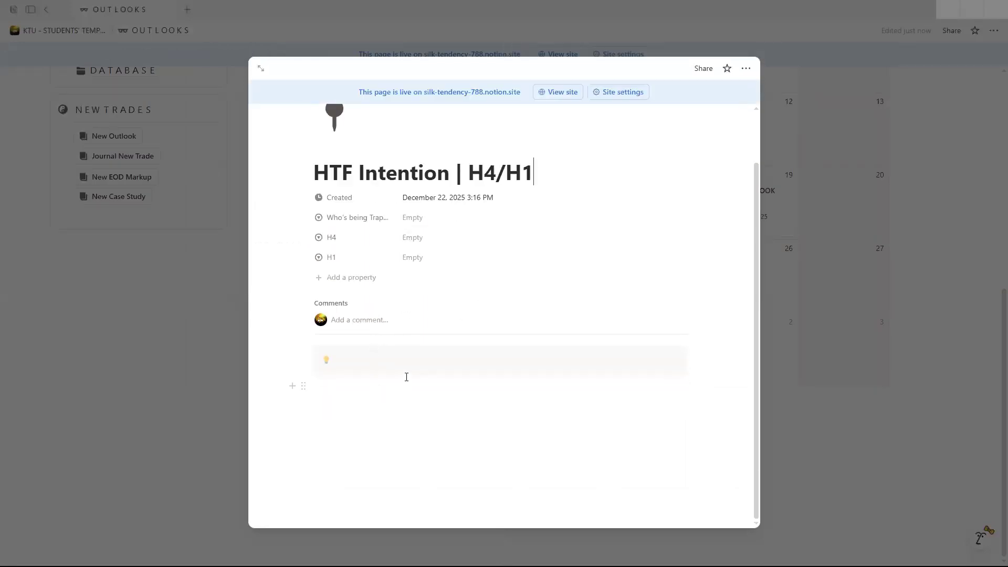
left_click(414, 238)
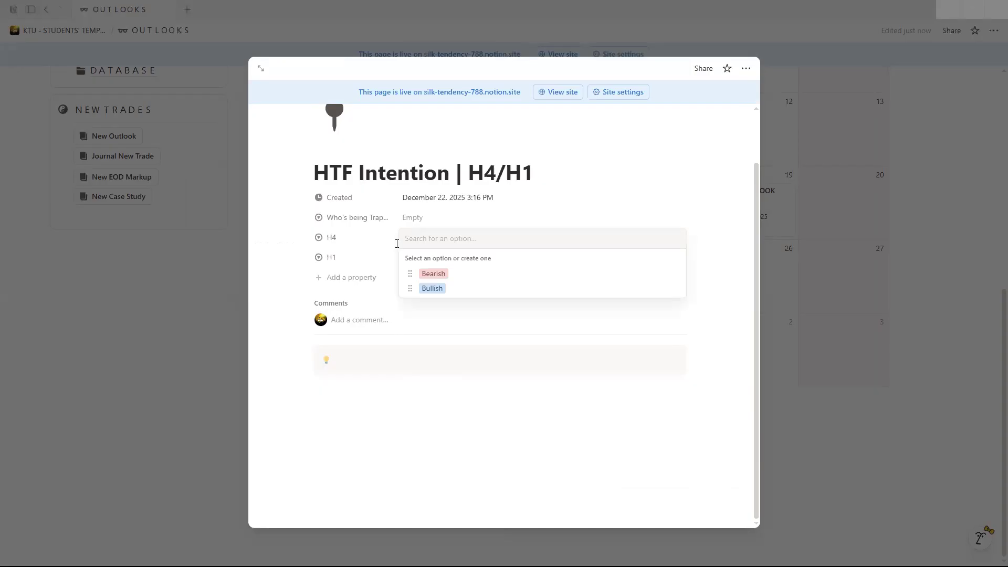
left_click(377, 259)
left_click(413, 253)
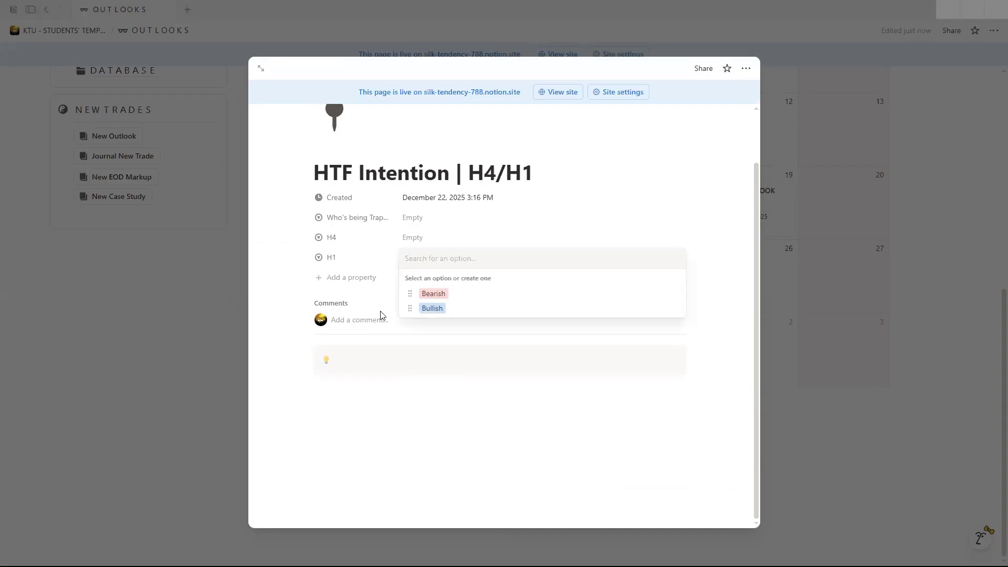
left_click(388, 396)
left_click(382, 368)
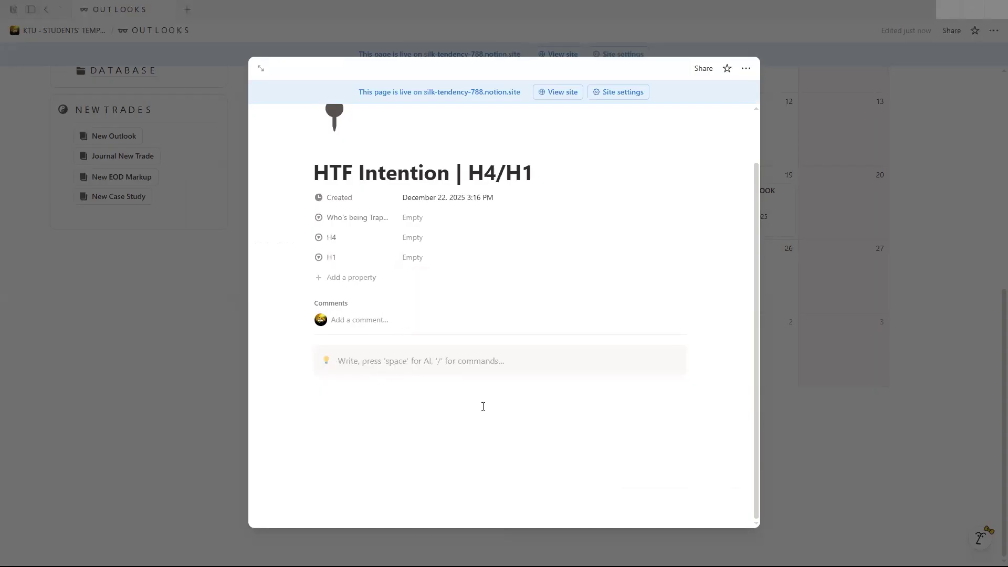
left_click(779, 282)
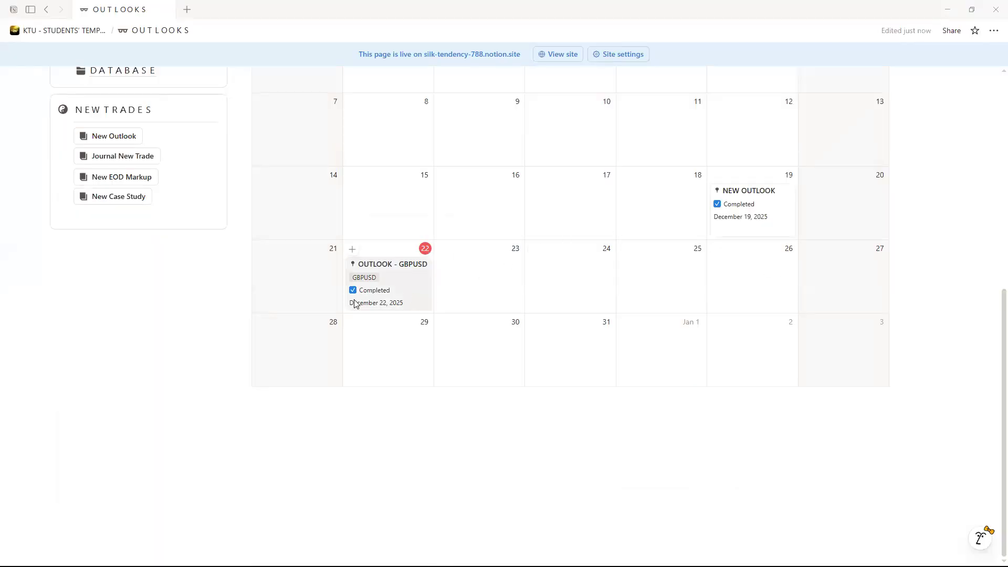
- View the outlooks gallery as a table and return it to the gallery view
scroll(321, 300, "up", 5)
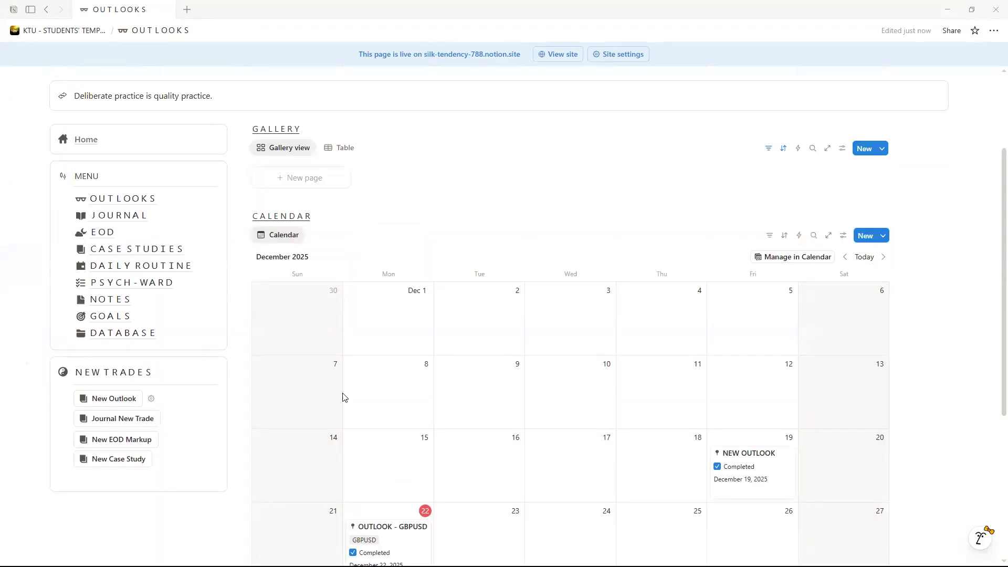
scroll(466, 354, "down", 1)
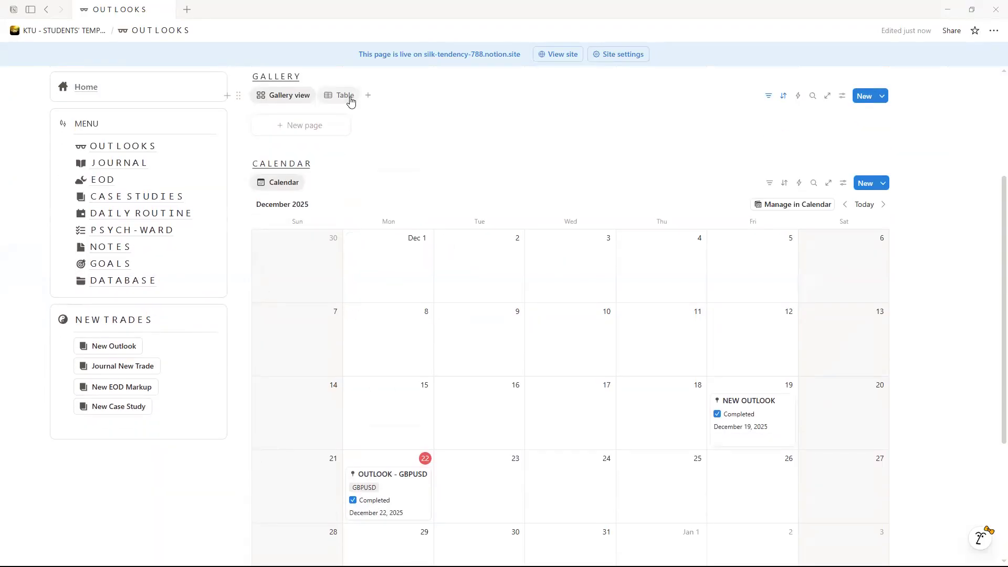
left_click(350, 100)
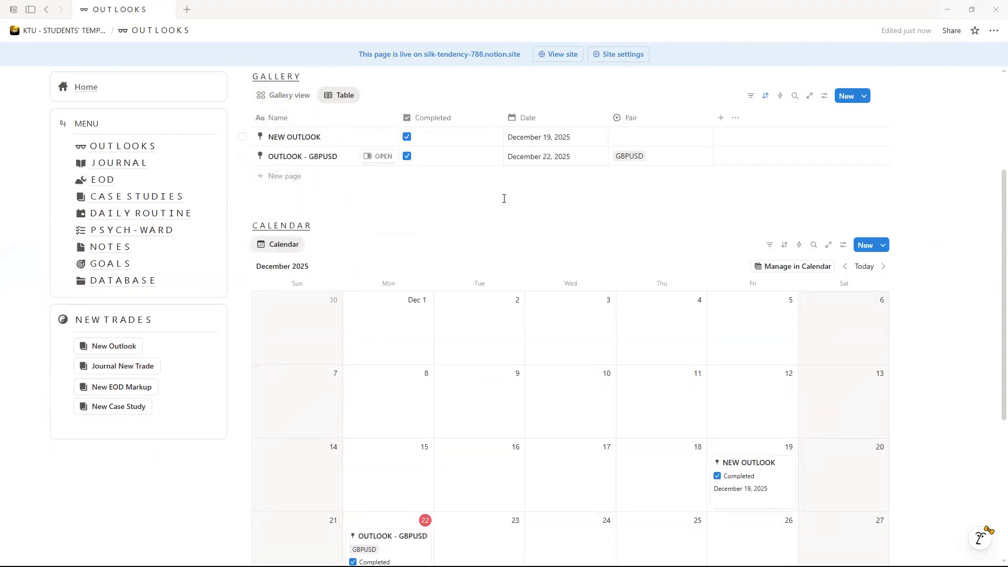
left_click(294, 97)
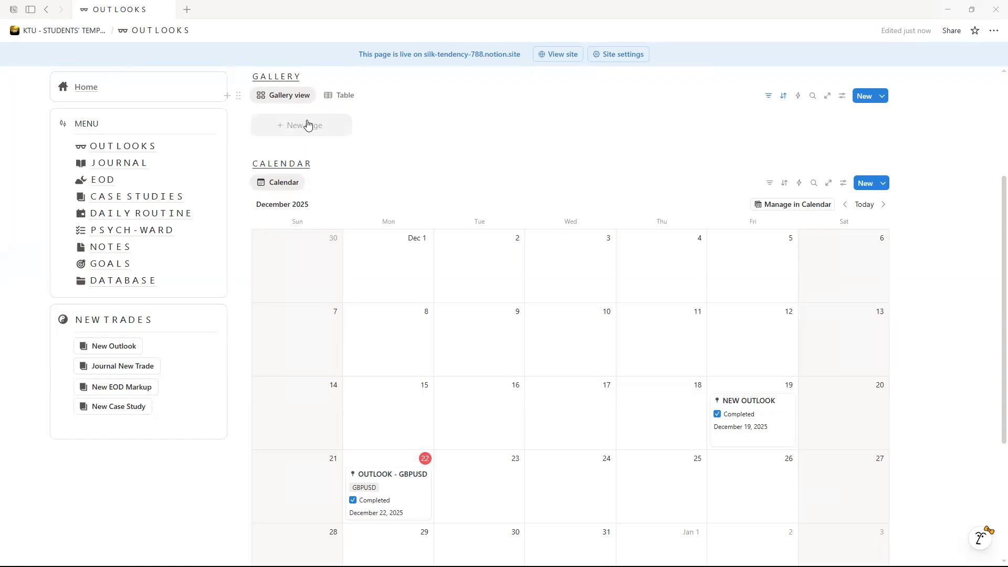
- Clear the completed status of OUTLOOK - GBPUSD in the calendar and mark it completed again in the gallery
left_click(353, 501)
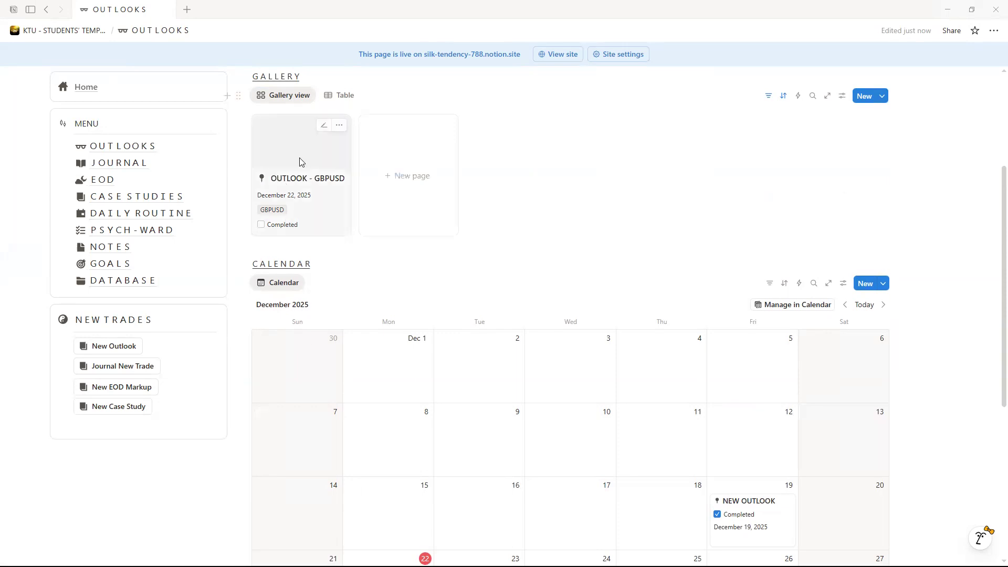
left_click(262, 224)
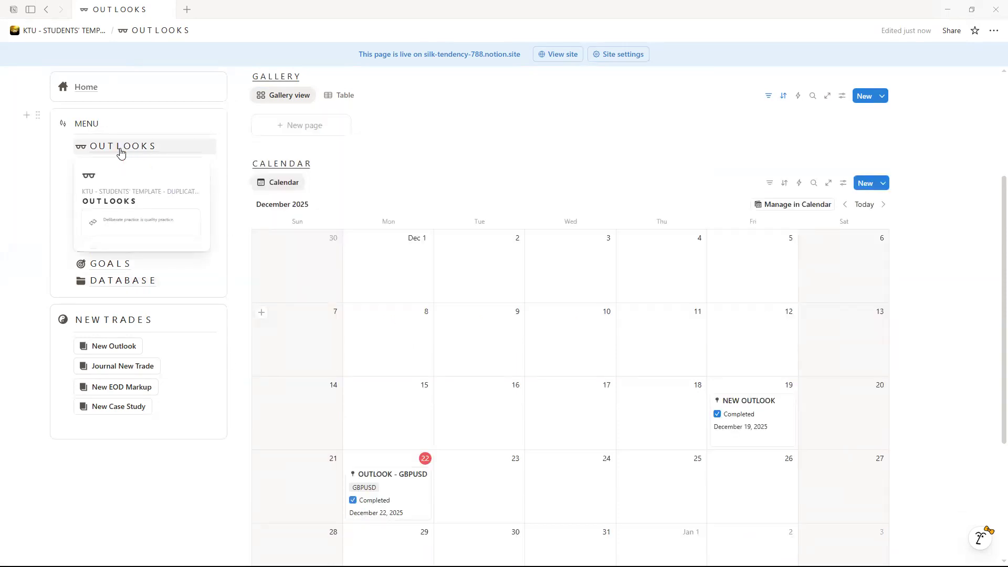
- Go to the Journal page and mark the GU3, GU1 and untitled gallery entries as completed
scroll(122, 153, "up", 2)
mouse_move(138, 272)
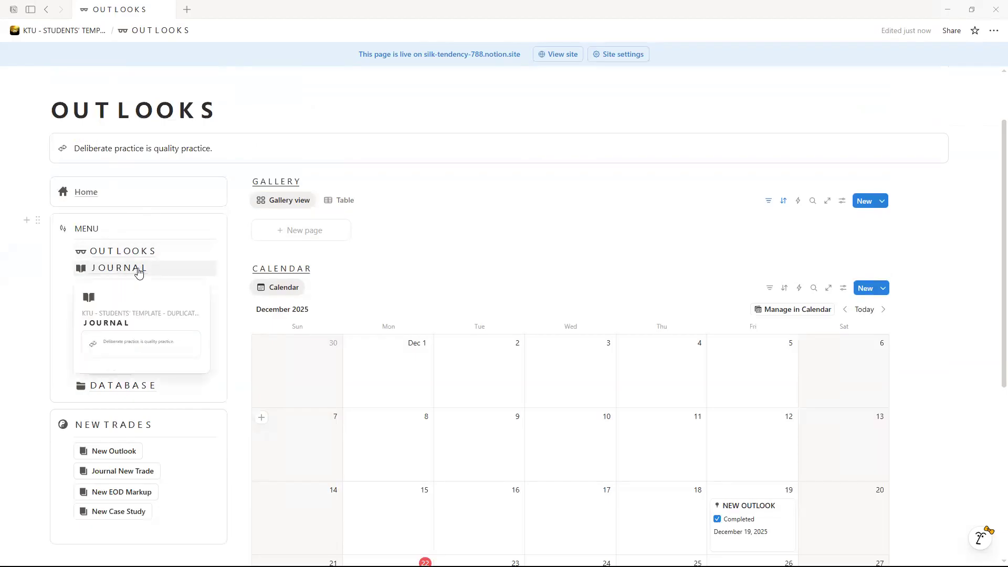
left_click(122, 268)
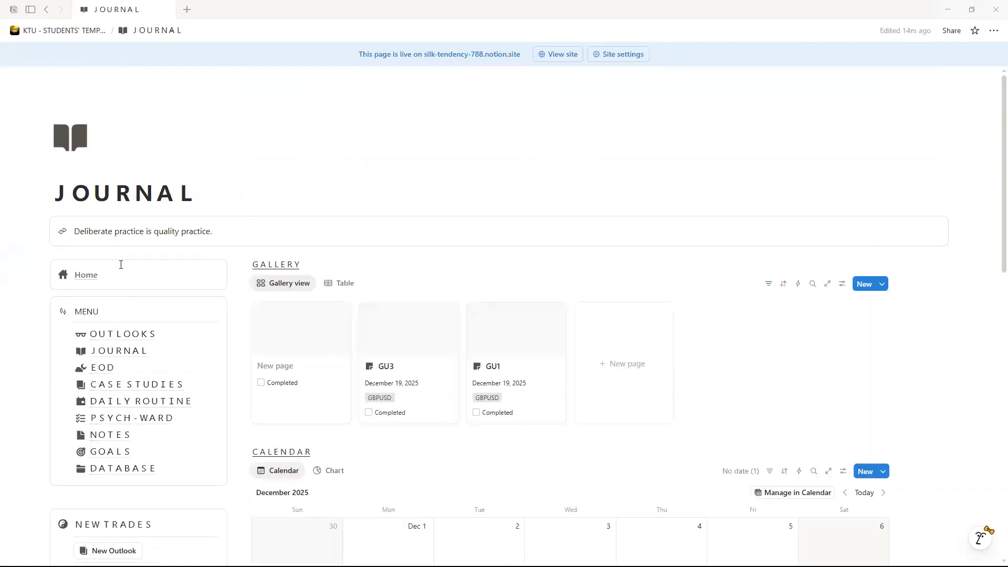
scroll(352, 325, "down", 2)
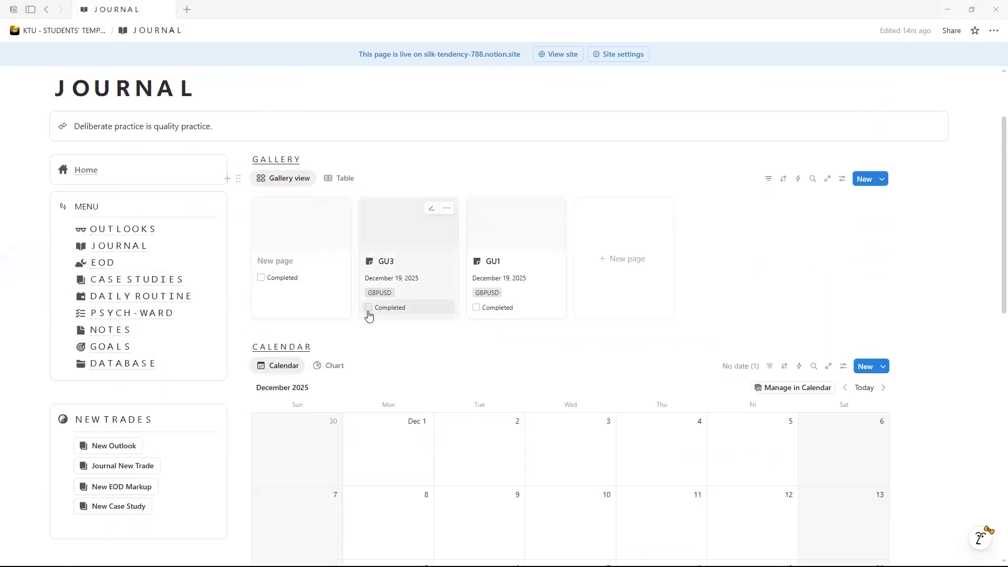
left_click(369, 307)
left_click(369, 308)
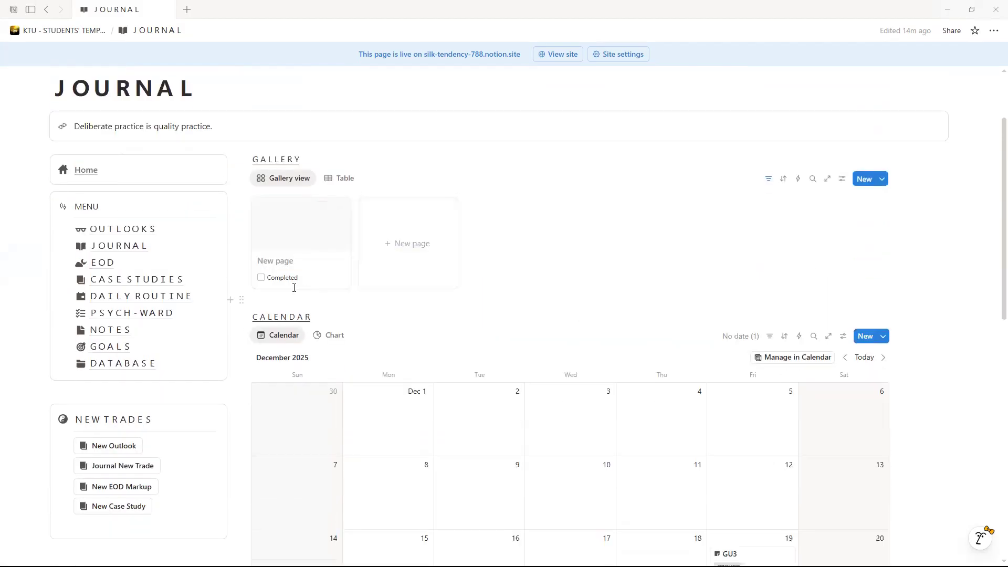
left_click(261, 278)
- Examine the trade entries in the Journal's December 2025 calendar
scroll(434, 299, "down", 4)
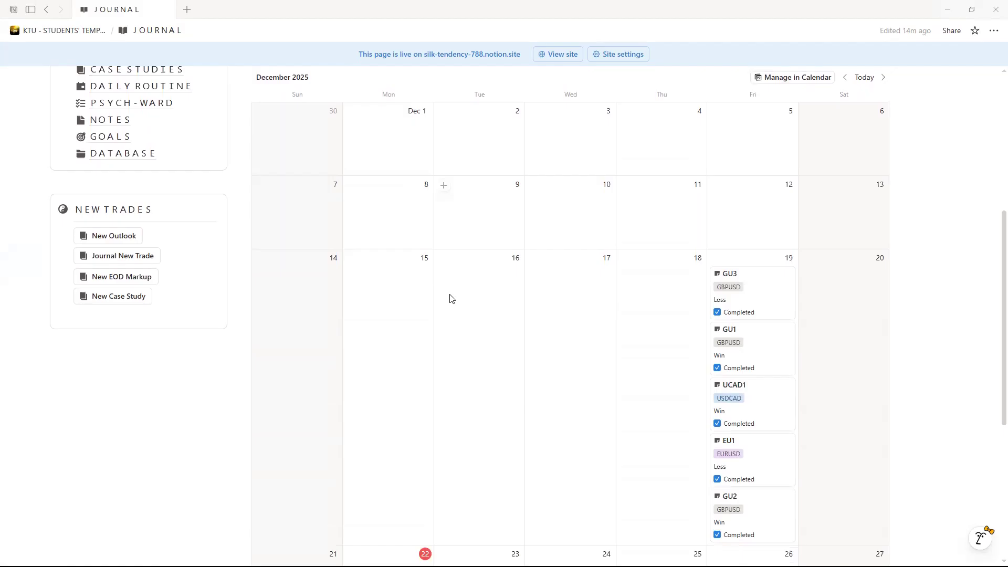
scroll(555, 284, "down", 4)
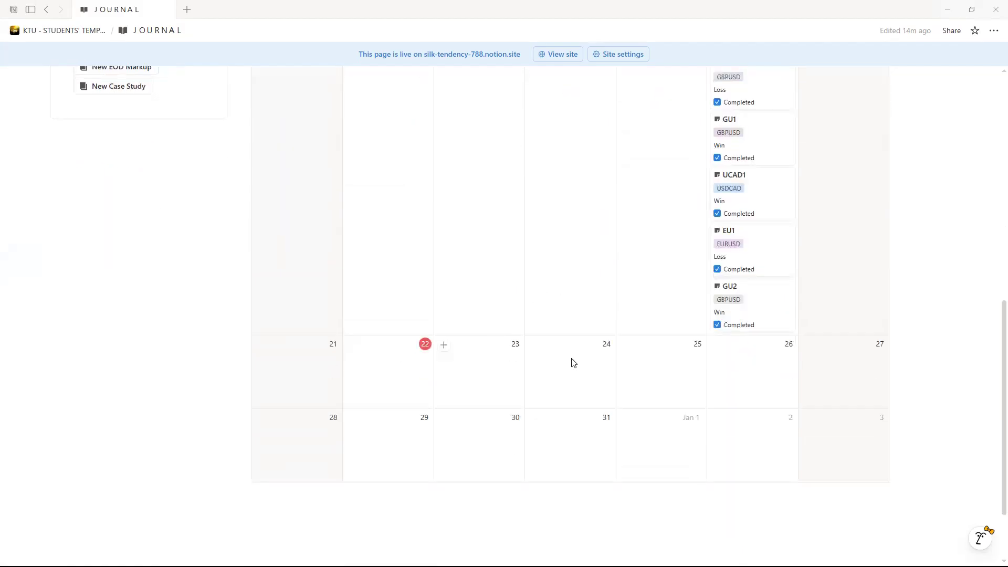
scroll(656, 310, "up", 4)
scroll(716, 331, "down", 4)
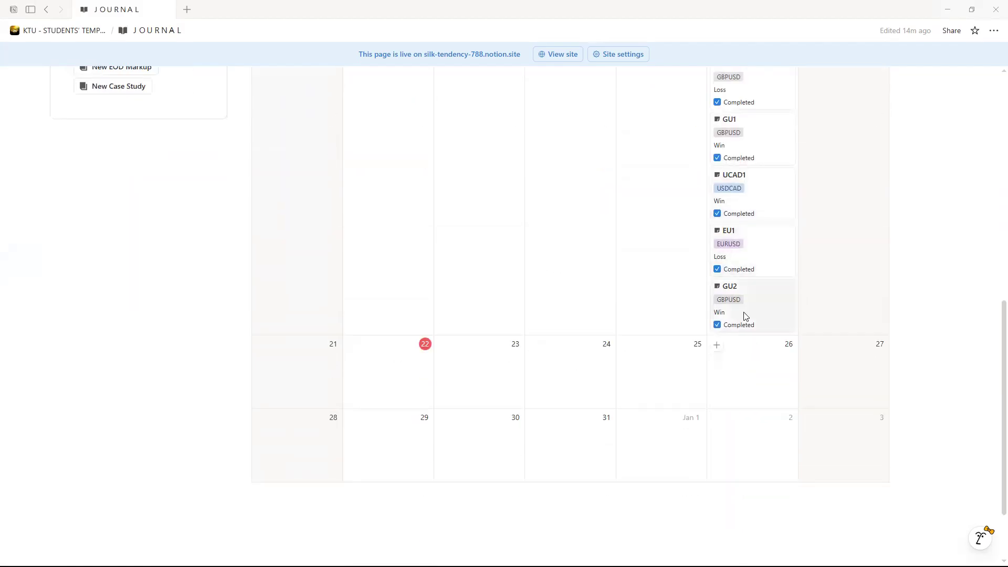
scroll(746, 274, "up", 2)
scroll(716, 299, "down", 4)
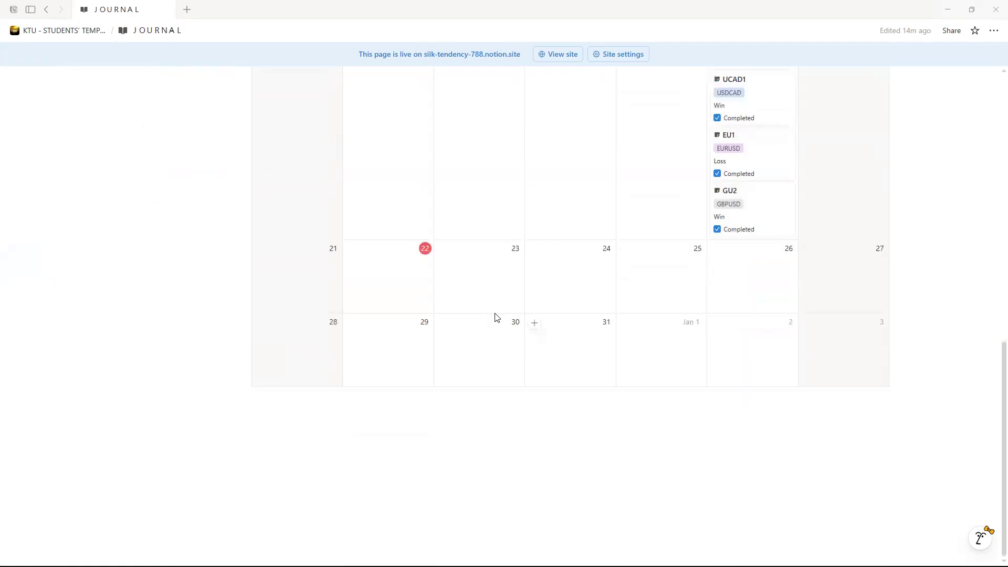
scroll(382, 263, "up", 5)
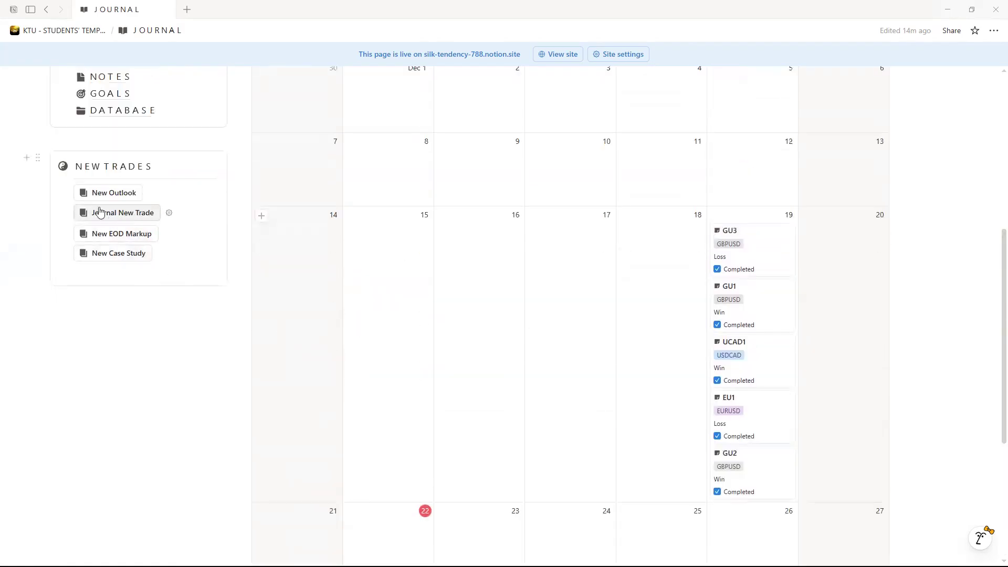
- Create a new journal trade from the New Trades block and set its pair to GBPUSD
left_click(137, 216)
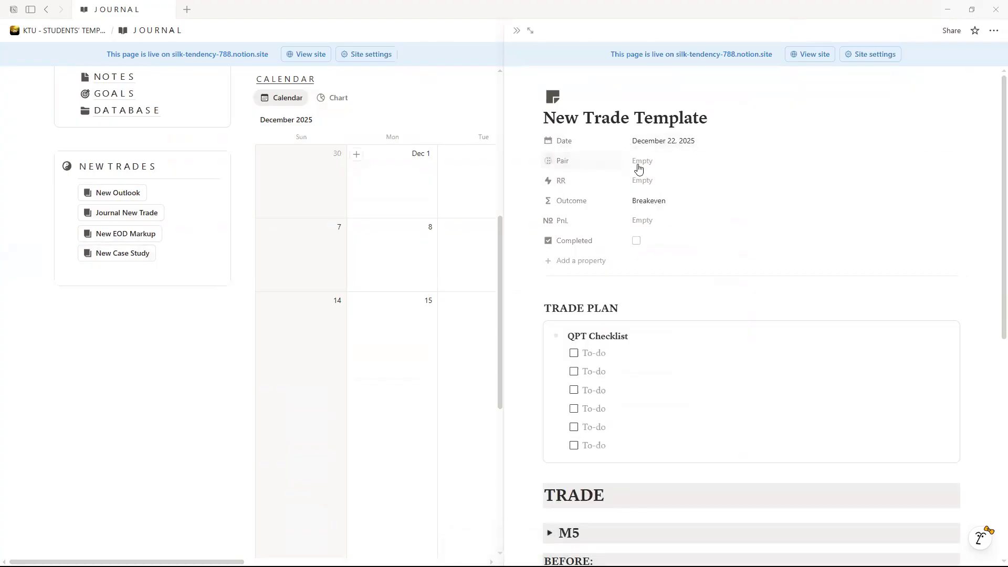
left_click(638, 167)
left_click(653, 197)
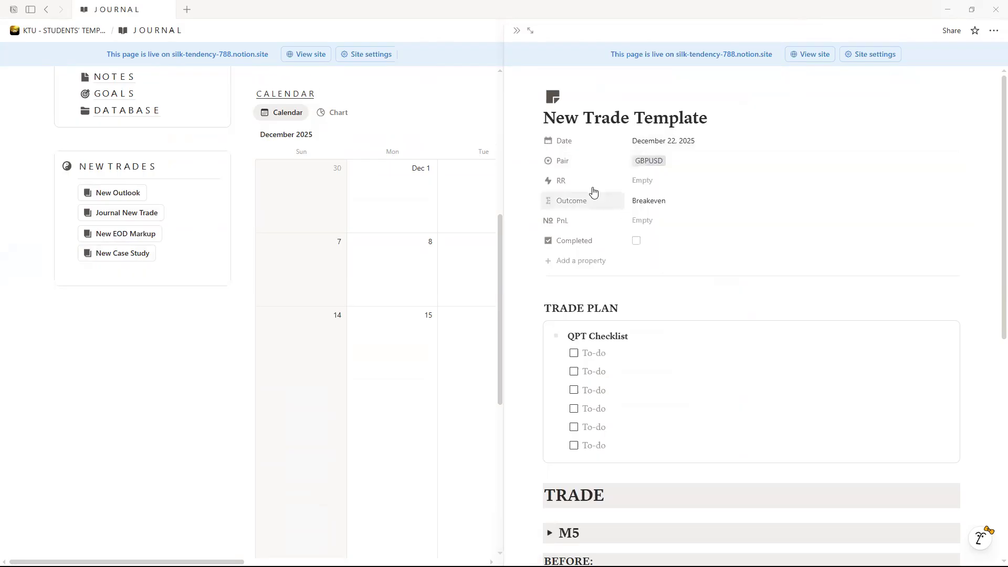
- Set the new GBPUSD trade's RR to 3
left_click(642, 182)
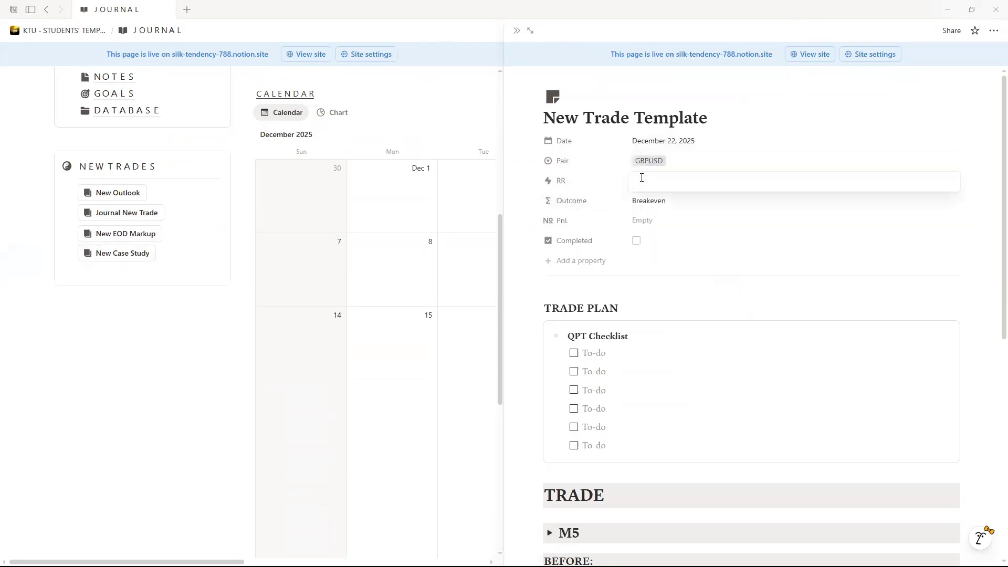
type("10")
key("BackSpace")
key("BackSpace")
type("-1")
key("BackSpace")
type("2")
key("BackSpace")
type("3")
- Set the new trade's PnL to 200
left_click(649, 221)
left_click(648, 220)
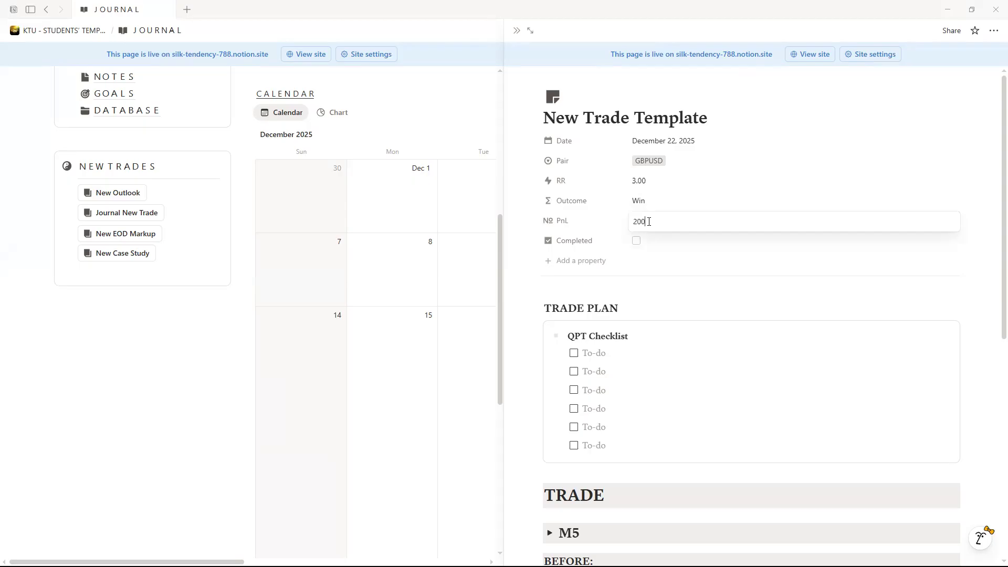
type("200")
left_click(672, 253)
- Review the trade page's checklist, before, tagged, outcome, management and key lessons sections, and close the trade
scroll(682, 168, "down", 1)
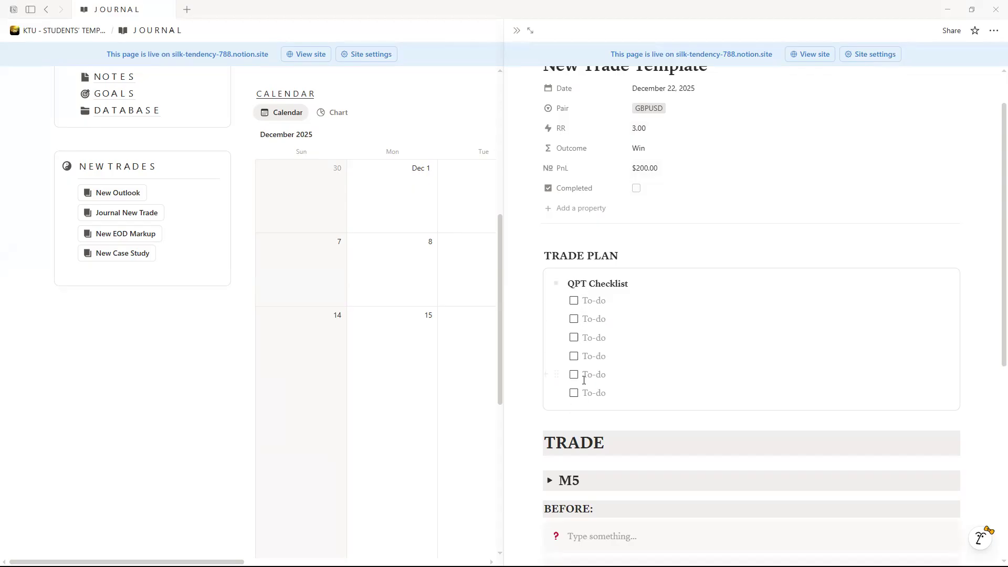
scroll(598, 355, "down", 7)
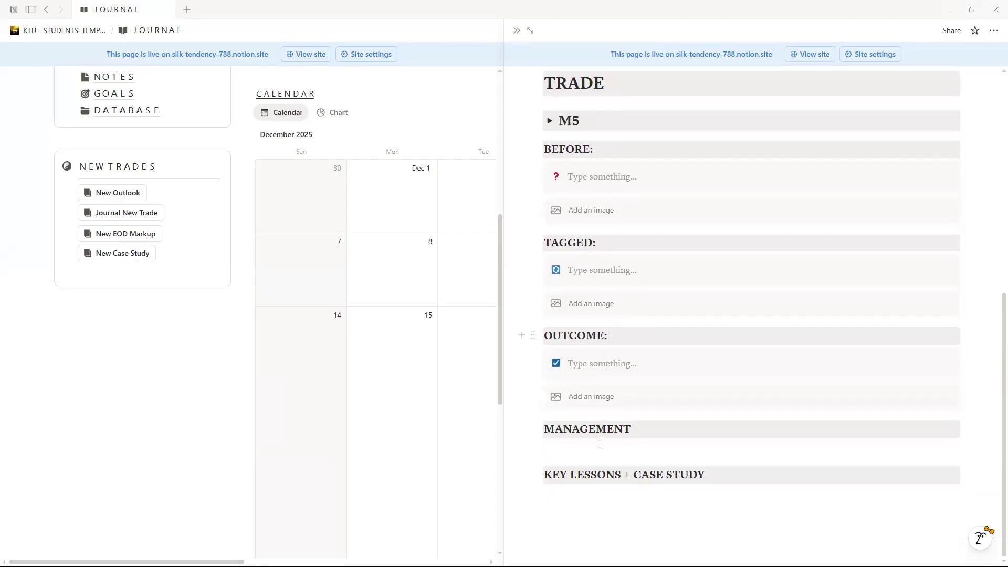
scroll(659, 331, "up", 8)
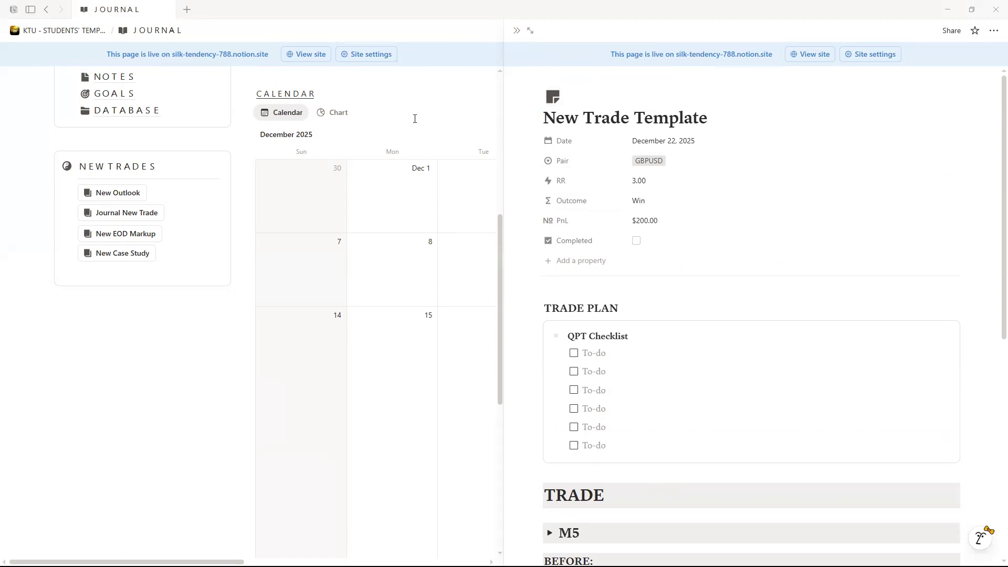
left_click(497, 121)
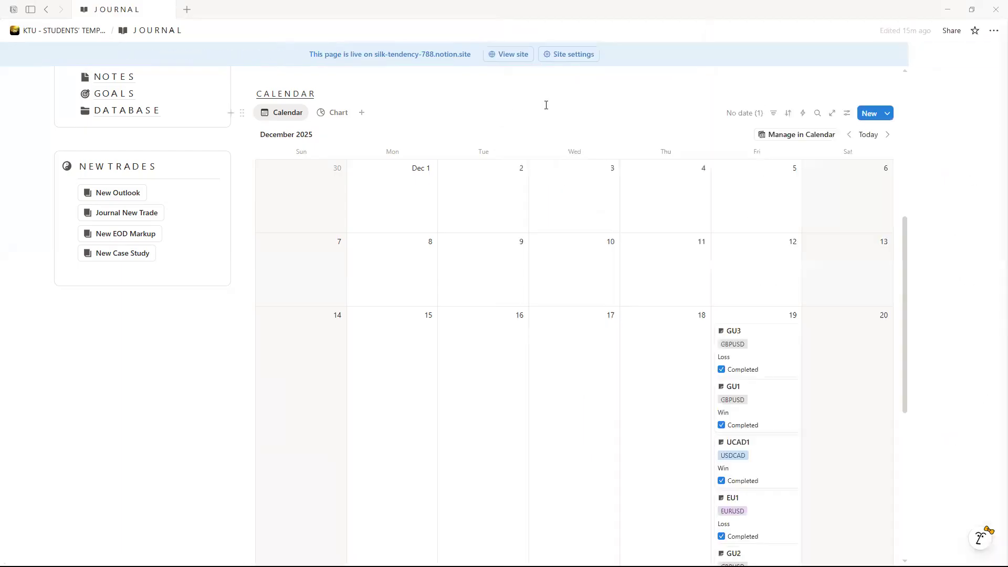
- Show the Journal's PnL chart, inspect its EURUSD and GBPUSD bars, and view the trades behind the GBPUSD results
scroll(599, 167, "up", 3)
scroll(655, 310, "down", 5)
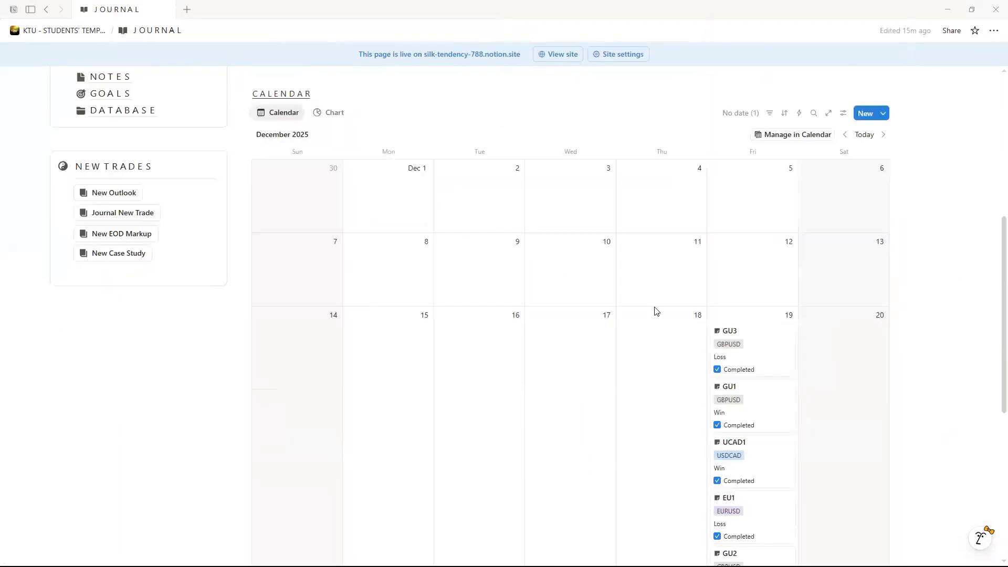
scroll(443, 473, "up", 5)
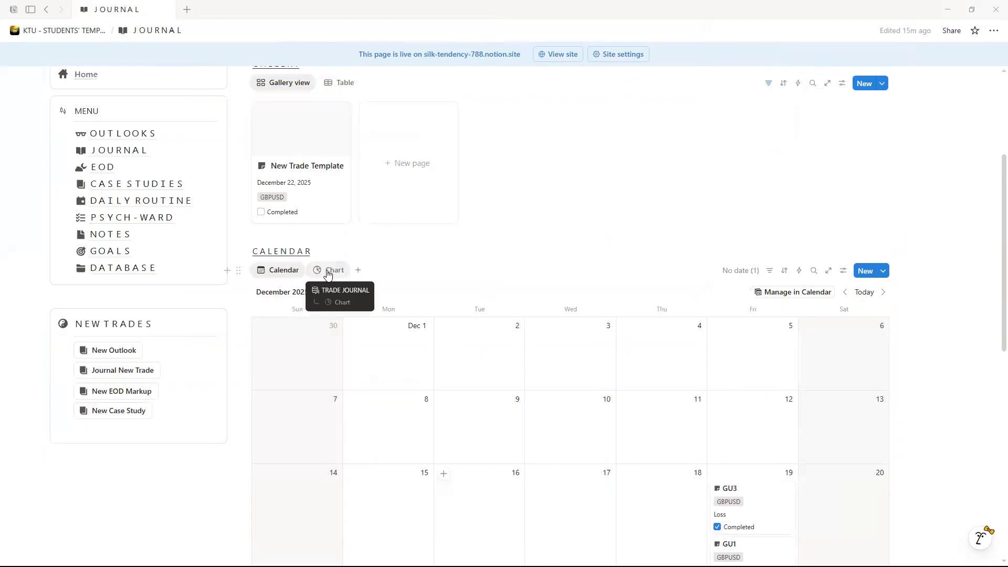
left_click(328, 272)
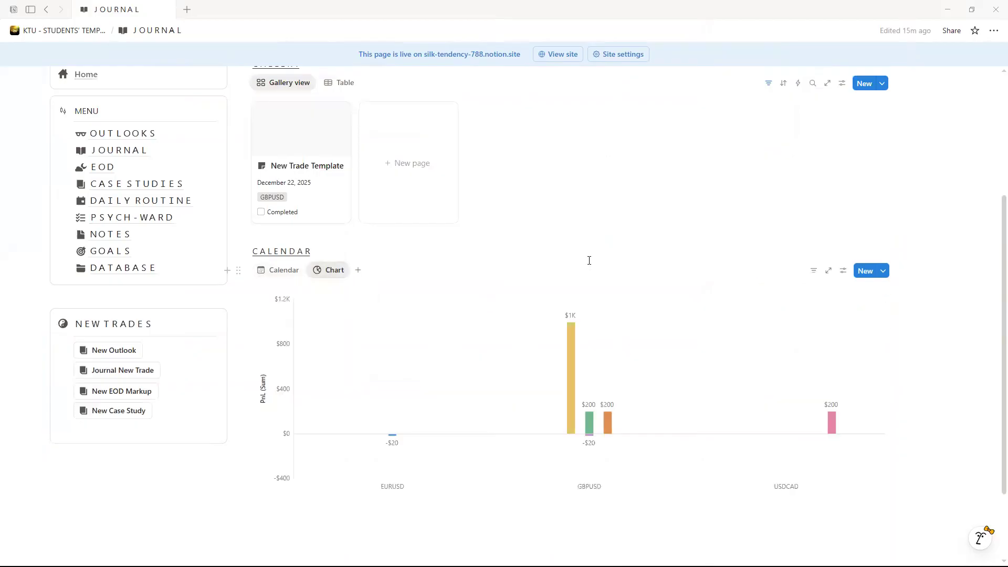
scroll(588, 260, "down", 2)
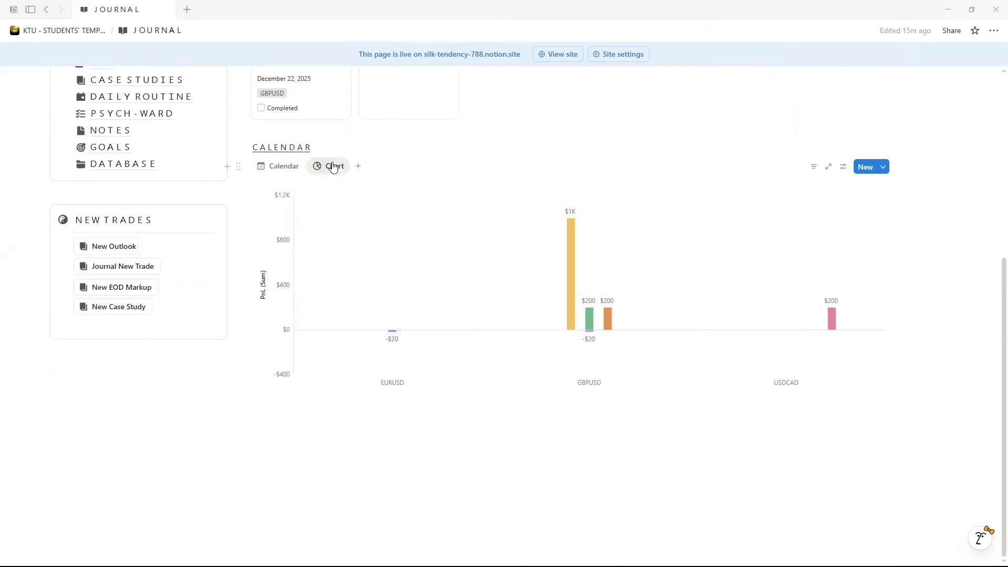
mouse_move(399, 299)
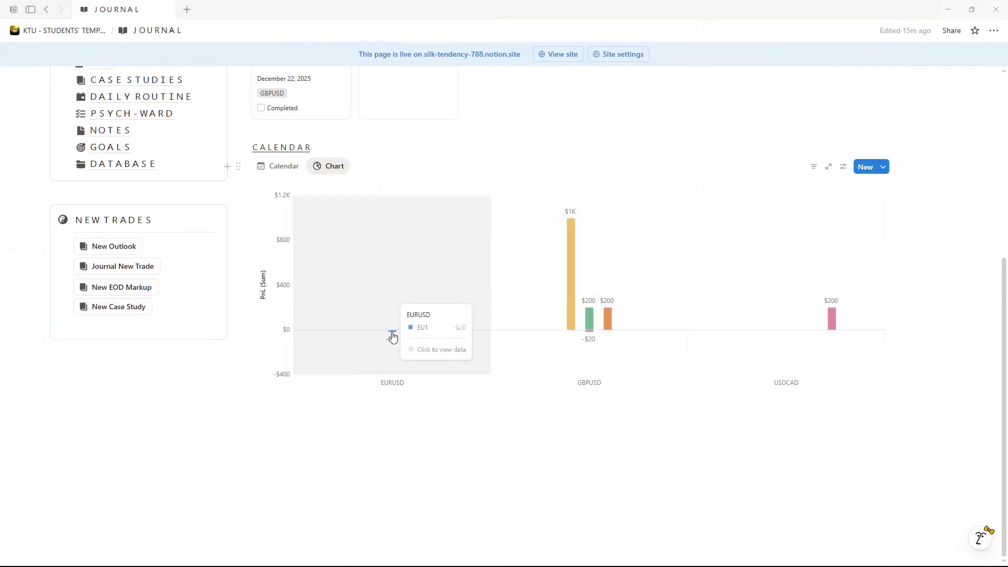
mouse_move(567, 286)
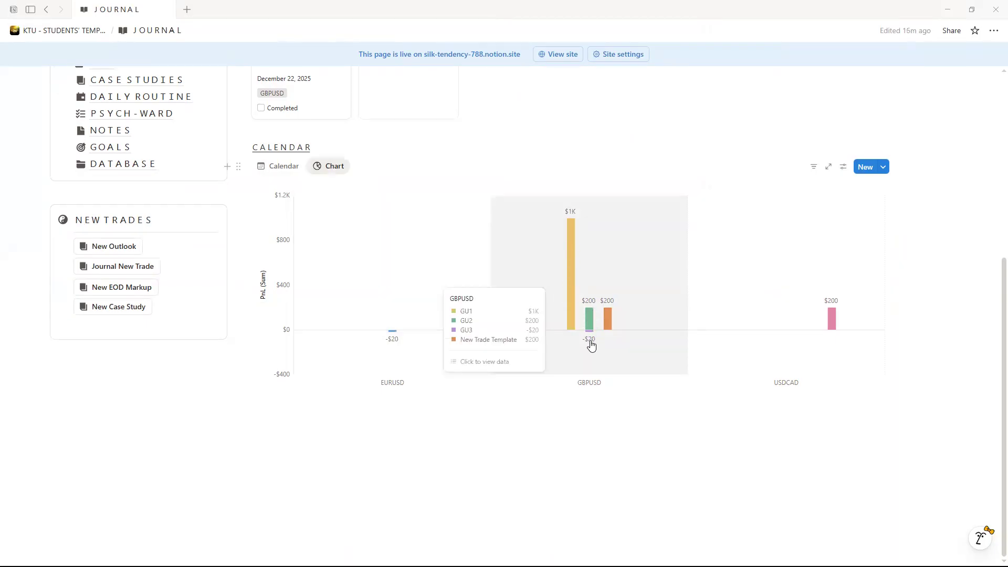
left_click(608, 318)
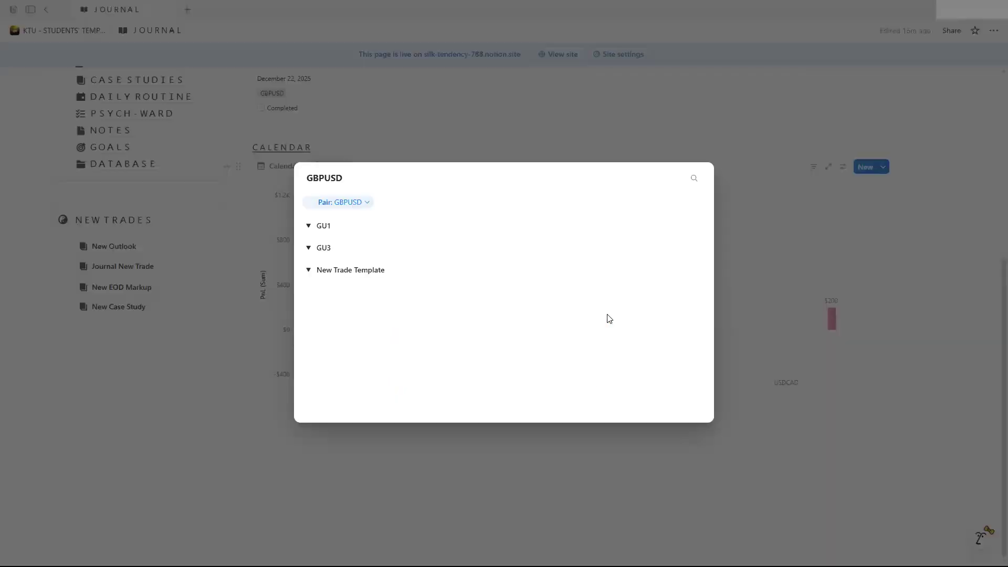
scroll(562, 292, "down", 2)
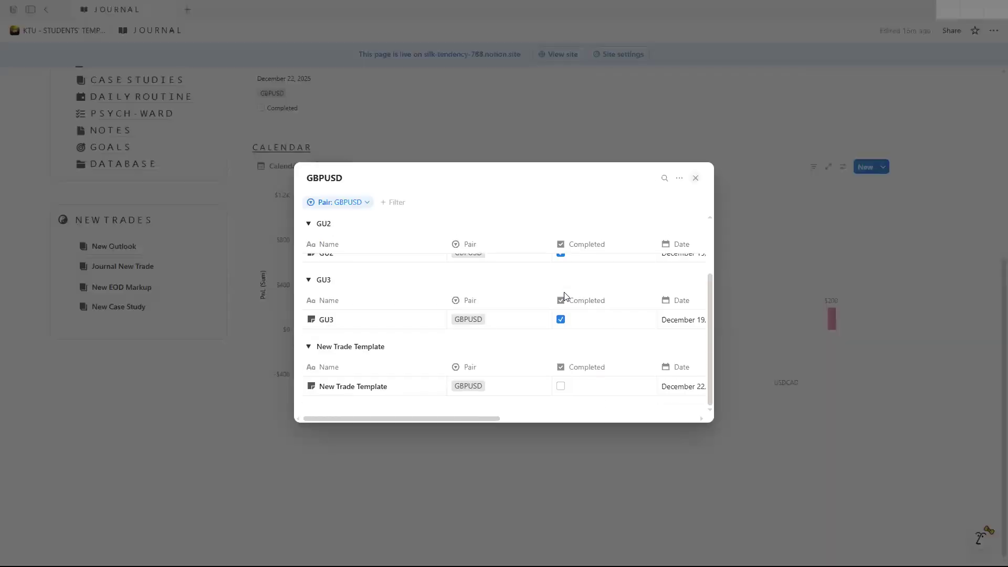
left_click(798, 380)
- Compare the EURUSD and GBPUSD results in the PnL chart and view the trades behind the USDCAD bar
mouse_move(383, 362)
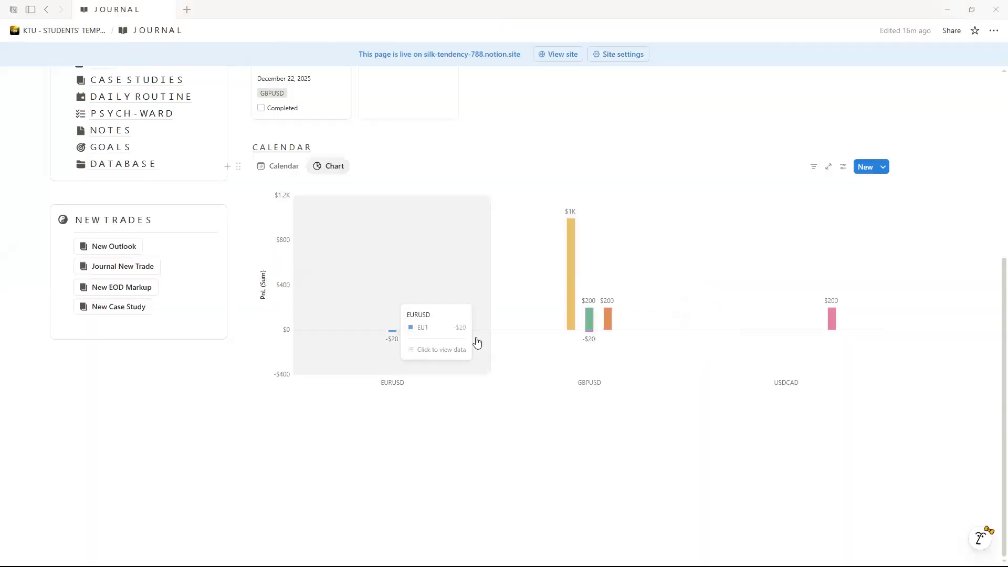
mouse_move(540, 369)
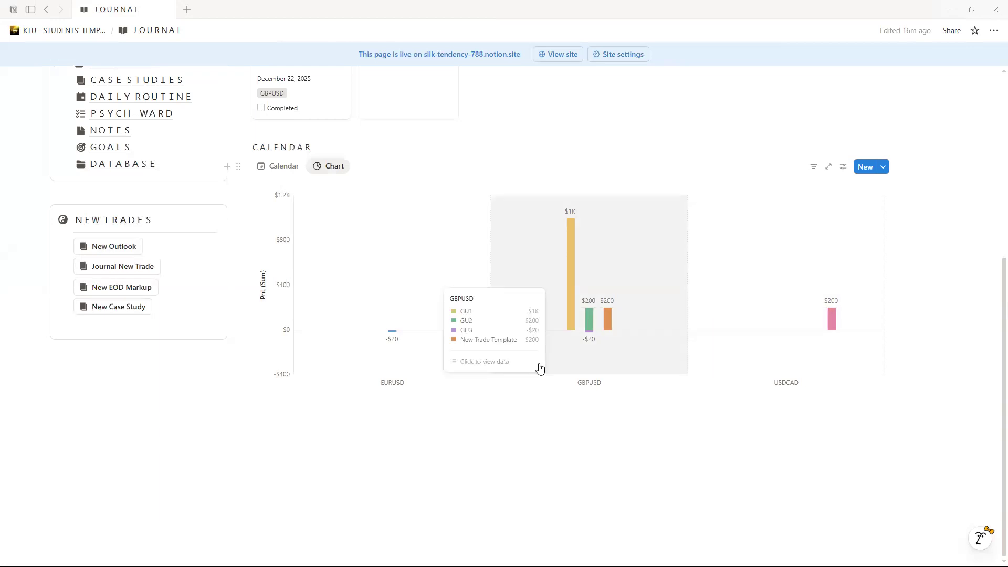
left_click(809, 333)
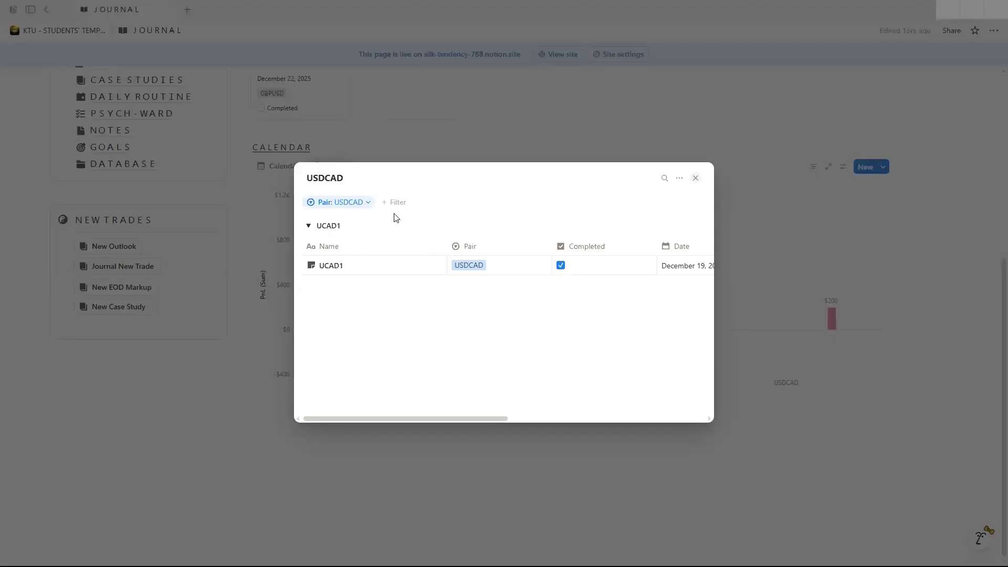
key("Escape")
- Go to the EOD page and look through its gallery and December 2025 calendar
scroll(461, 326, "up", 4)
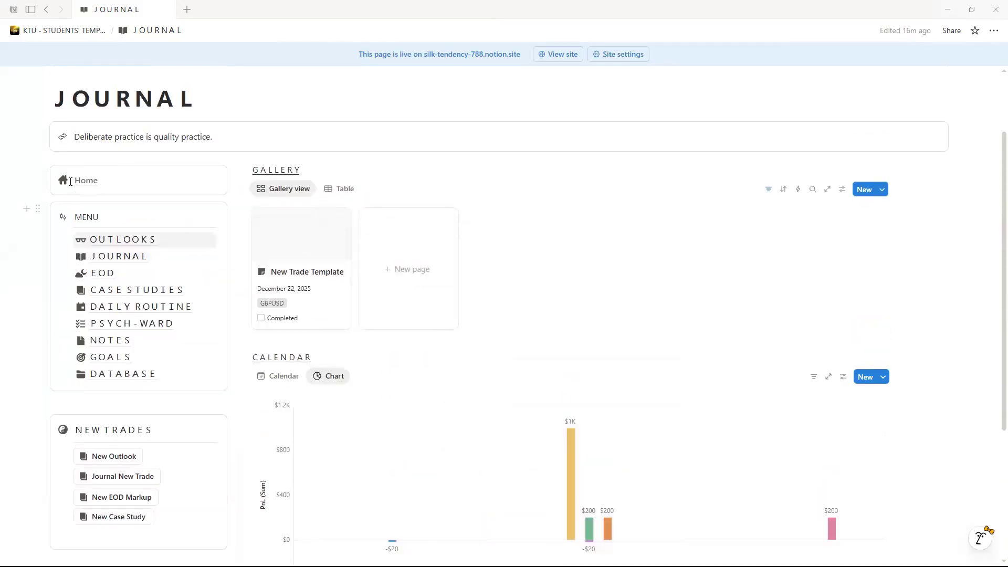
left_click(101, 274)
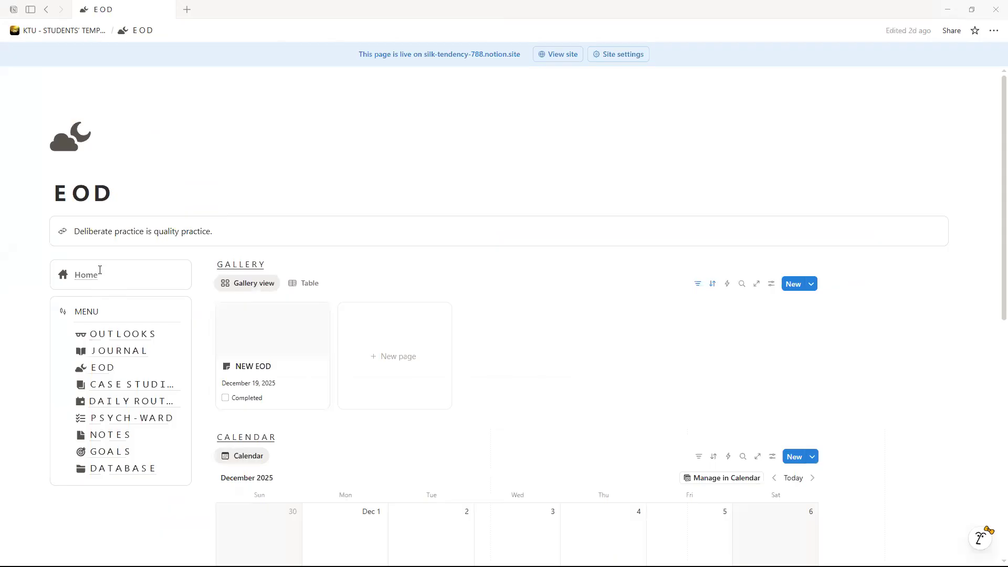
scroll(378, 267, "down", 4)
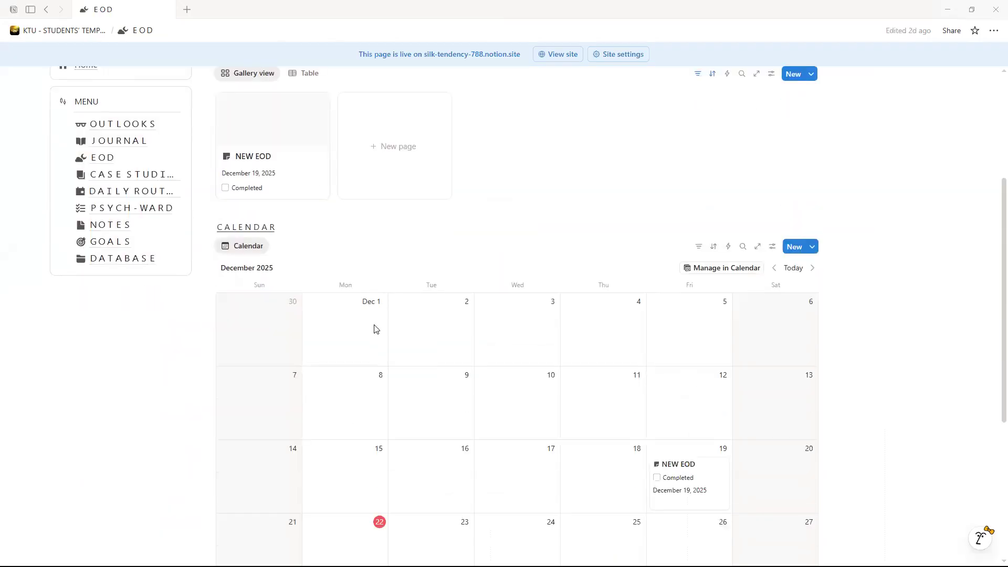
scroll(380, 272, "down", 4)
scroll(522, 365, "up", 8)
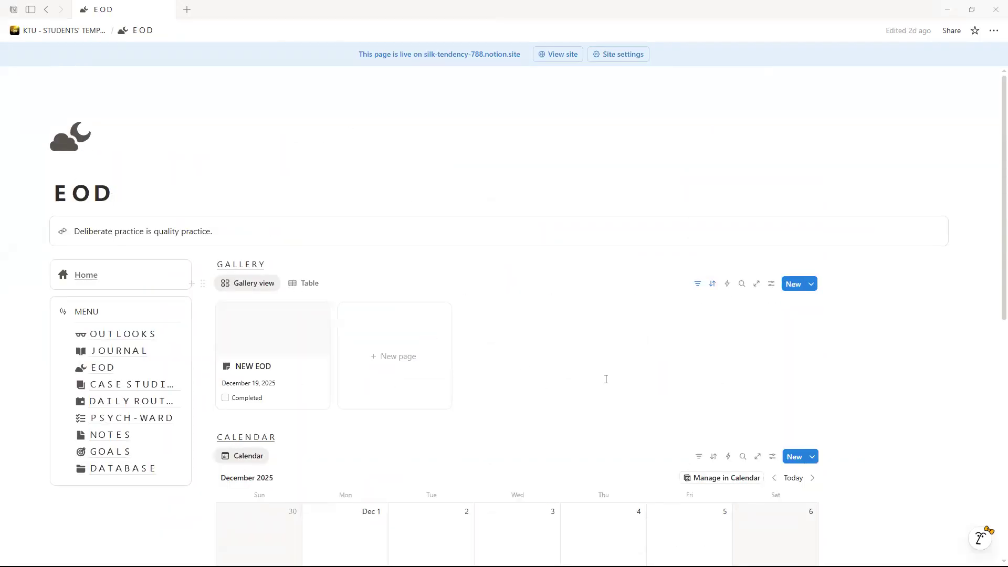
- Go to the template's home page and copy the New Trades synced block
left_click(90, 278)
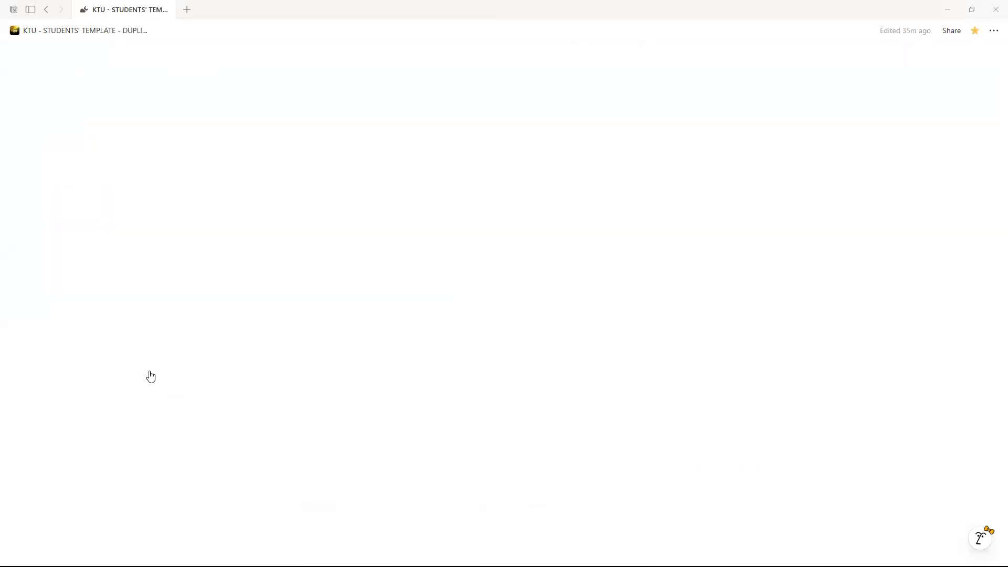
scroll(138, 356, "down", 4)
scroll(140, 357, "down", 1)
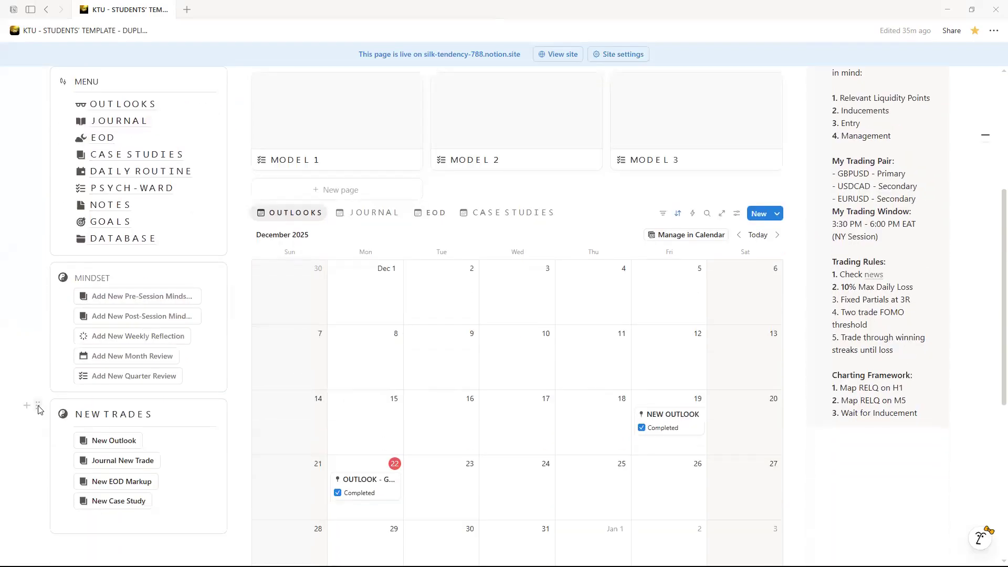
left_click(39, 407)
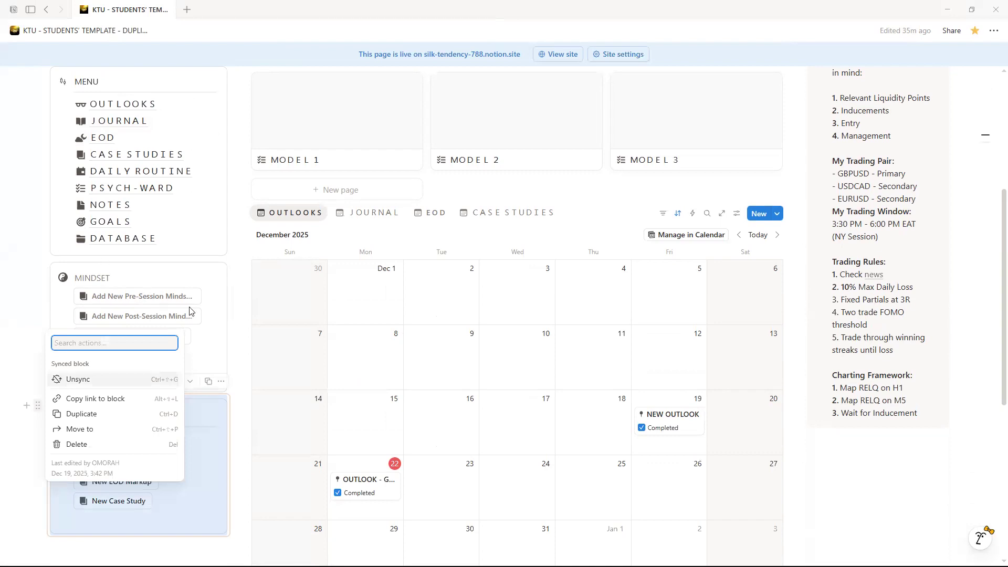
key("Escape")
scroll(154, 291, "up", 5)
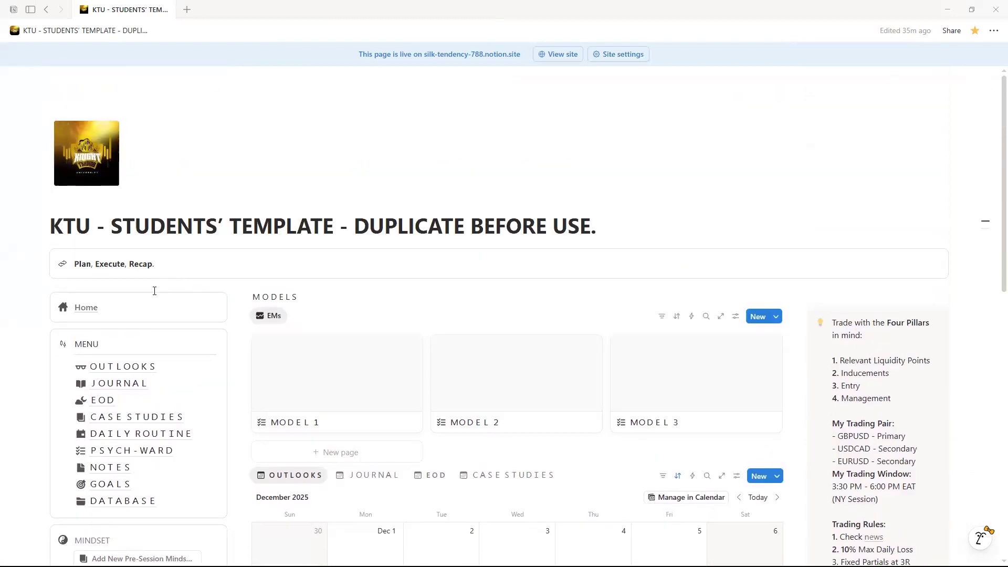
- Paste the New Trades block below the menu on the EOD page and widen the menu column to fit its entries
left_click(107, 403)
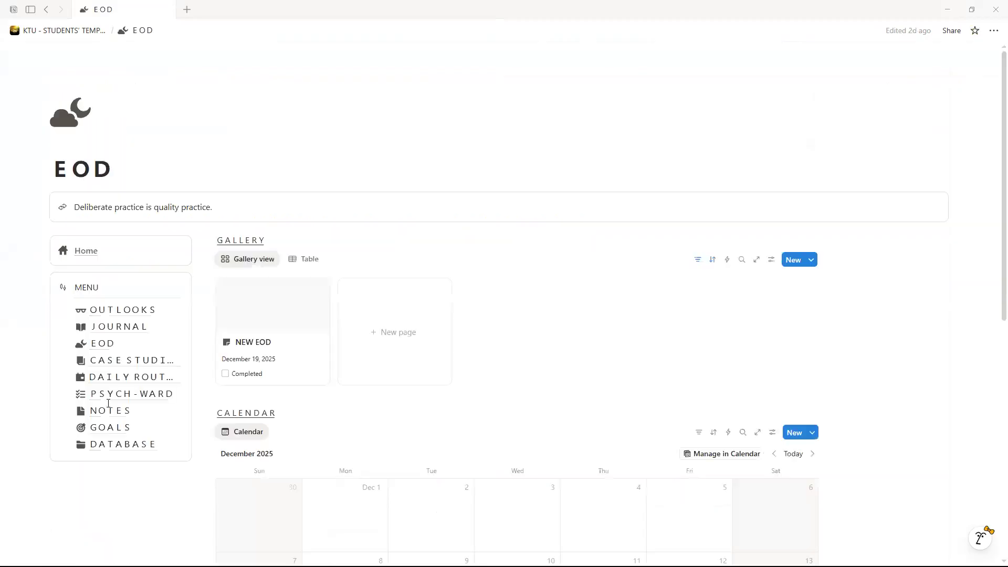
scroll(83, 400, "down", 3)
left_click(84, 397)
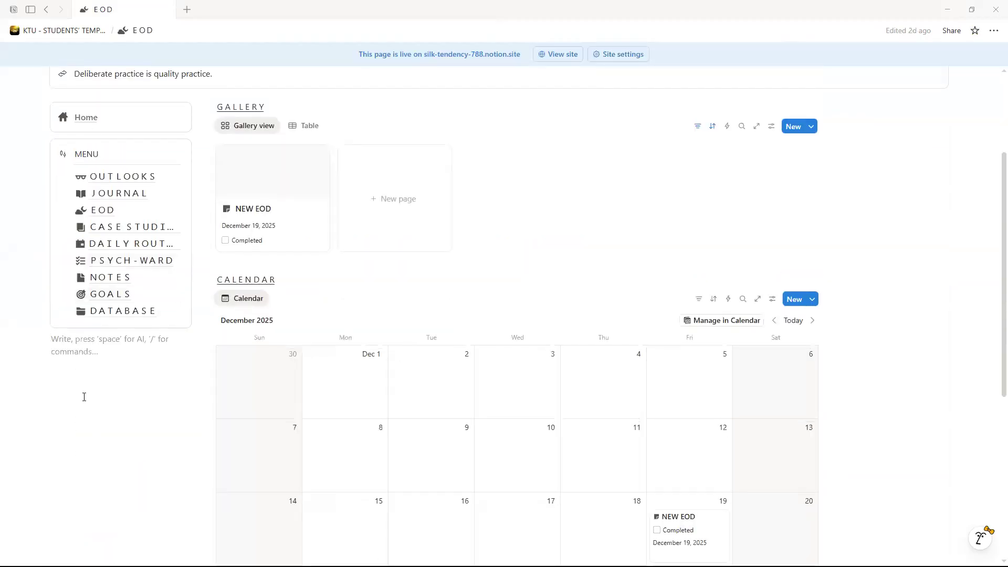
key("ctrl+v")
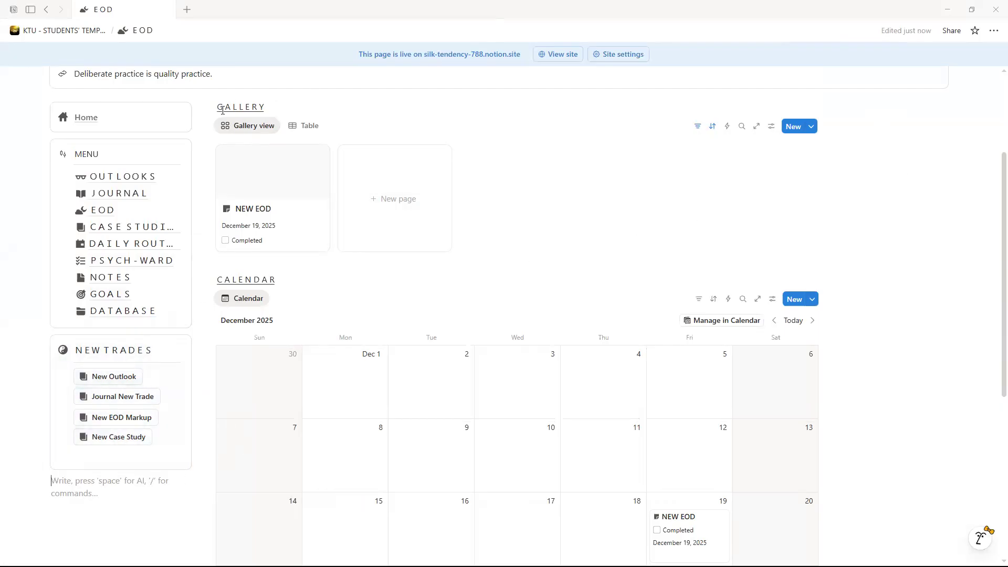
left_click_drag(208, 119, 228, 119)
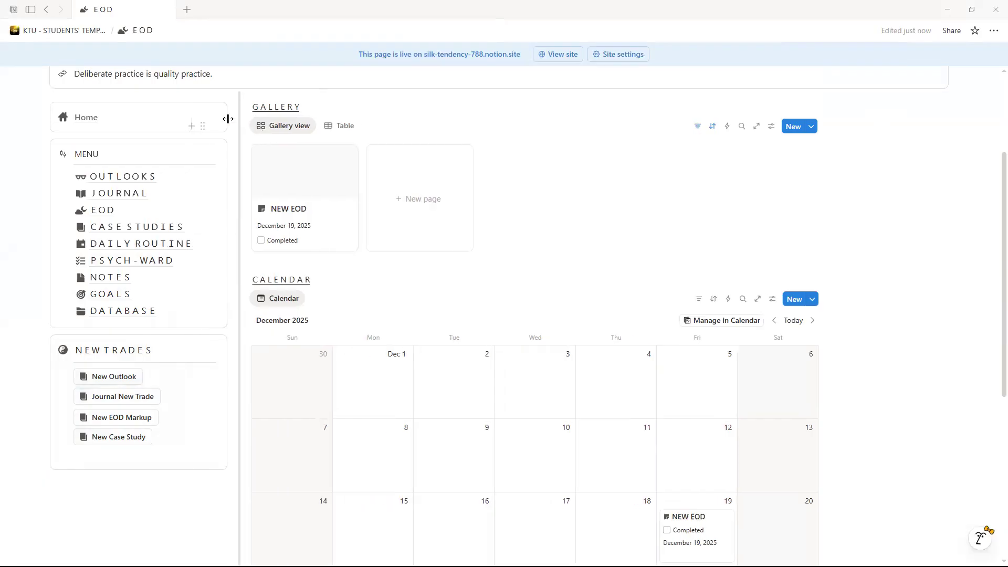
left_click(140, 500)
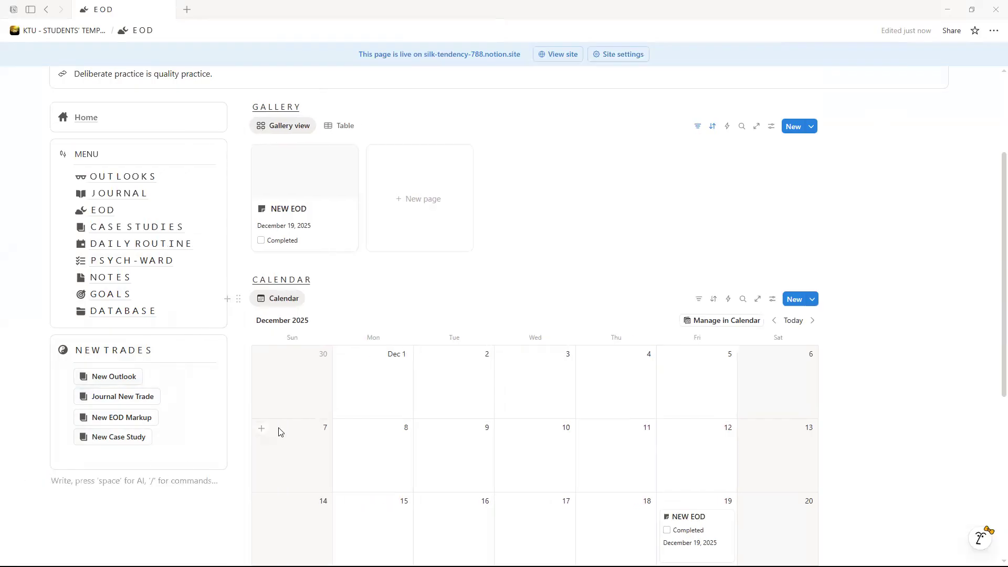
- Mark the December 19 NEW EOD entry as completed
scroll(541, 318, "down", 3)
scroll(254, 243, "up", 3)
scroll(403, 266, "down", 5)
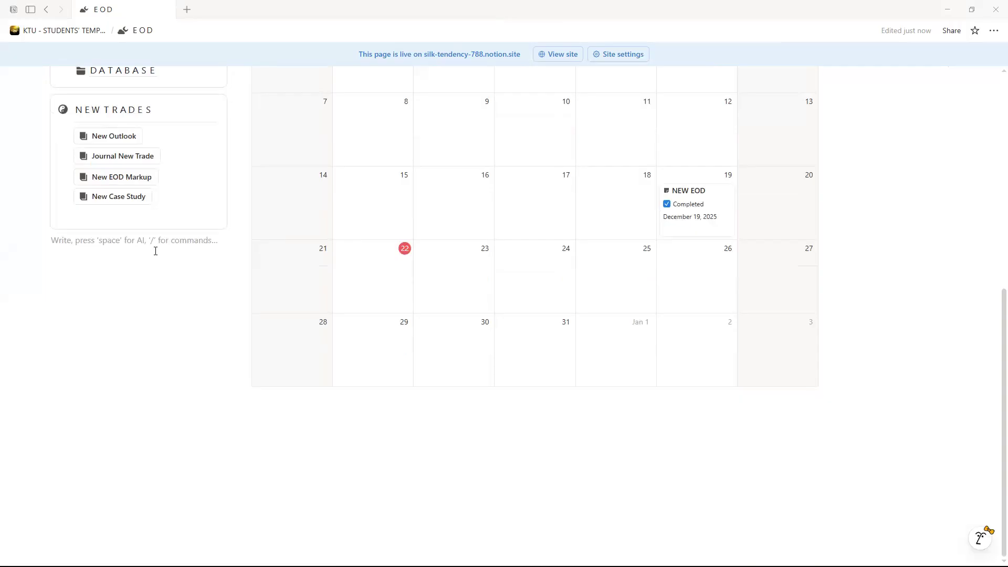
- Create a new EOD markup from the New Trades block and expand its The News, The Setup and Comments sections
left_click(136, 179)
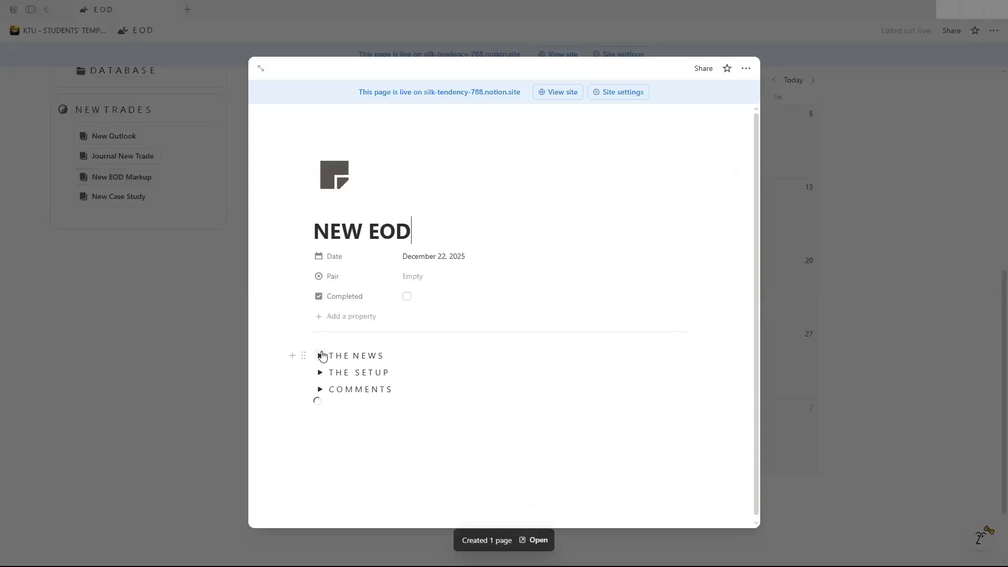
left_click(322, 355)
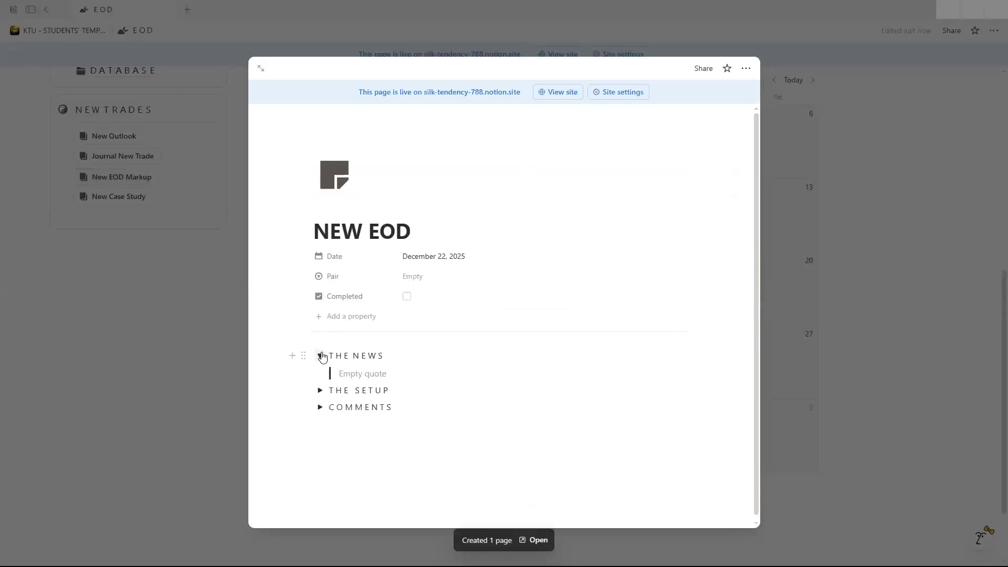
left_click(320, 387)
scroll(387, 408, "down", 3)
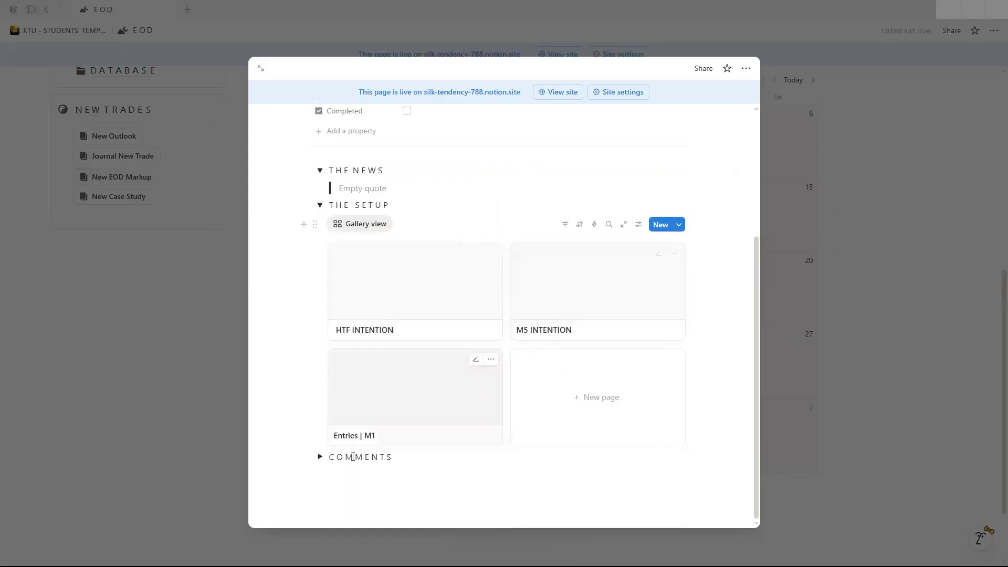
left_click(318, 461)
scroll(383, 464, "up", 3)
scroll(382, 465, "up", 1)
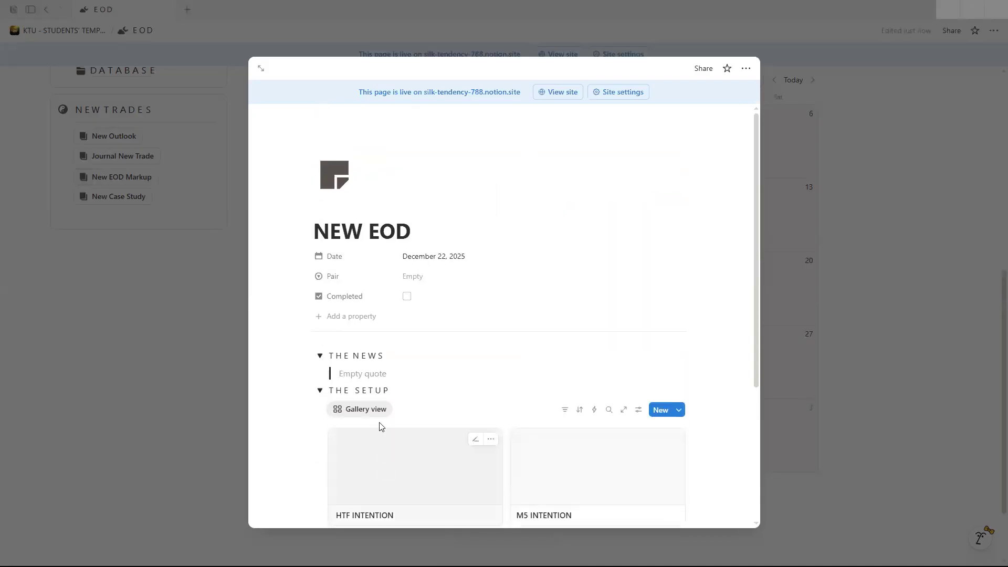
- Set the new EOD markup's pair to EURUSD and close the entry
left_click(443, 279)
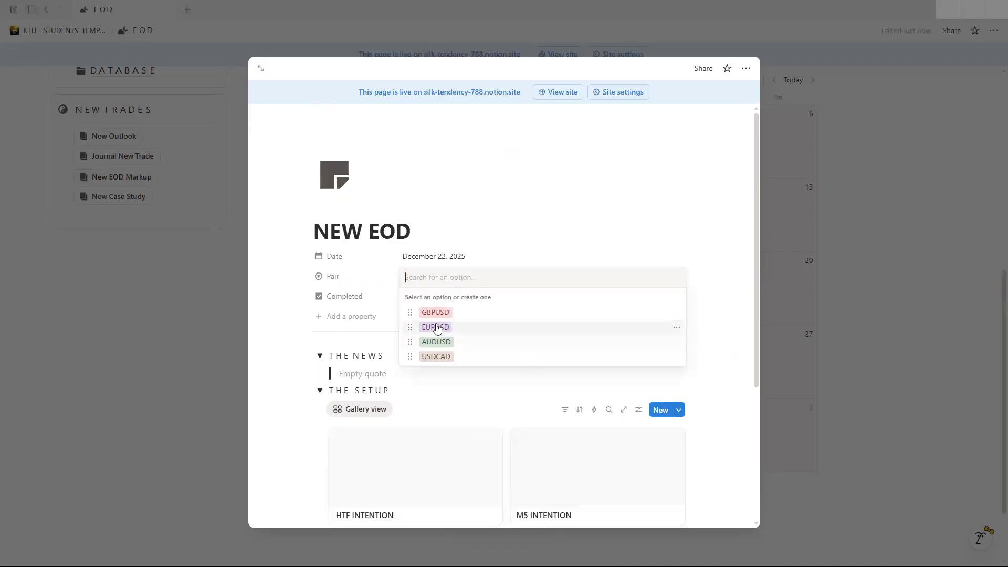
left_click(435, 327)
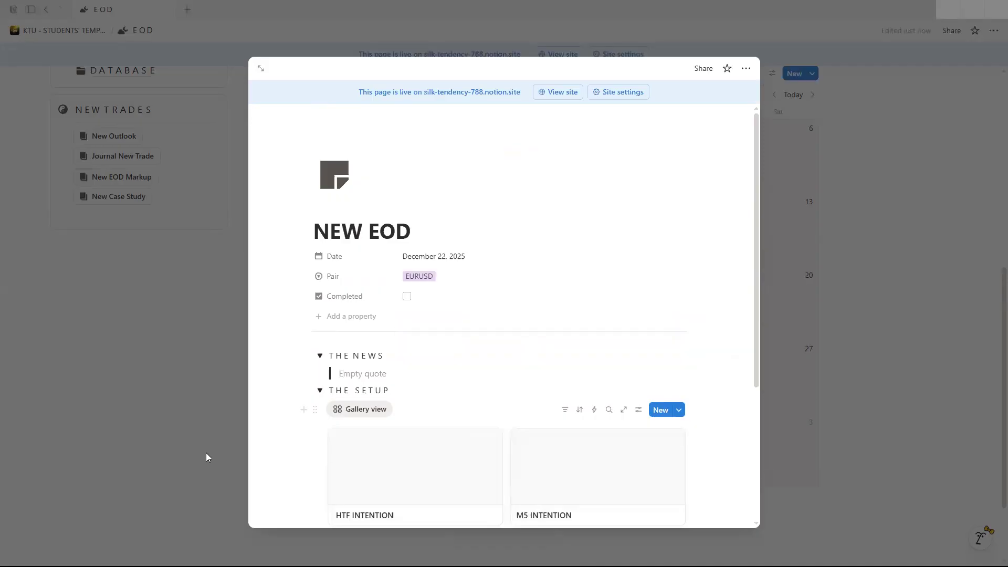
left_click(235, 337)
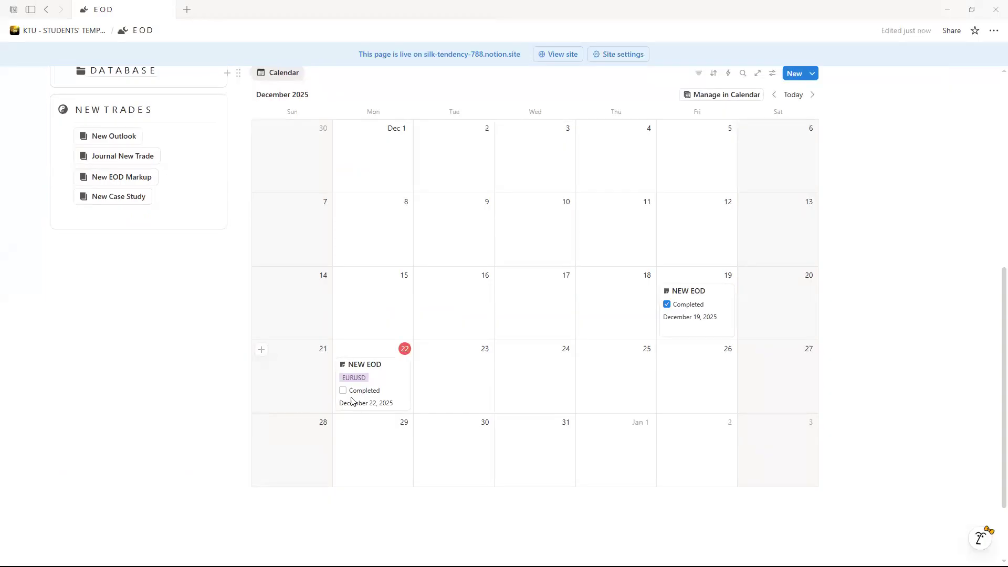
- Open the December 22 EOD entry from the gallery, rename it "EOD - EURUSD" and close it
scroll(351, 400, "up", 5)
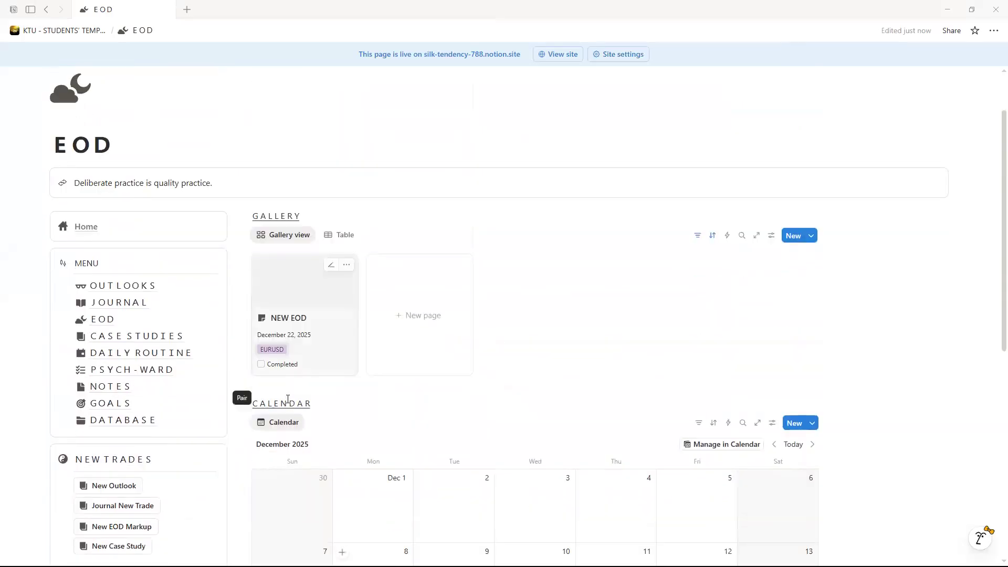
scroll(288, 399, "down", 1)
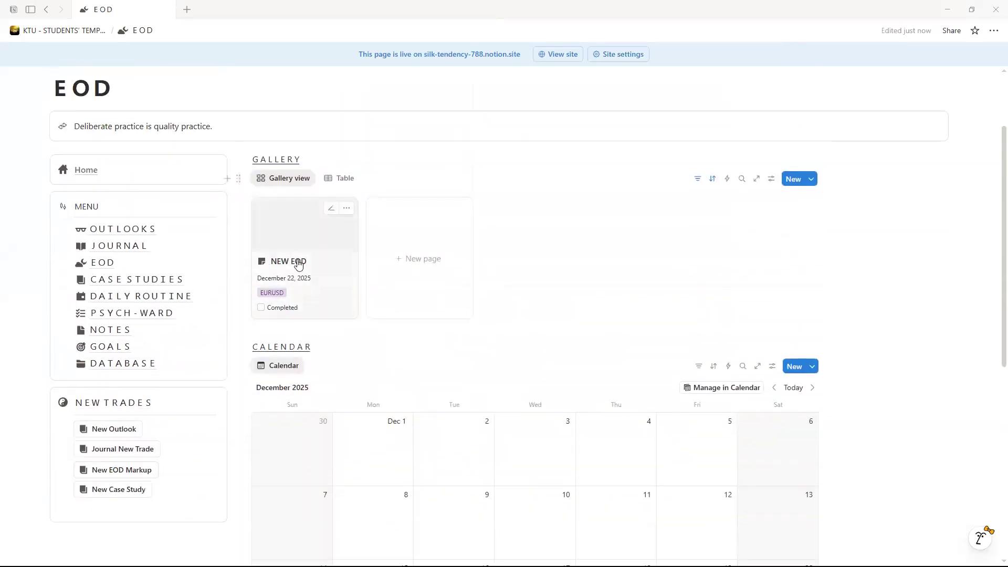
left_click(298, 264)
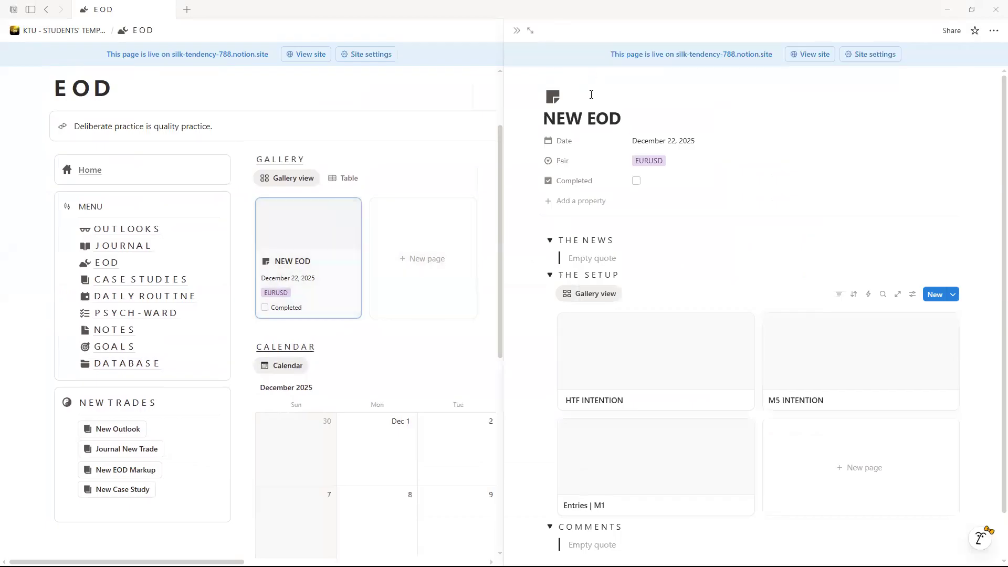
left_click(590, 111)
key("BackSpace")
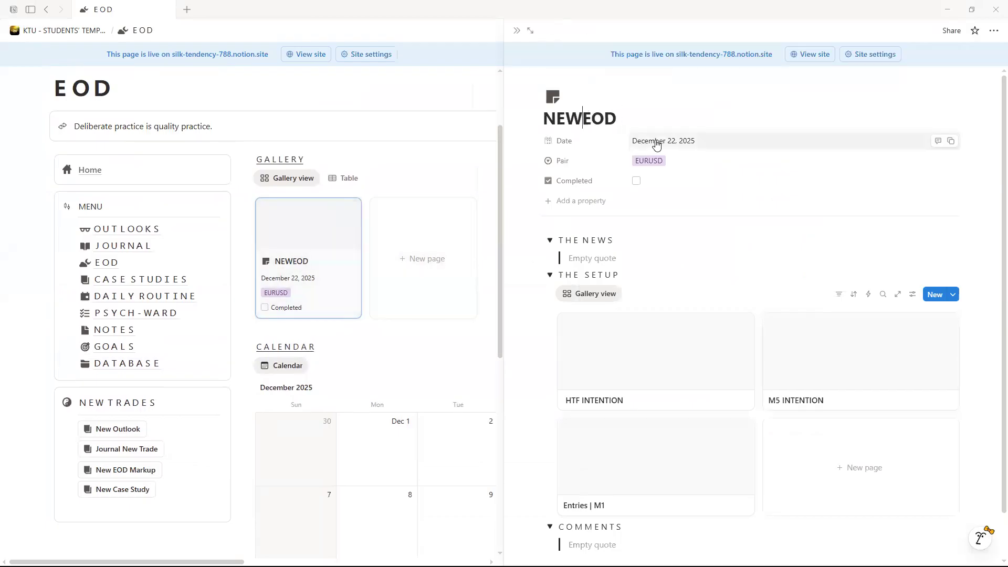
key("BackSpace")
key("BackSpace")
key("BackSpace")
type("- EURUSD")
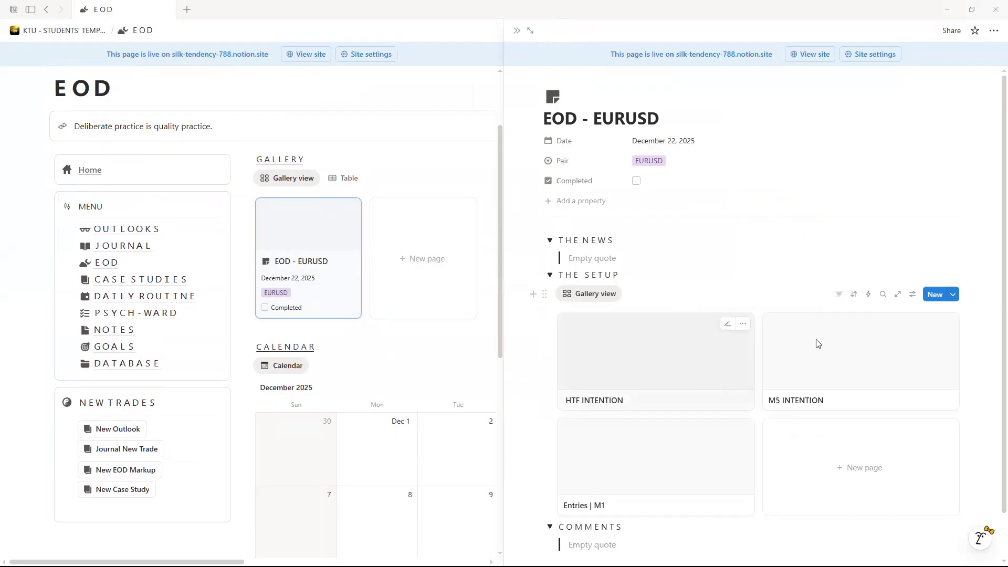
left_click(516, 30)
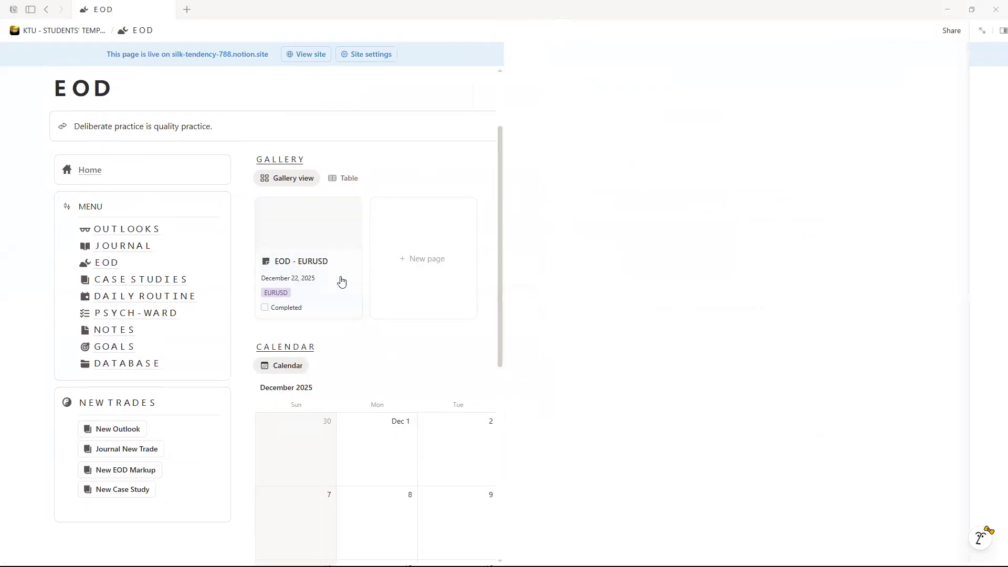
- Mark the EOD - EURUSD entry as completed, check it in the table view and return to the gallery view
left_click(265, 307)
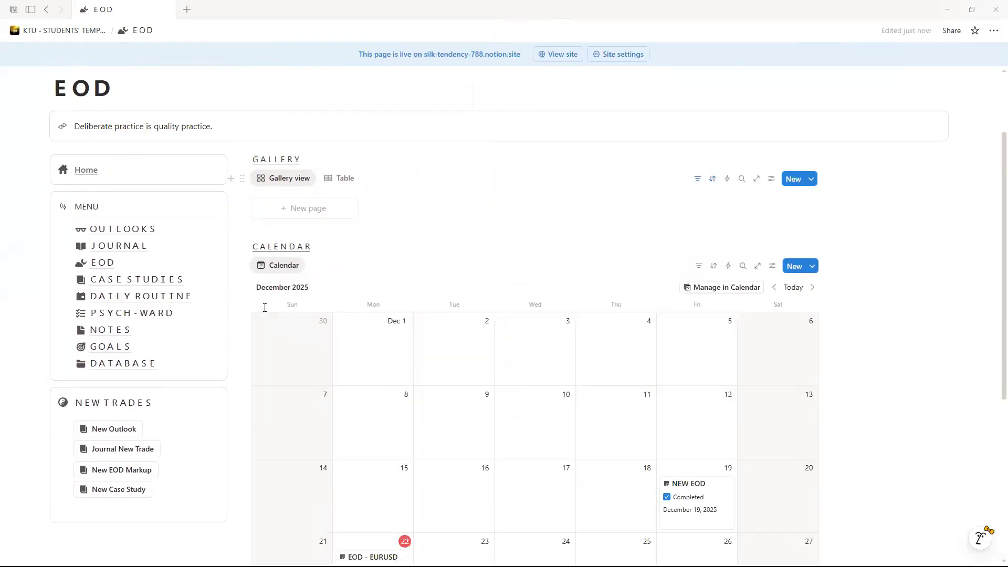
left_click(339, 179)
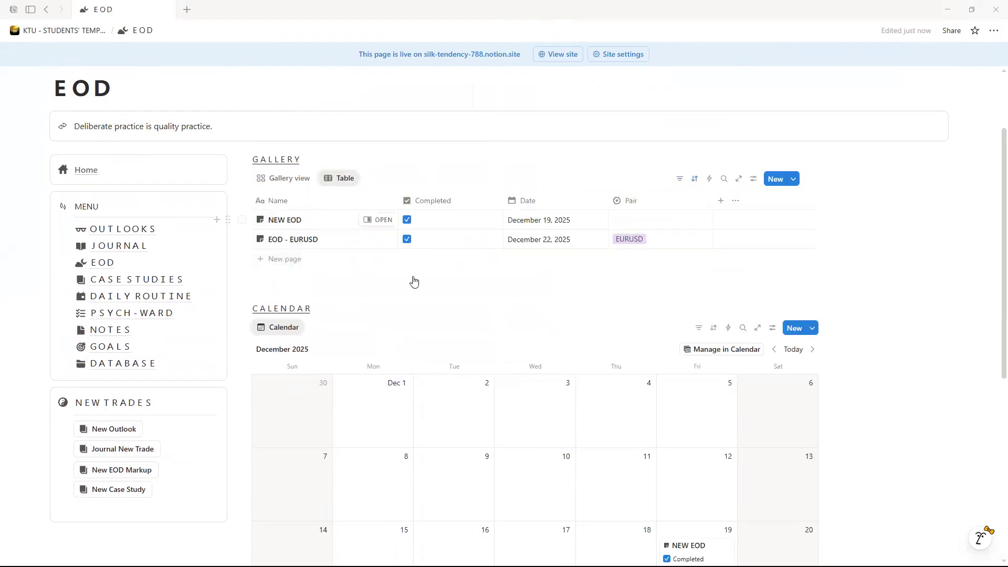
left_click(300, 180)
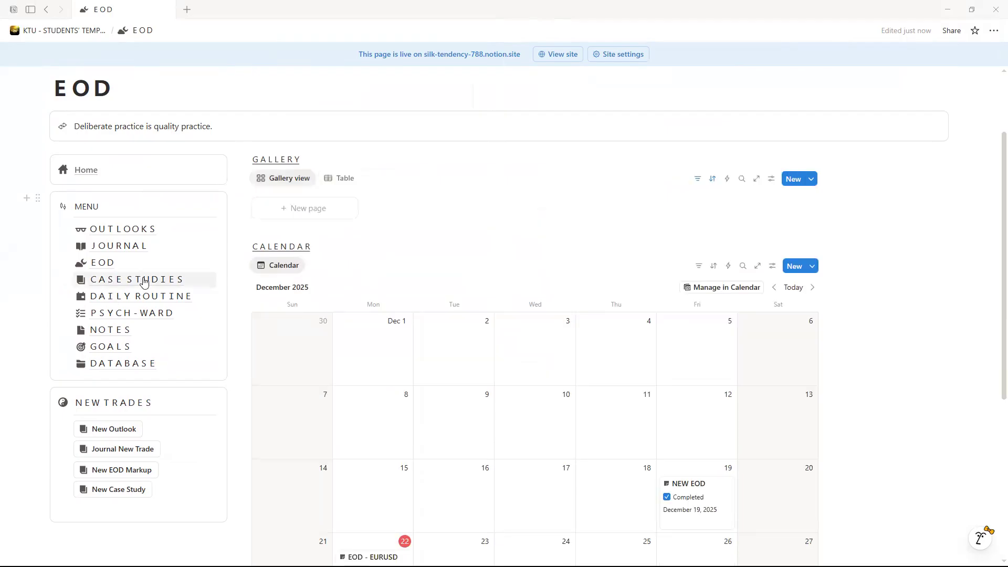
- Open the Case Studies page and widen the column holding the New EOD Markup and New Case Study buttons
left_click(145, 279)
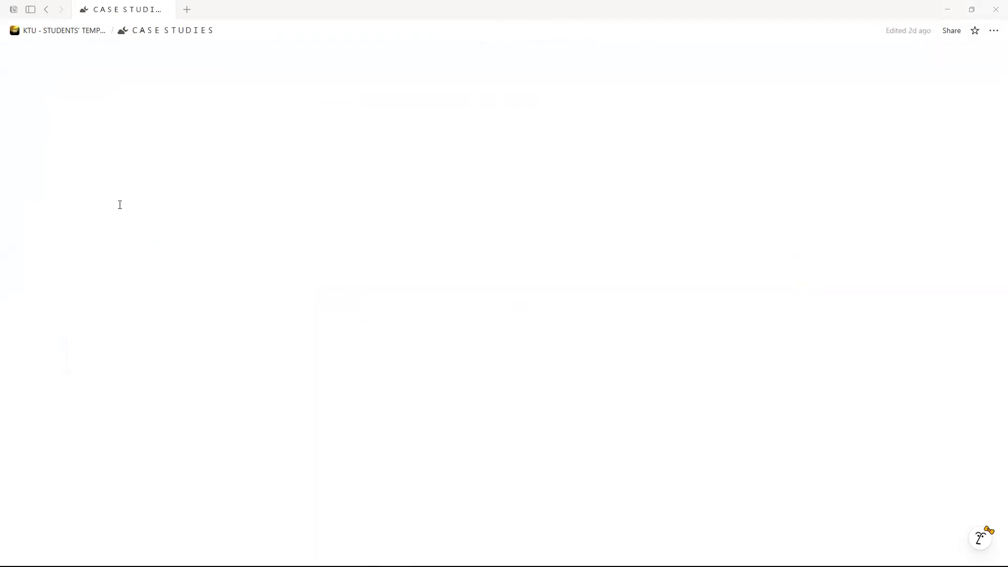
scroll(365, 335, "down", 7)
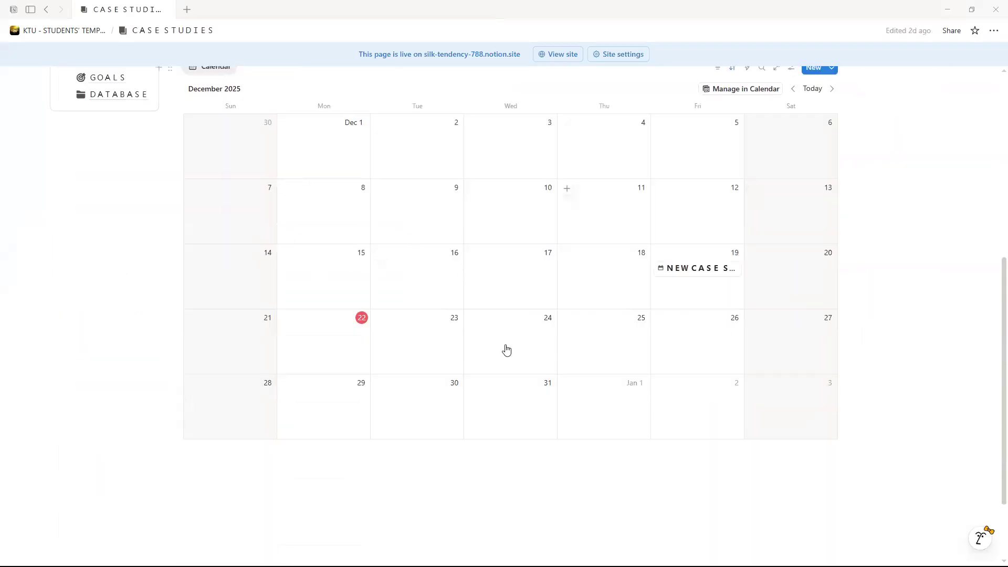
scroll(338, 297, "up", 4)
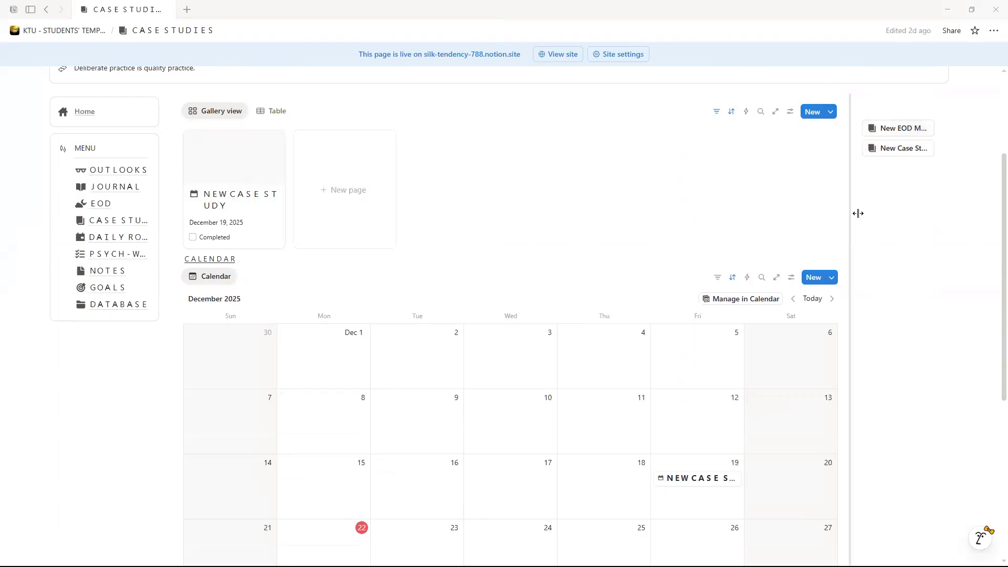
left_click_drag(826, 217, 821, 218)
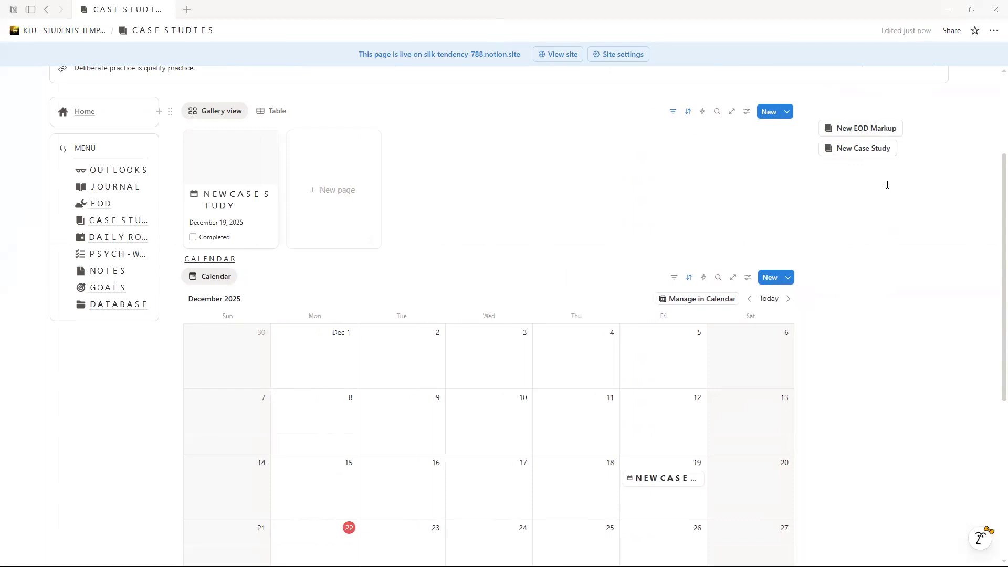
- Look over the Case Studies page's gallery, creation buttons and December 2025 calendar
scroll(830, 238, "up", 3)
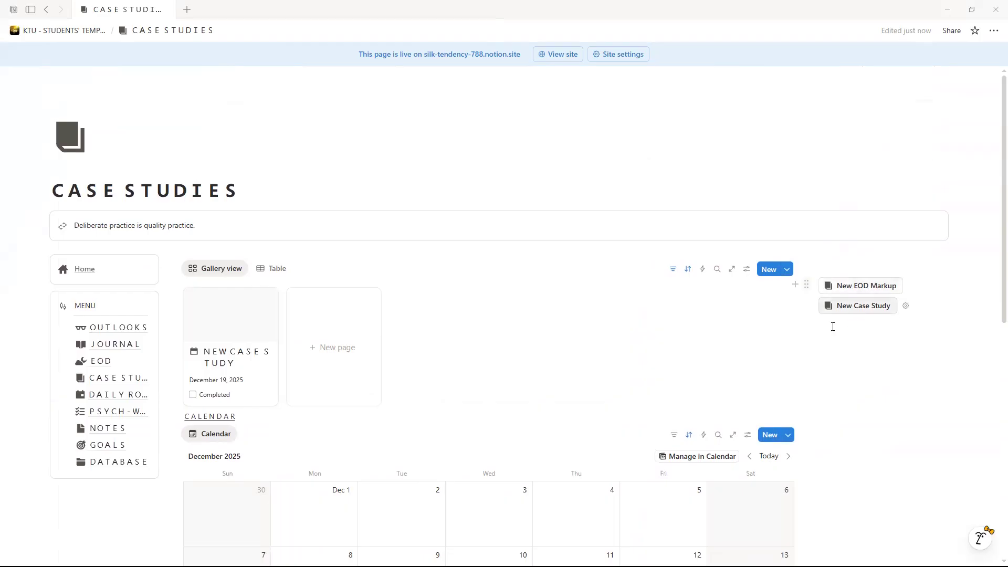
scroll(832, 326, "down", 5)
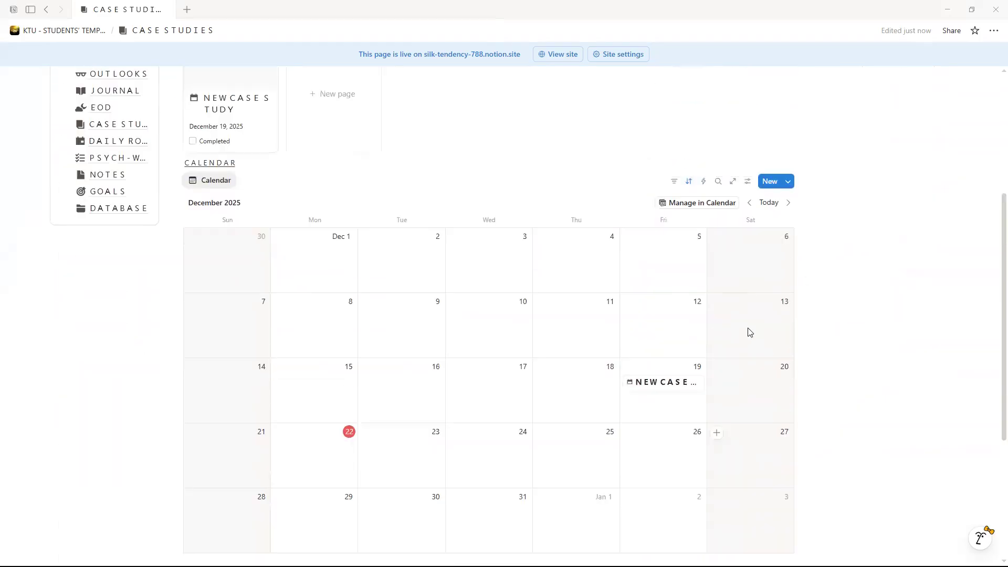
scroll(754, 193, "up", 2)
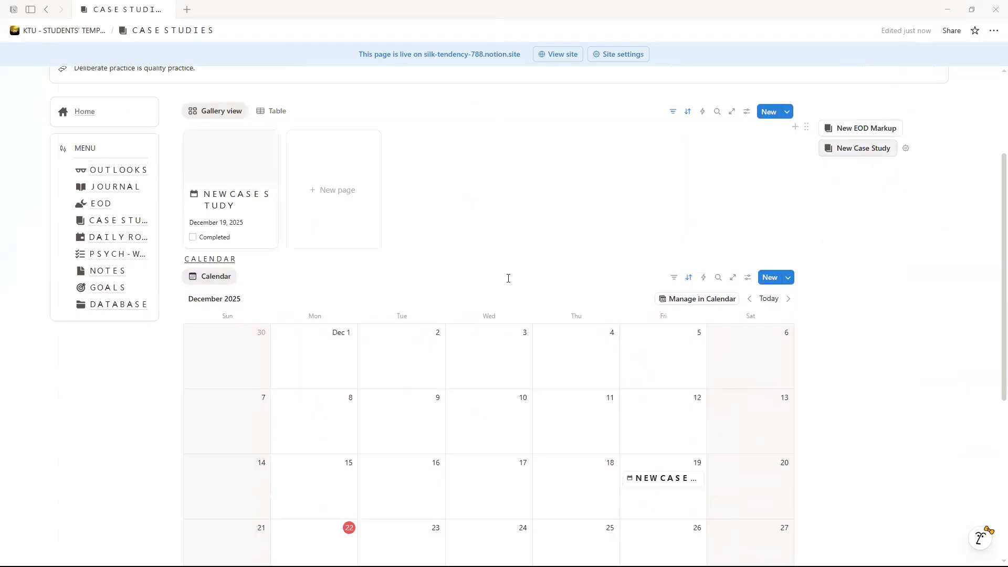
scroll(508, 278, "down", 3)
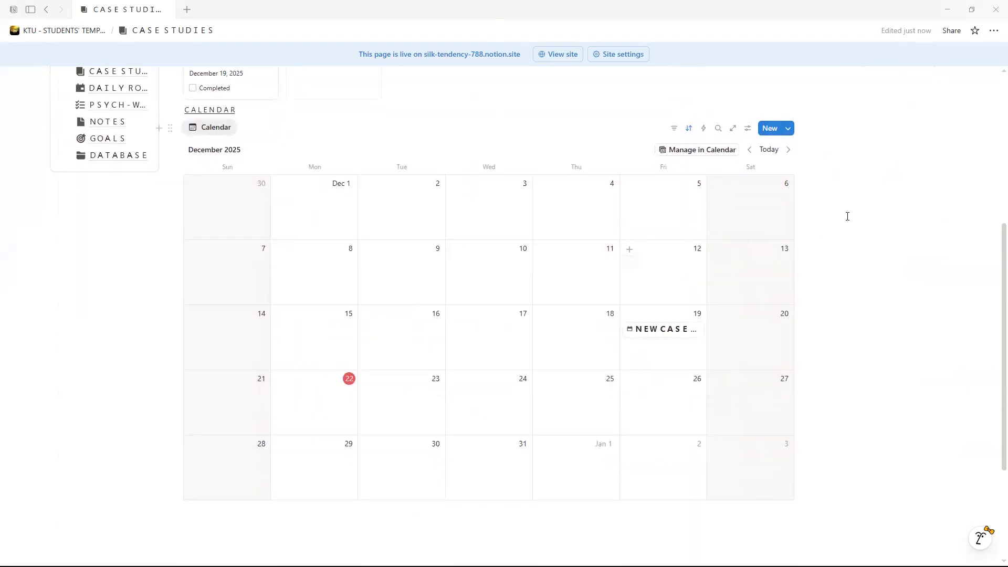
scroll(846, 216, "up", 4)
scroll(652, 303, "down", 4)
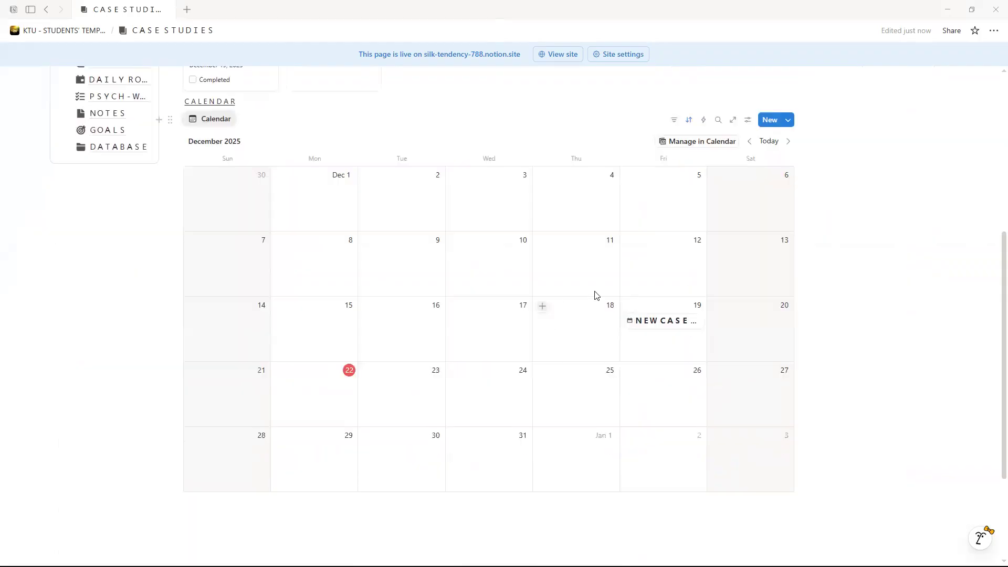
scroll(867, 210, "up", 3)
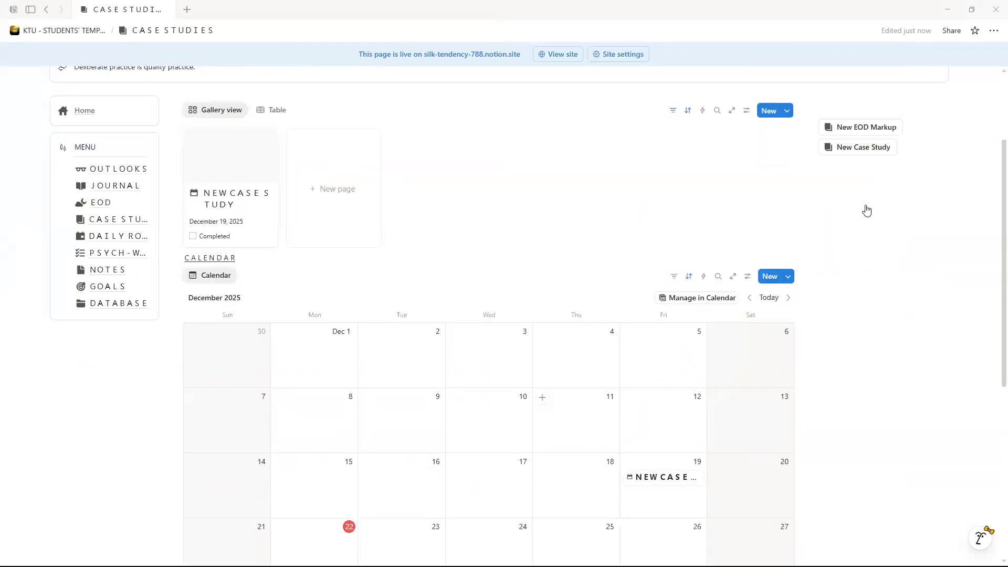
- Create a new case study and expand its The Setup and Comments sections
scroll(866, 210, "up", 1)
left_click(865, 205)
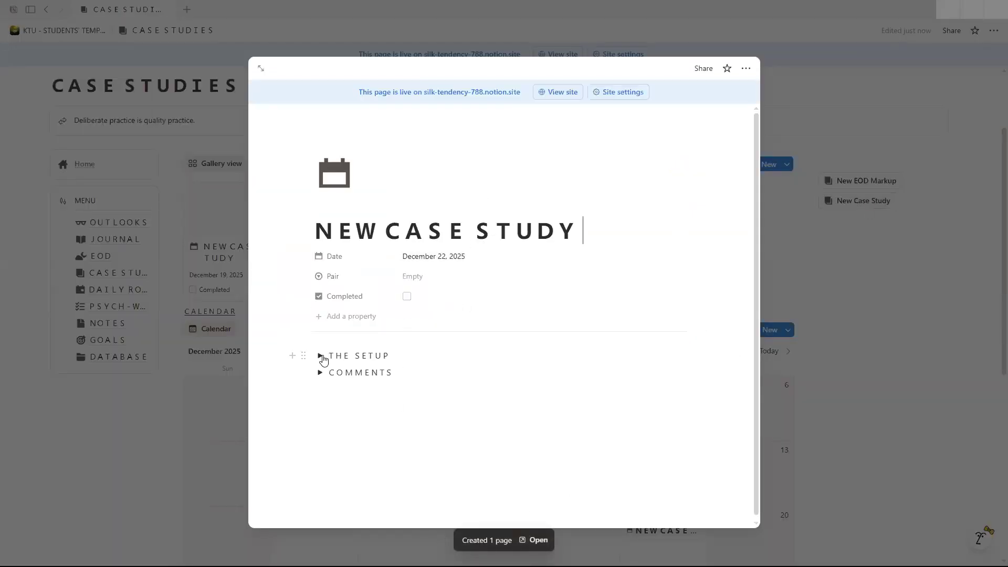
left_click(321, 356)
left_click(321, 389)
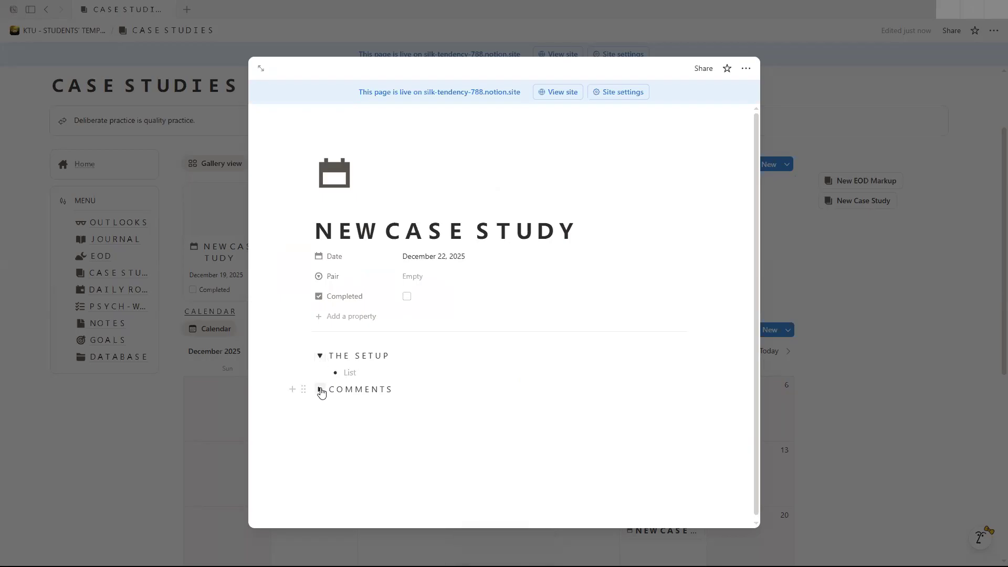
- Set the new case study's pair to AUDUSD and close the entry
left_click(415, 277)
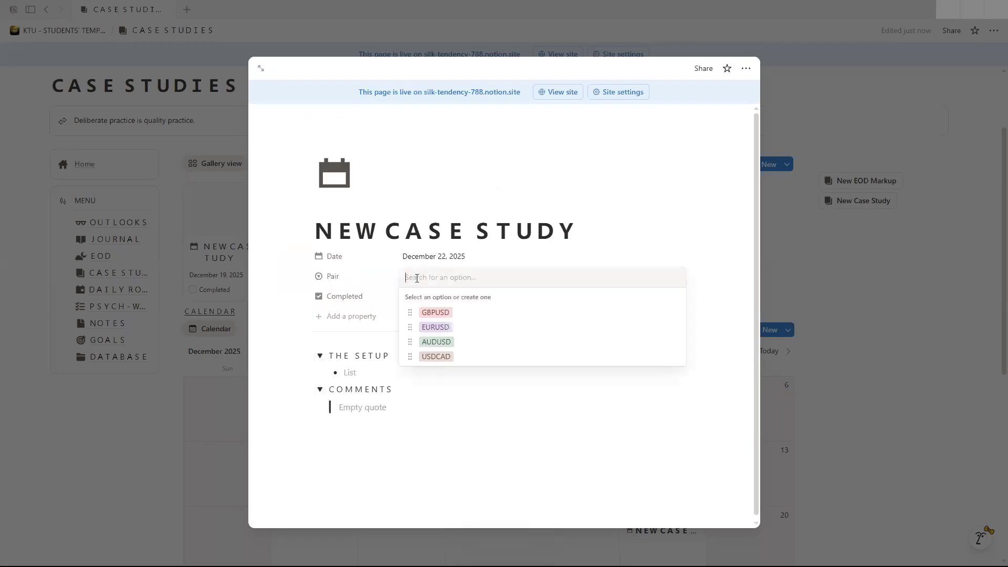
left_click(442, 341)
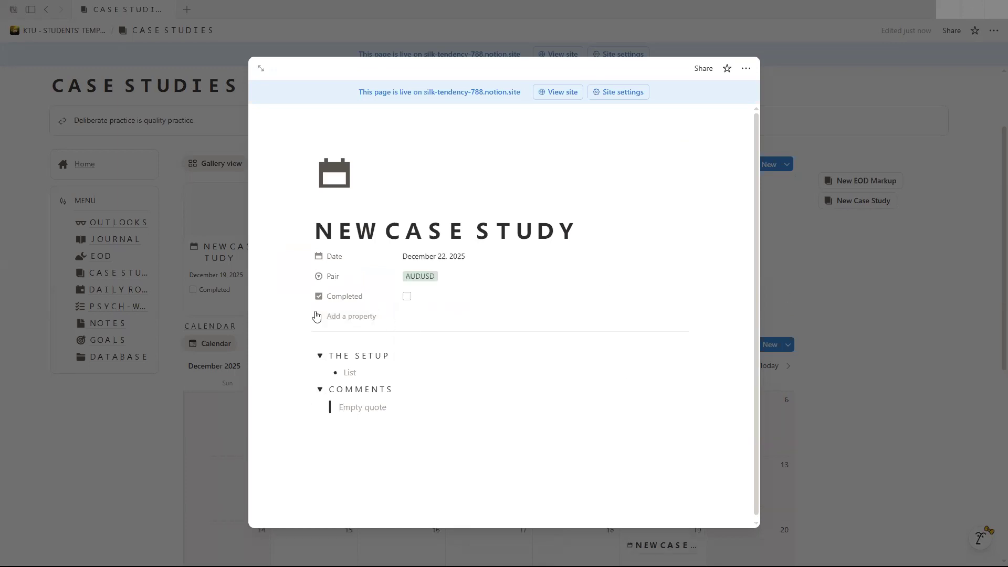
key("Escape")
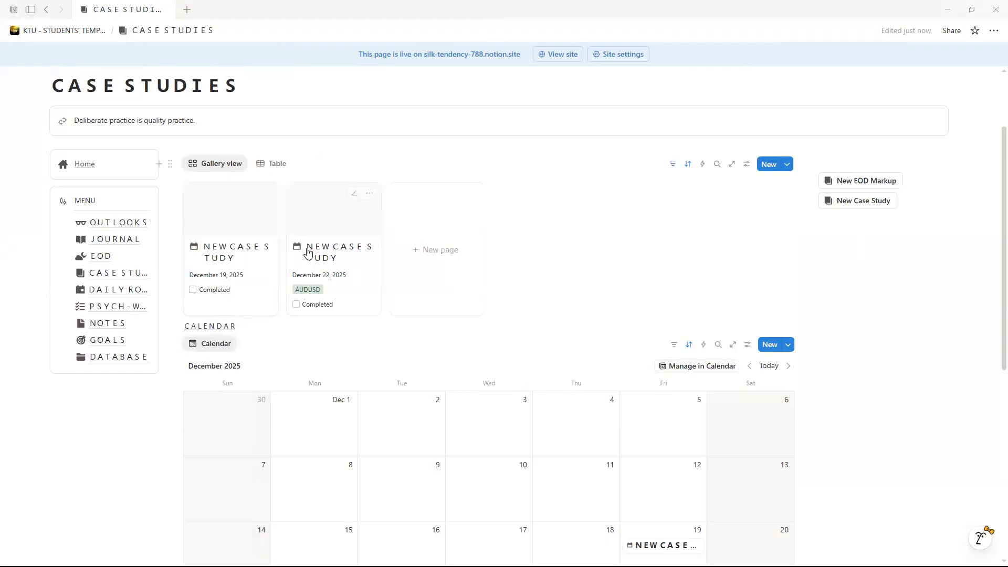
- Mark the December 22 case study as completed and check it in the table view and the calendar
left_click(297, 304)
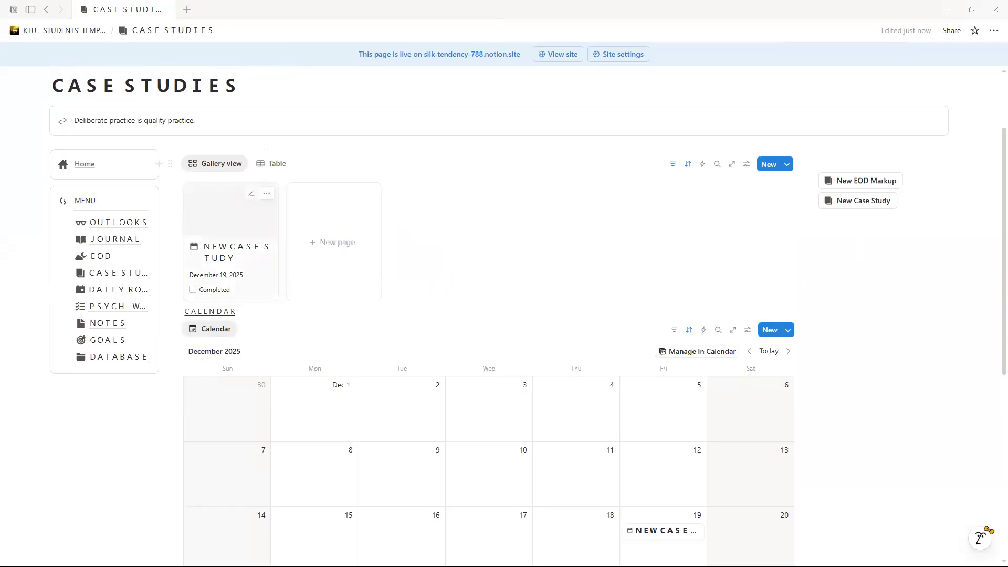
left_click(270, 163)
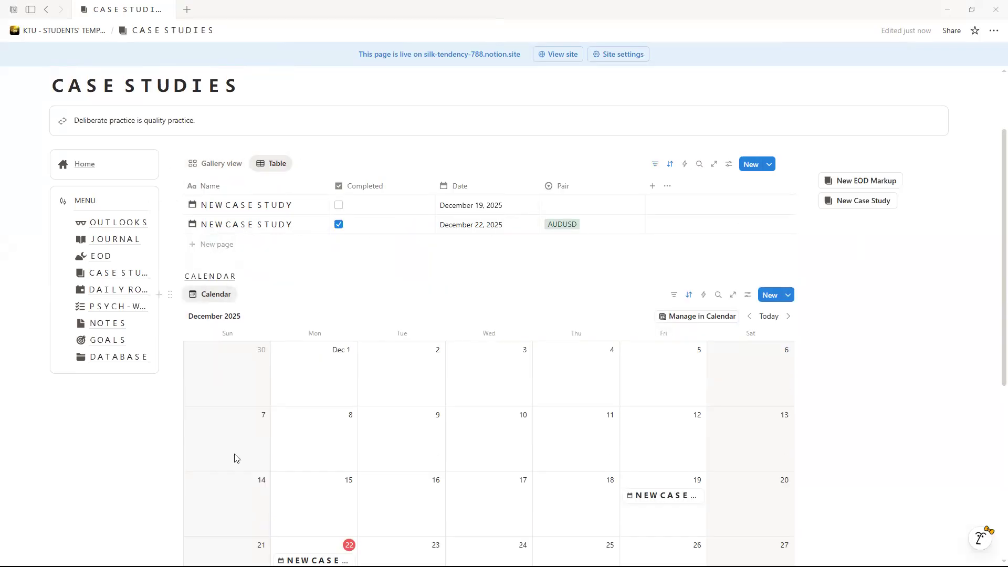
scroll(319, 383, "down", 4)
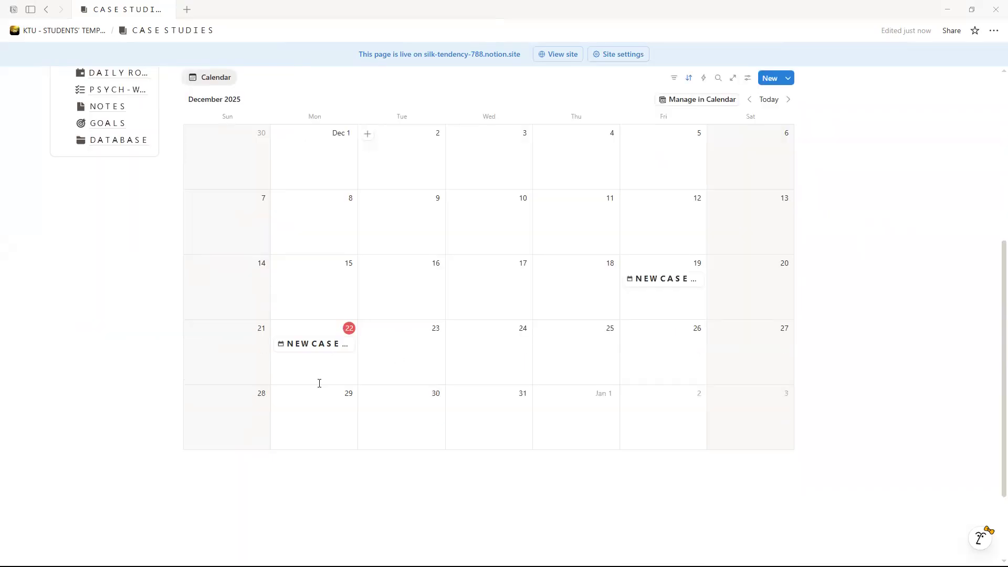
scroll(310, 385, "up", 1)
scroll(121, 367, "up", 4)
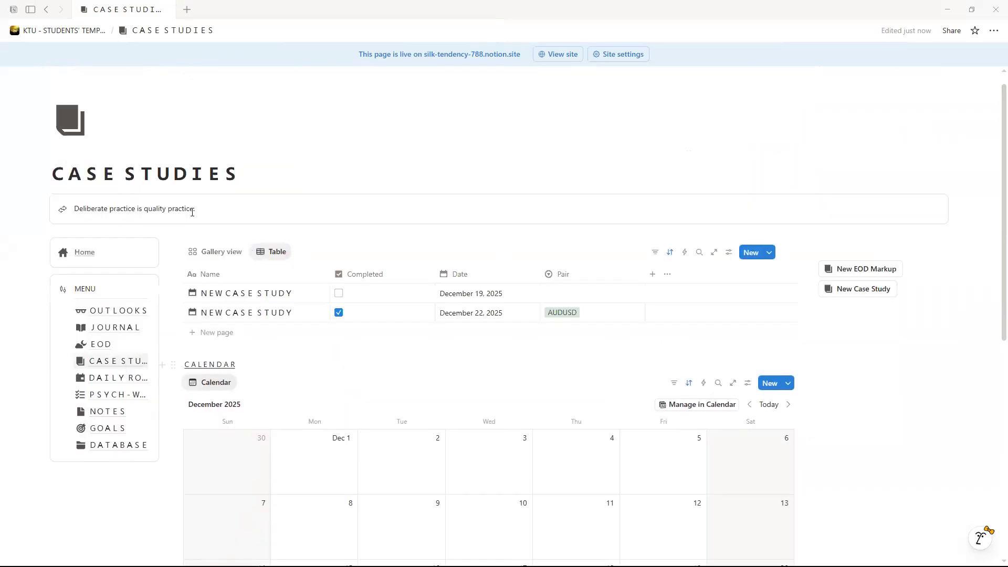
- Return to the home page and open the Daily Routine page to review its weekday, Saturday and Sunday schedules
left_click(84, 252)
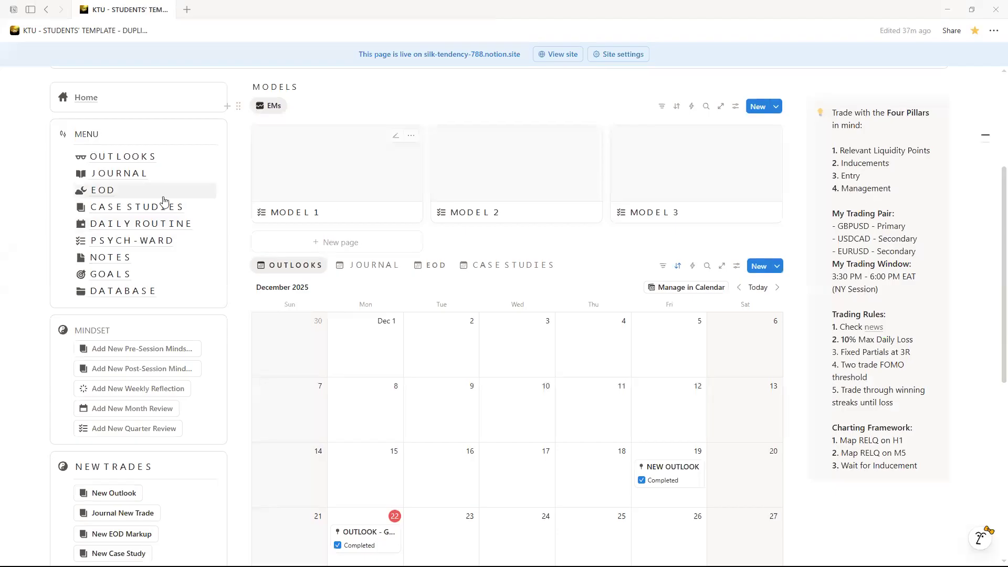
left_click(135, 224)
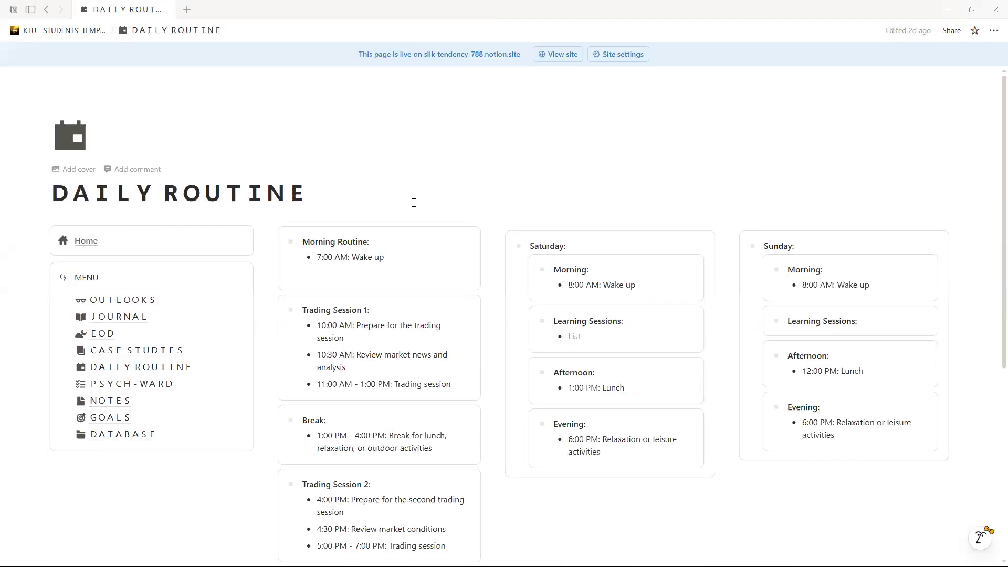
scroll(328, 320, "down", 2)
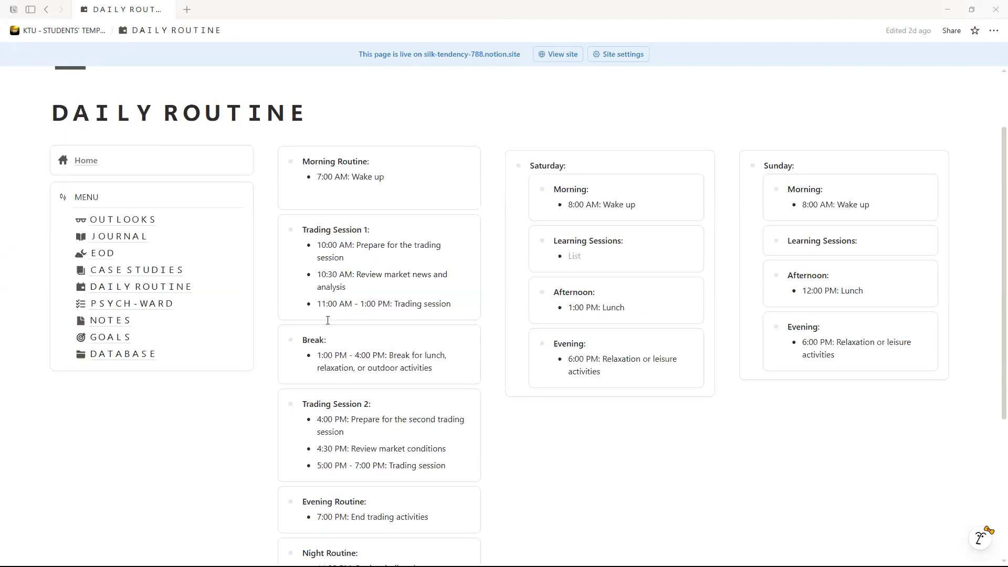
scroll(349, 361, "down", 1)
scroll(366, 447, "down", 4)
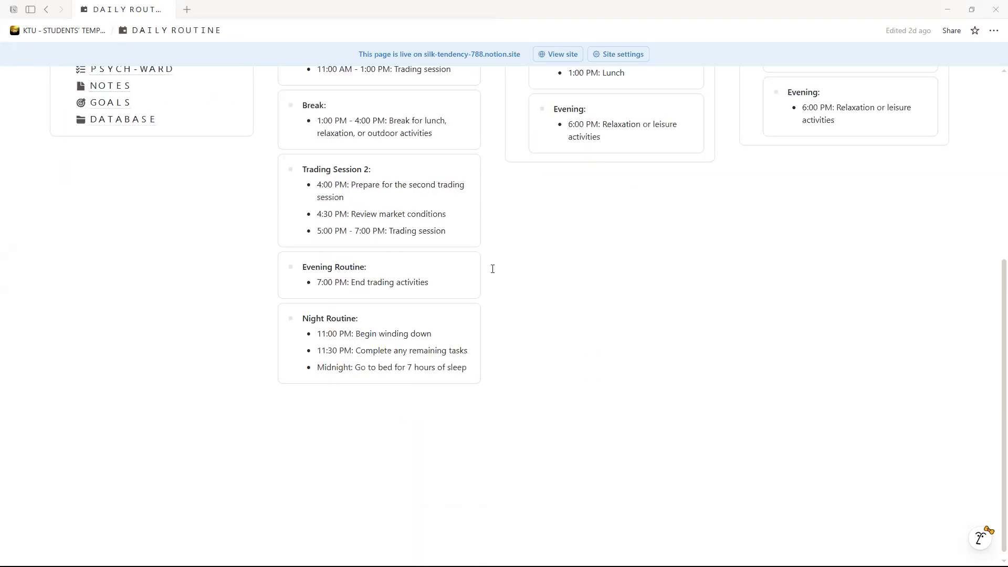
- Review the Daily Routine page again, from the morning routine and trading sessions to the night routine and weekend schedules
scroll(538, 200, "up", 5)
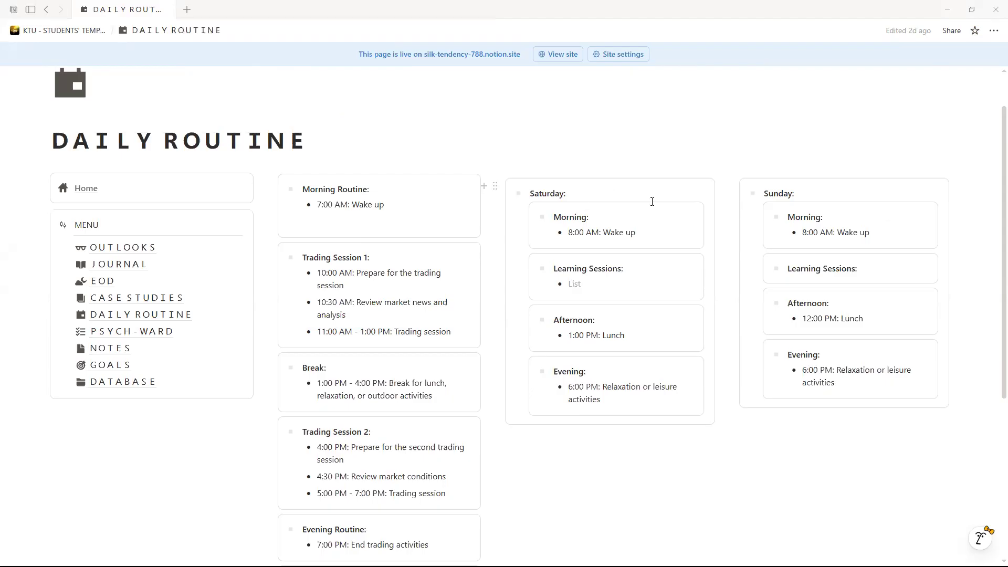
scroll(329, 176, "down", 1)
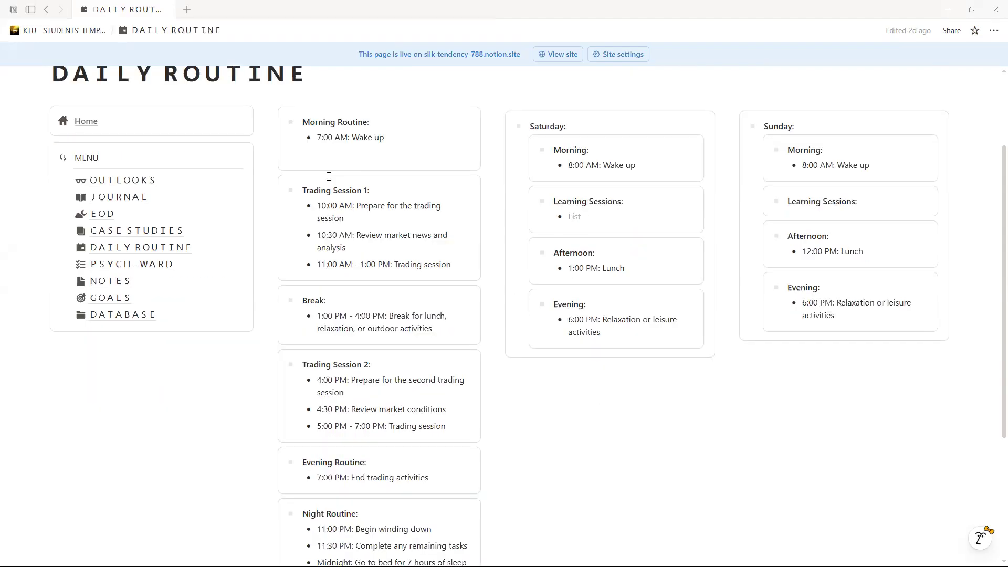
scroll(344, 131, "down", 1)
scroll(336, 371, "down", 2)
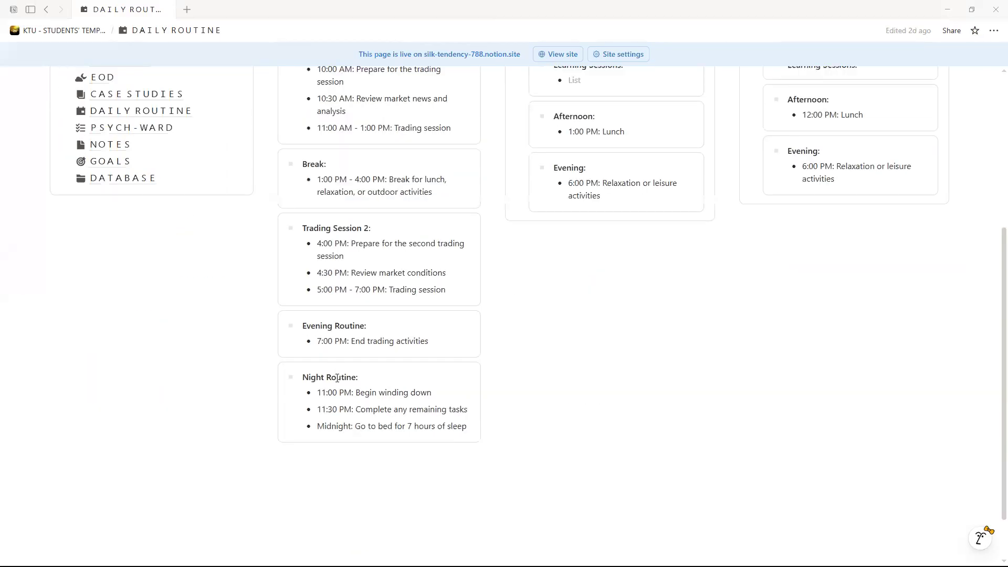
scroll(337, 378, "up", 5)
scroll(357, 238, "up", 1)
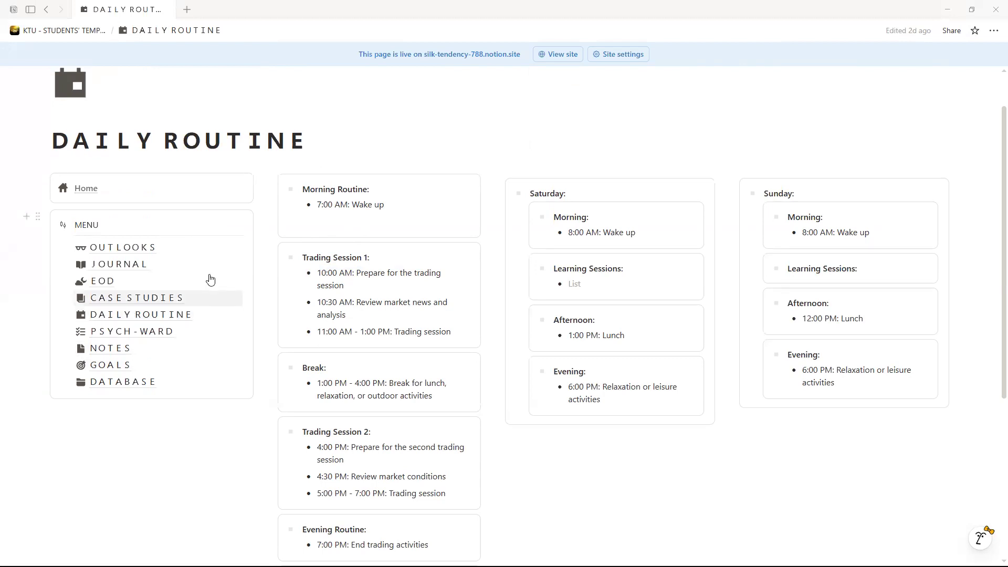
- Open the Psych-Ward page and look over its mindset entry options and the December 2025 calendar
left_click(118, 331)
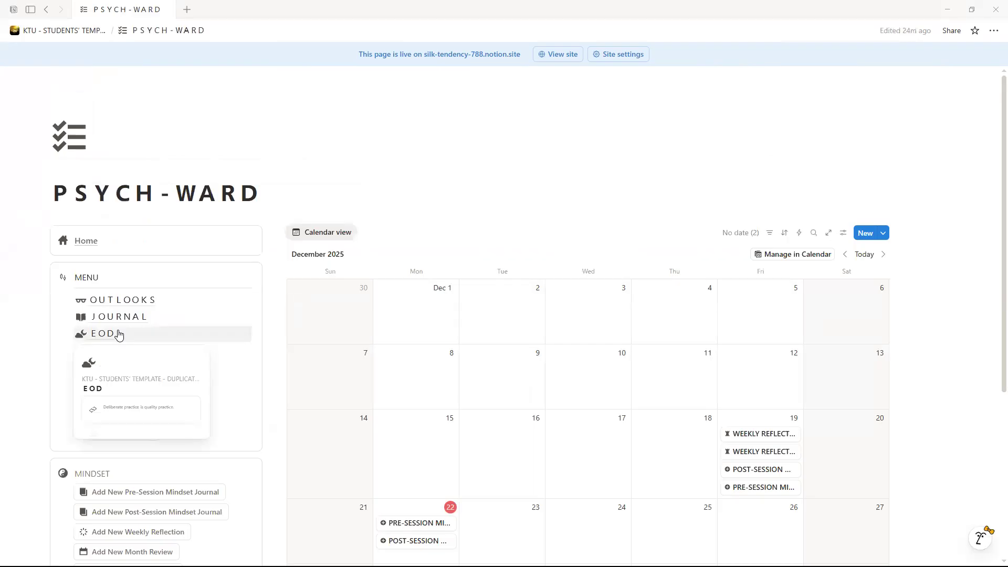
scroll(221, 318, "down", 5)
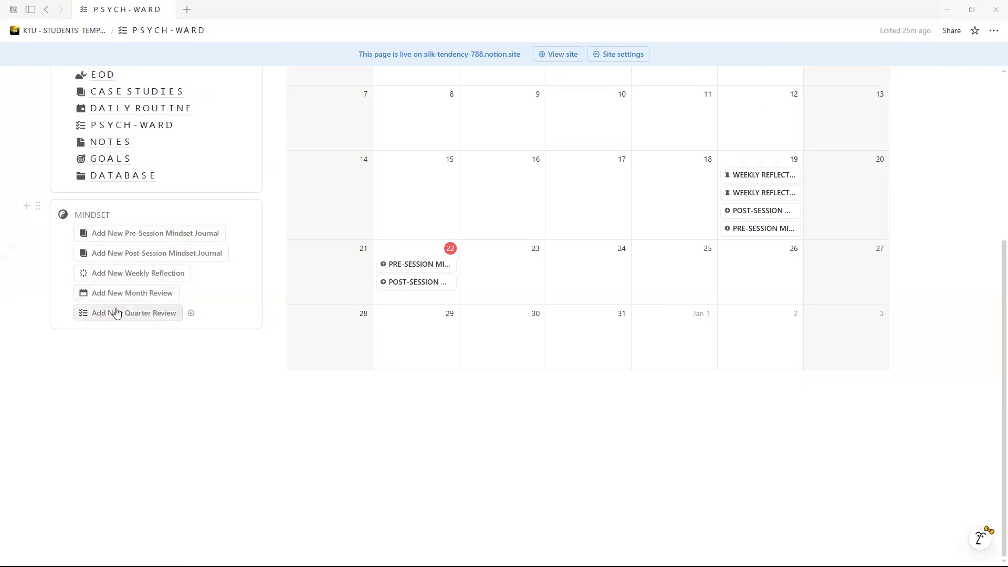
scroll(450, 328, "up", 5)
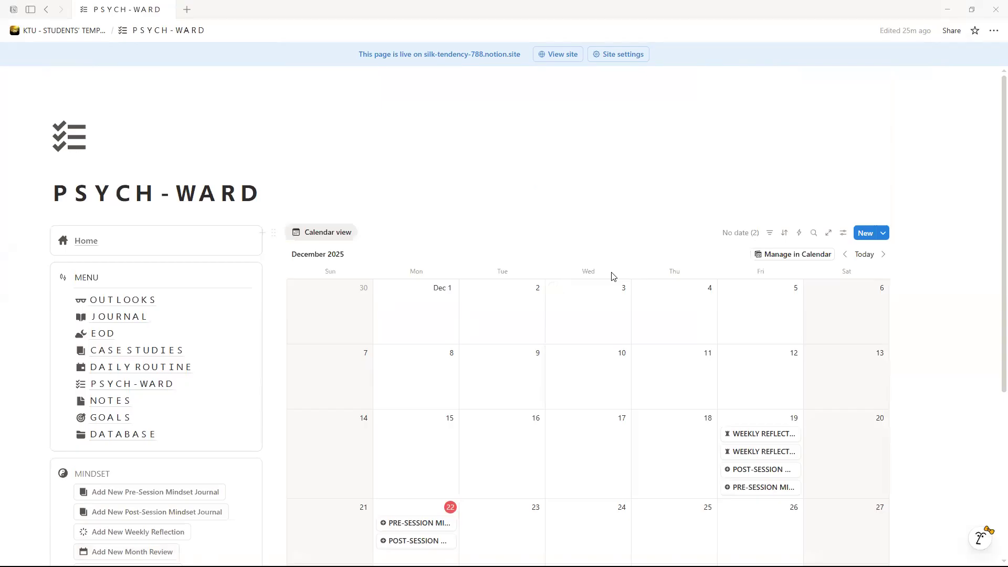
scroll(464, 323, "down", 5)
scroll(470, 319, "up", 2)
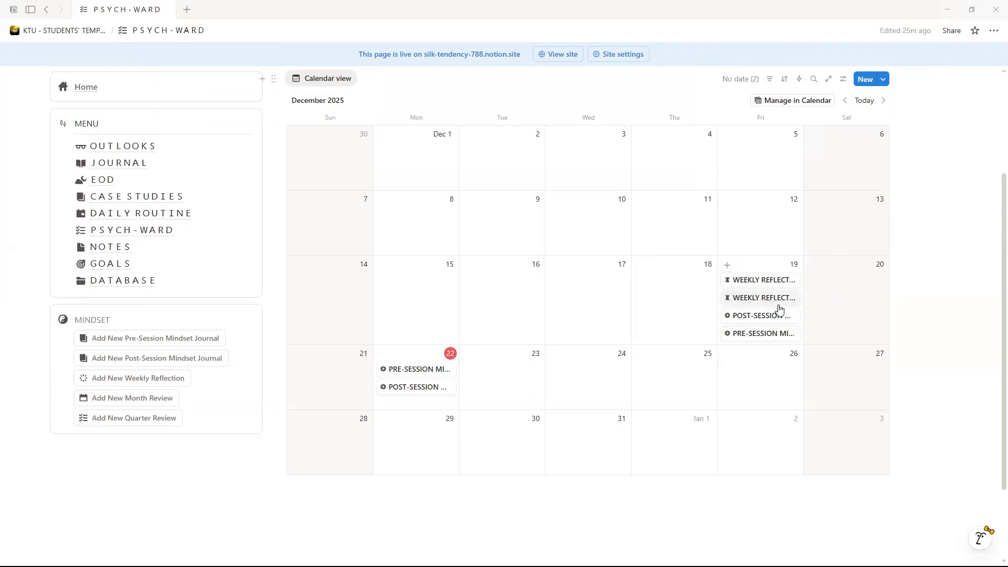
scroll(780, 309, "up", 2)
scroll(782, 294, "down", 3)
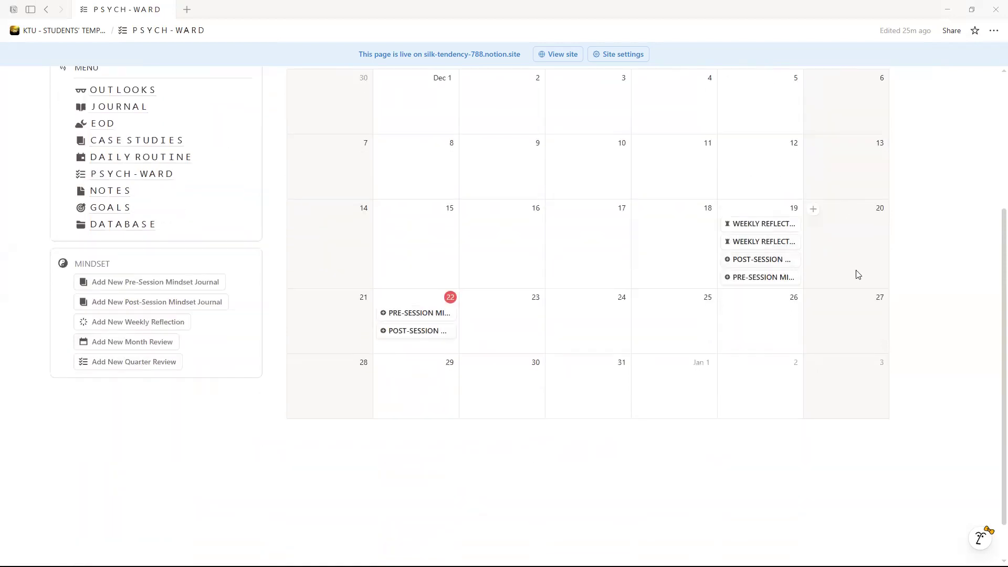
scroll(855, 272, "up", 4)
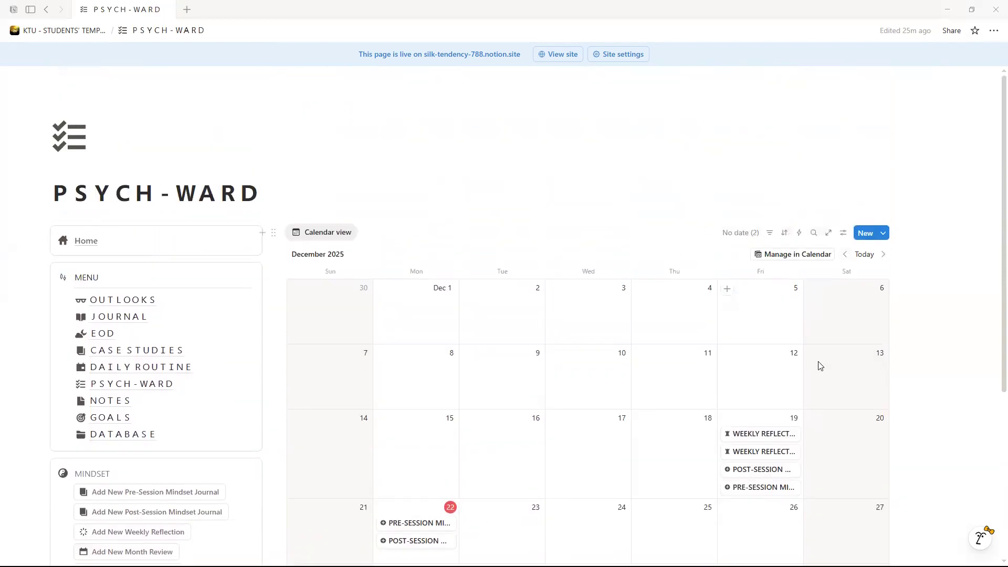
- Add a new weekly reflection, read through its review and weekly planning questions, and close it
scroll(817, 364, "down", 3)
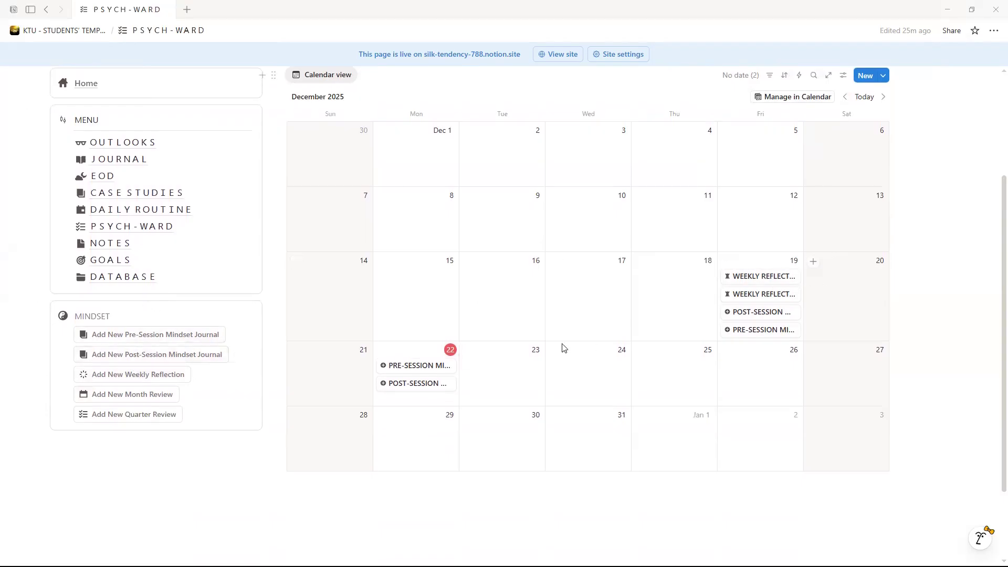
left_click(161, 376)
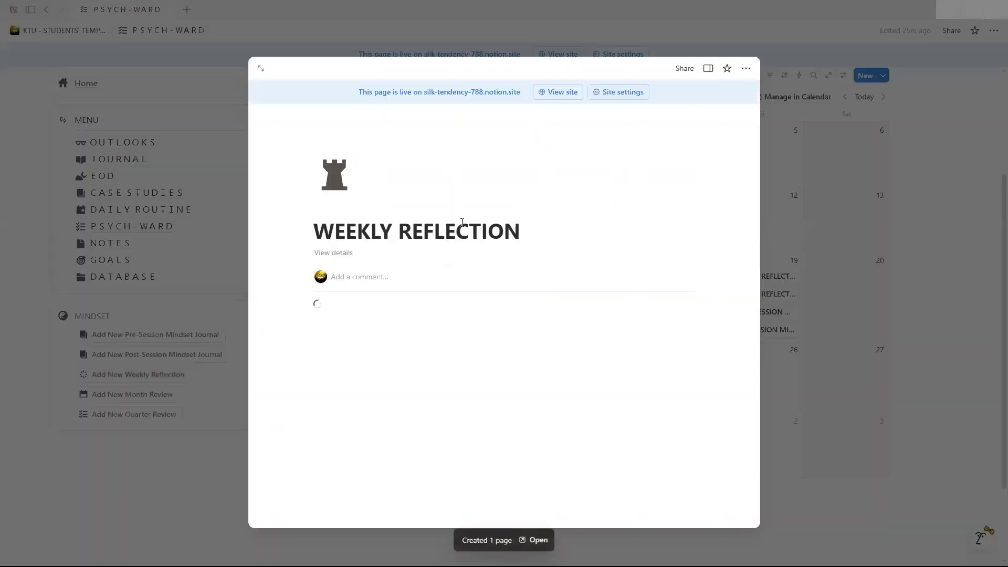
scroll(441, 284, "down", 6)
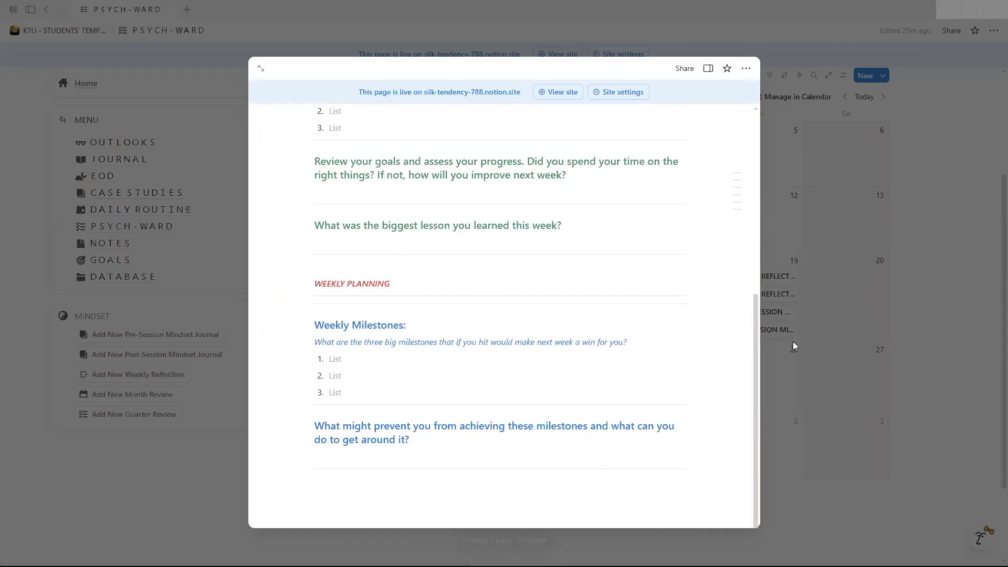
key("Escape")
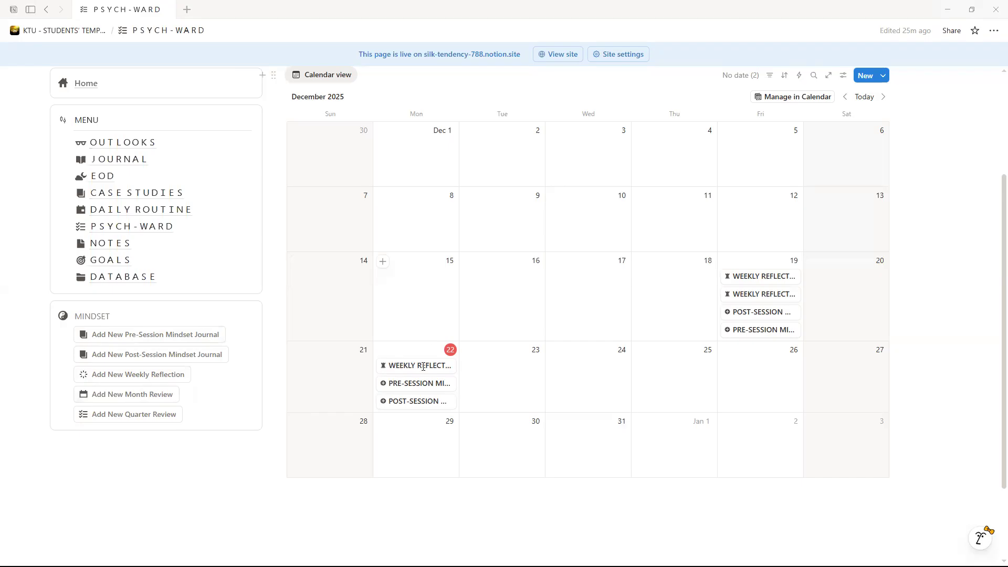
- Add a new pre-session mindset journal, review its sections from Gratitude to Final Check, and close it
left_click(140, 335)
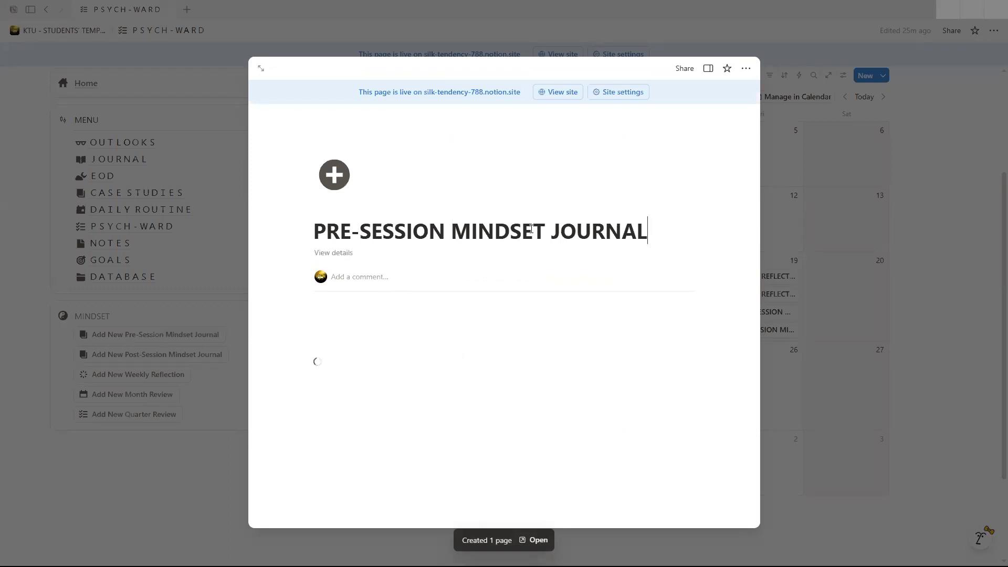
scroll(463, 226, "down", 6)
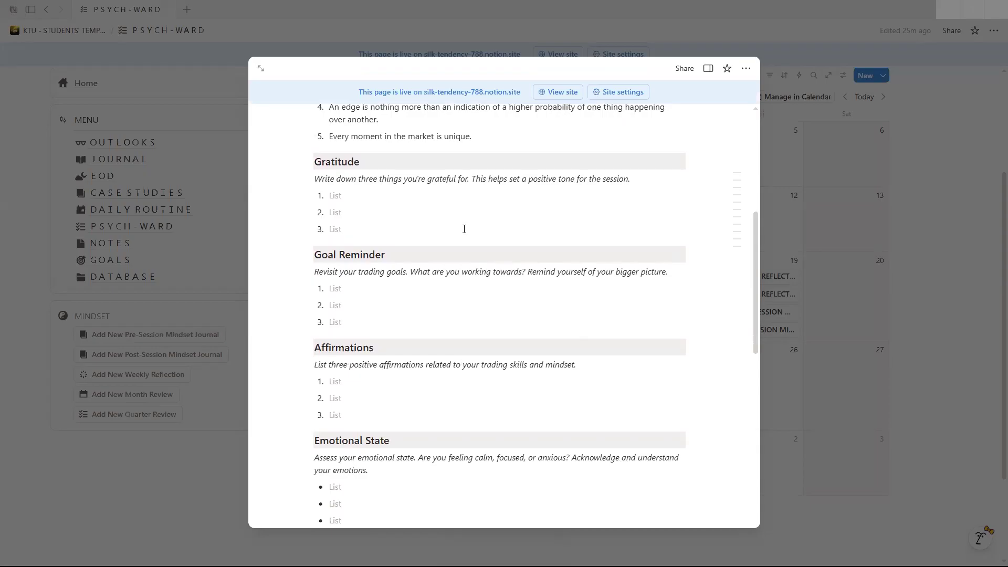
scroll(324, 188, "down", 7)
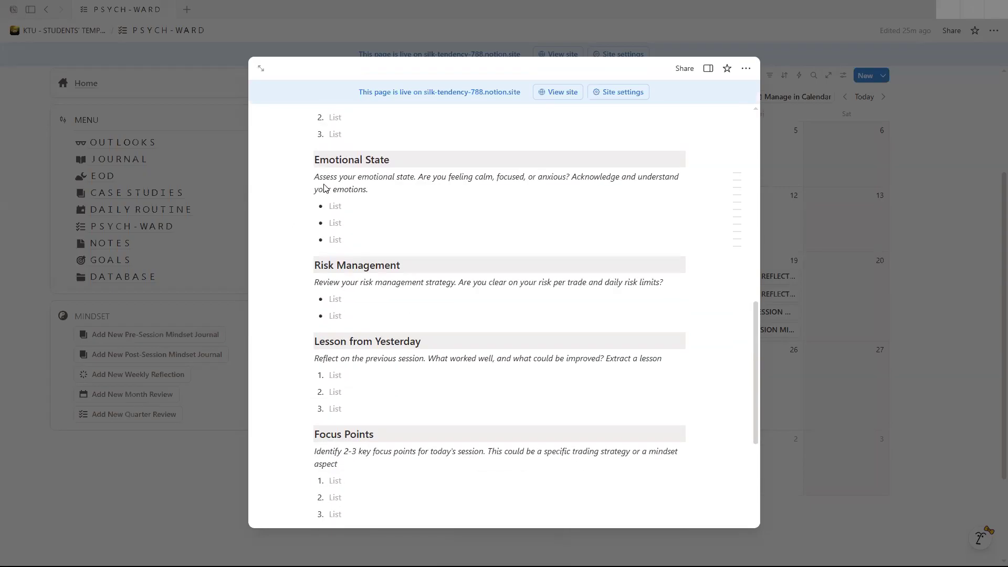
scroll(332, 168, "down", 4)
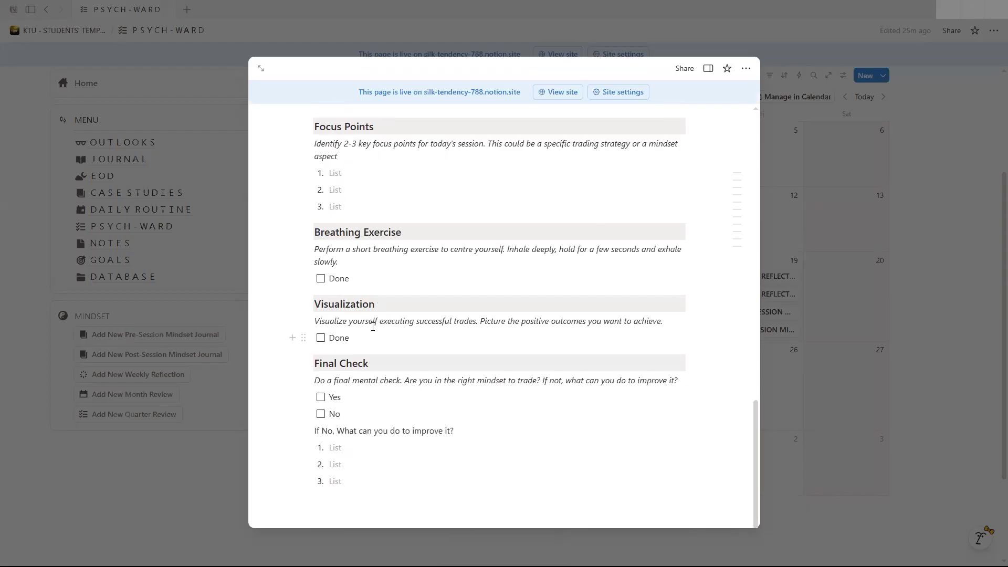
scroll(372, 326, "up", 9)
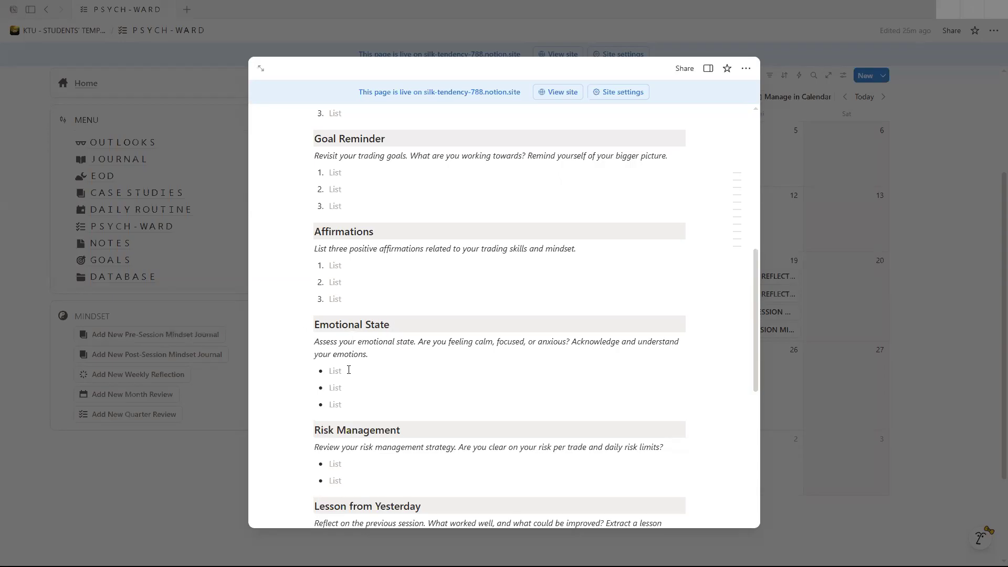
scroll(348, 343, "down", 2)
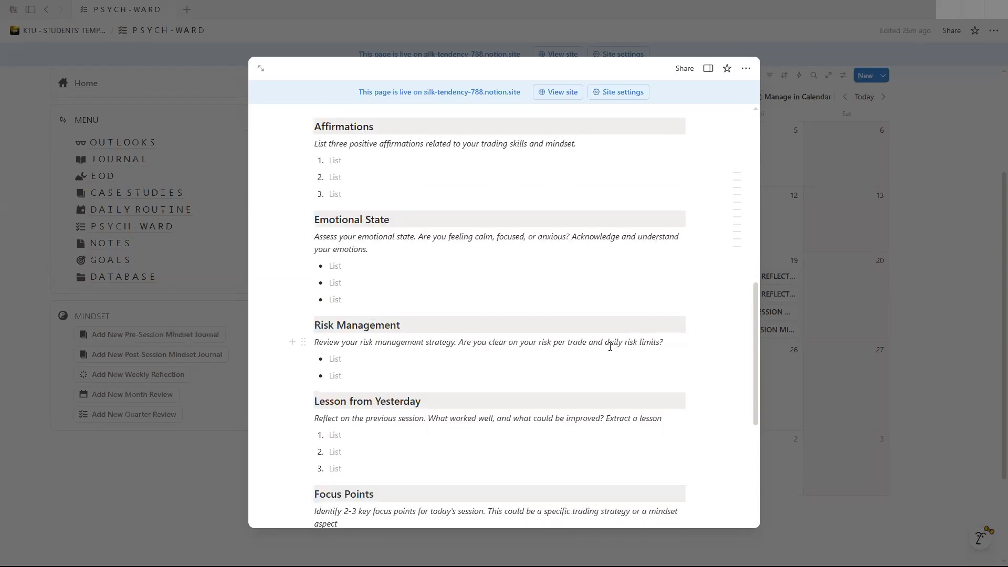
scroll(499, 405, "down", 7)
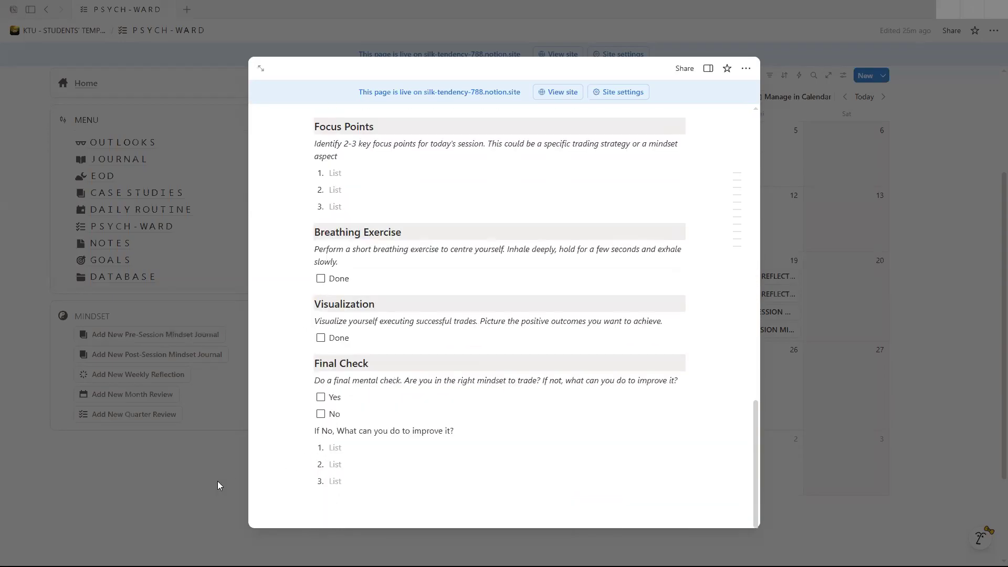
left_click(231, 458)
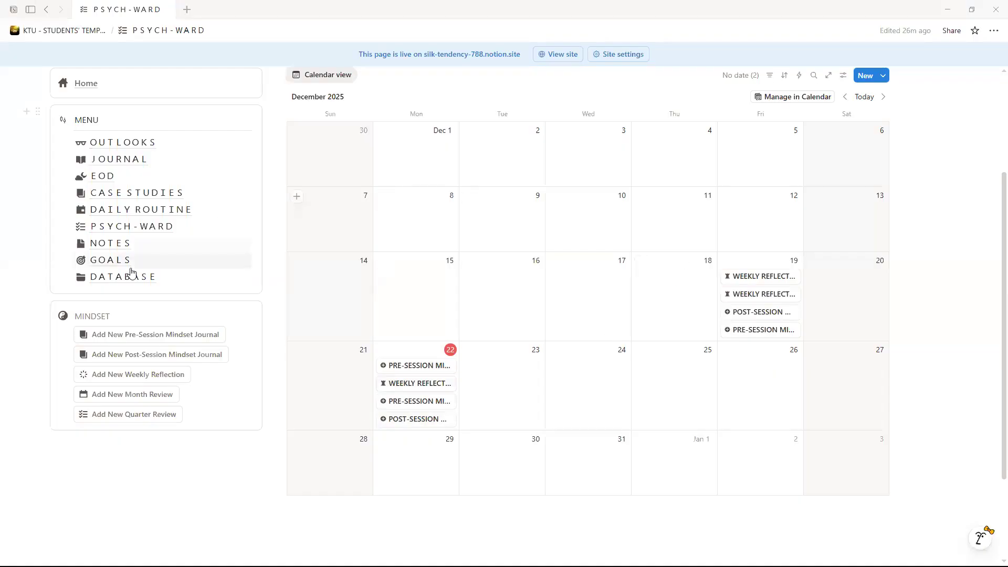
- Add a new post-session mindset journal, review its trading performance and psychology questions, and close it
left_click(157, 356)
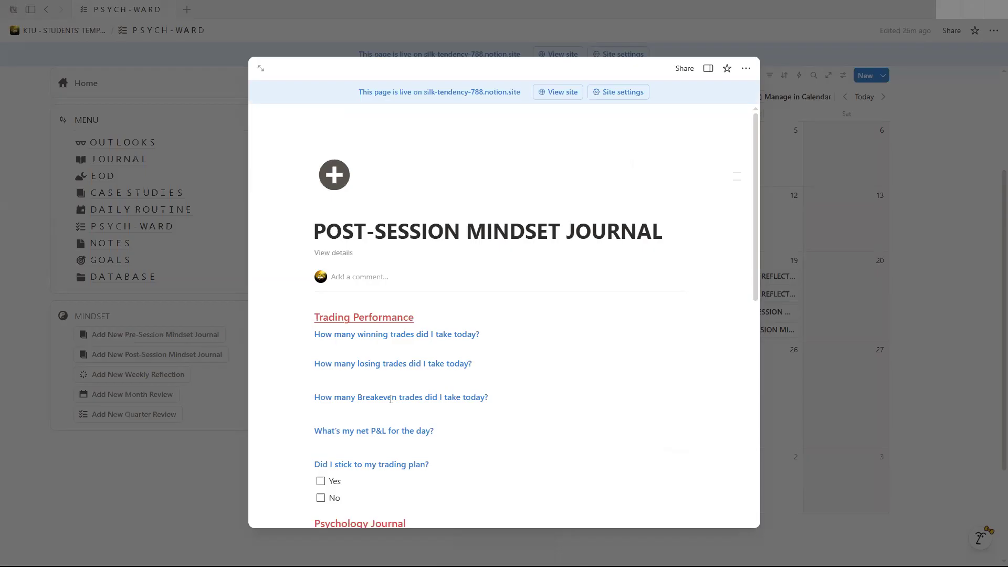
scroll(391, 398, "down", 1)
scroll(377, 346, "down", 8)
scroll(369, 343, "up", 4)
scroll(369, 342, "up", 5)
left_click(783, 353)
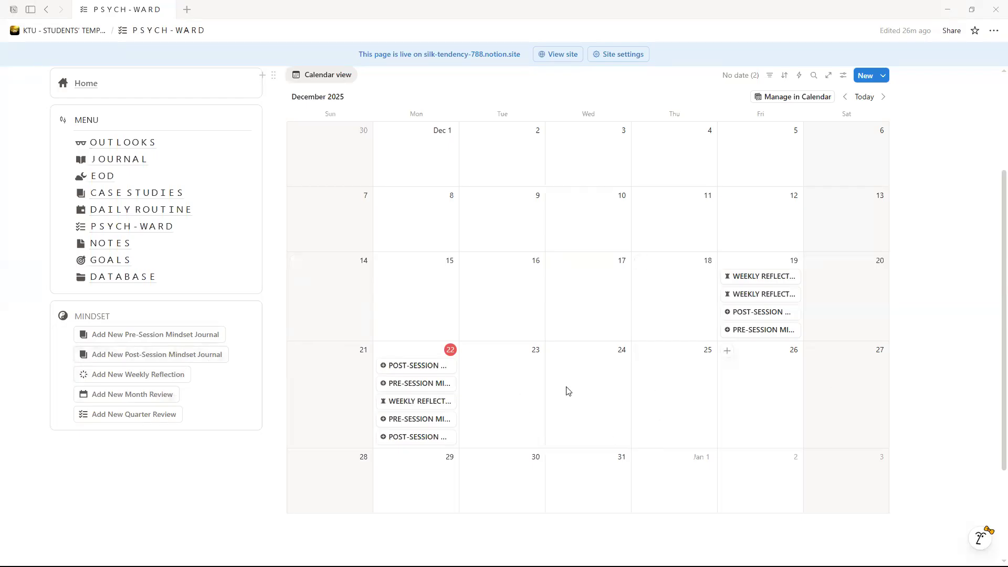
- Add a new month review, look over its summary statistics and reflection questions, and close it
scroll(504, 407, "down", 3)
scroll(446, 351, "up", 5)
scroll(414, 247, "down", 4)
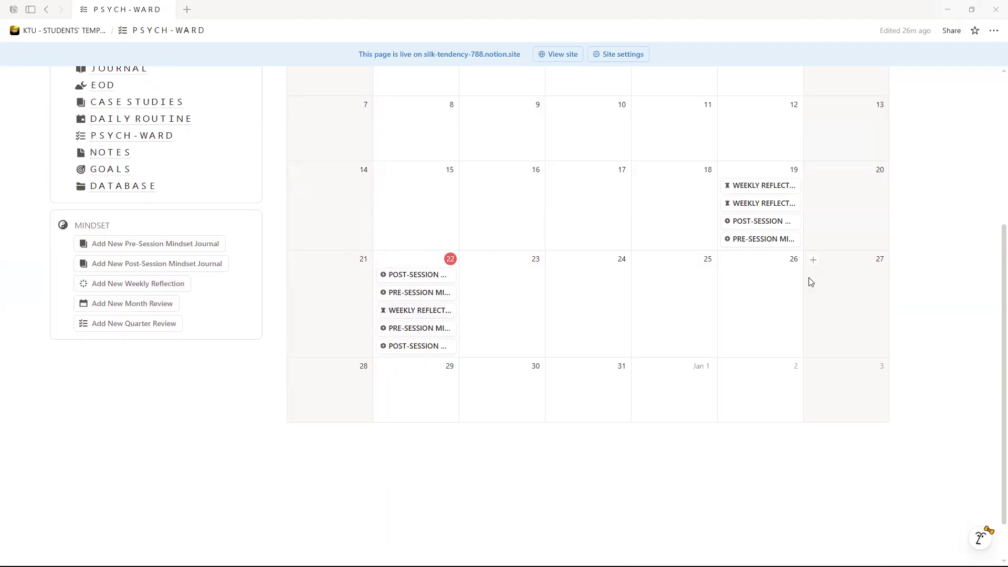
left_click(115, 305)
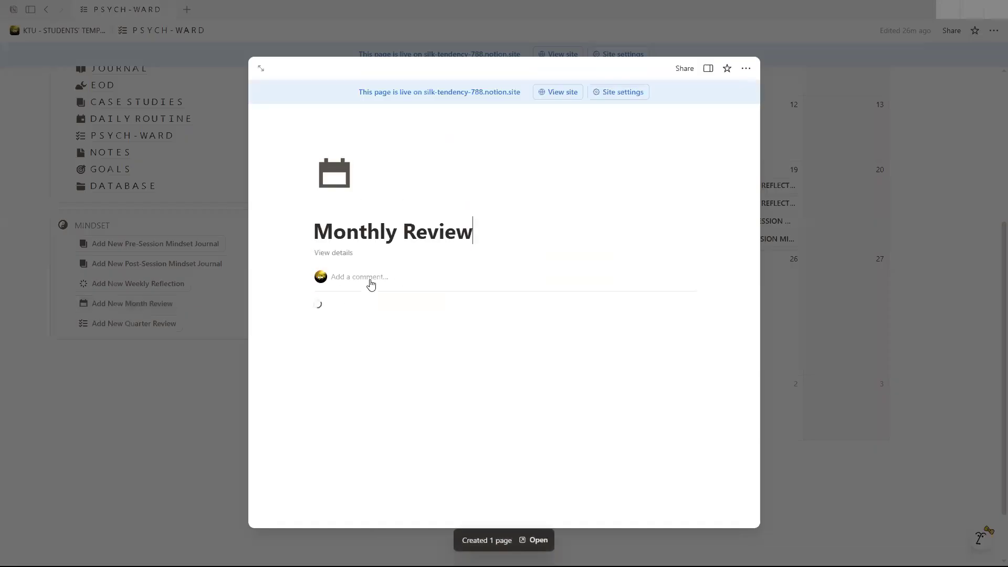
scroll(405, 309, "down", 3)
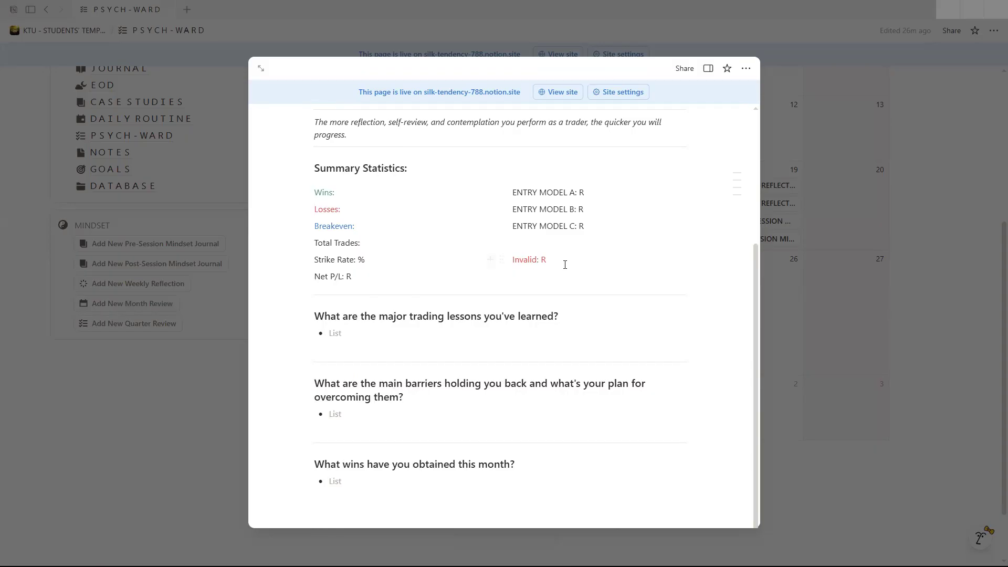
left_click(840, 336)
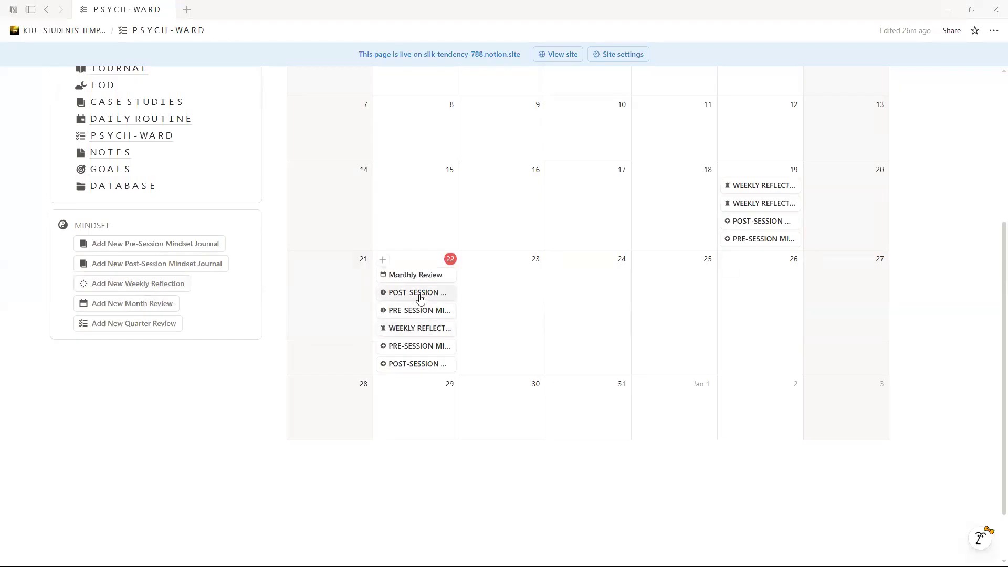
- Add a new quarter review, append Q4 with a dash to its title, close it and check the calendar
scroll(544, 353, "up", 4)
scroll(520, 270, "down", 3)
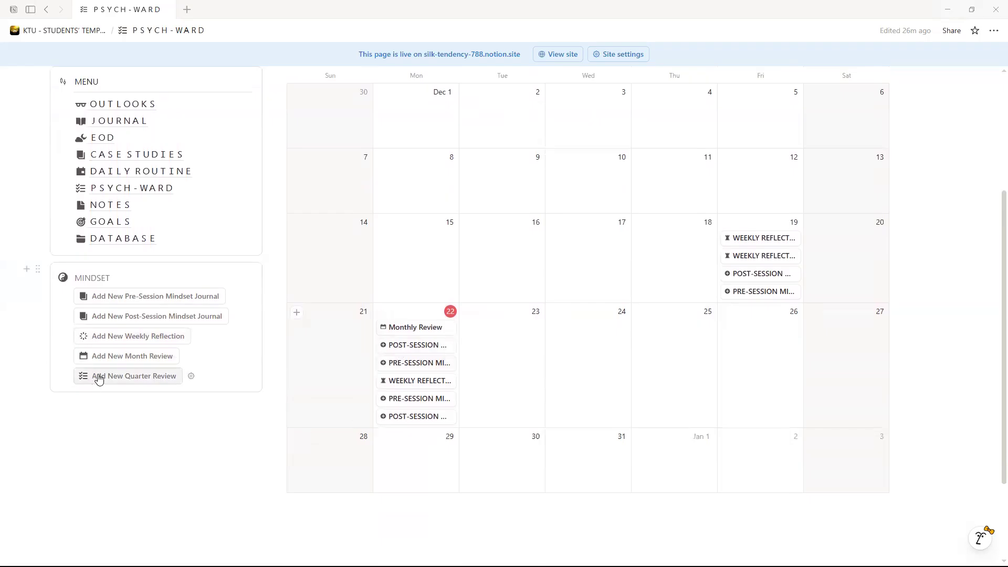
left_click(99, 378)
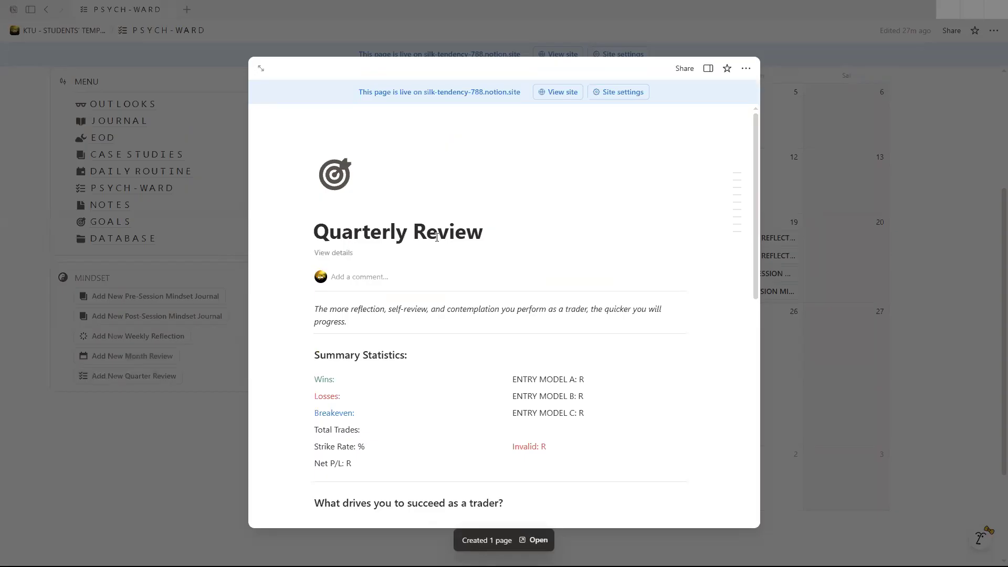
left_click_drag(436, 237, 319, 237)
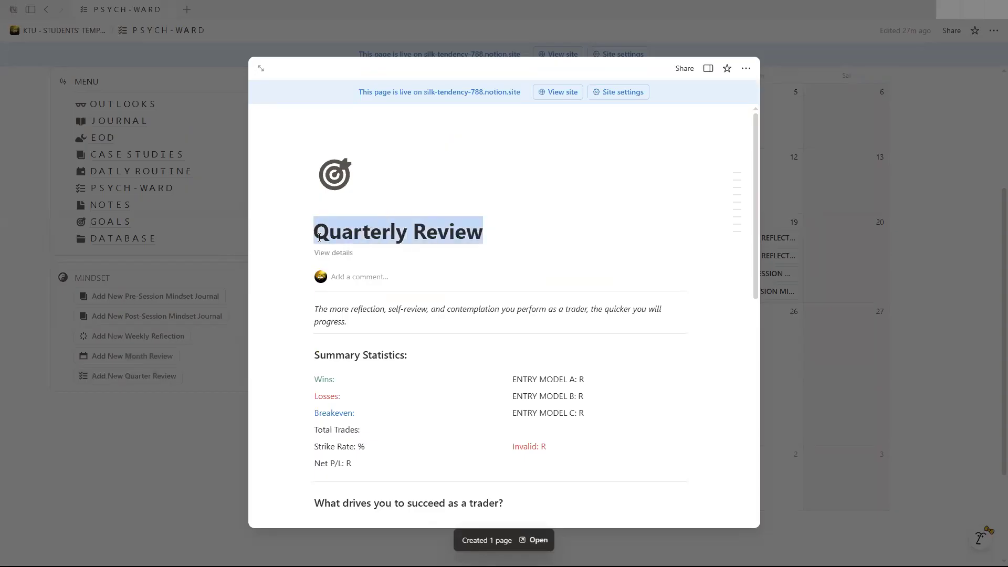
left_click(491, 229)
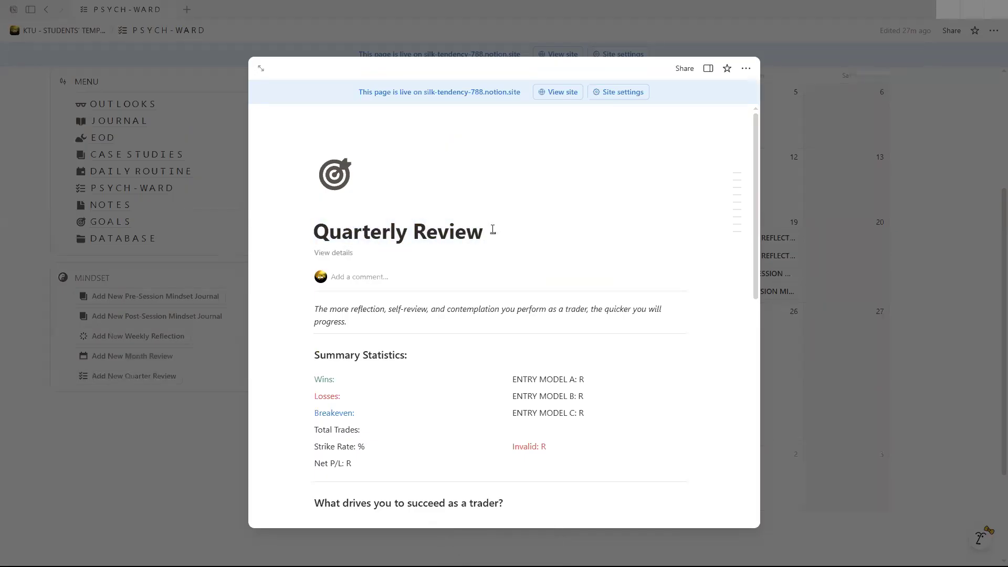
type("Q4")
left_click(493, 229)
type("-")
key("Escape")
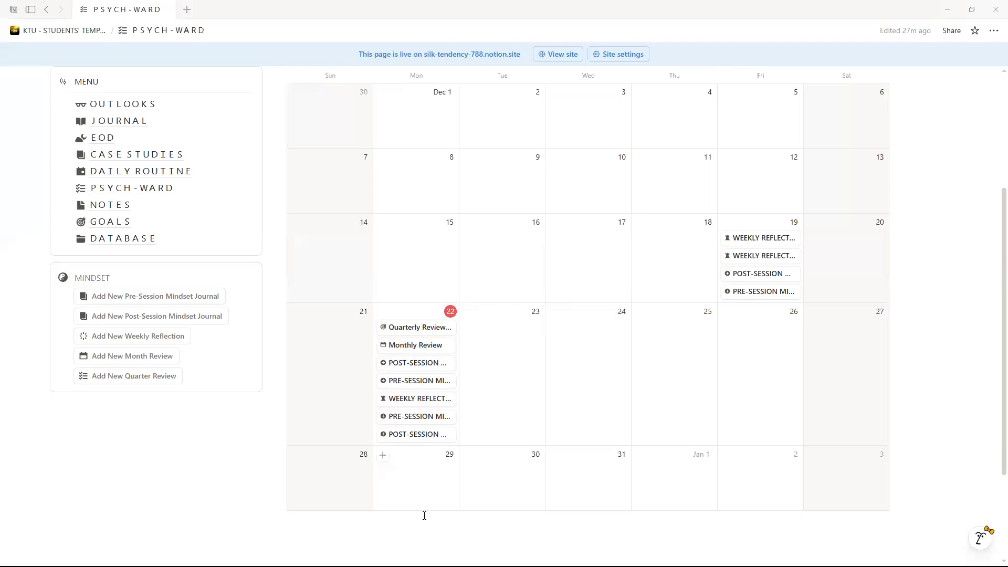
scroll(383, 369, "up", 4)
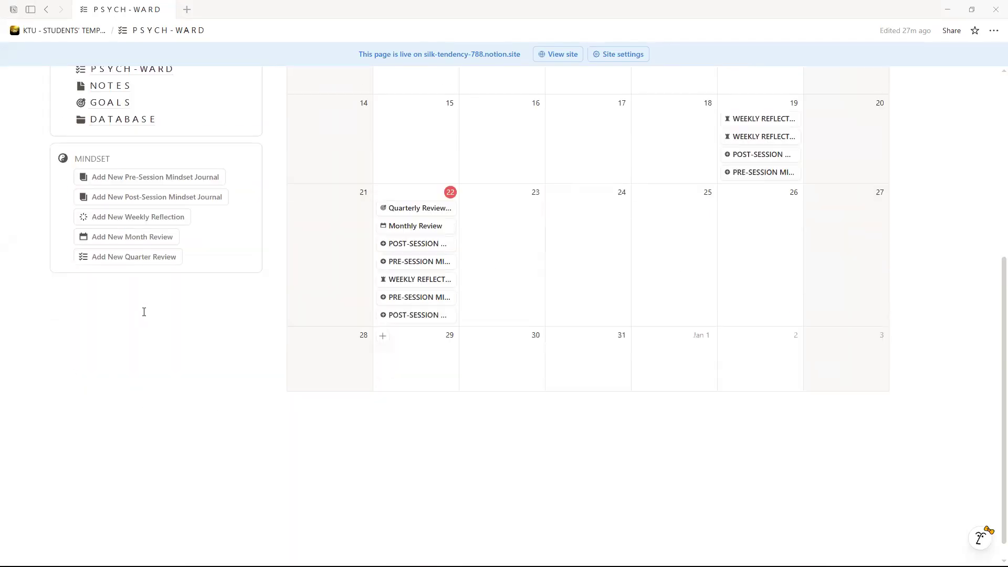
scroll(143, 312, "up", 5)
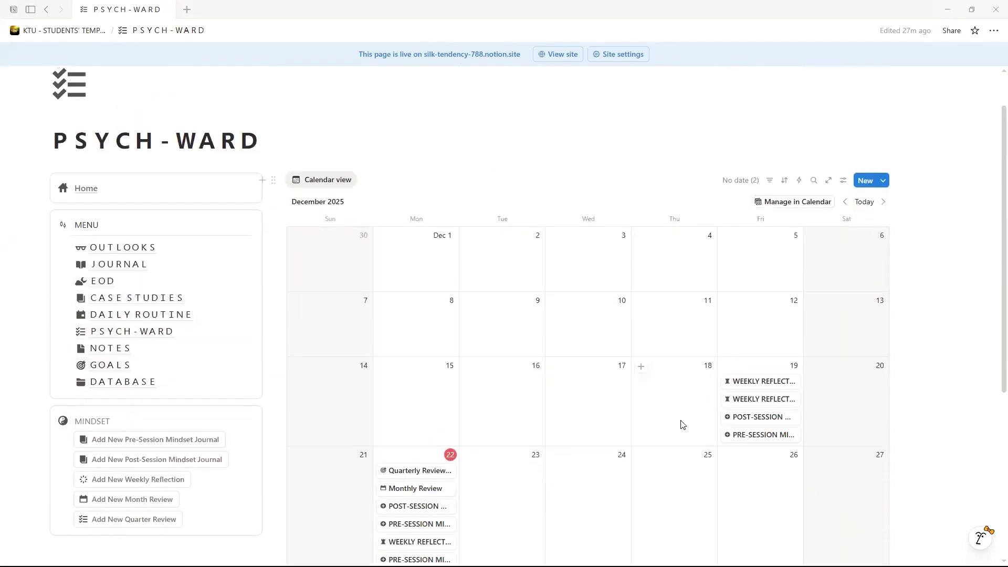
- Open the Notes page and show the Backtest view of the notes
scroll(682, 424, "down", 3)
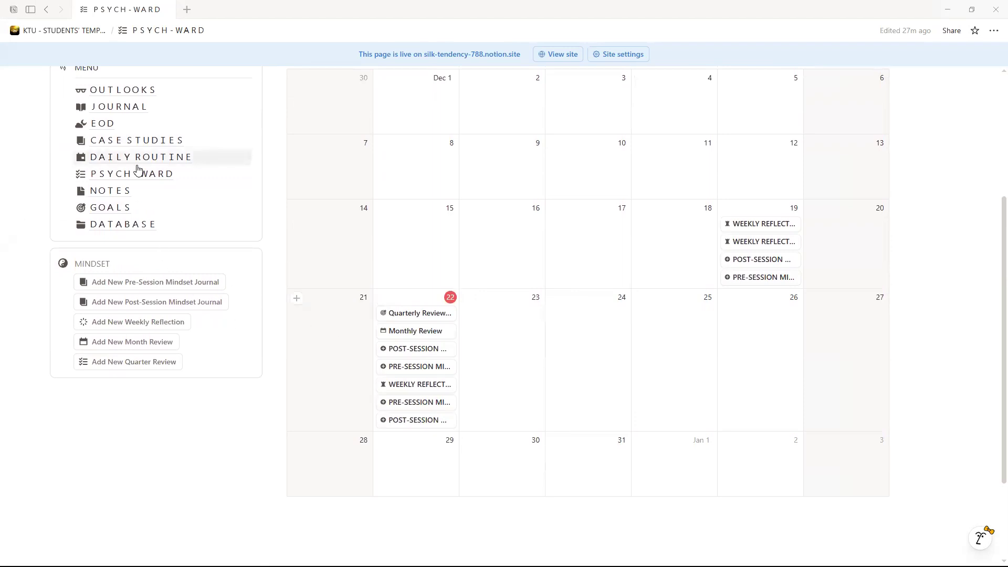
left_click(114, 190)
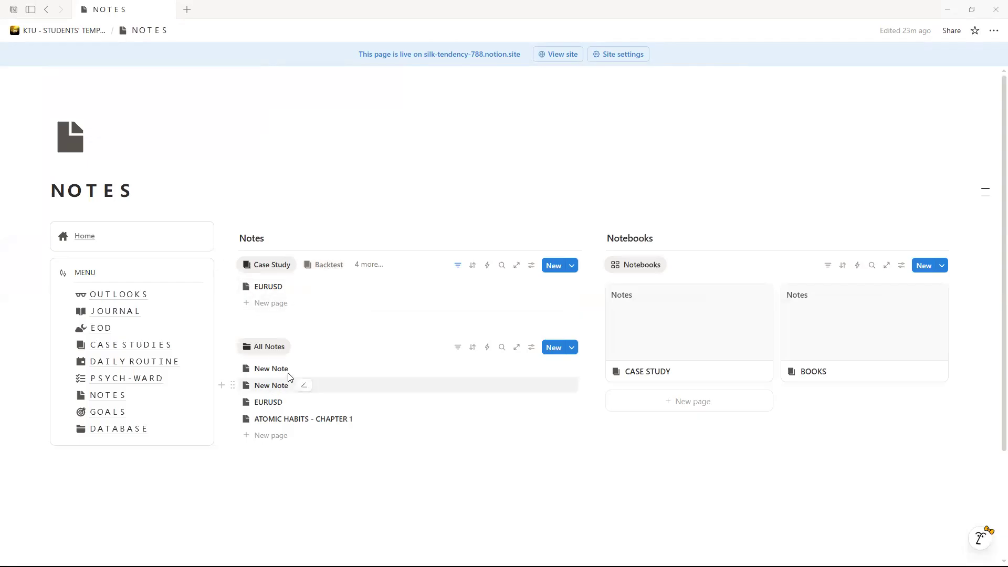
left_click(326, 264)
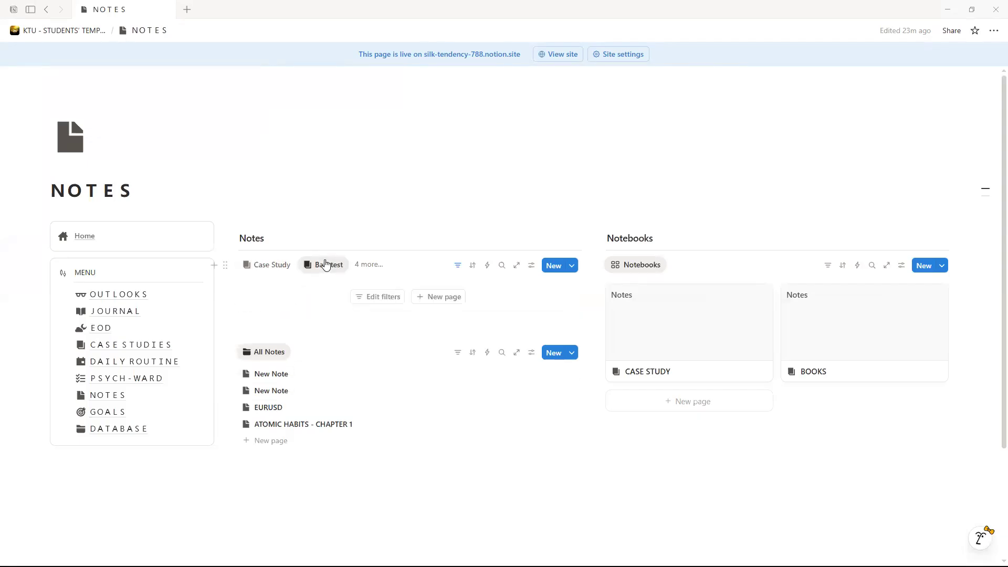
- Delete the duplicate Case Study view, listed between Read and Spiritual, from the Notes database
left_click(374, 264)
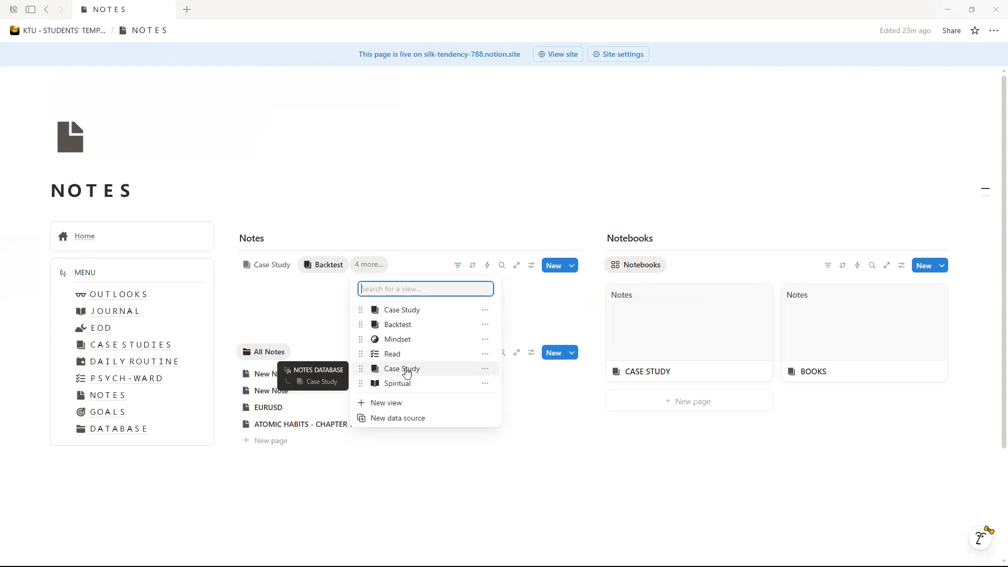
left_click(483, 370)
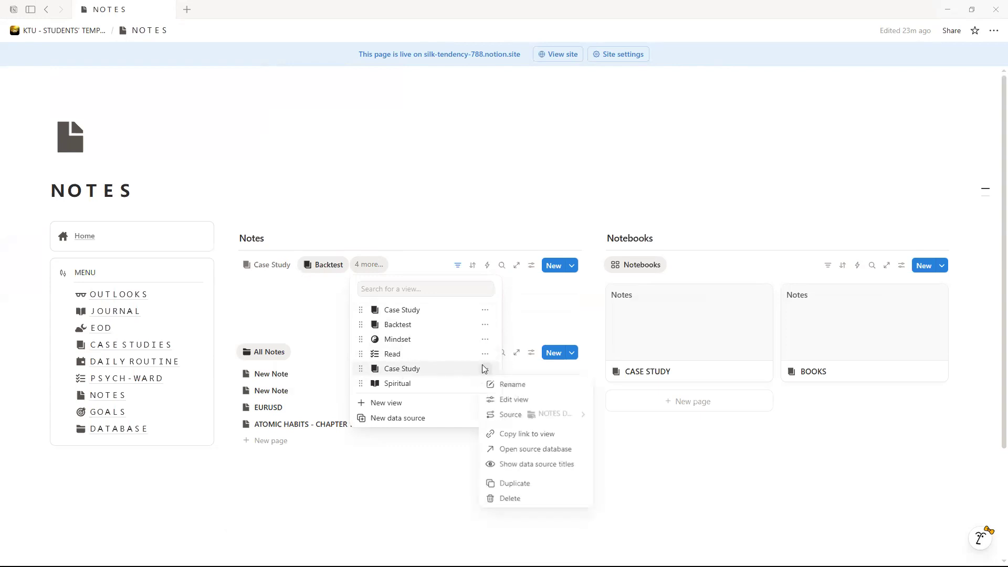
left_click(510, 501)
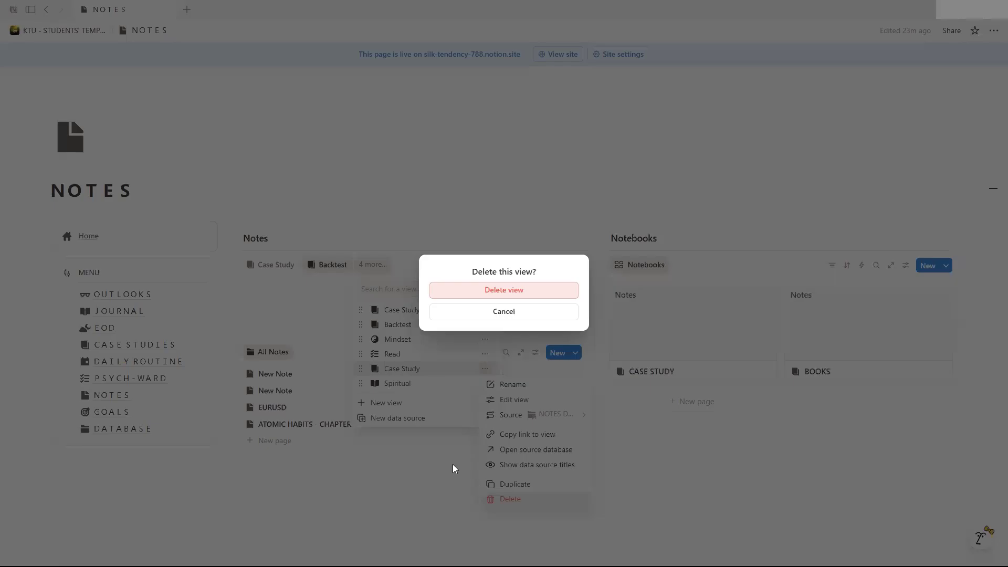
left_click(503, 290)
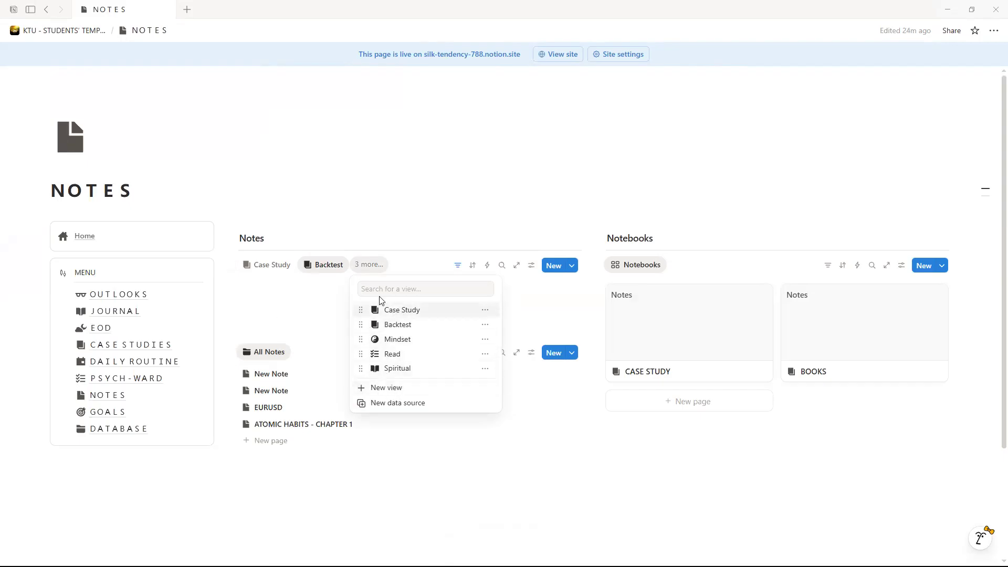
left_click(273, 307)
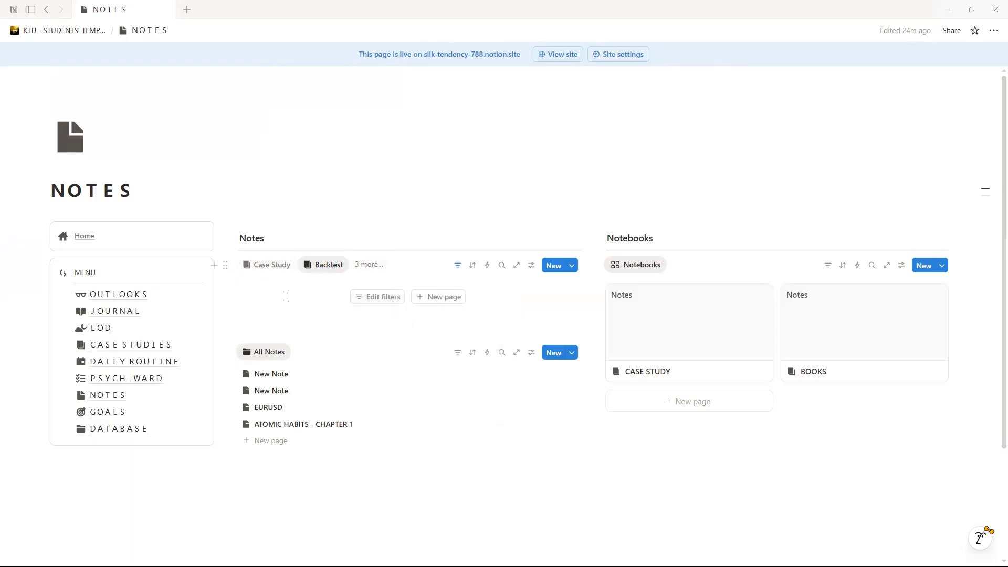
- Show the Case Study notes, look over the EURUSD note's properties and chart, and close it
left_click(275, 266)
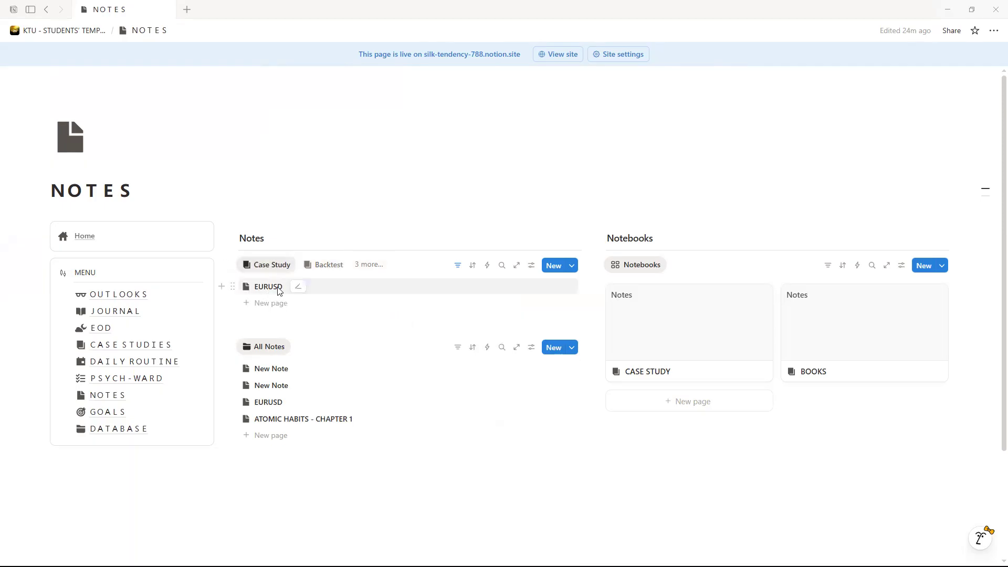
left_click(271, 286)
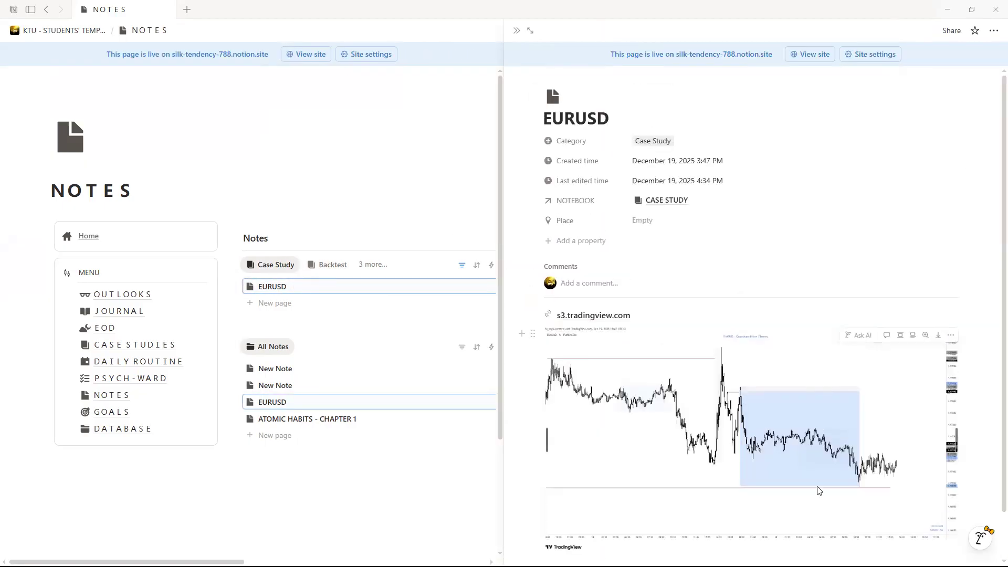
scroll(730, 275, "down", 1)
scroll(732, 294, "up", 1)
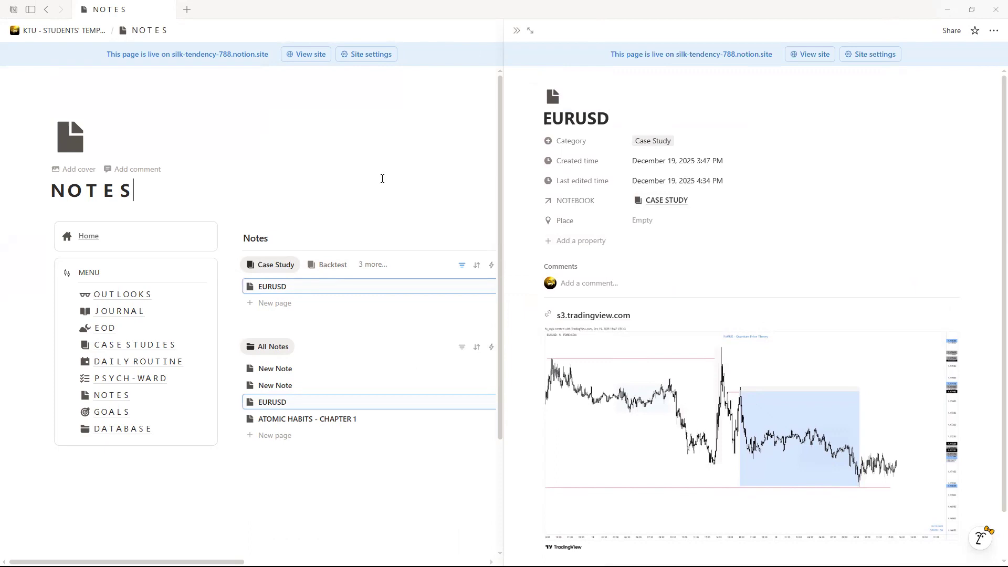
left_click(518, 31)
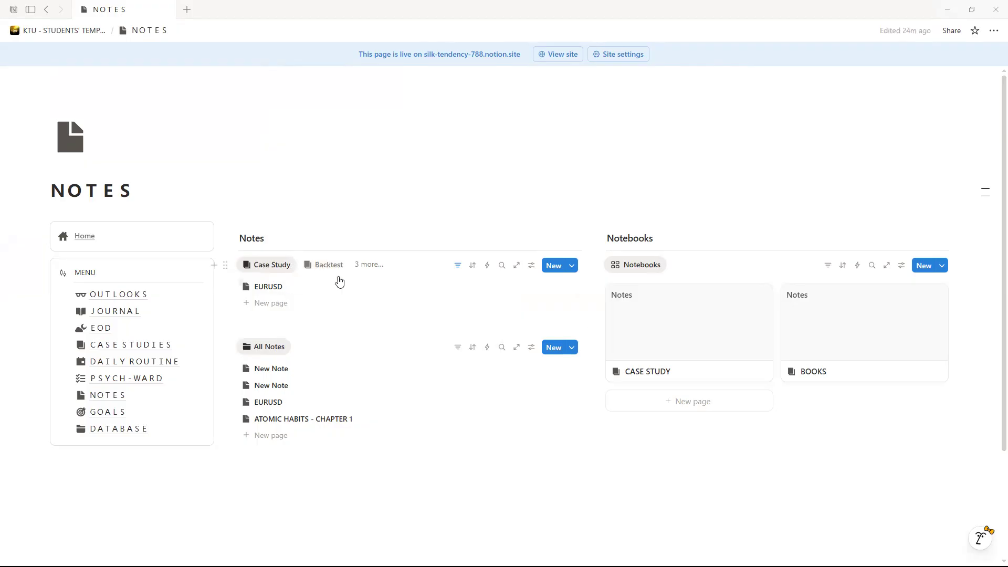
- Open the CASE STUDY notebook, look over its linked notes, and close it
left_click(698, 326)
scroll(462, 302, "down", 2)
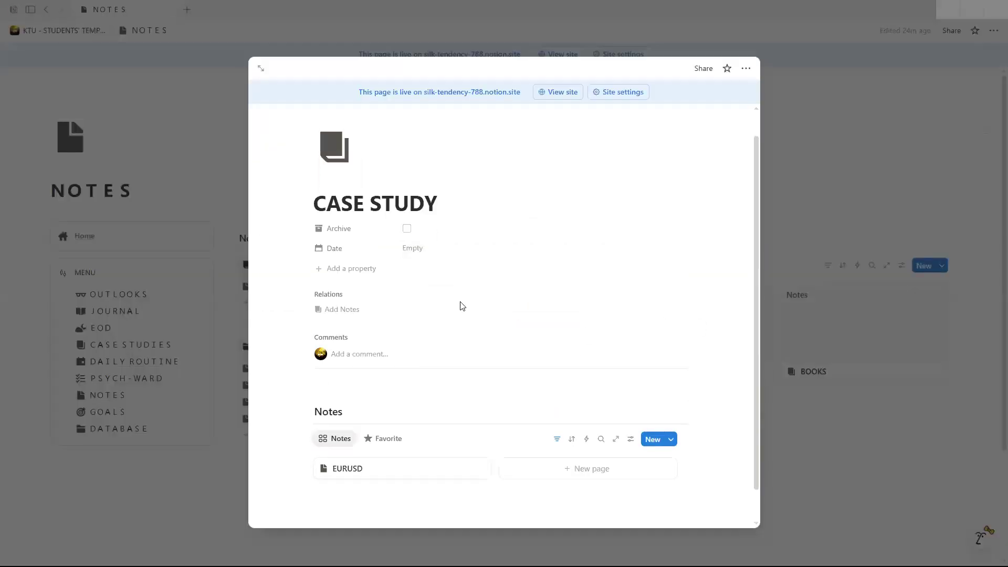
left_click(860, 431)
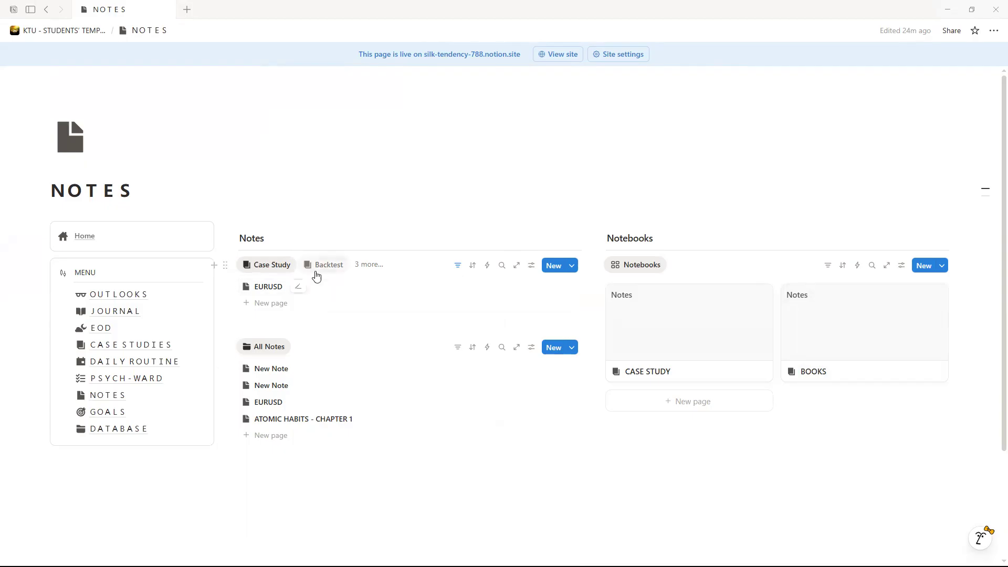
- Show the Read notes, then look over the notes linked in the BOOKS notebook and close it
left_click(367, 266)
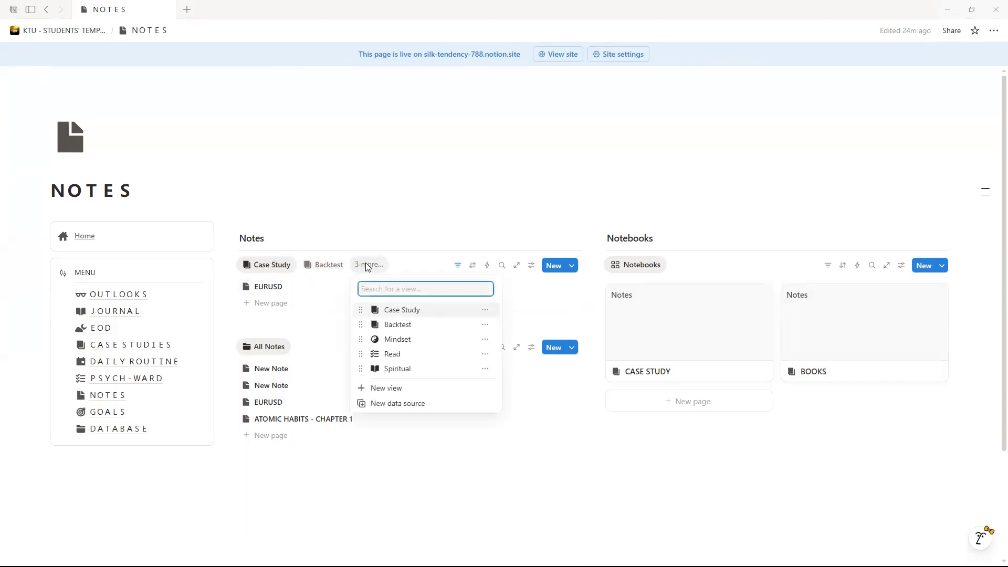
left_click(397, 354)
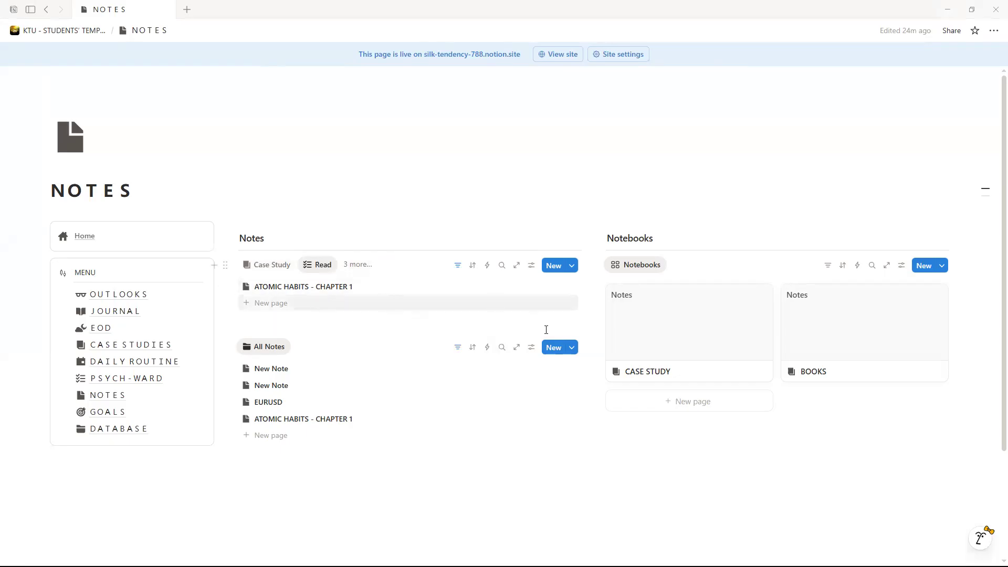
left_click(852, 324)
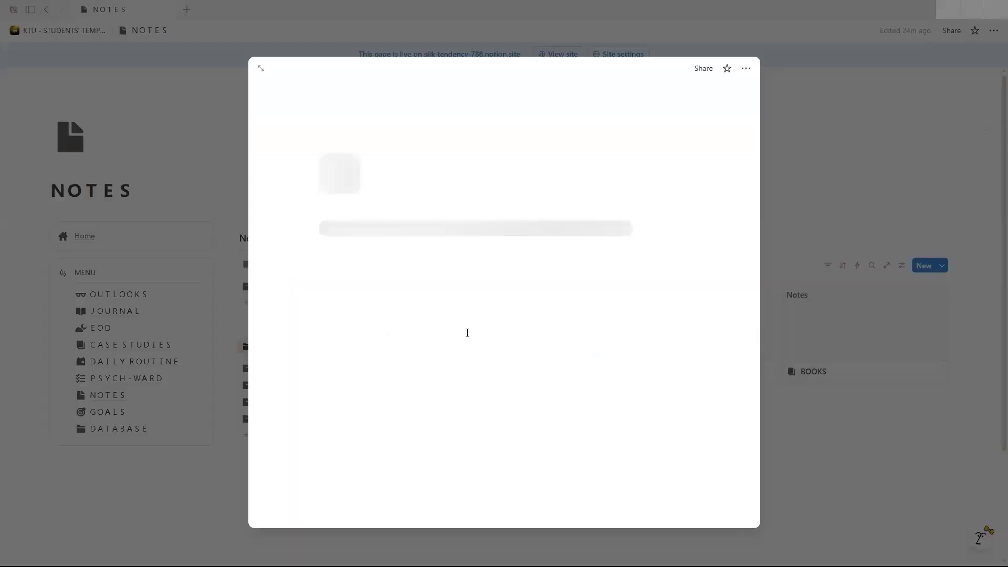
scroll(377, 426, "down", 1)
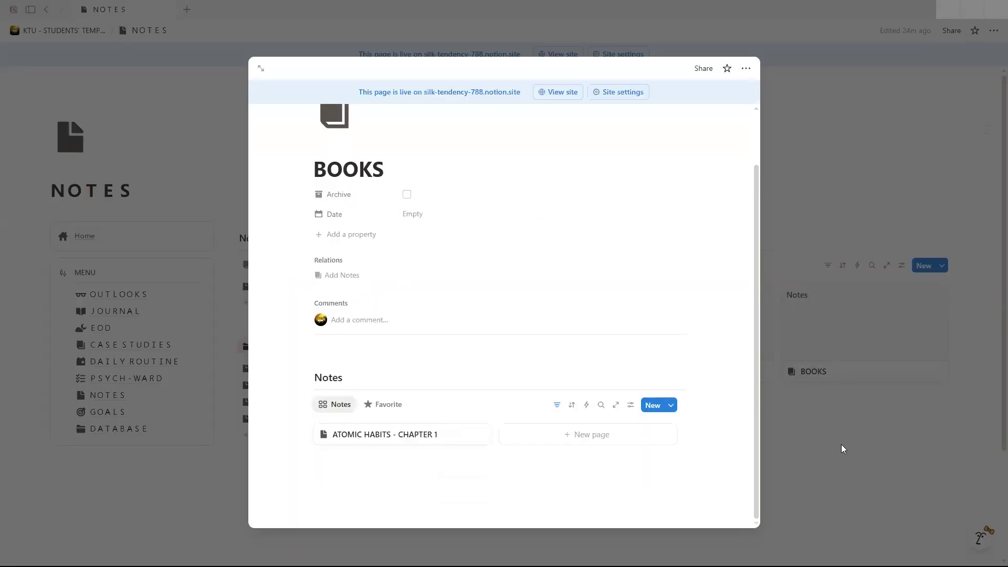
left_click(844, 446)
- Add a note to the Read view and title it "The Way of Superior Man - CH1"
left_click(279, 305)
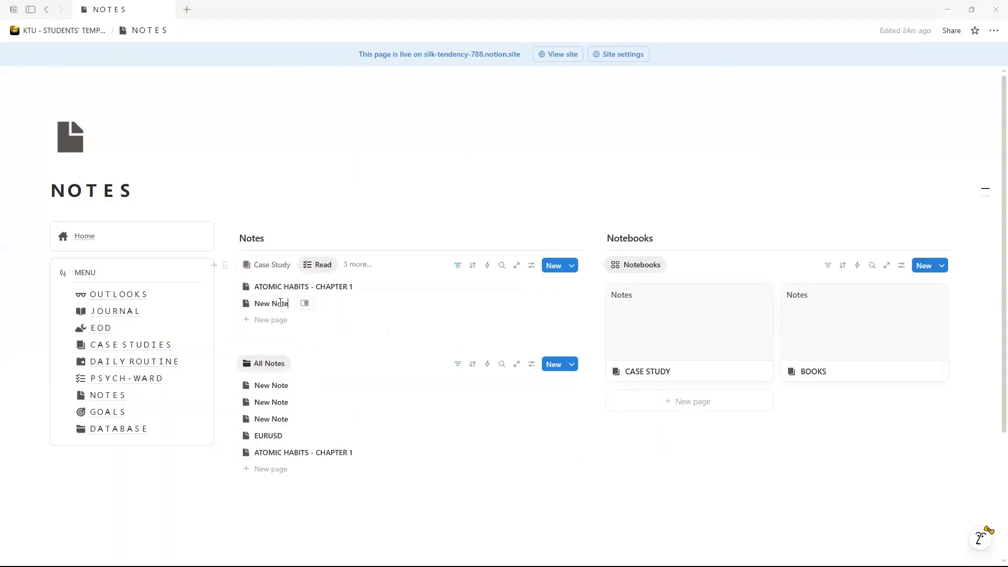
key("BackSpace")
key("BackSpace")
key("BackSpace")
key("BackSpace")
key("BackSpace")
key("BackSpace")
key("BackSpace")
key("BackSpace")
type("The Way of Superio")
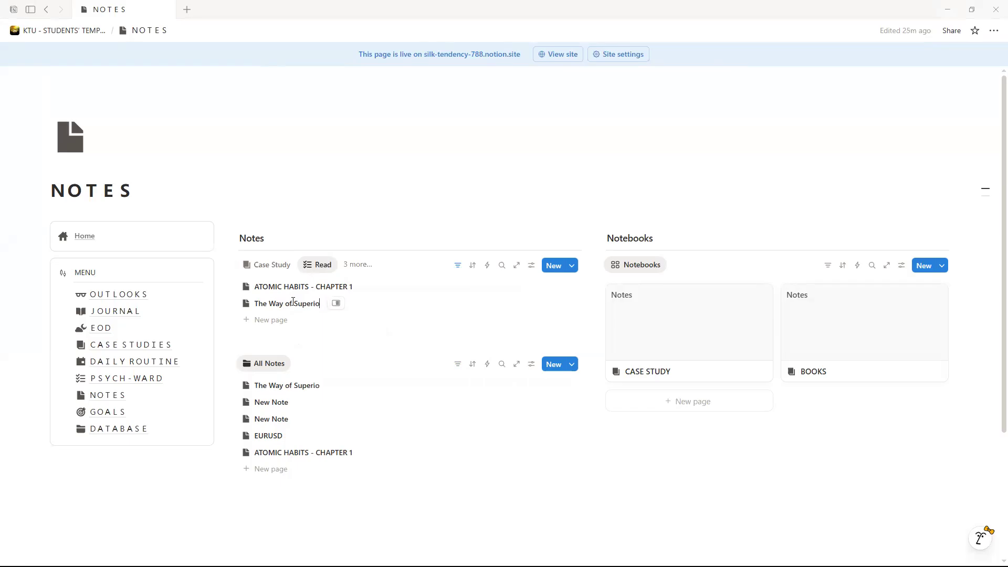
type("r Man - CH1")
- Open the Superior Man note, link it to the BOOKS notebook, and leave its place unset
left_click(293, 305)
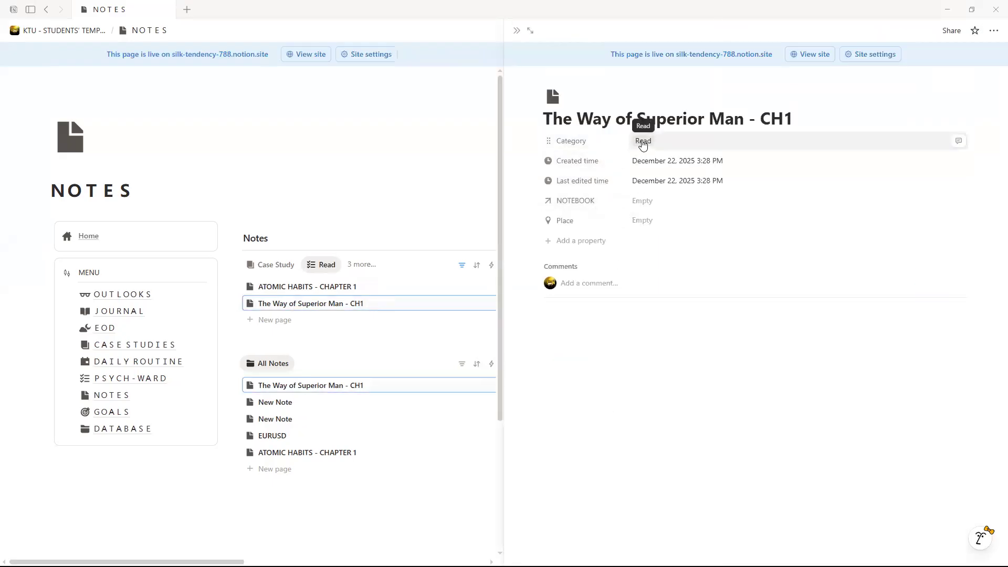
left_click(649, 200)
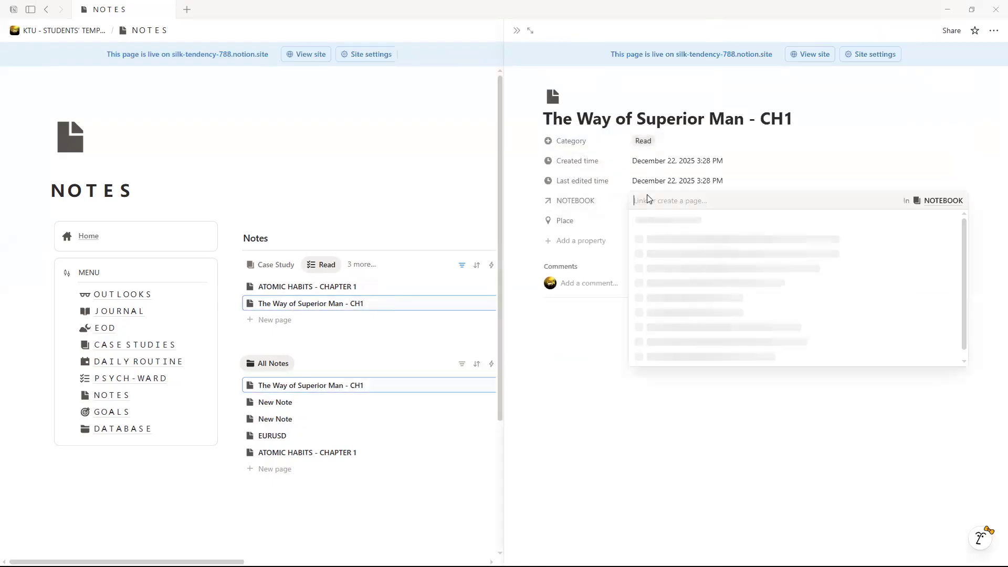
left_click(665, 241)
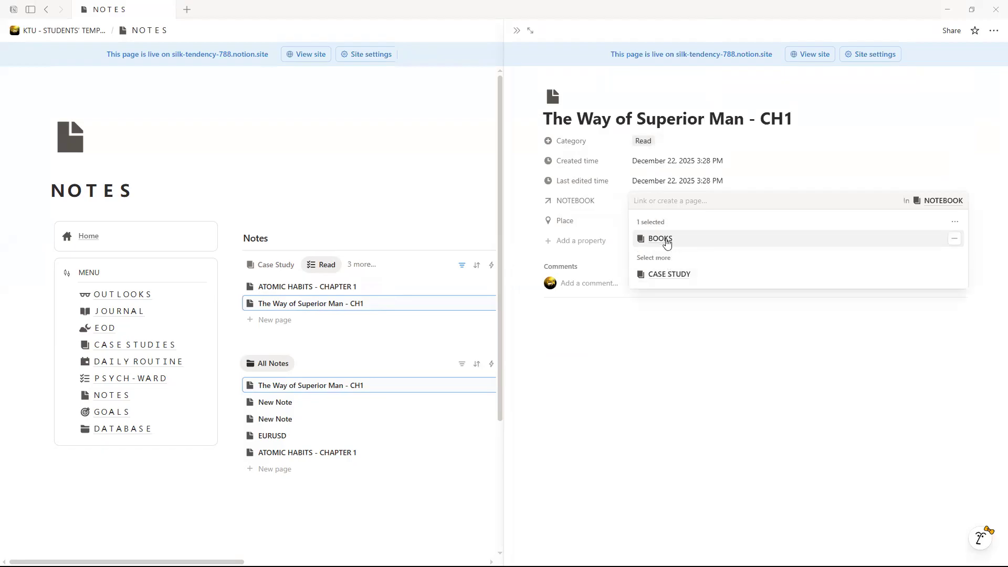
left_click(622, 283)
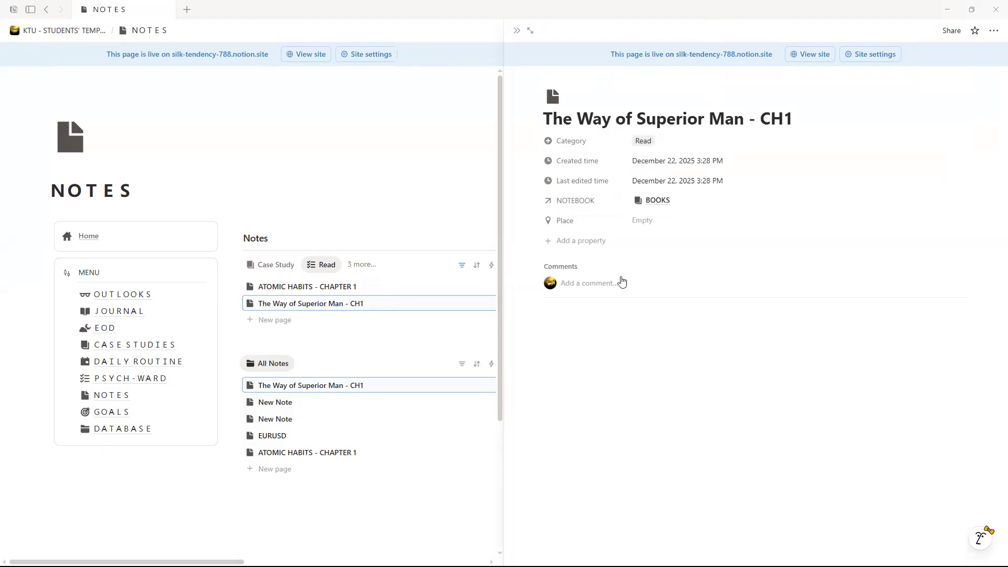
left_click(644, 222)
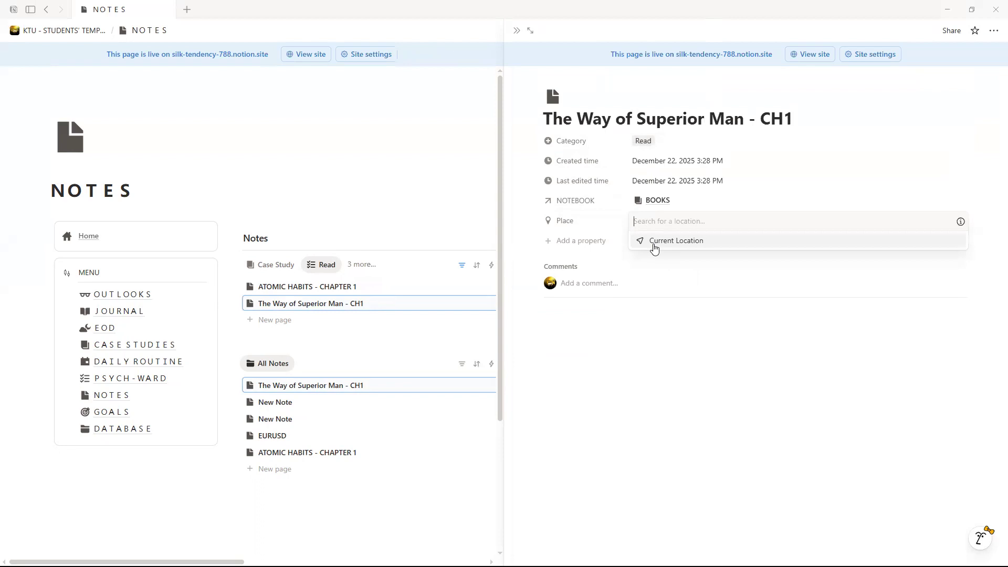
left_click(736, 206)
- Add two bullet points of placeholder text to the note's body and return to the full Notes page
left_click(621, 331)
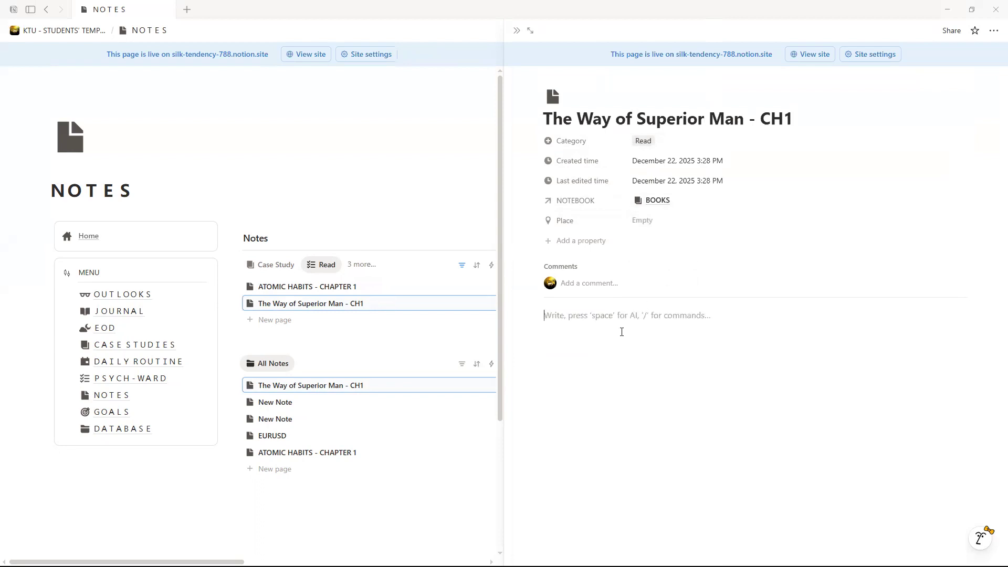
type("-")
key("BackSpace")
type("-")
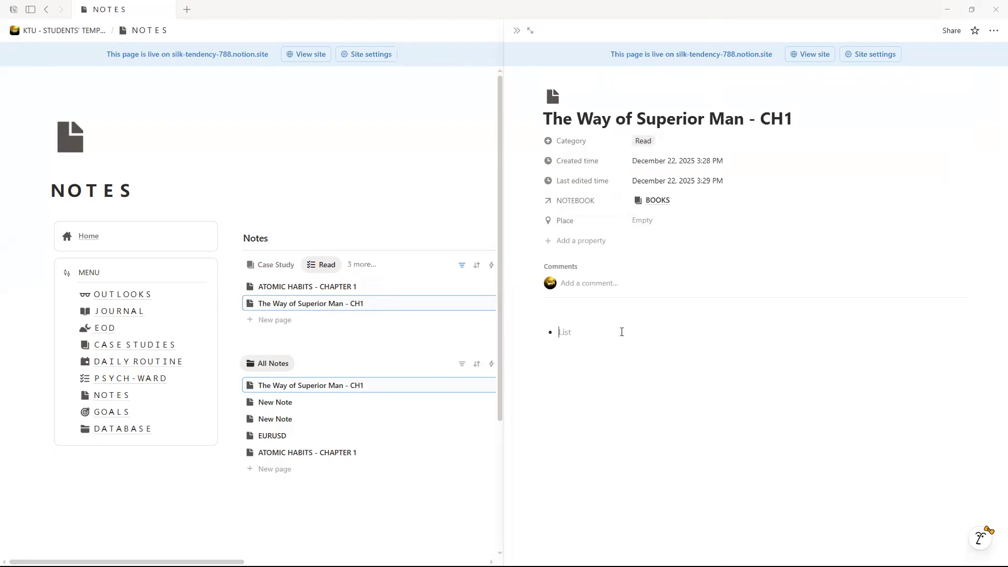
type("wfgberfbhiurwegber")
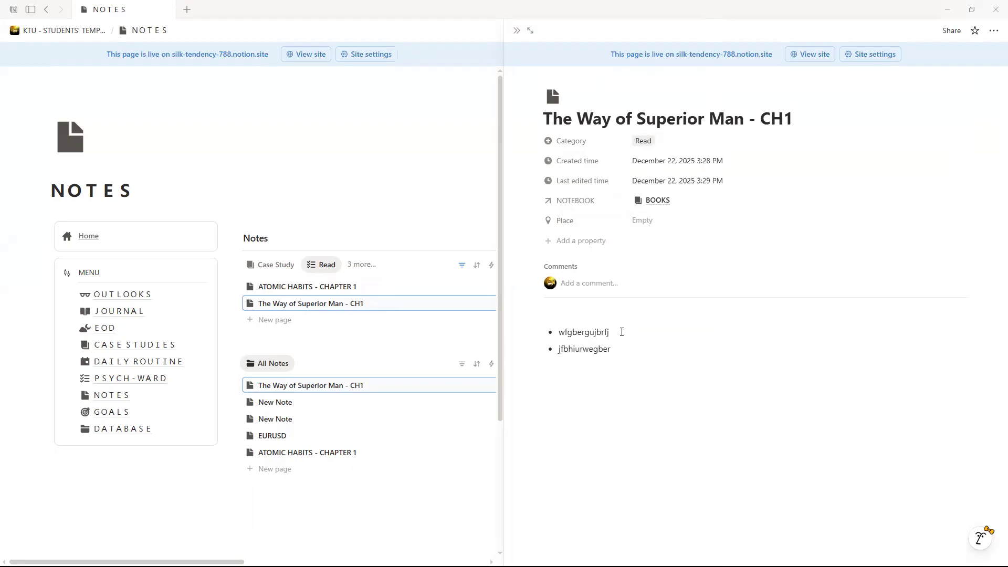
type("er")
left_click(434, 415)
left_click(431, 343)
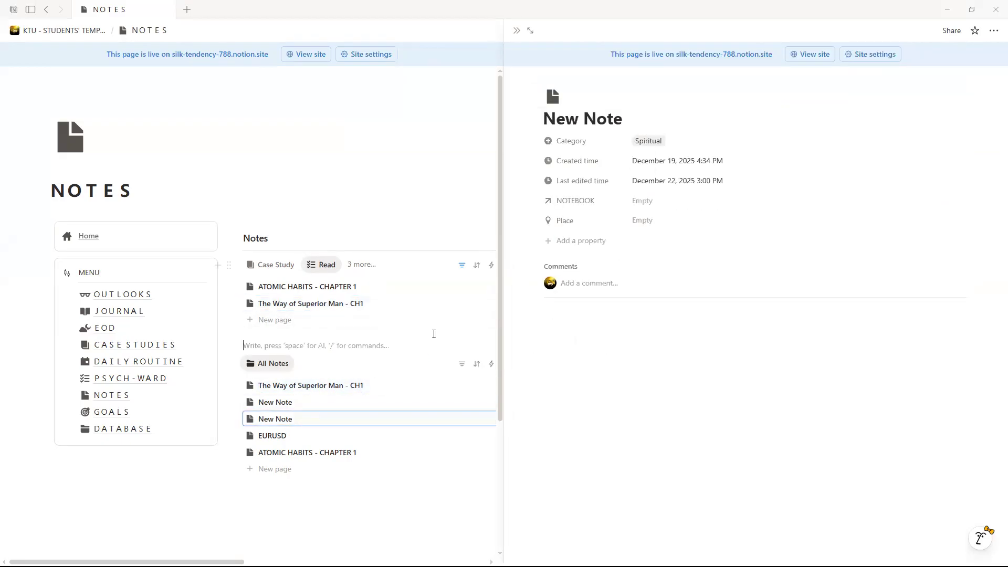
left_click(518, 32)
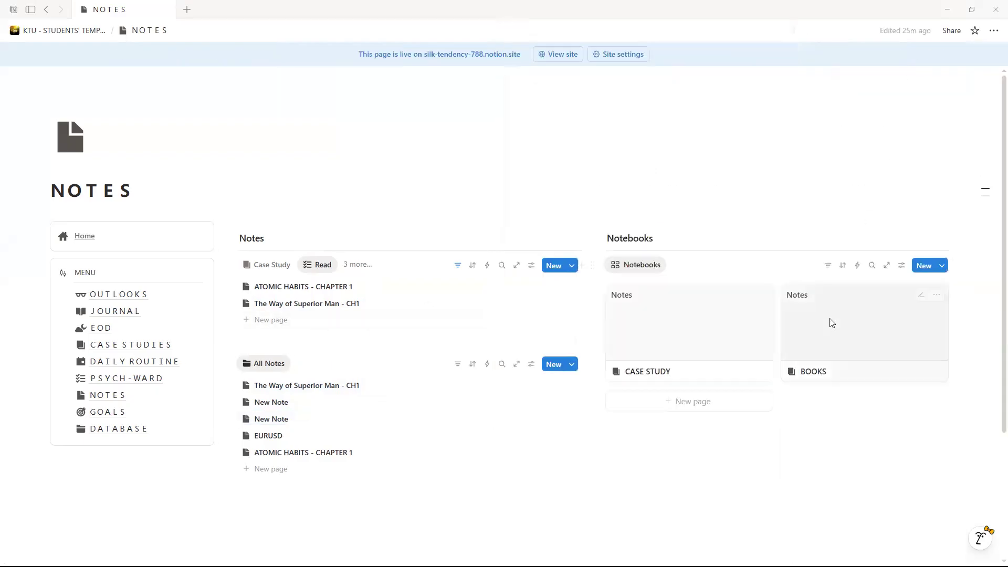
- Check the BOOKS notebook for the newly linked chapter note and close it
left_click(839, 376)
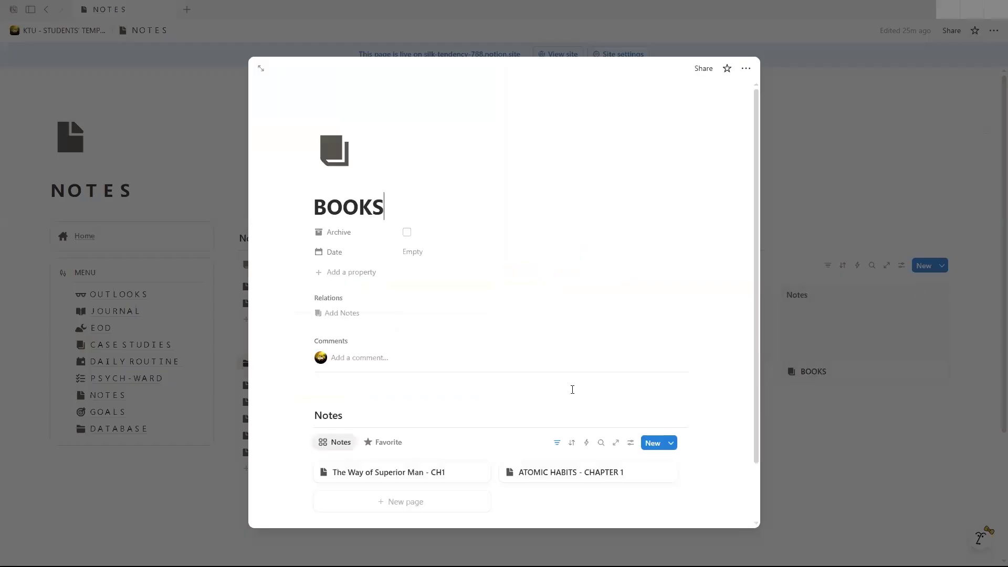
scroll(572, 389, "down", 2)
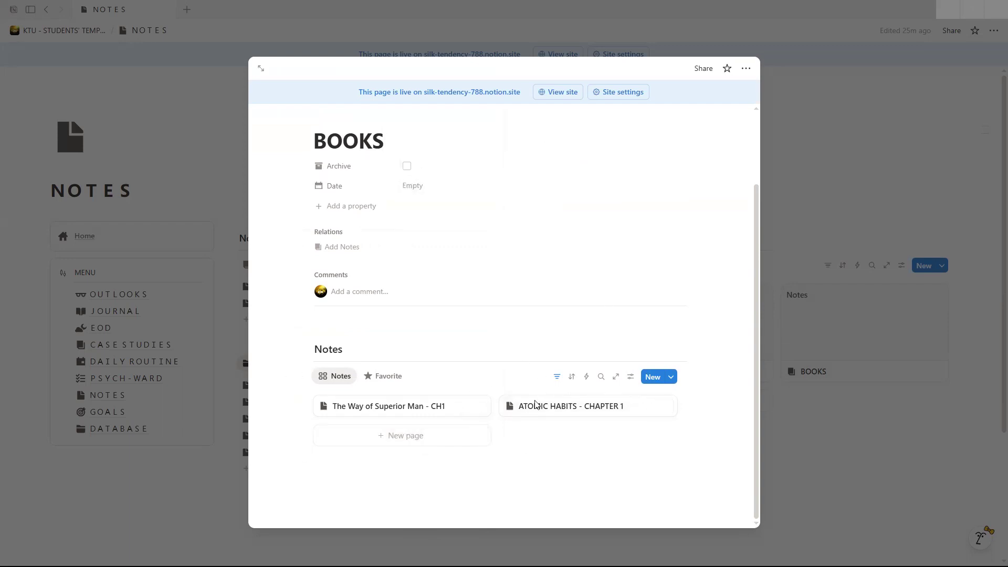
left_click(868, 439)
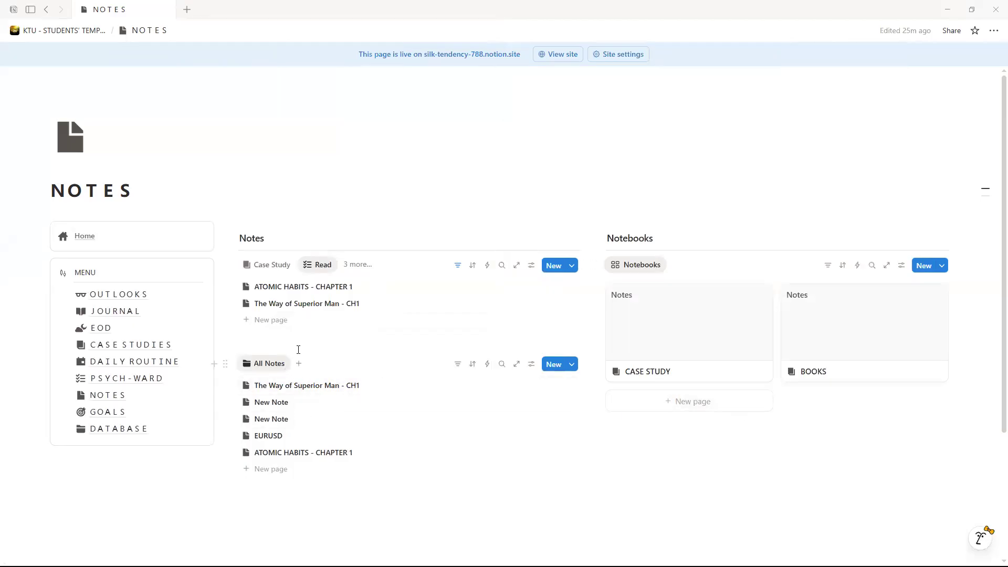
- Switch between the Case Study and Backtest notes and bring up the full list of note views
left_click(270, 265)
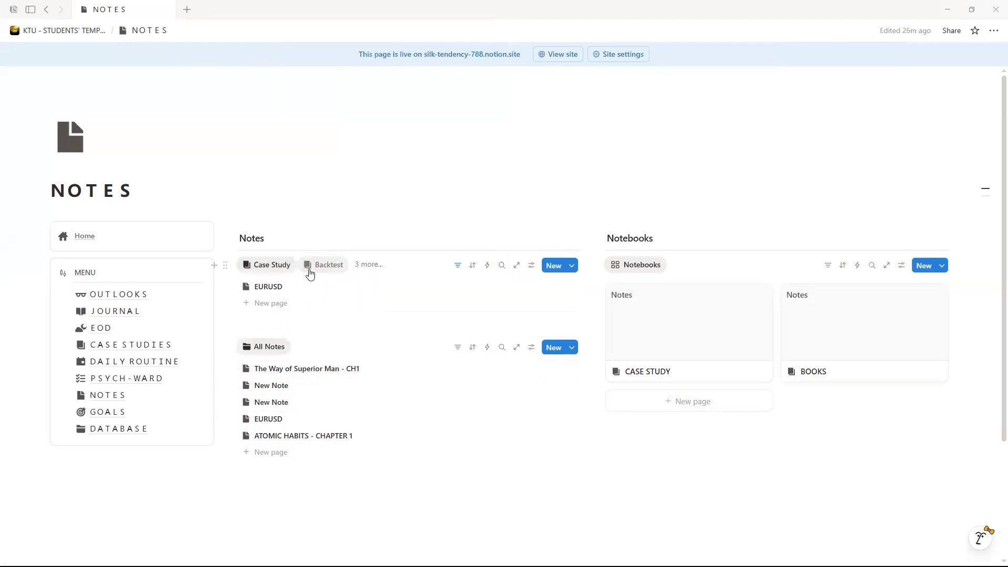
left_click(308, 269)
left_click(246, 268)
left_click(315, 265)
left_click(357, 264)
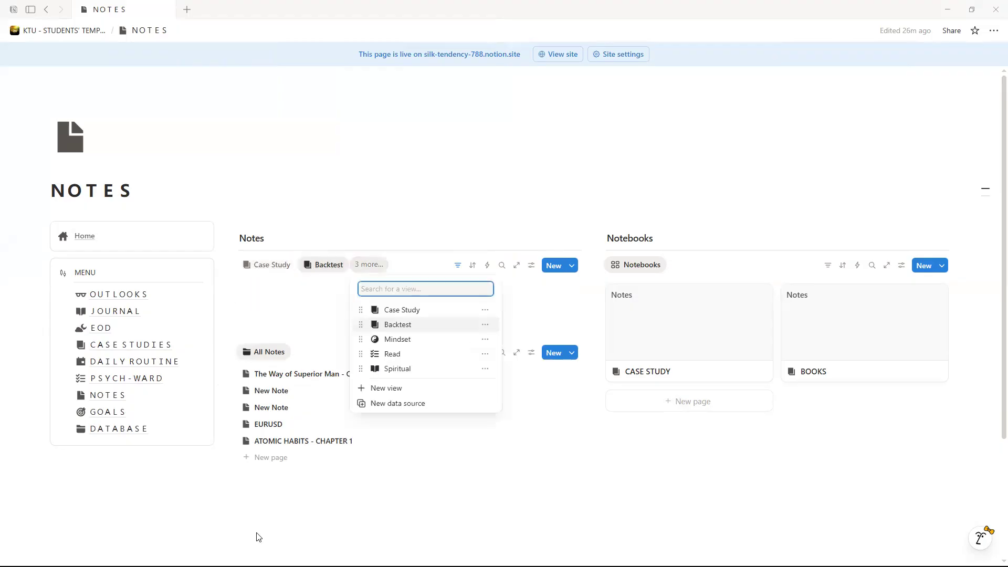
- Dismiss the view list, review The Way of Superior Man - CH1 note from All Notes, and close it
left_click(259, 487)
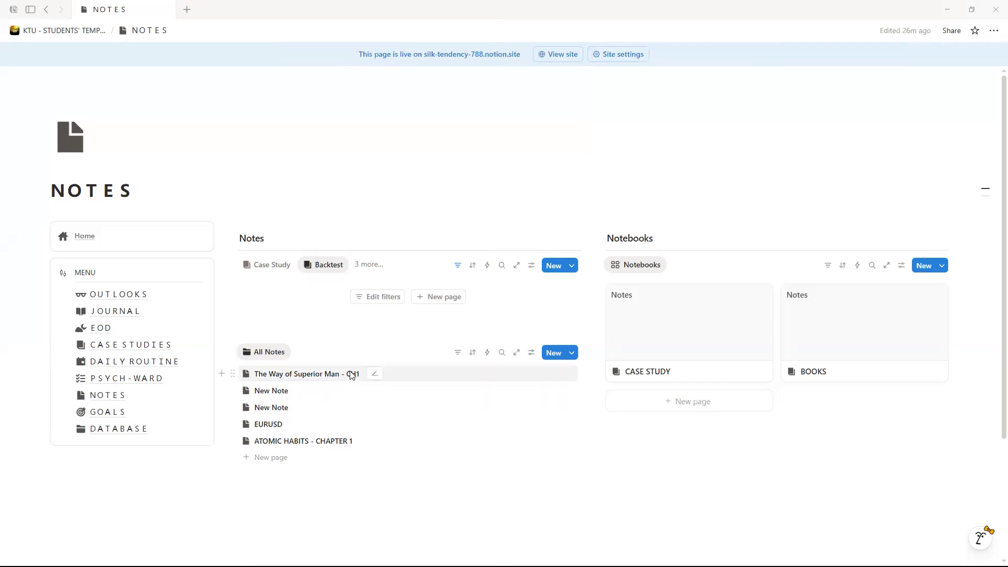
left_click(313, 375)
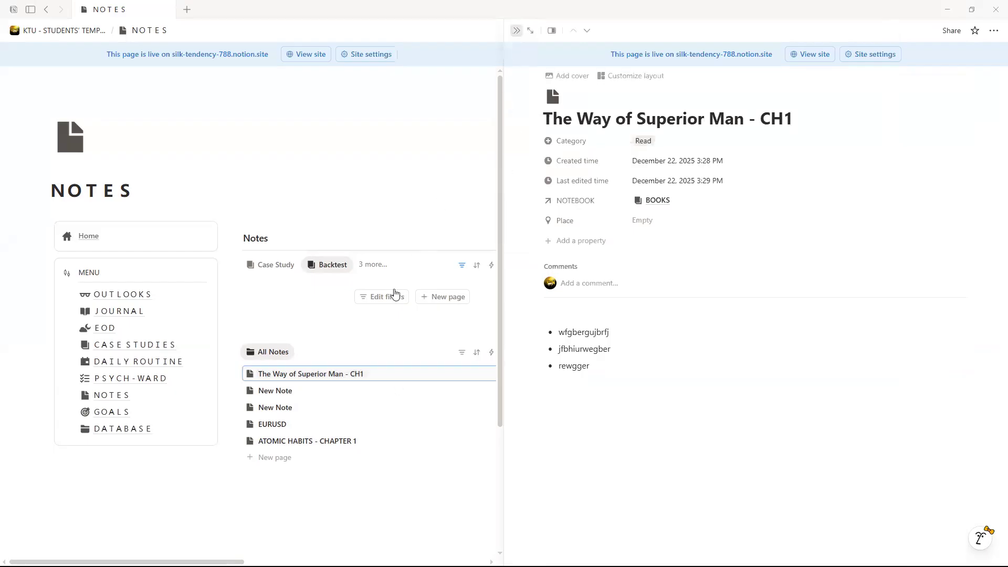
key("Escape")
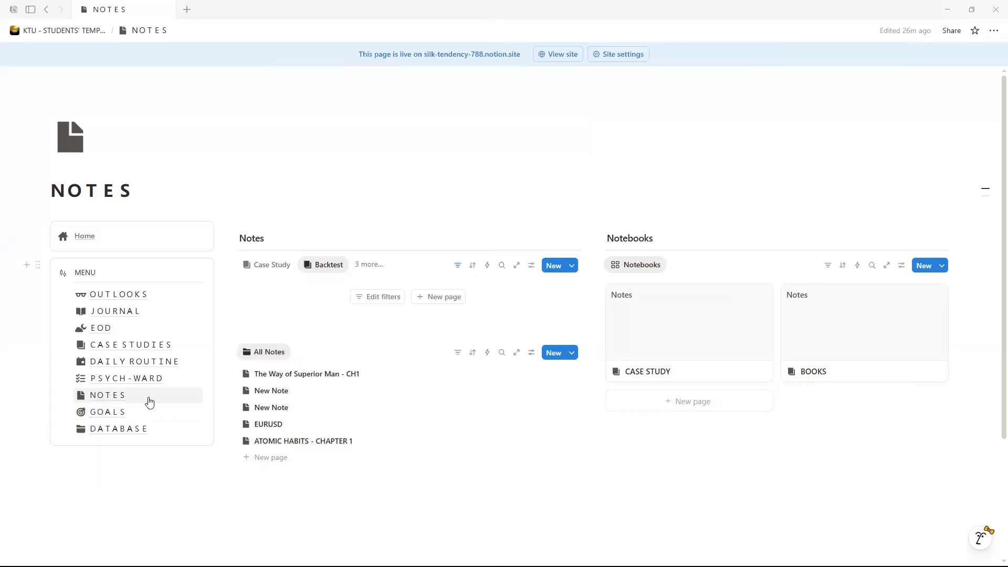
- Go to the GOALS page and examine its annual goals, quarterly goals, monthly tasks and completed goals sections
left_click(107, 413)
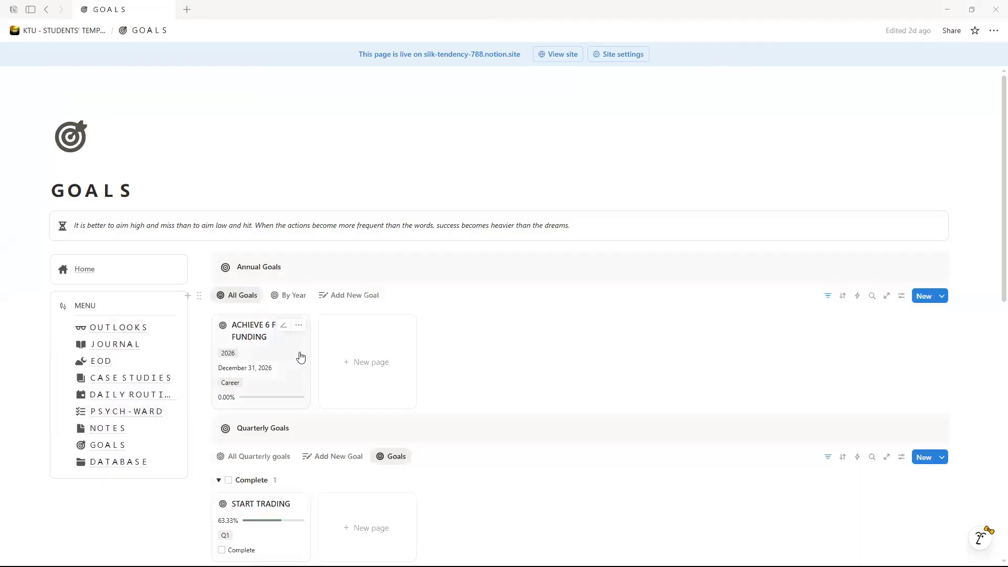
scroll(296, 351, "down", 5)
scroll(288, 237, "down", 2)
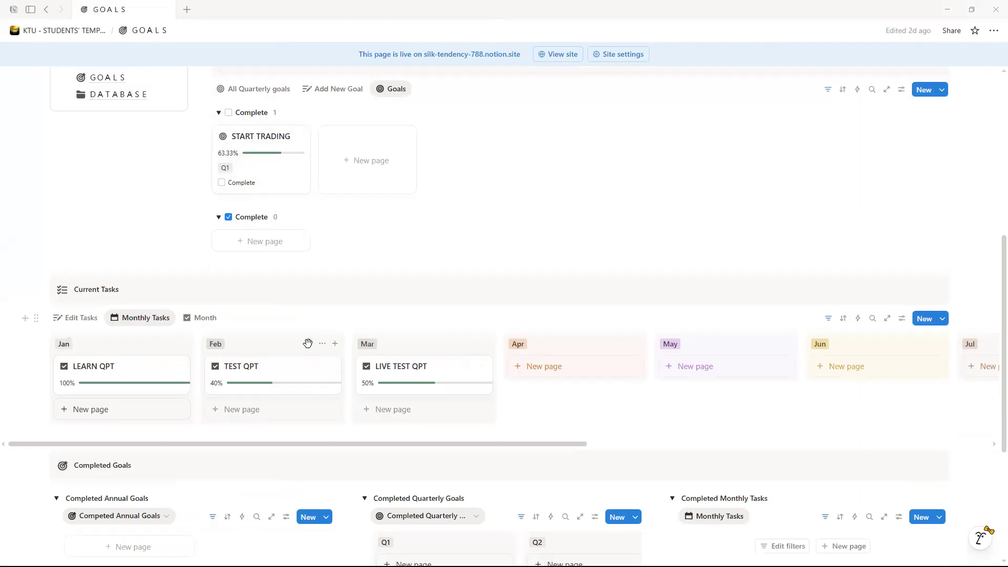
scroll(306, 317, "up", 5)
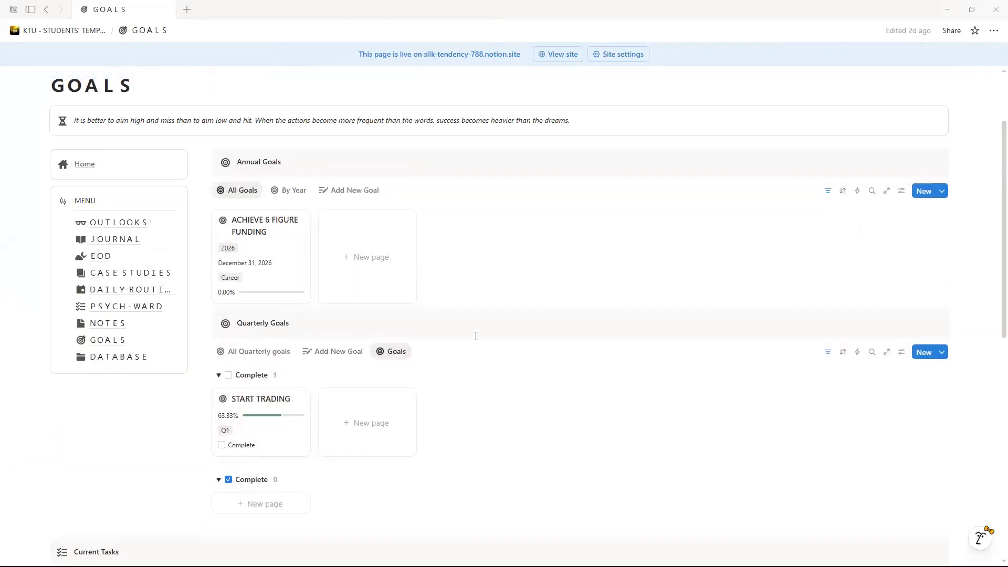
scroll(158, 348, "down", 1)
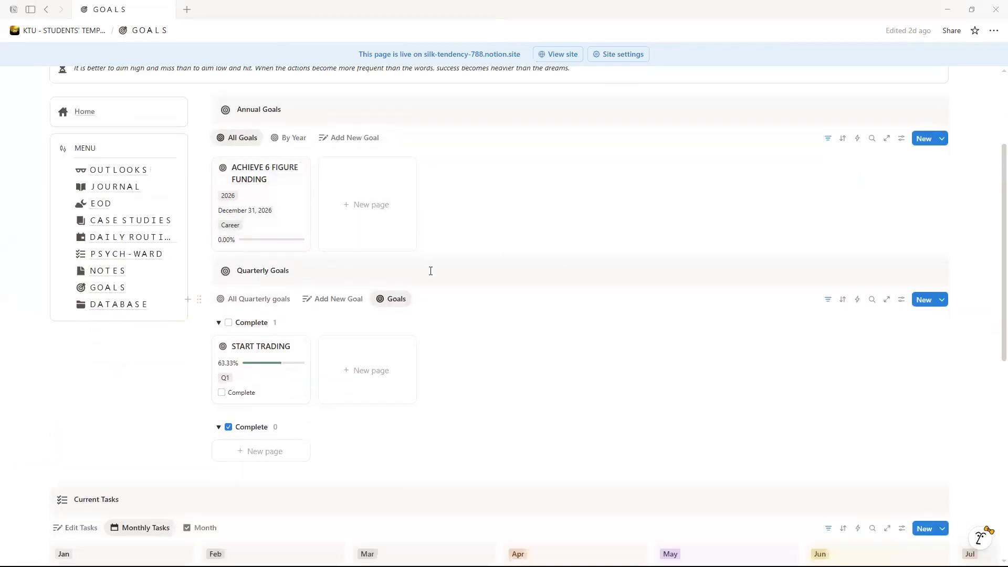
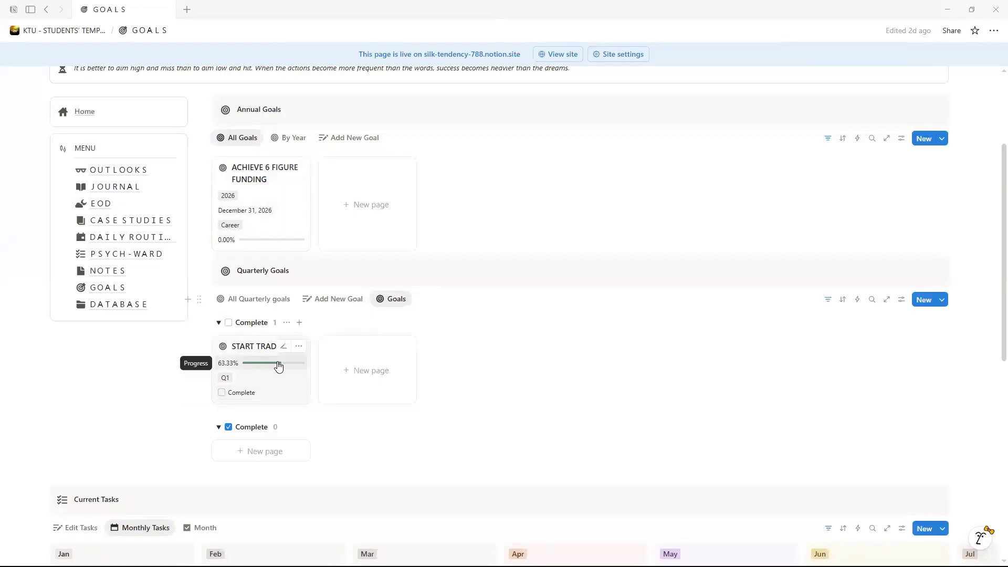
scroll(276, 363, "down", 2)
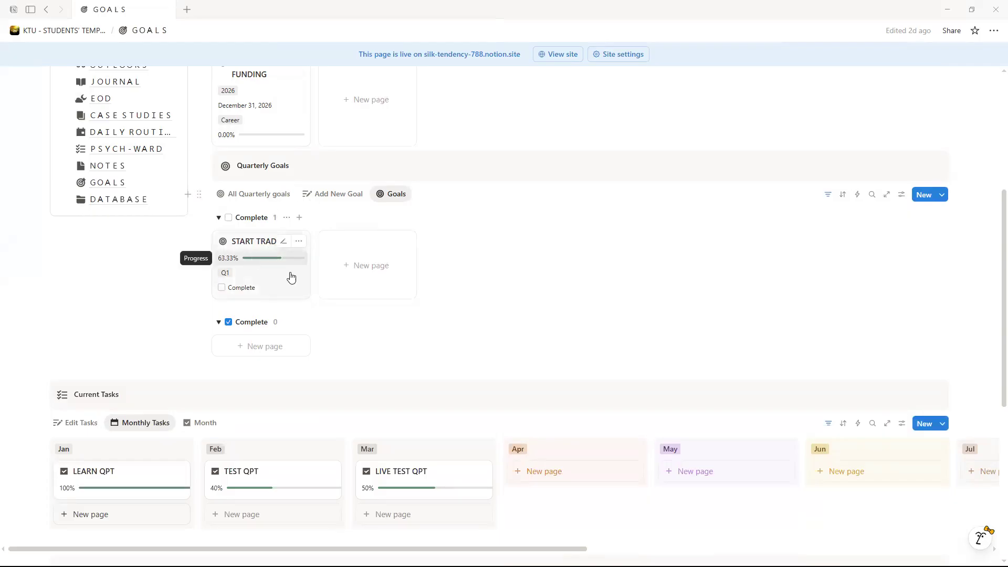
scroll(297, 304, "down", 2)
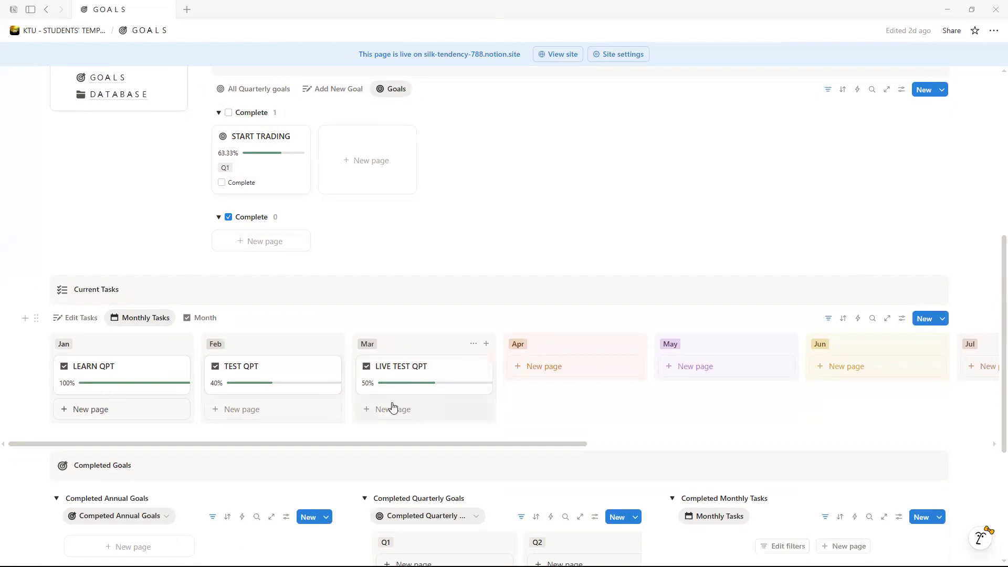
scroll(392, 404, "up", 4)
scroll(391, 401, "down", 5)
scroll(371, 383, "up", 3)
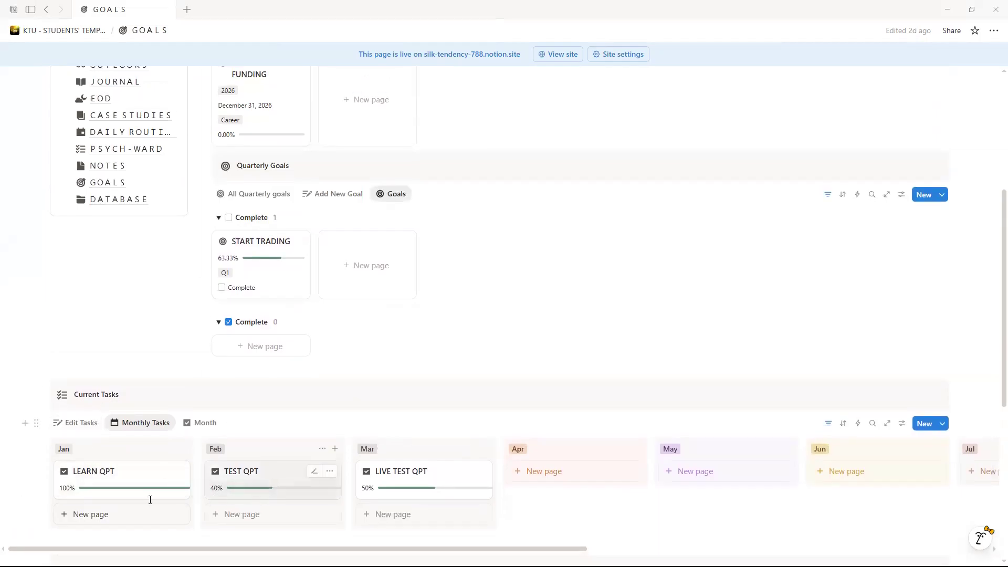
- Open the January LEARN QPT task and set its Actual value to 2
left_click(115, 487)
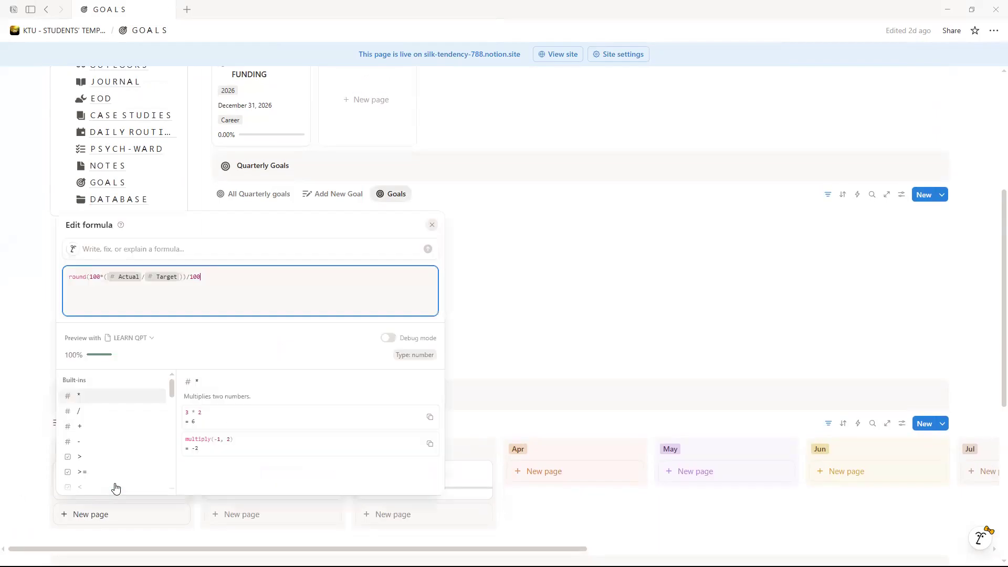
left_click(551, 344)
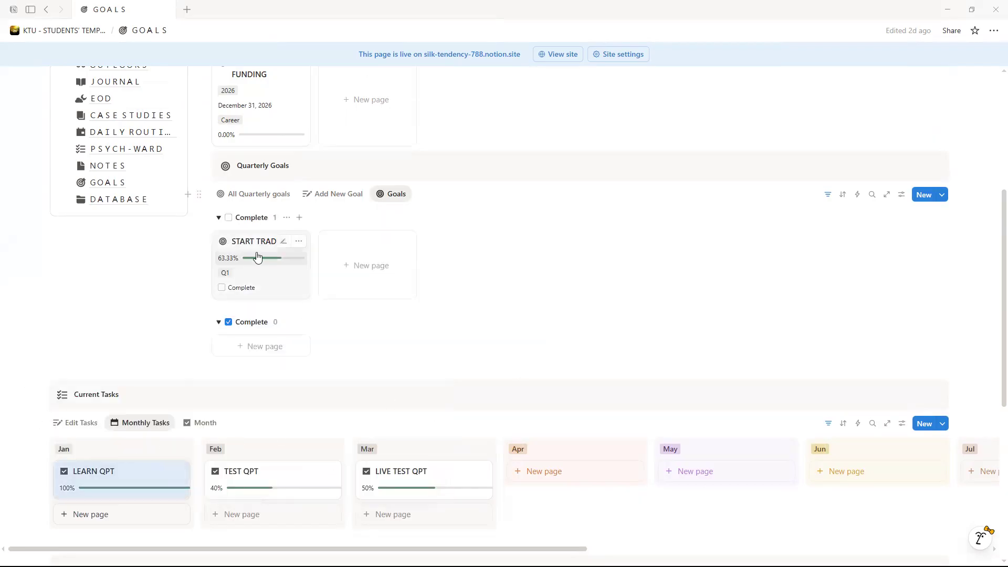
left_click(135, 472)
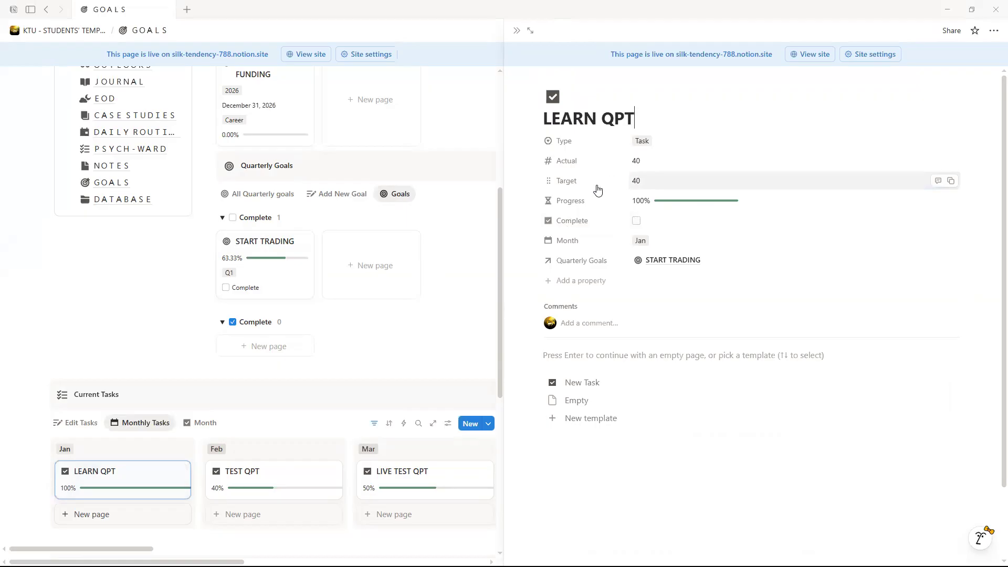
left_click(638, 161)
key("BackSpace")
key("BackSpace")
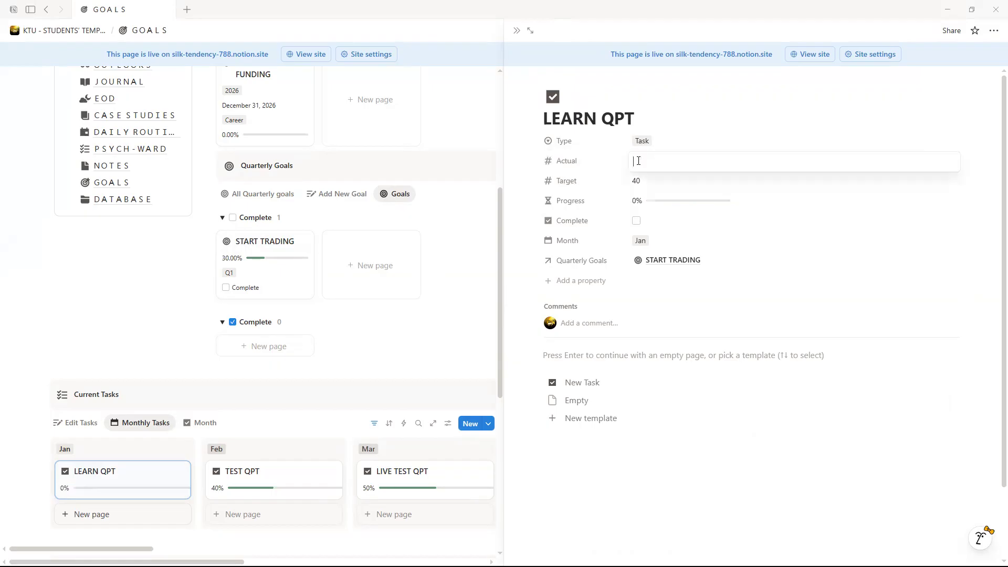
key("Return")
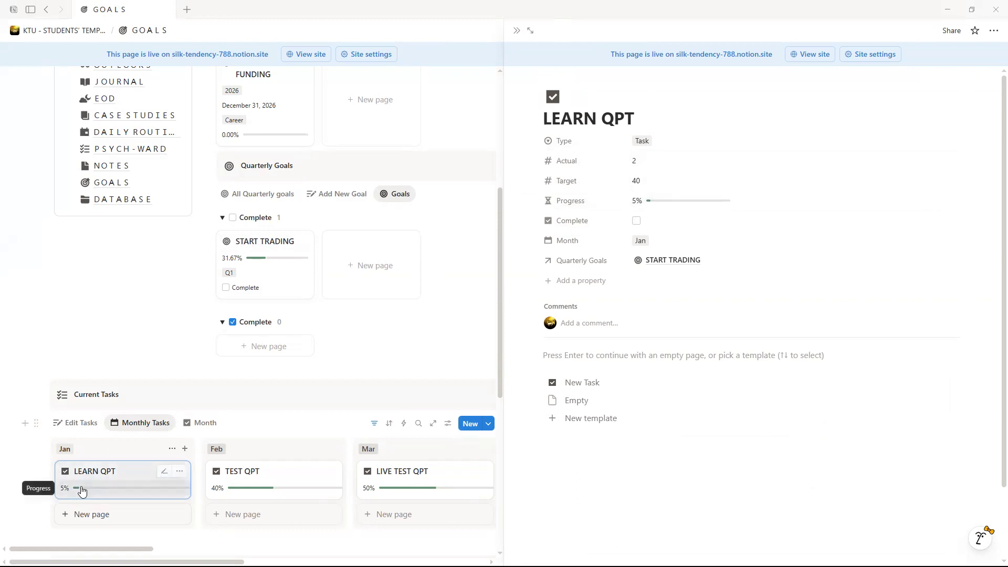
- Change the LEARN QPT task's Actual value to 22
left_click(632, 164)
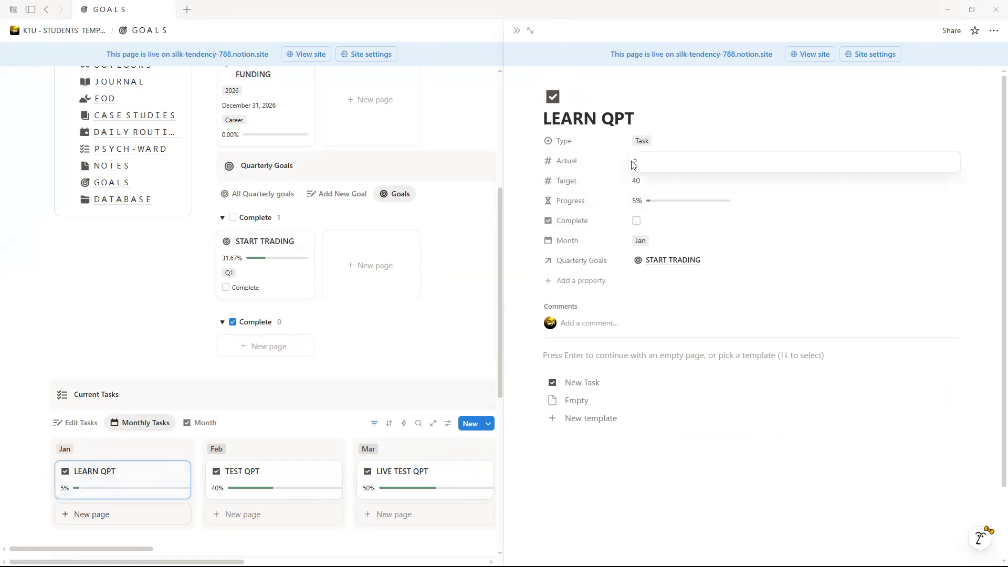
key("Return")
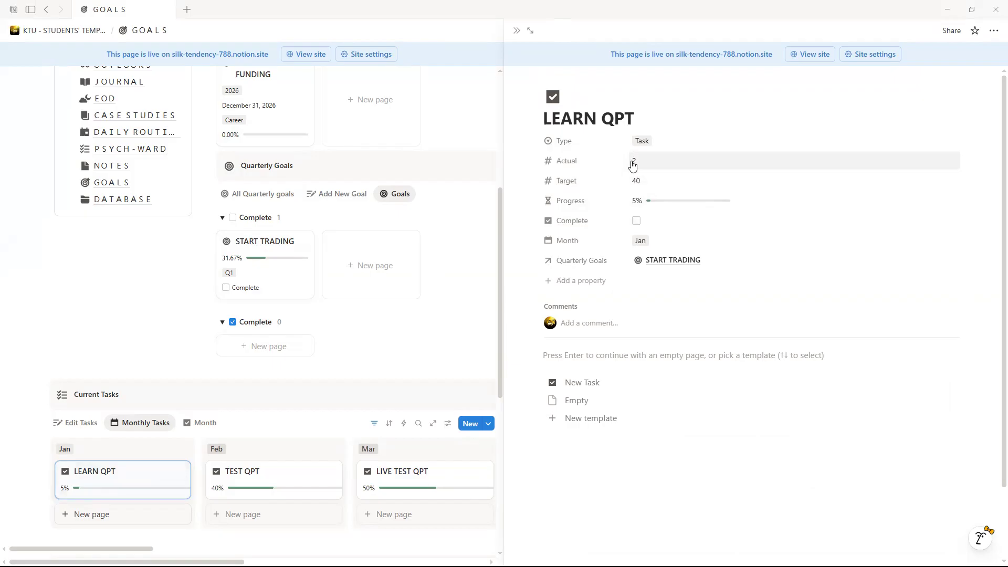
left_click(633, 163)
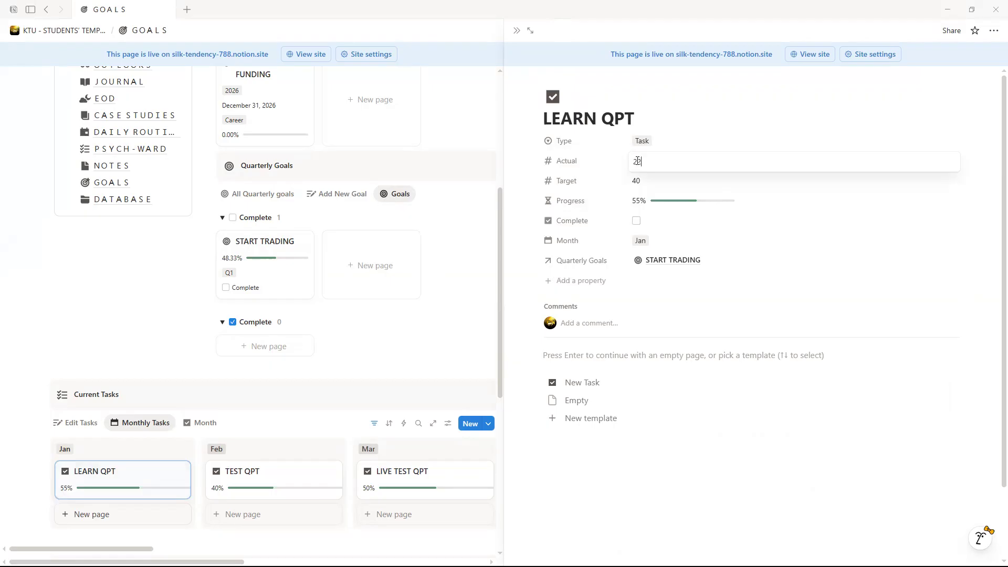
type("2")
key("Return")
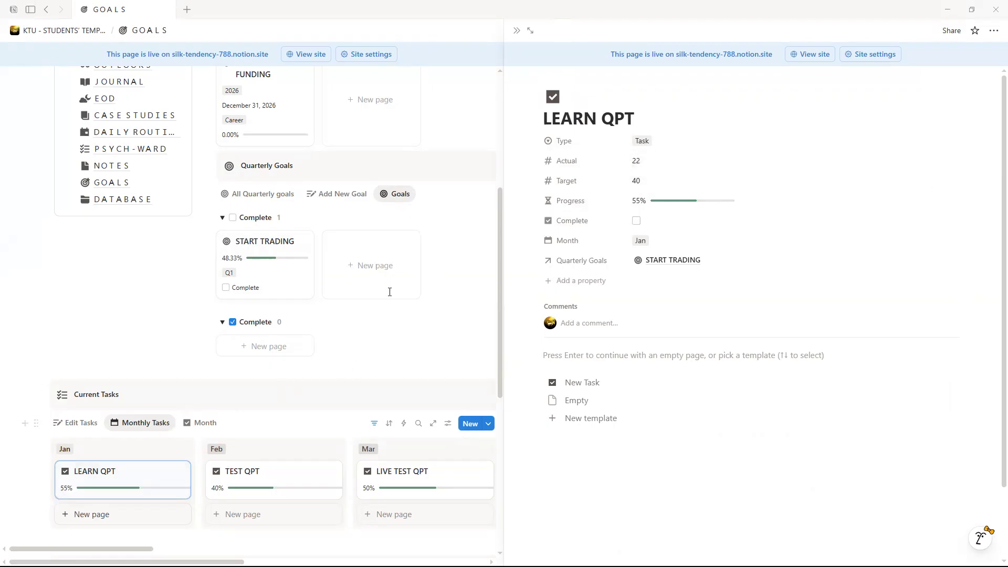
- Set the Actual value of the LEARN QPT task to 10
left_click(645, 160)
key("BackSpace")
key("BackSpace")
type("10")
key("Return")
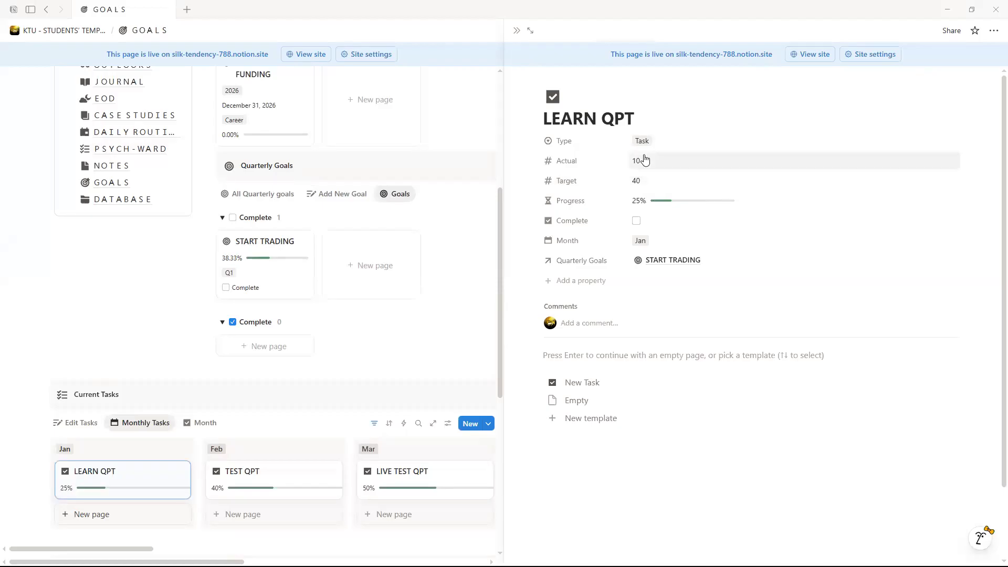
- Set the Actual value of the LEARN QPT task to 40, matching its target
left_click(644, 159)
key("BackSpace")
key("BackSpace")
type("40")
key("Return")
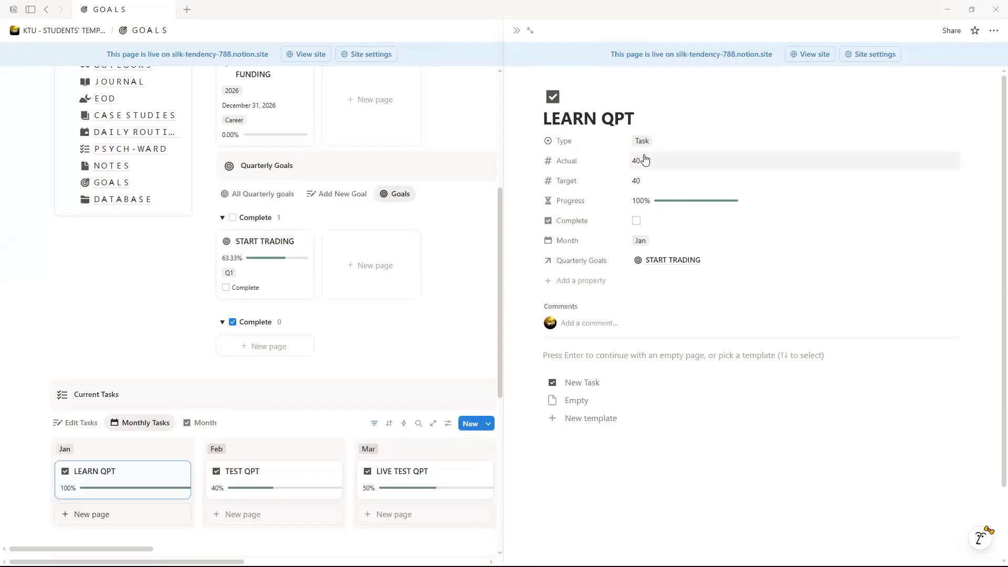
- Mark the LEARN QPT task as complete, unmark it again, and close the task
left_click(636, 221)
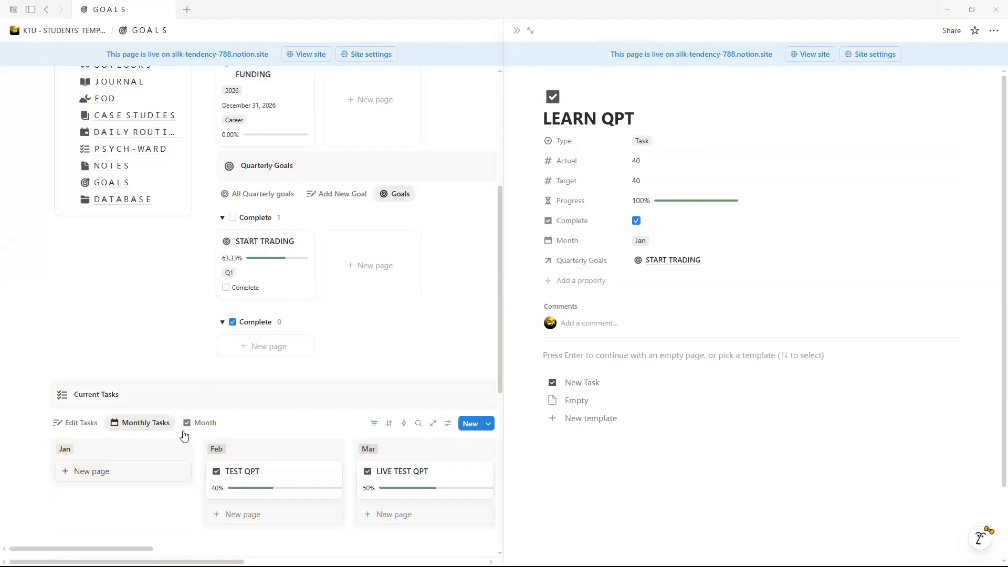
left_click(636, 220)
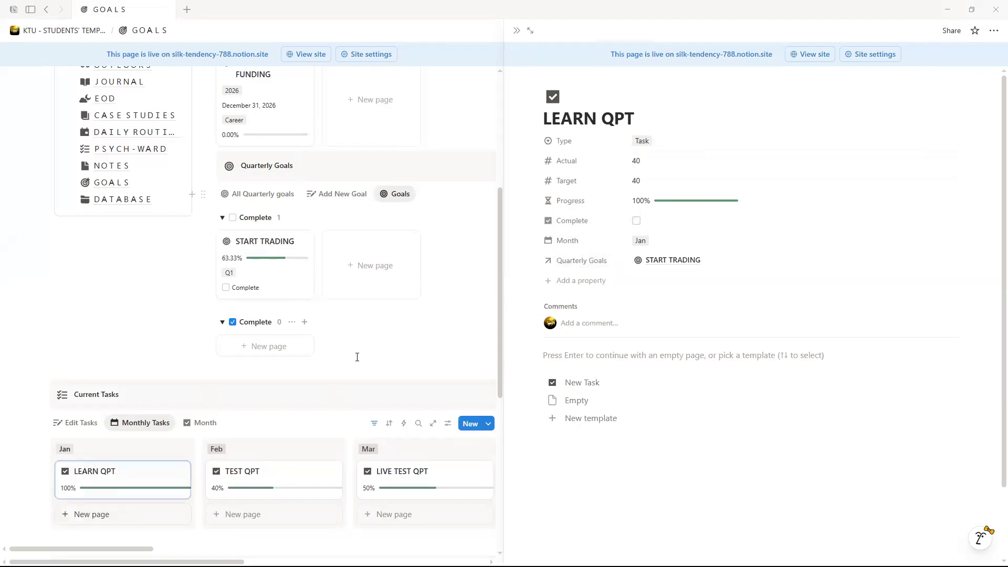
key("Escape")
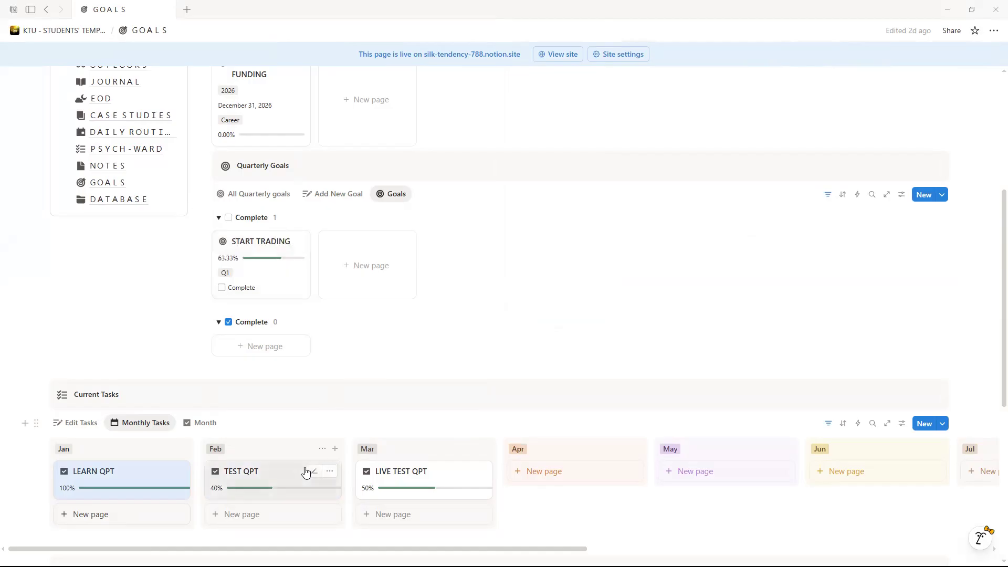
- Open the February TEST QPT task and set its Actual value to 0
left_click(306, 471)
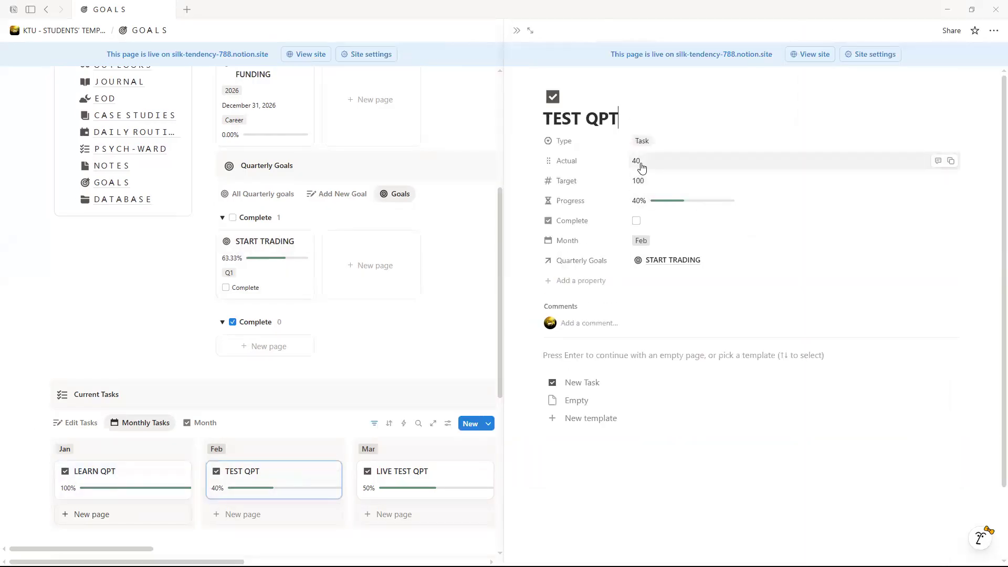
left_click(641, 164)
key("BackSpace")
key("BackSpace")
type("0")
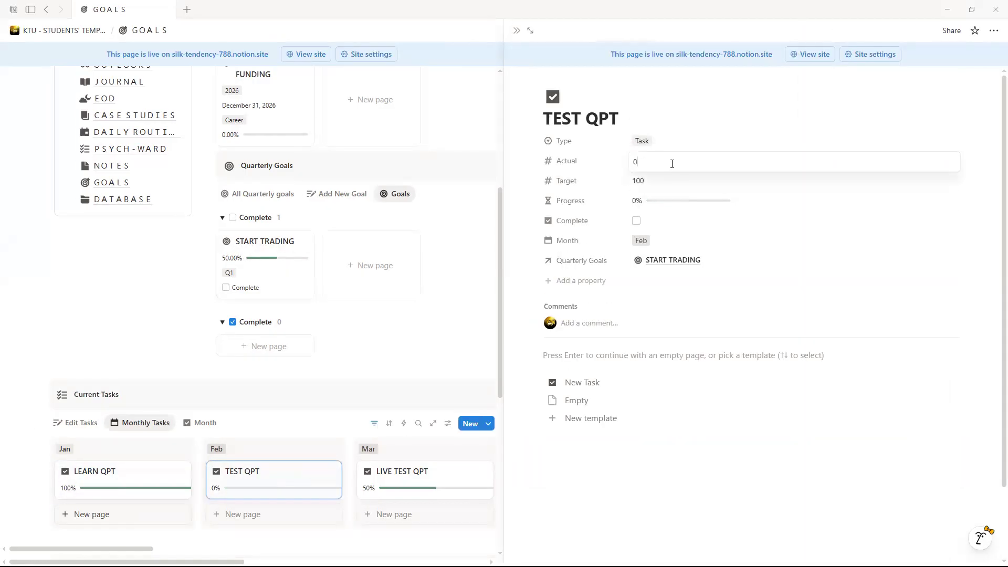
left_click(418, 332)
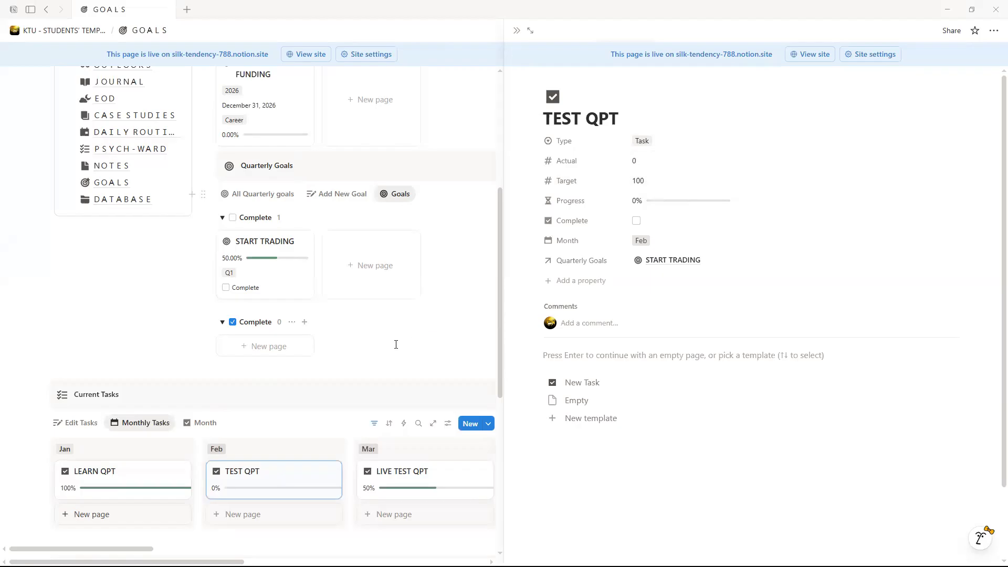
- Open the March LIVE TEST QPT task and set its Actual value to 1000
left_click(396, 478)
left_click(648, 163)
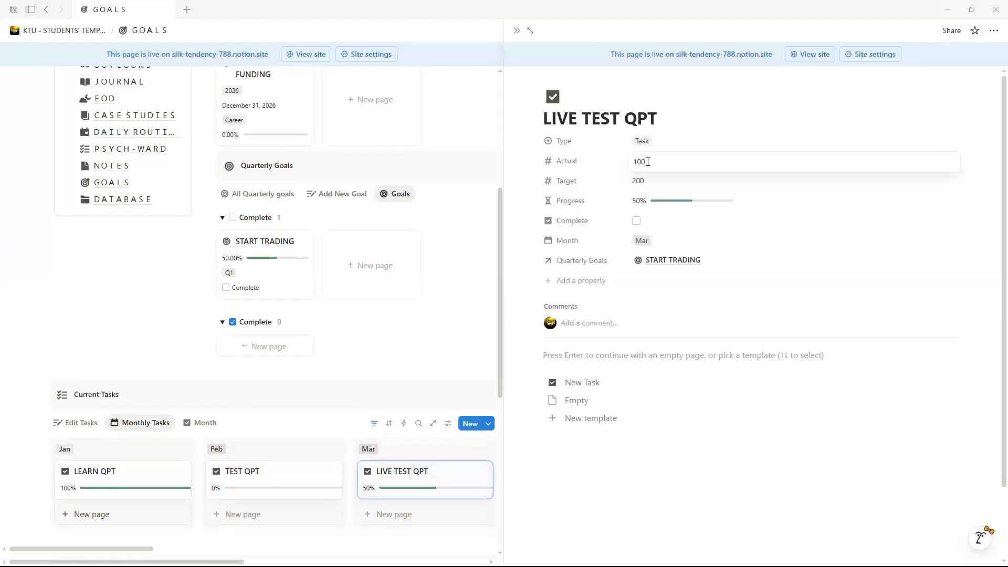
type("0")
key("Return")
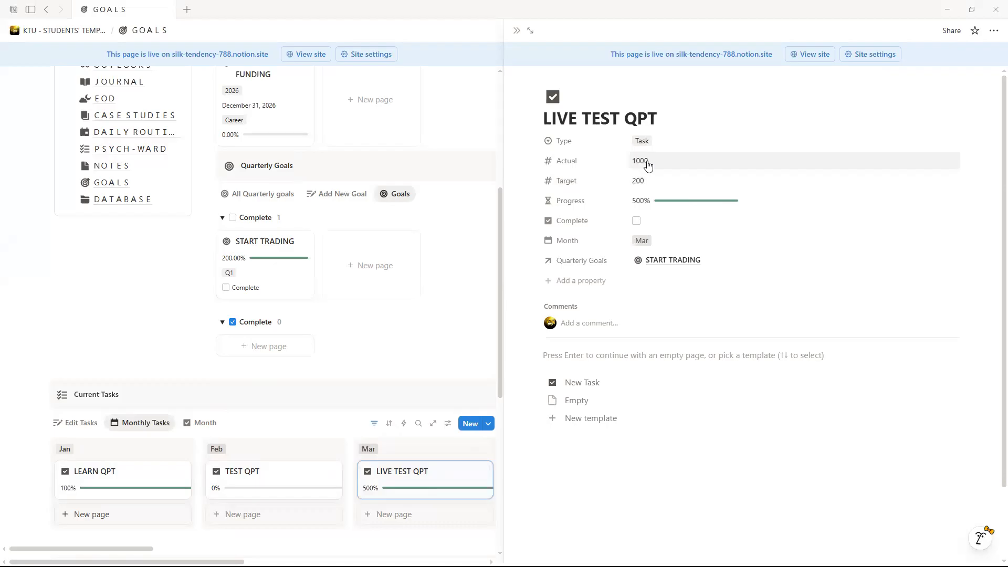
- Replace the LIVE TEST QPT task's Actual value with 0 and close the task
left_click(648, 162)
left_click_drag(648, 161, 624, 163)
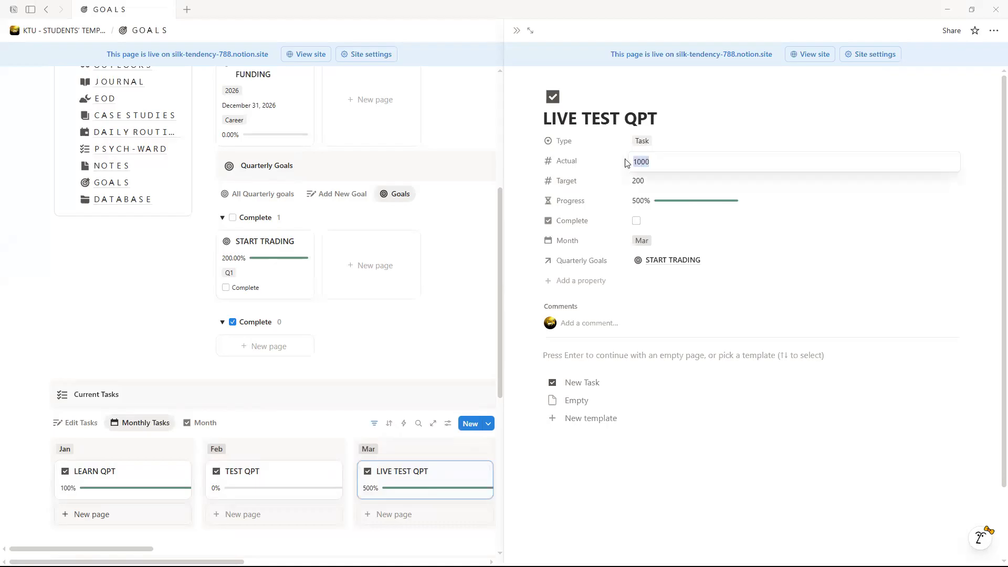
type("0")
key("Return")
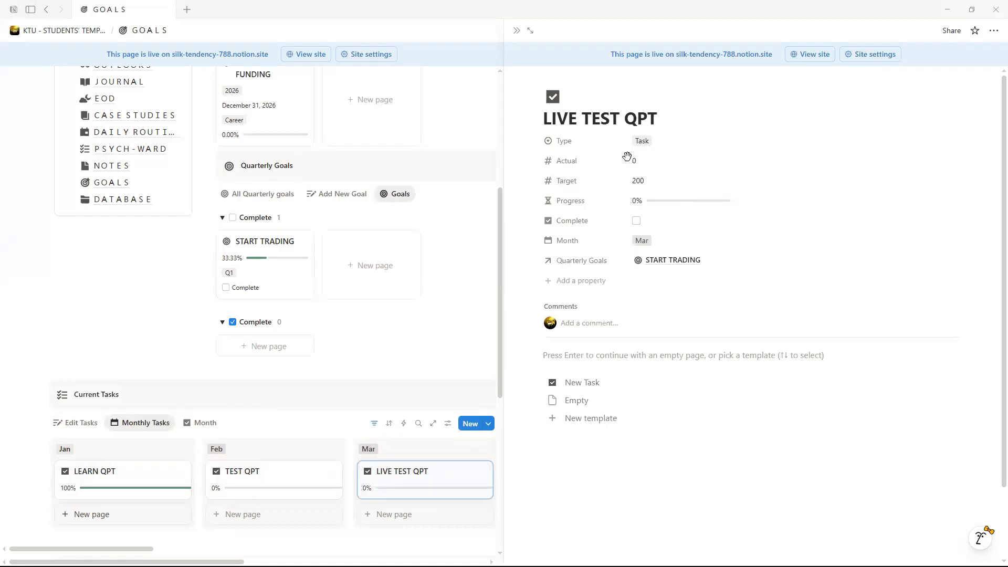
left_click(220, 341)
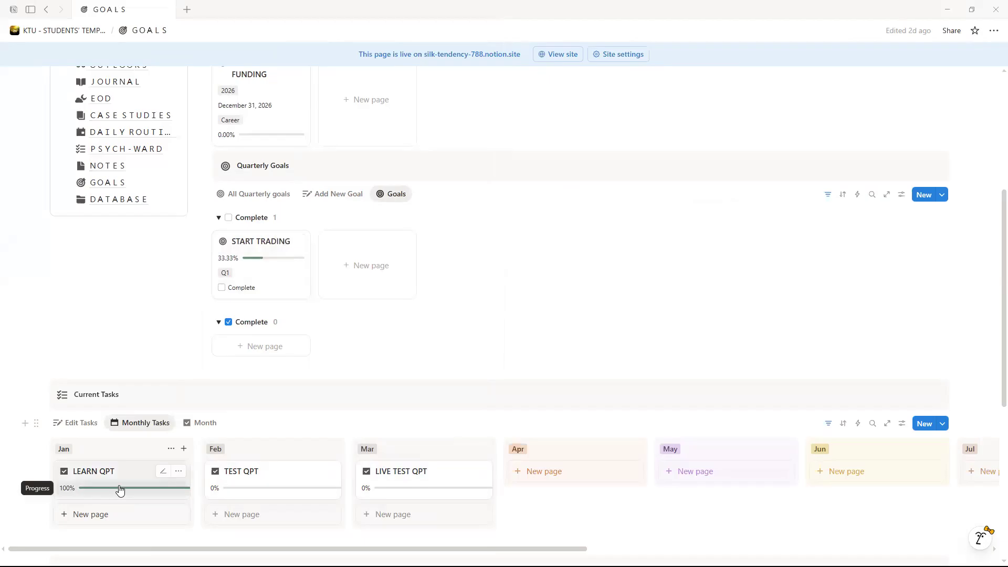
- Open the February TEST QPT task, set its Actual value to 50, and close the task
left_click(284, 478)
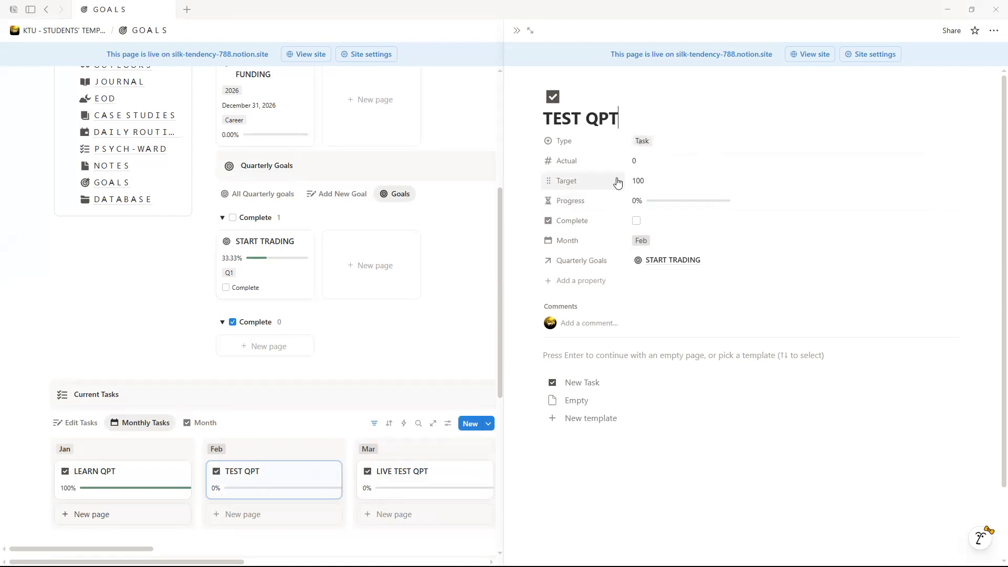
left_click(635, 164)
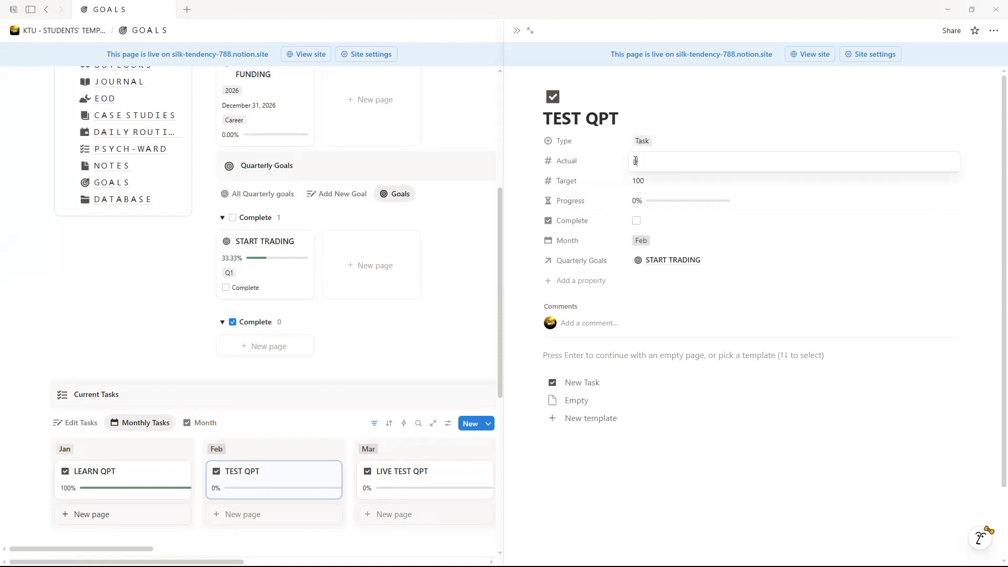
type("50")
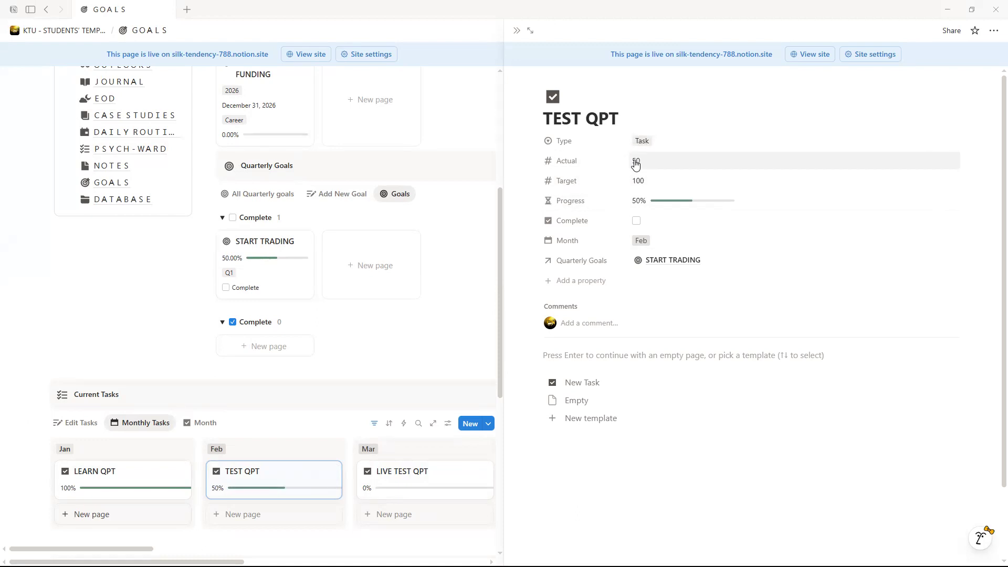
key("Return")
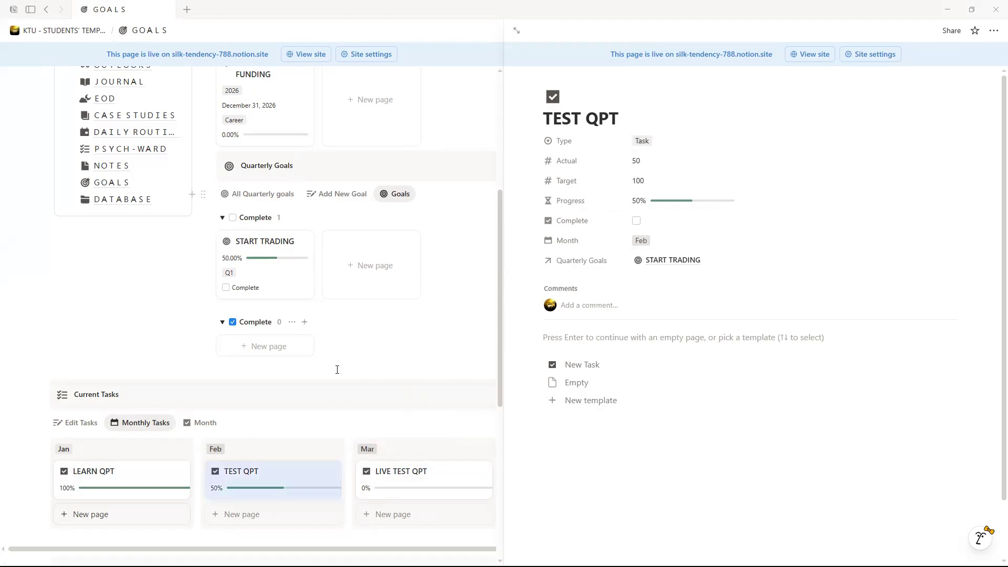
left_click(335, 365)
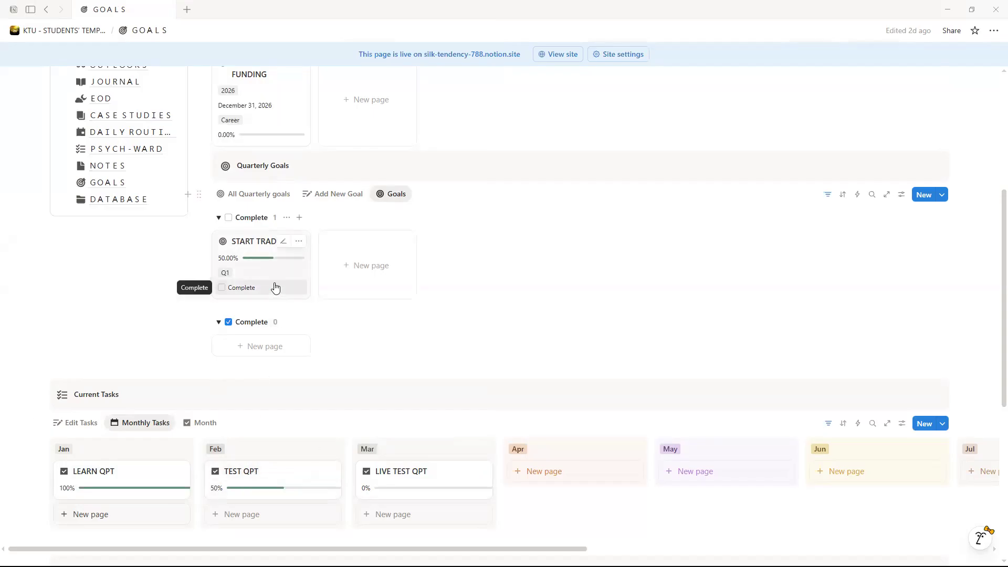
left_click(383, 487)
key("Up")
left_click(878, 308)
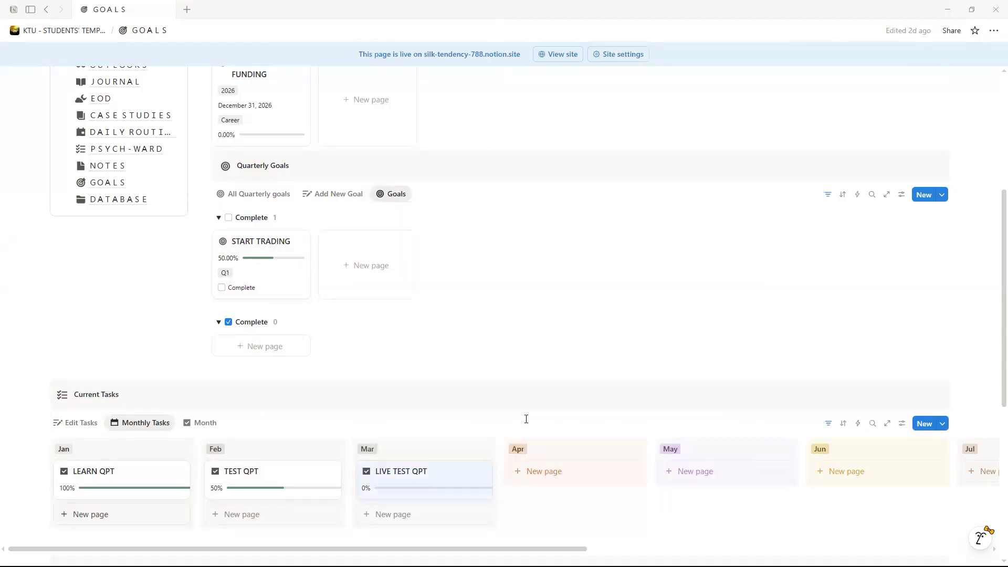
left_click(426, 479)
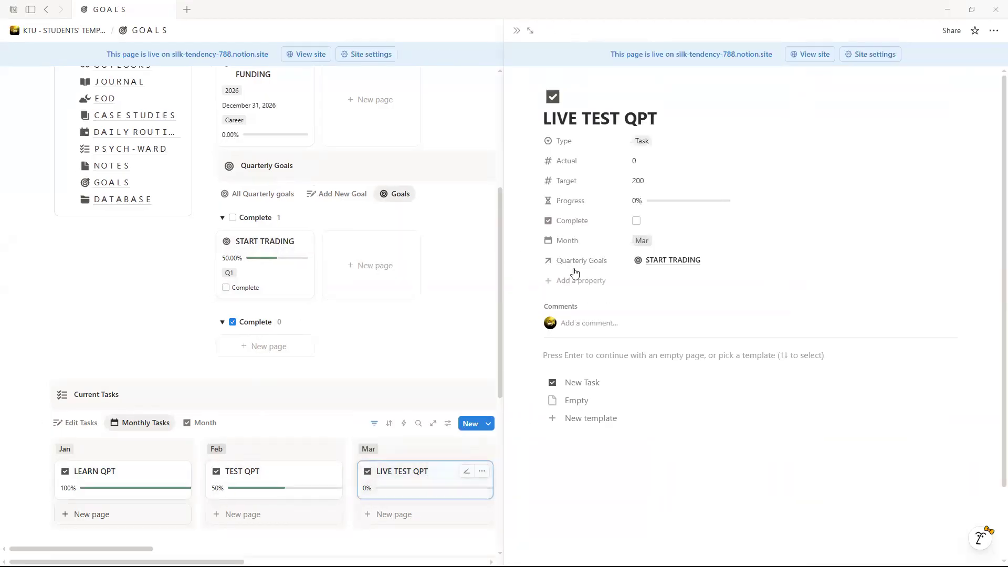
- Open the February TEST QPT task and set its Actual value to 100
left_click(289, 474)
left_click(638, 160)
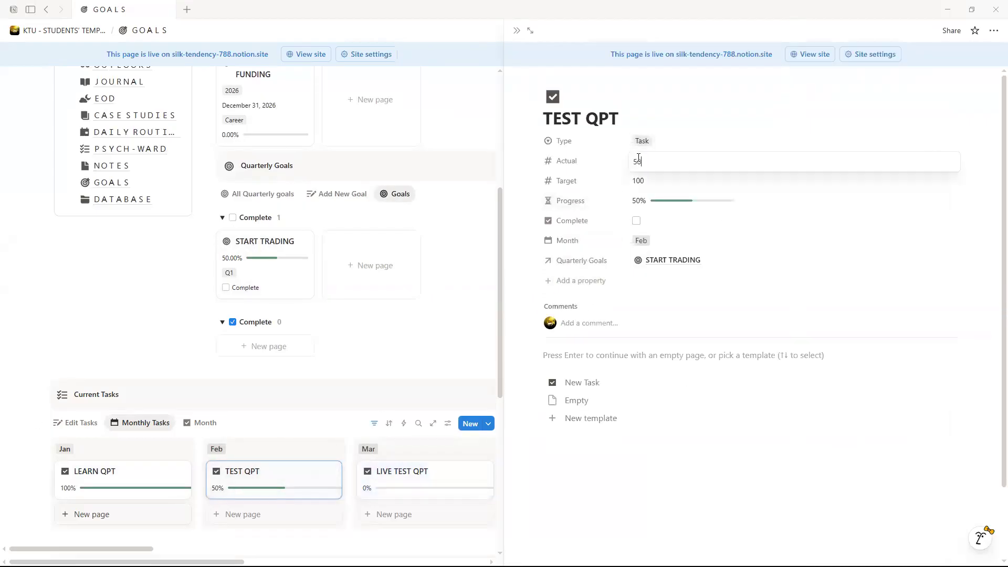
key("BackSpace")
key("BackSpace")
type("100")
key("Return")
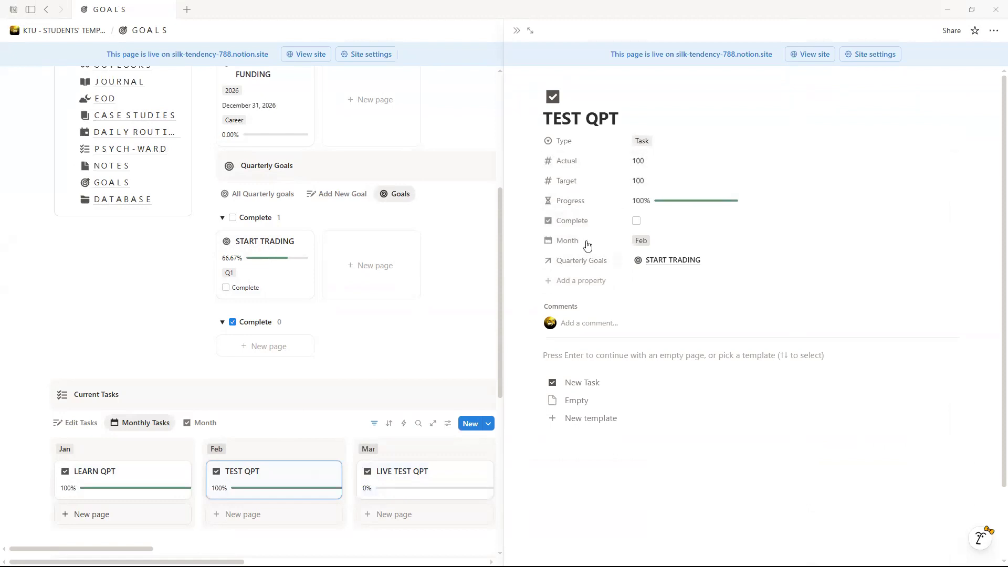
- Mark the TEST QPT task as complete, and unmark it again
left_click(636, 221)
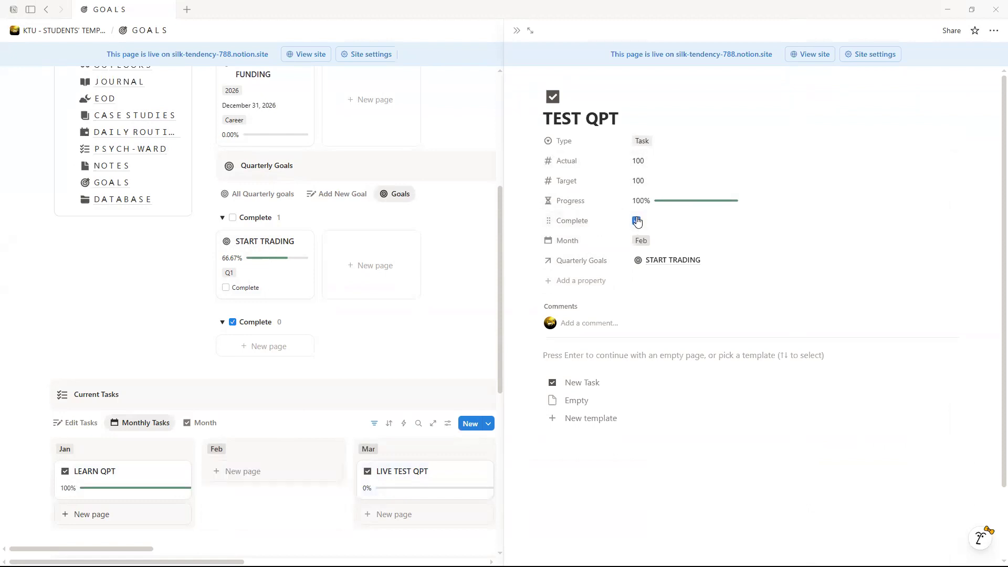
left_click(636, 220)
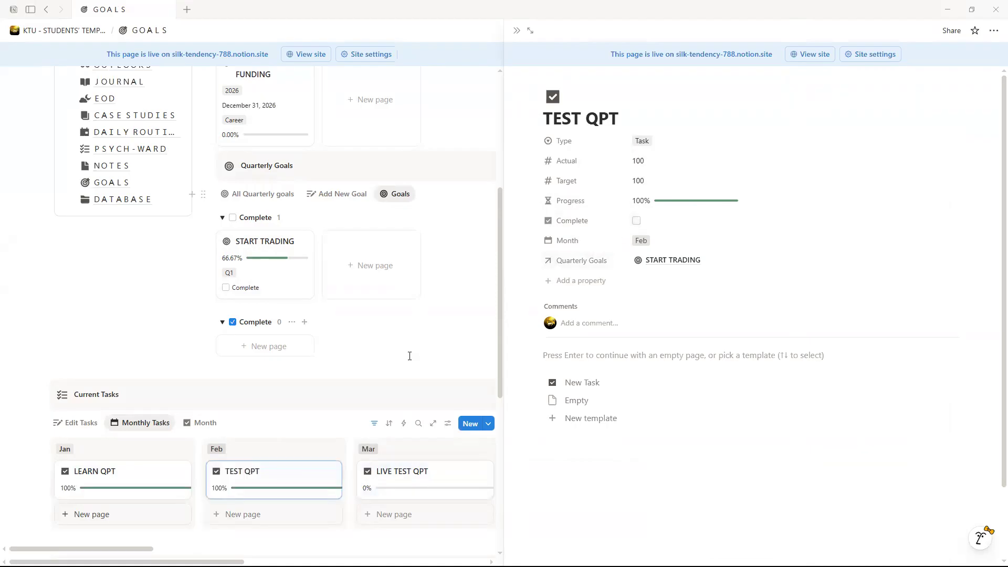
left_click(409, 389)
- Open the March LIVE TEST QPT task and set its Actual value to 20
left_click(406, 479)
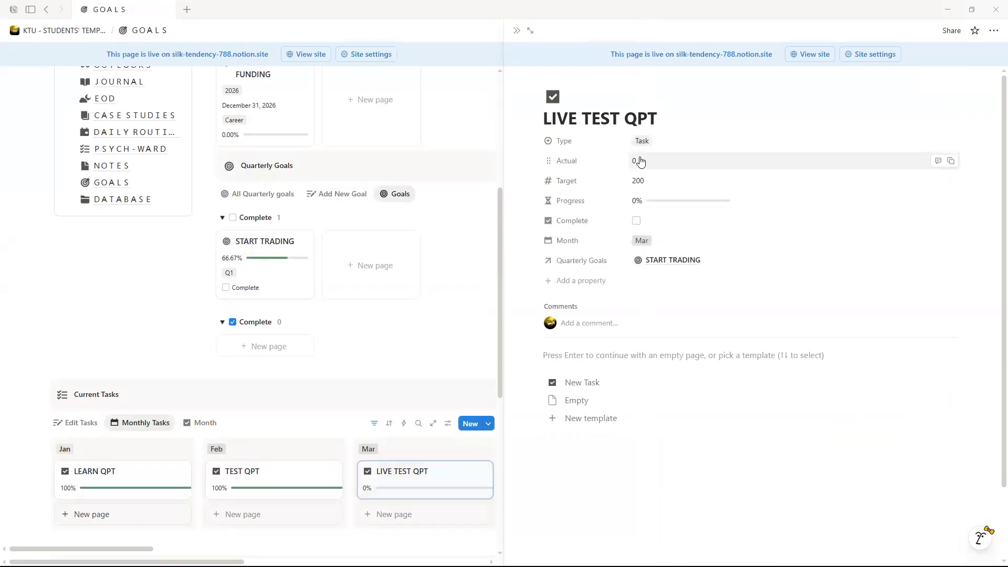
left_click(640, 160)
type("20")
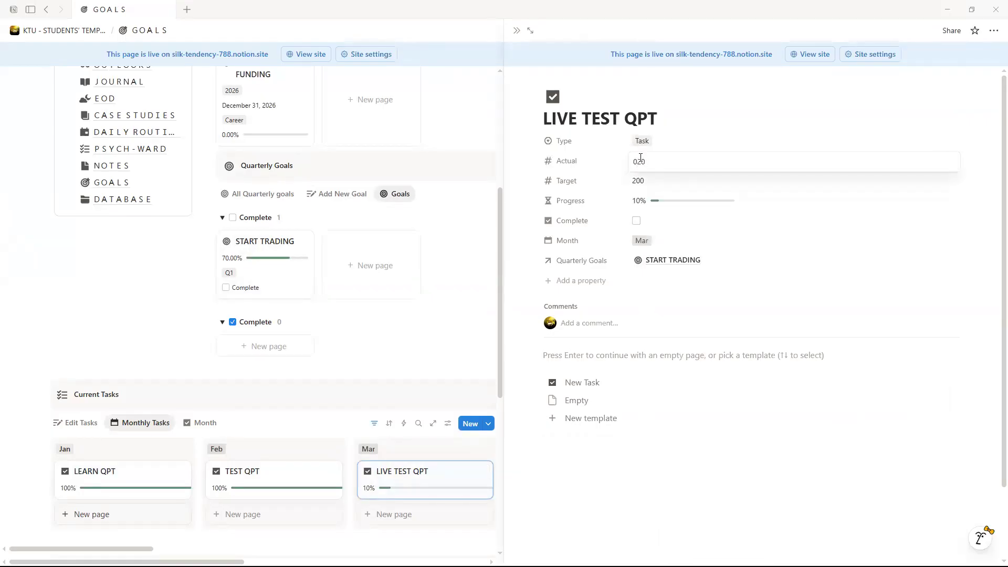
key("Return")
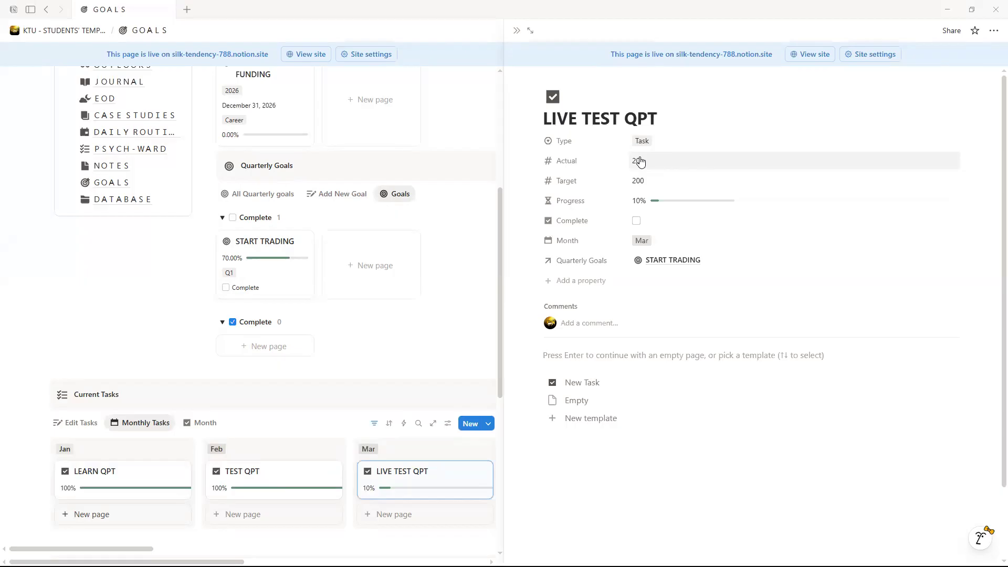
- Change the LIVE TEST QPT task's Actual value to 50
left_click(639, 160)
key("BackSpace")
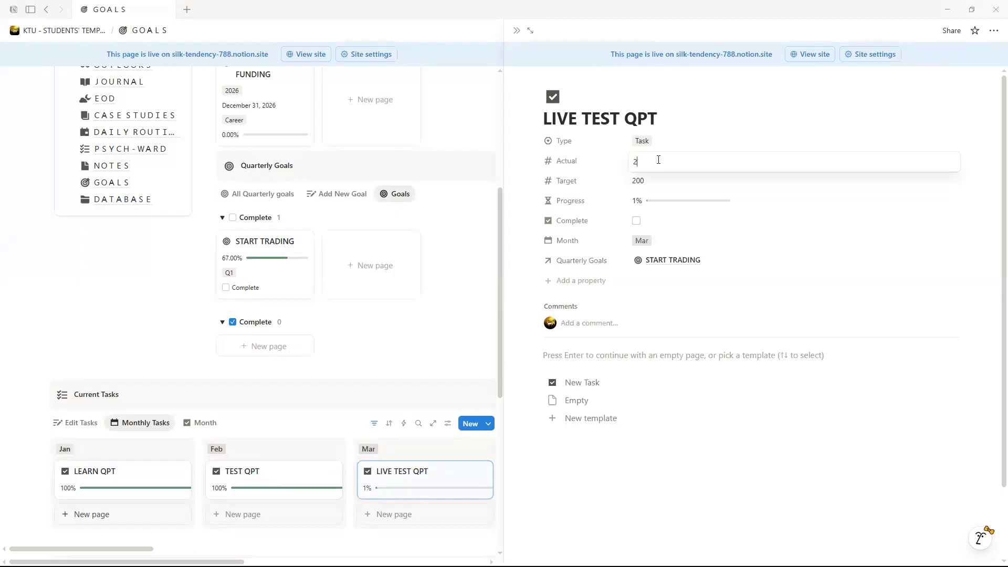
type("50")
key("Return")
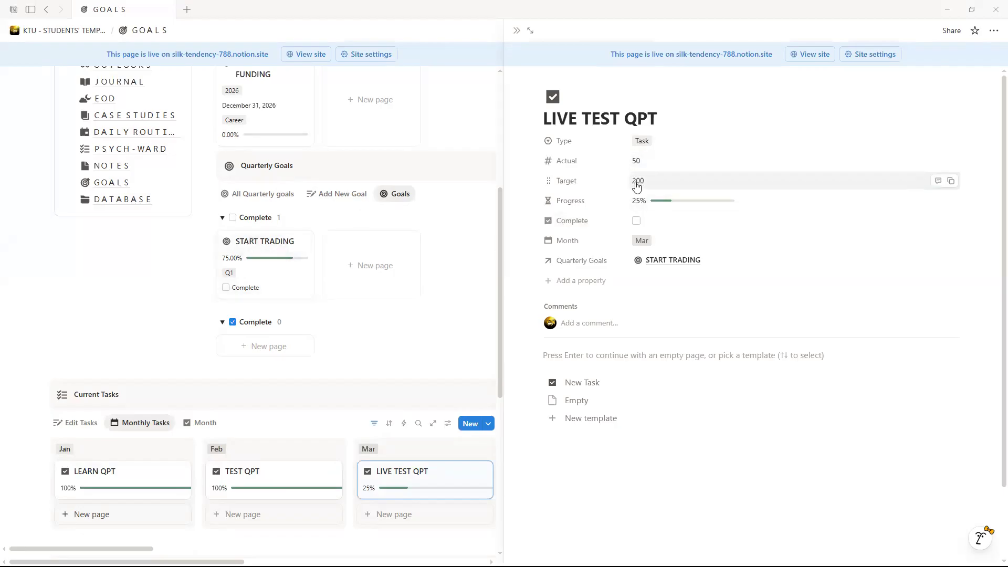
- Raise the LIVE TEST QPT task's Actual value to 120
left_click(641, 163)
key("BackSpace")
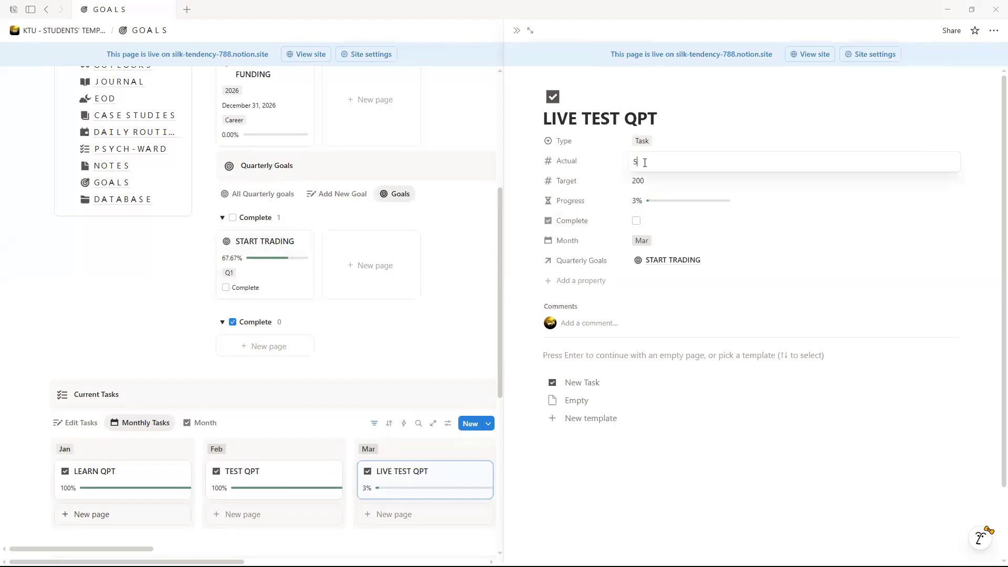
type("120")
key("Return")
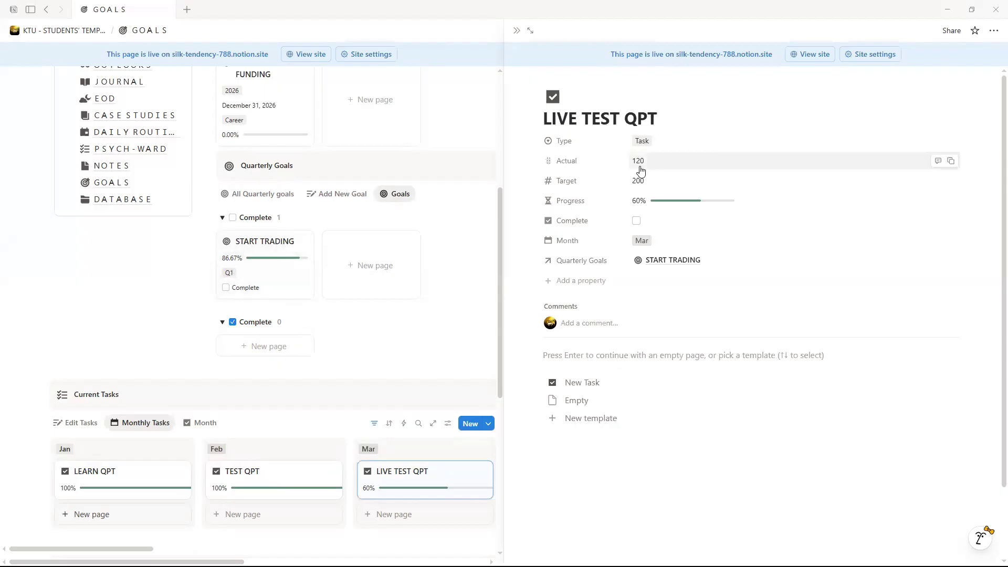
- Raise the LIVE TEST QPT task's Actual value to 180
left_click(644, 161)
key("BackSpace")
key("BackSpace")
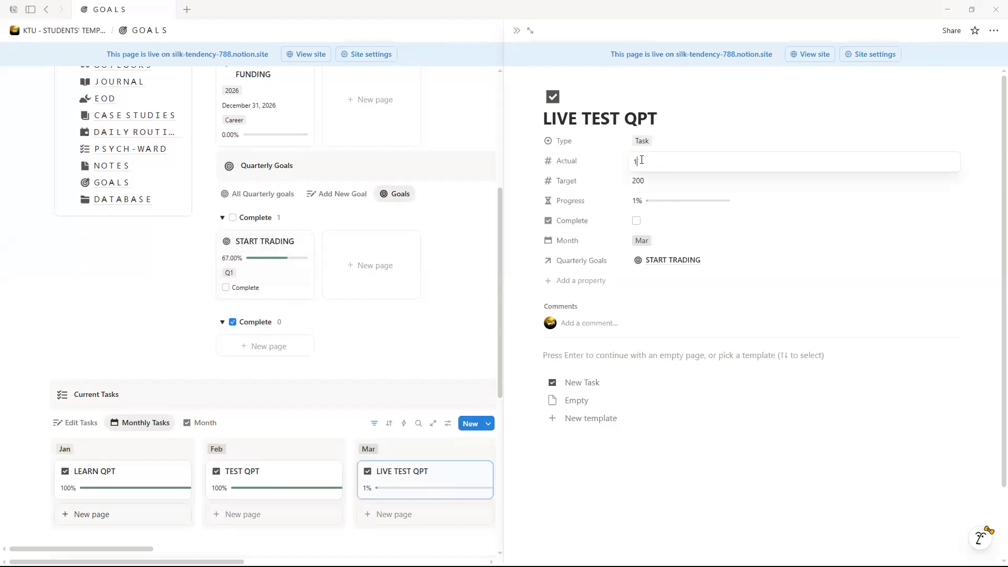
type("80")
key("Return")
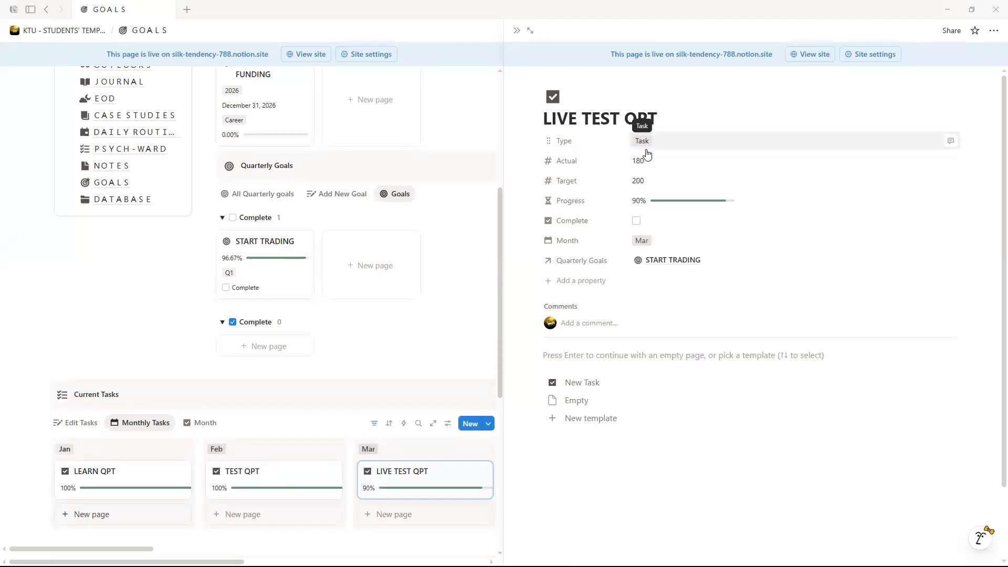
- Set the LIVE TEST QPT task's Actual value to 200 to match its target
left_click(645, 163)
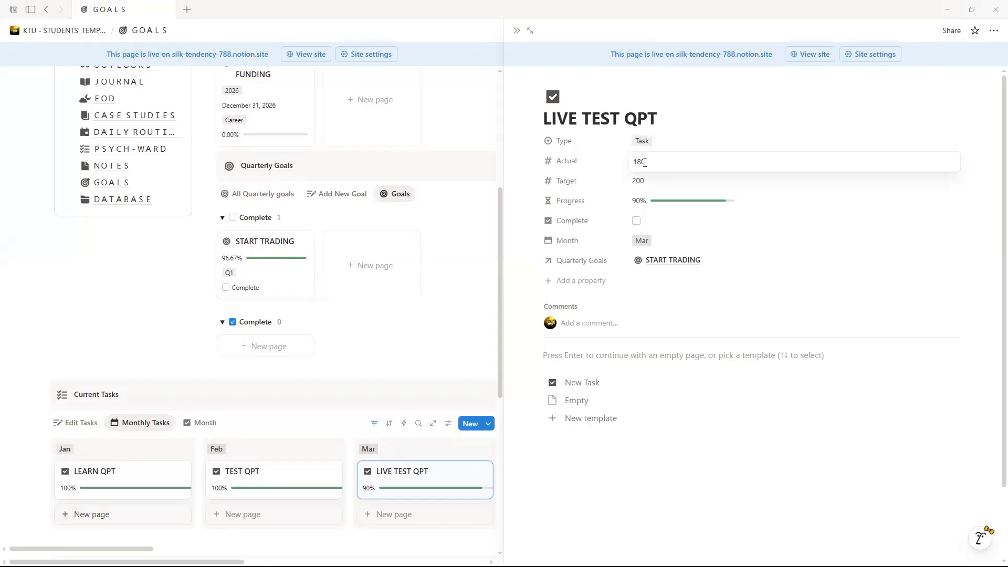
key("BackSpace")
key("BackSpace")
key("BackSpace")
type("200")
key("Return")
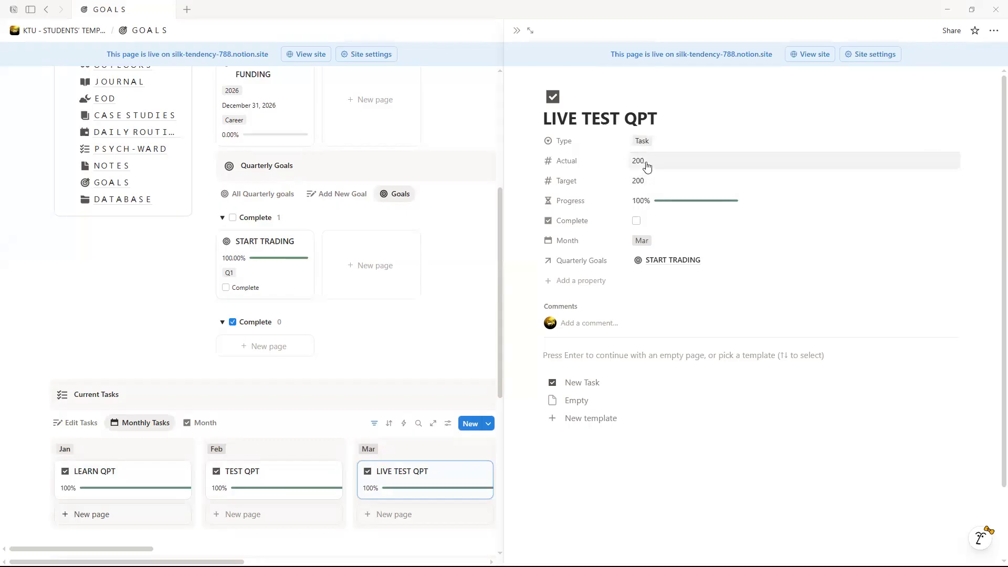
- Mark the LIVE TEST QPT task as complete, unmark it again, and close the task
left_click(635, 221)
left_click(635, 221)
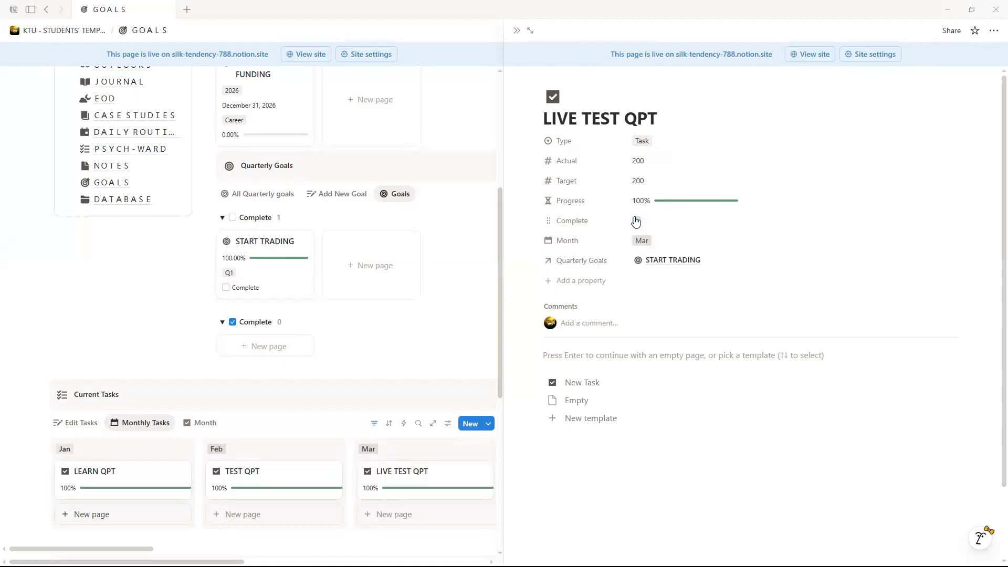
left_click(445, 313)
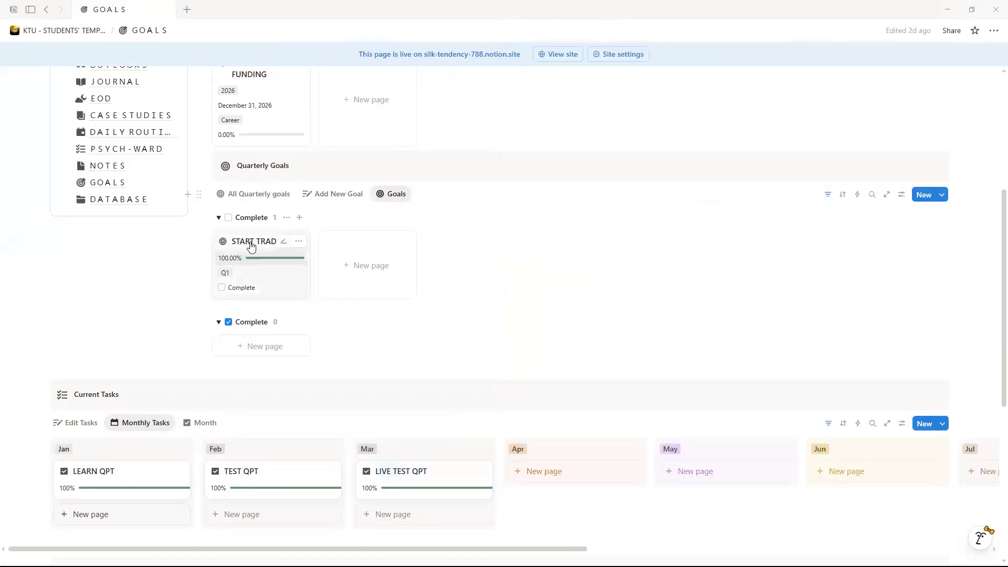
- Add a new goal titled "Continue trading" to the incomplete Quarterly Goals and close its page
scroll(271, 126, "up", 2)
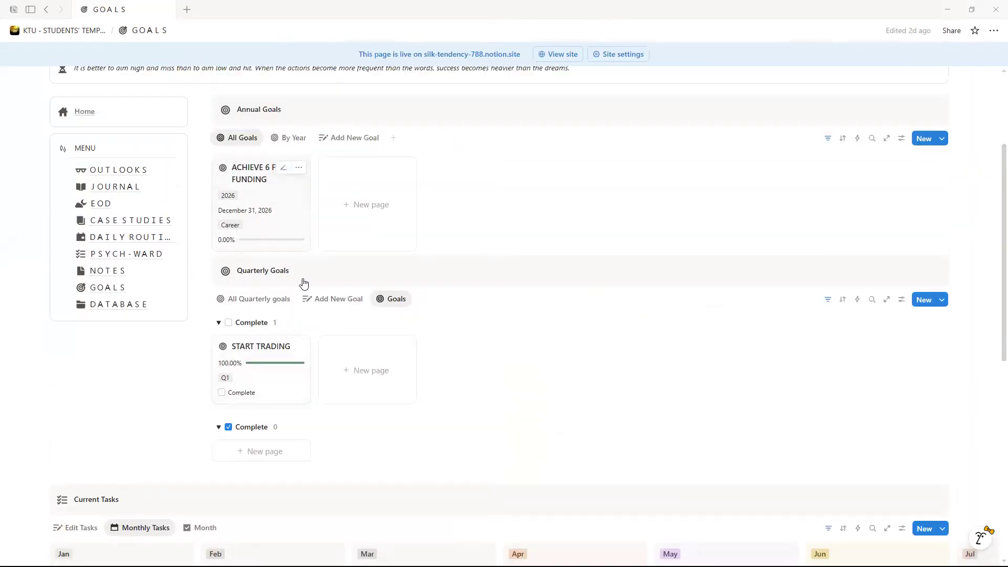
left_click(365, 368)
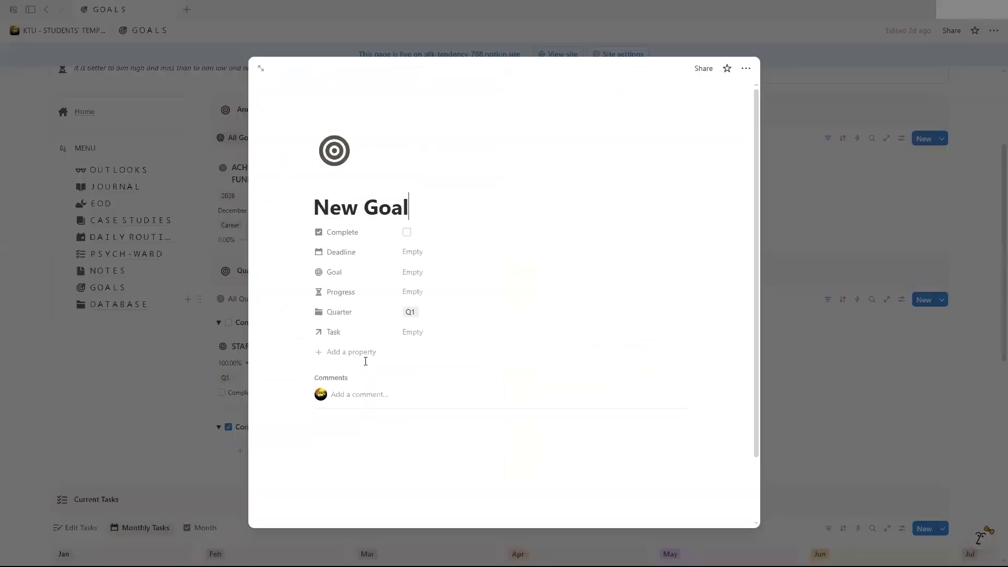
key("BackSpace")
key("BackSpace")
key("BackSpace")
key("BackSpace")
key("BackSpace")
key("BackSpace")
key("BackSpace")
key("BackSpace")
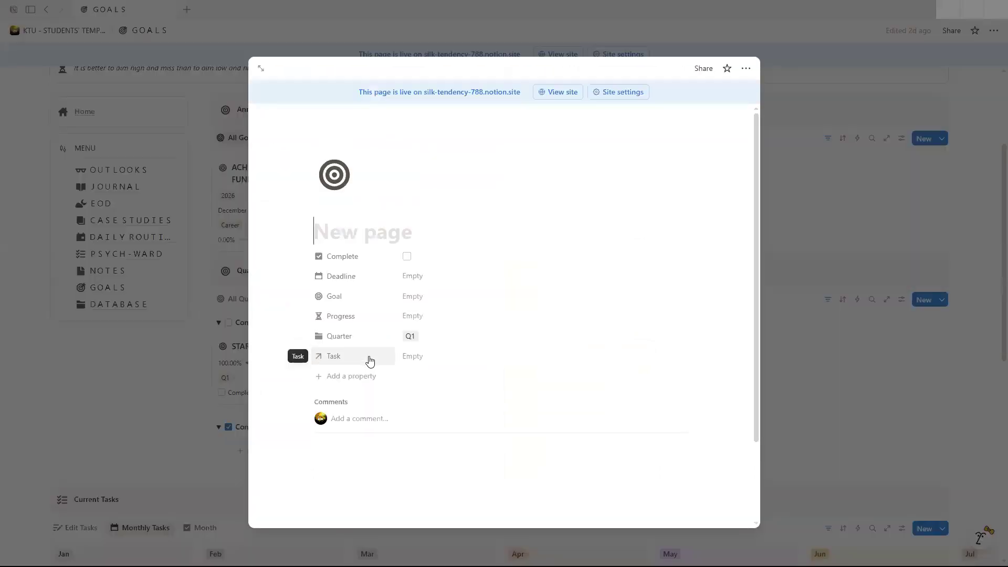
type("Conti")
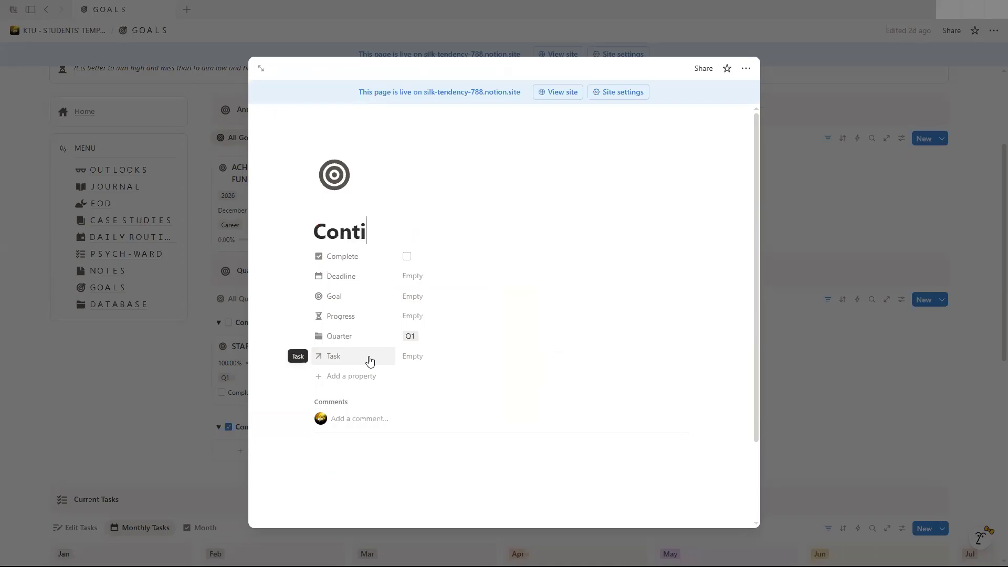
type("nue trad")
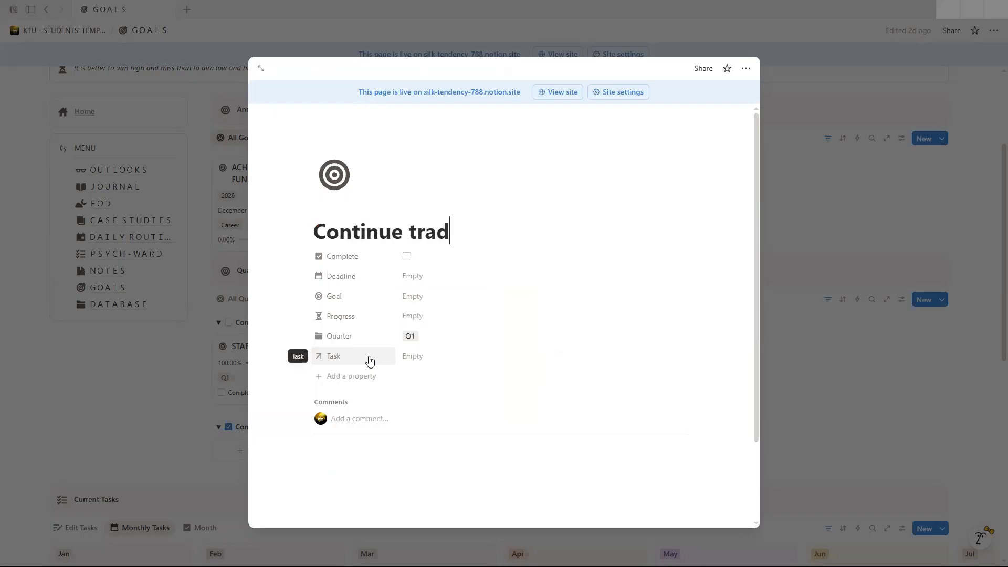
type("ing")
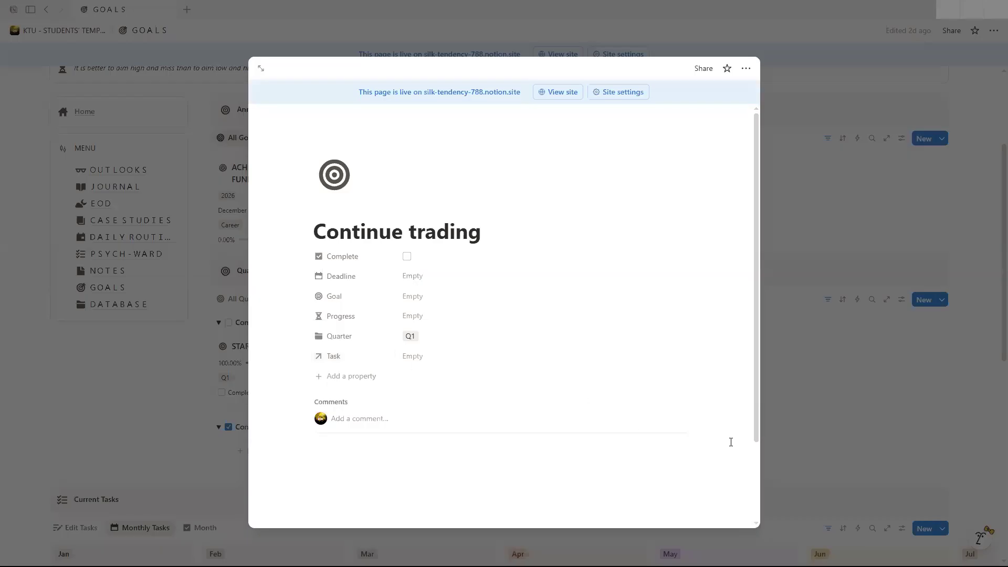
left_click(811, 417)
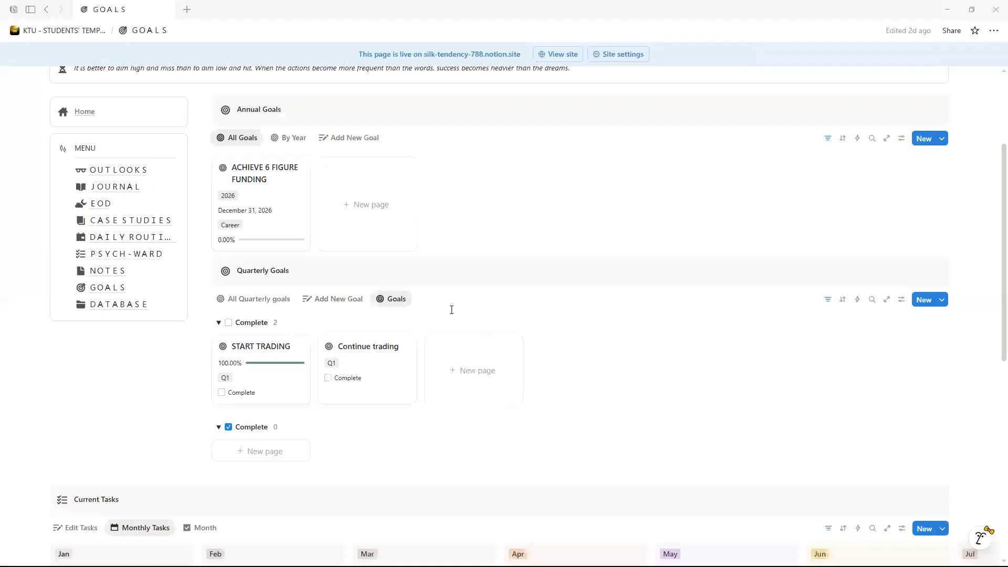
- Reopen the Continue trading goal, change its Quarter to Q2, and close it
left_click(356, 362)
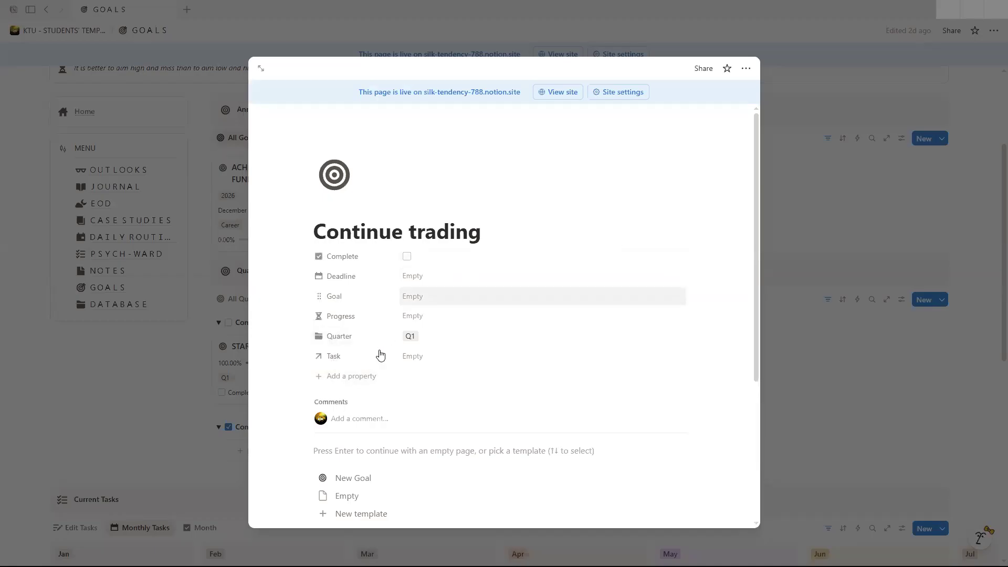
left_click(410, 333)
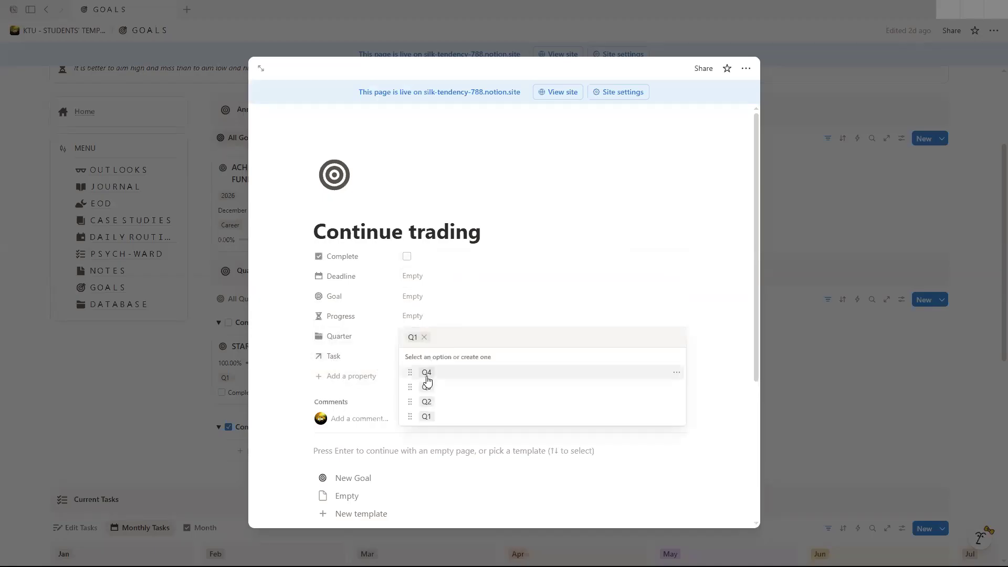
left_click(430, 402)
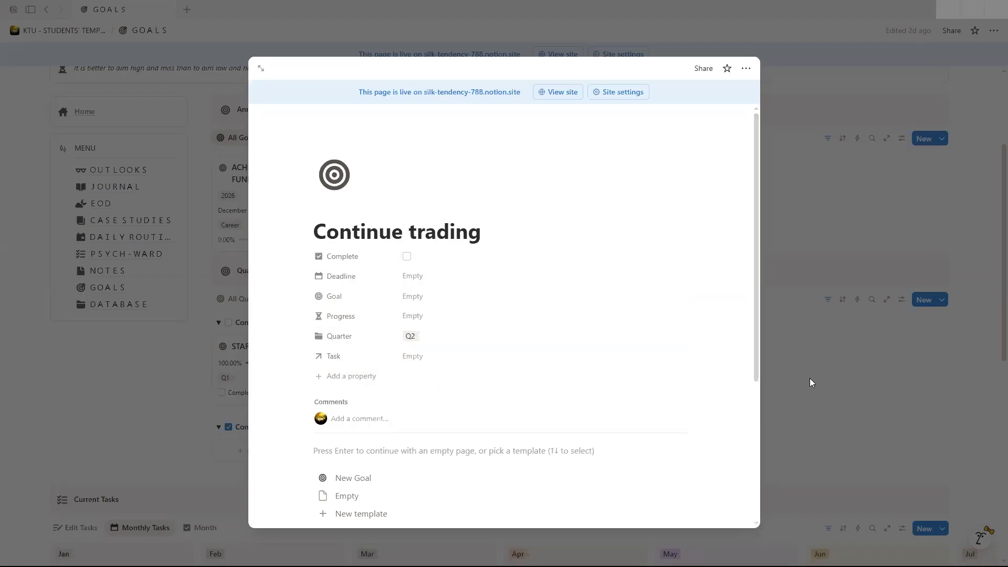
left_click(809, 378)
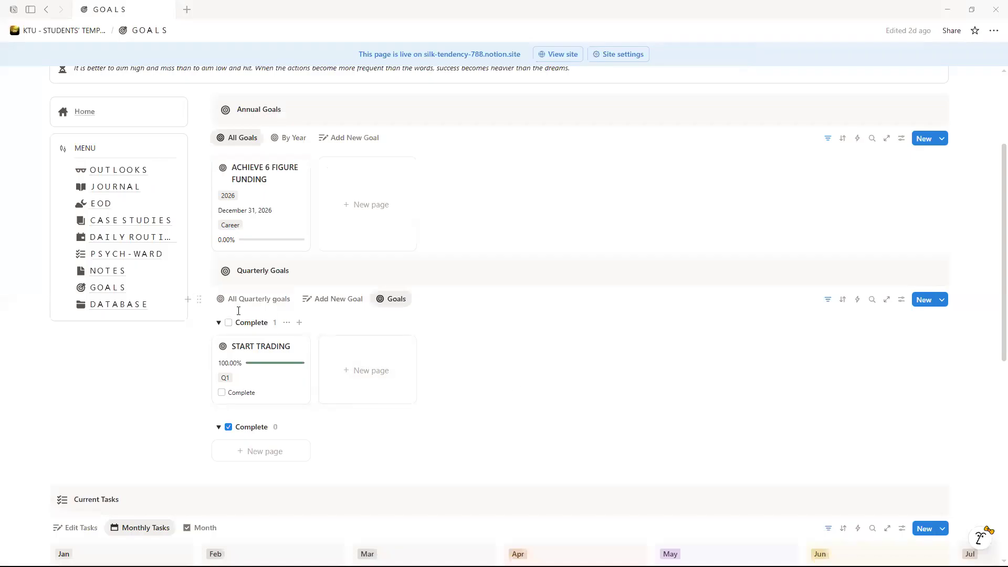
- Show all quarterly goals by quarter and delete the duplicate "Continue trading" goal from Q2
left_click(354, 305)
left_click(259, 300)
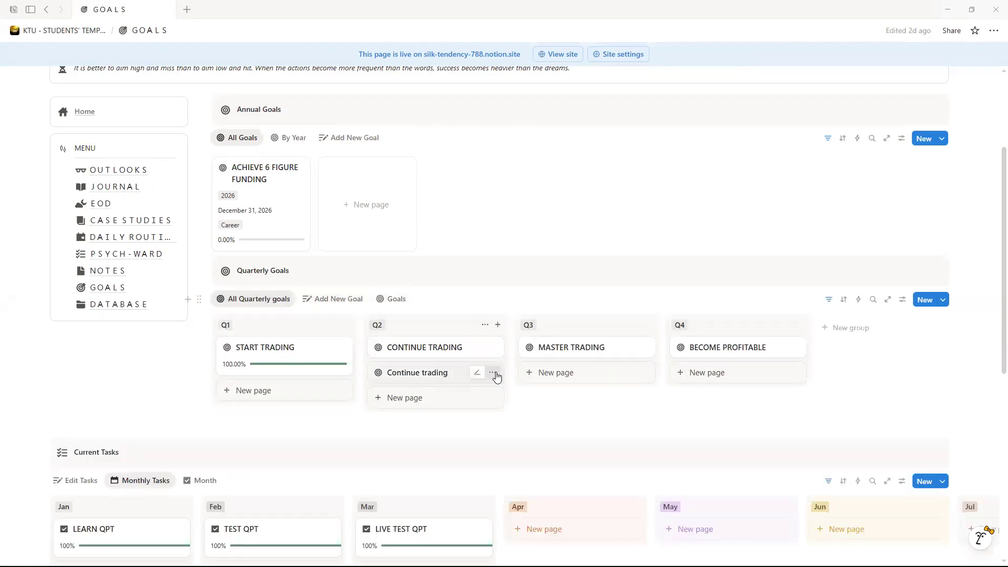
left_click(492, 373)
left_click(524, 343)
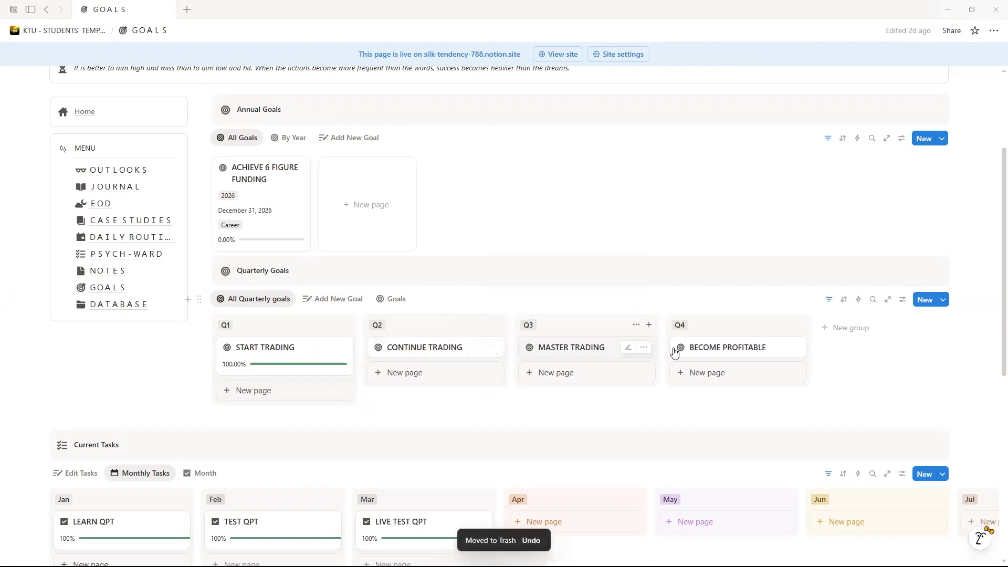
- Open the START TRADING goal in Q1 and mark it as complete
left_click(278, 352)
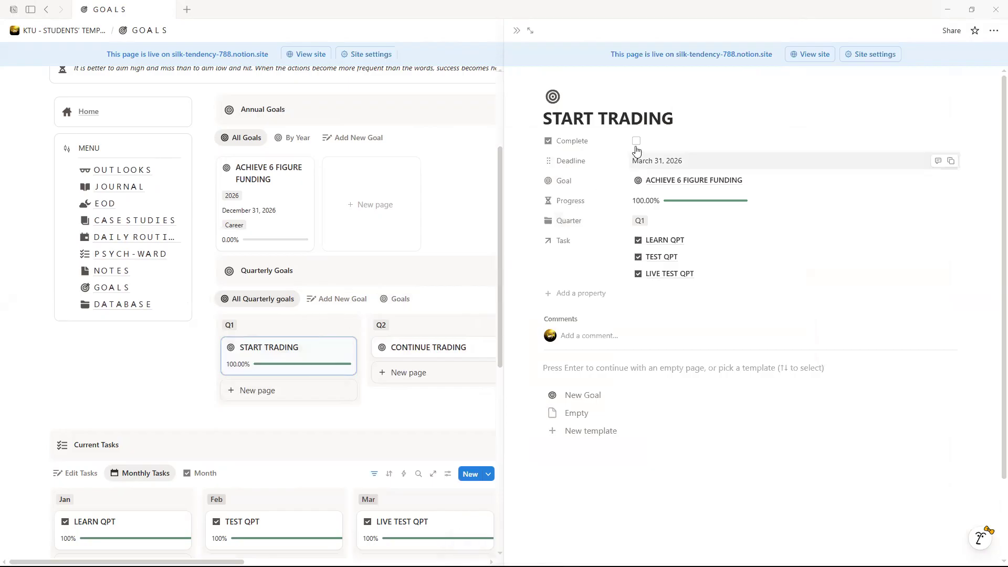
left_click(635, 147)
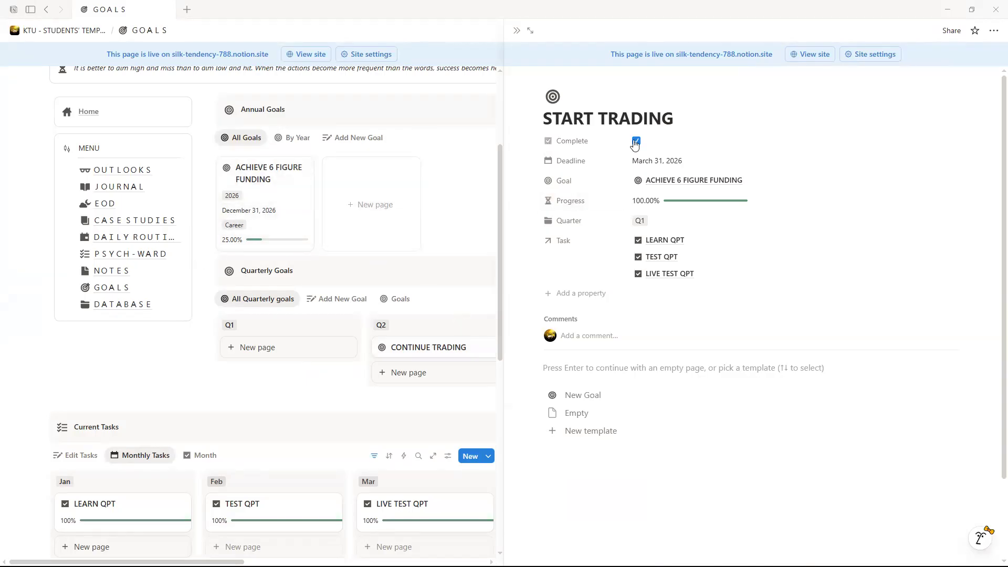
- Mark the CONTINUE TRADING goal in Q2 as complete, unmark it again, and close its page
left_click(450, 353)
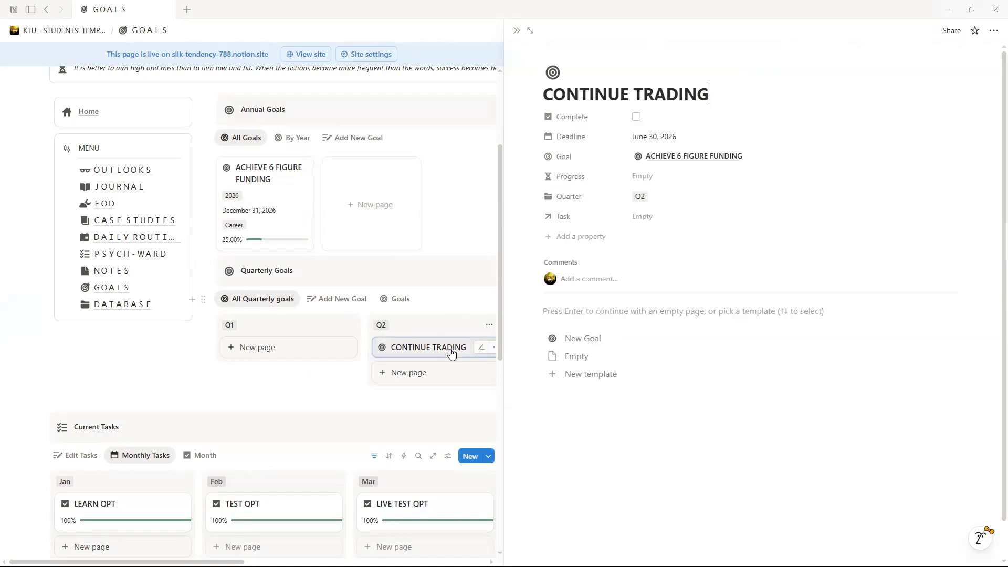
left_click(637, 146)
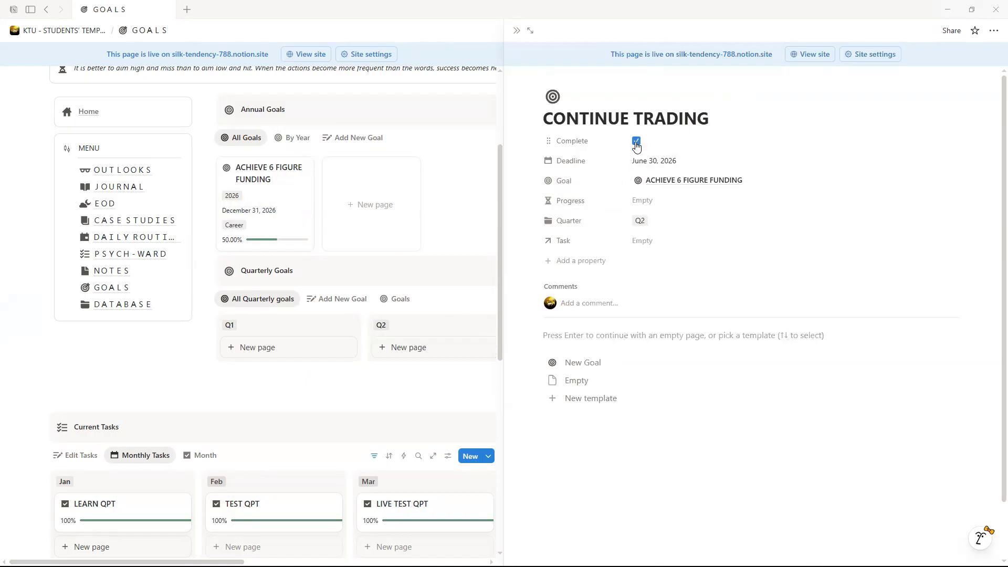
left_click(637, 146)
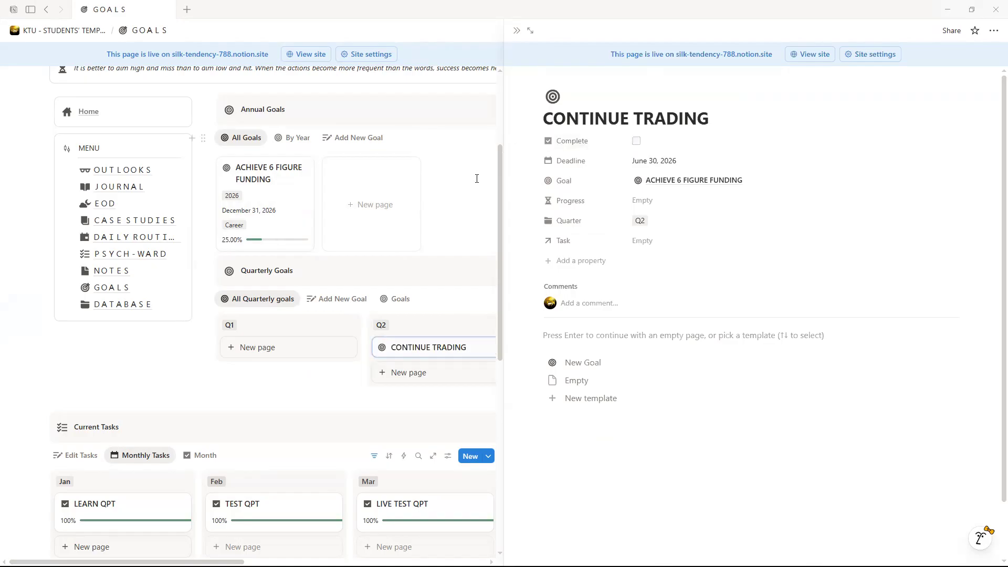
left_click(473, 202)
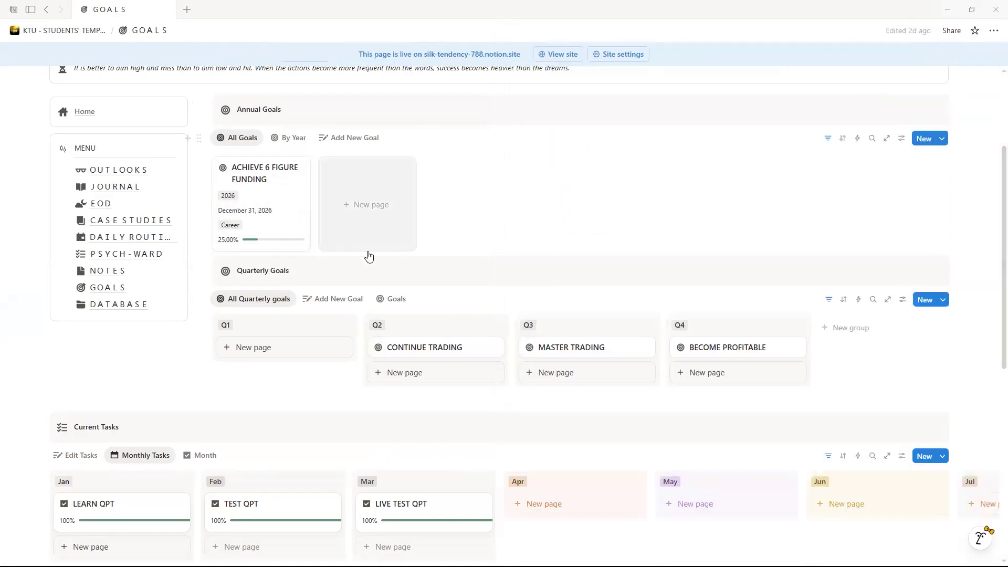
- Add a new annual goal and set its Category to Health & Fitness
left_click(350, 212)
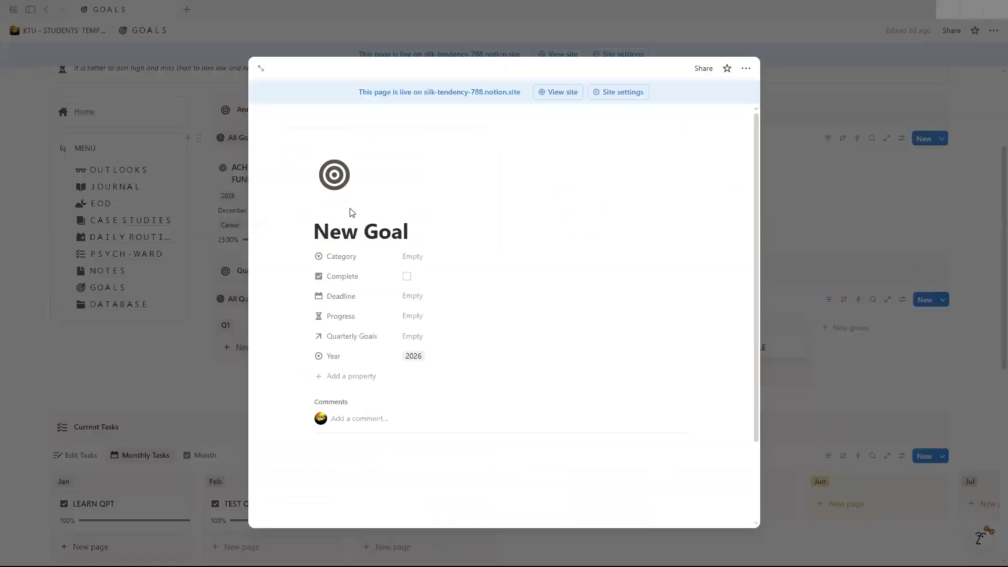
left_click(408, 256)
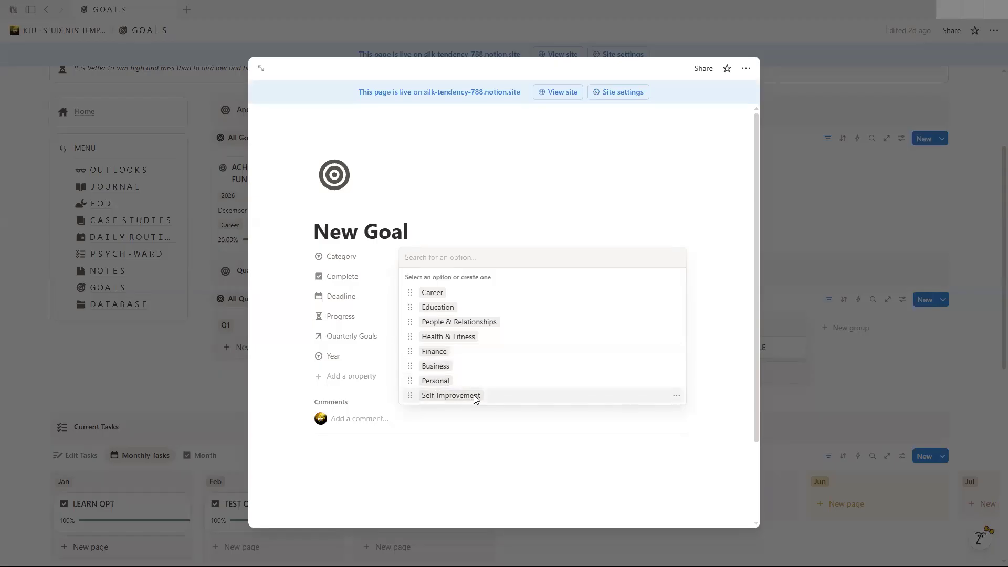
left_click(447, 216)
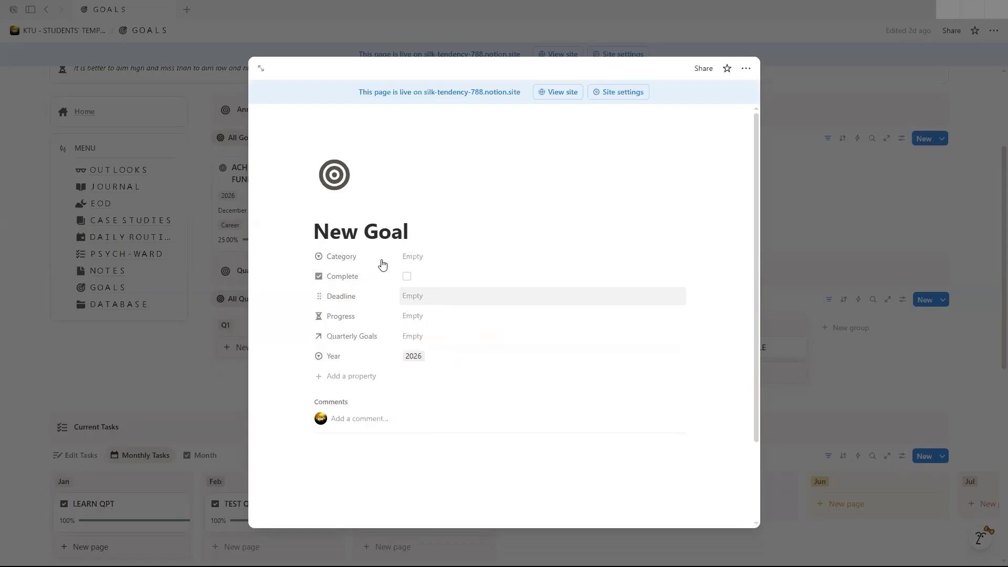
left_click(408, 256)
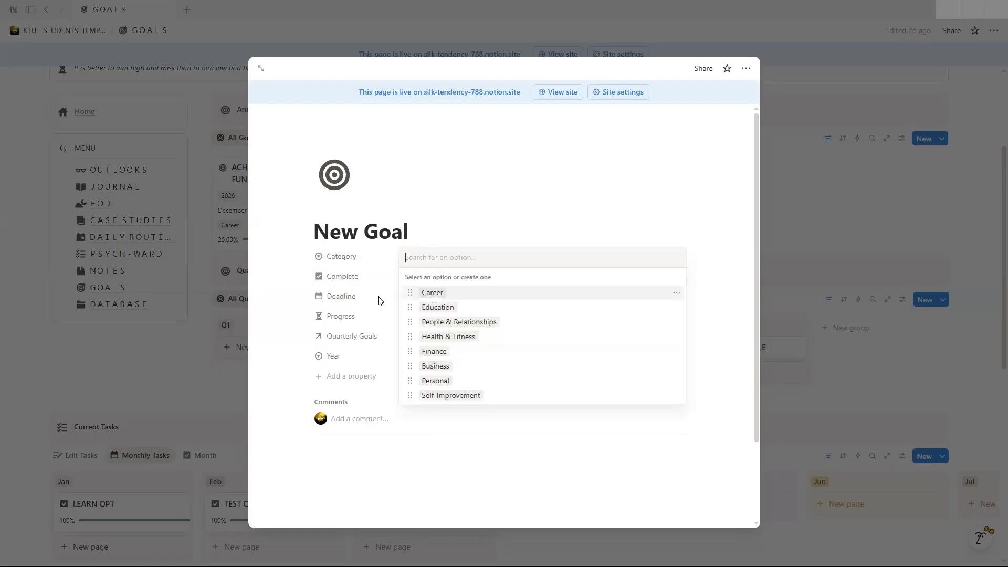
left_click(447, 338)
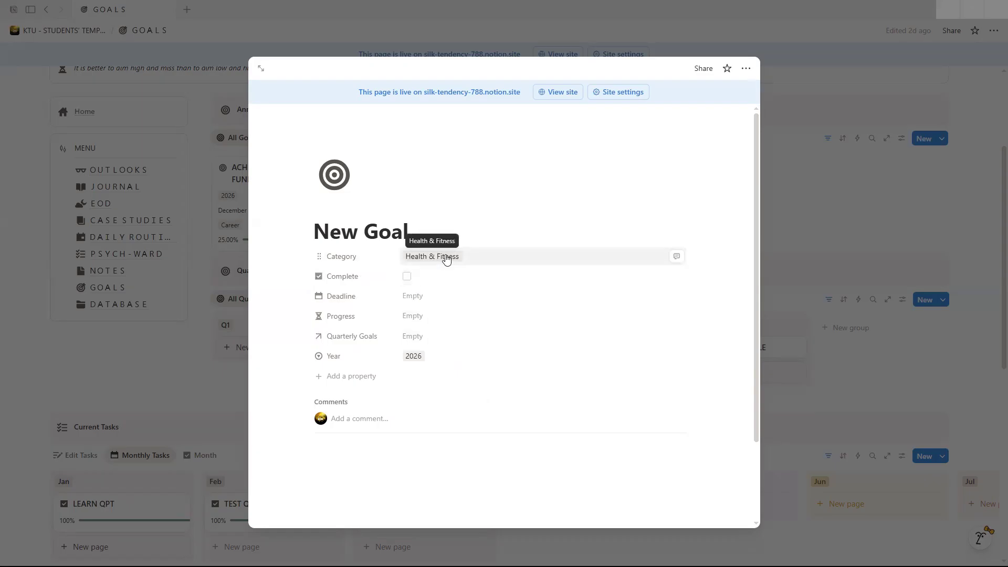
- Replace the new annual goal's title with "Loss Weight"
left_click_drag(420, 227, 292, 231)
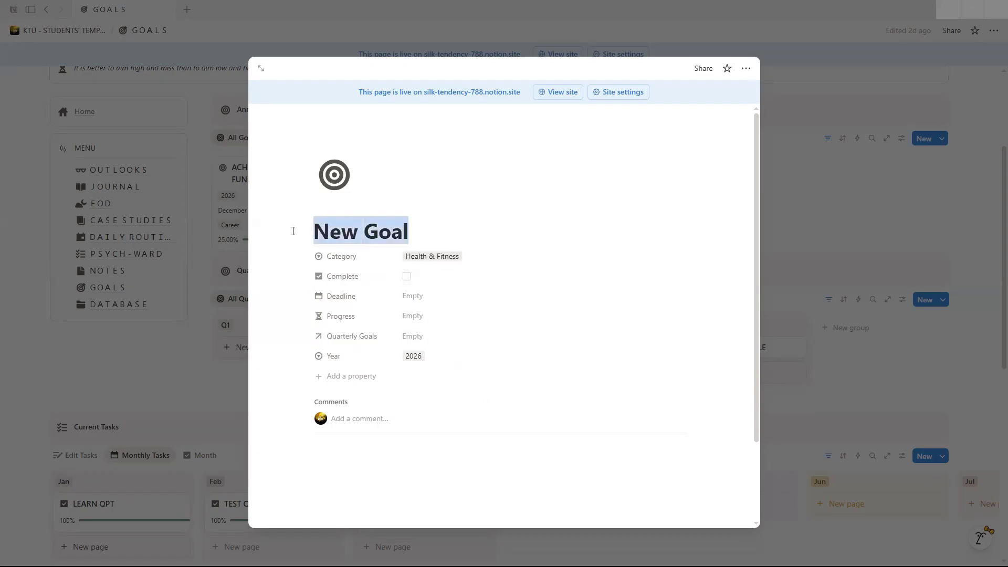
type("Be")
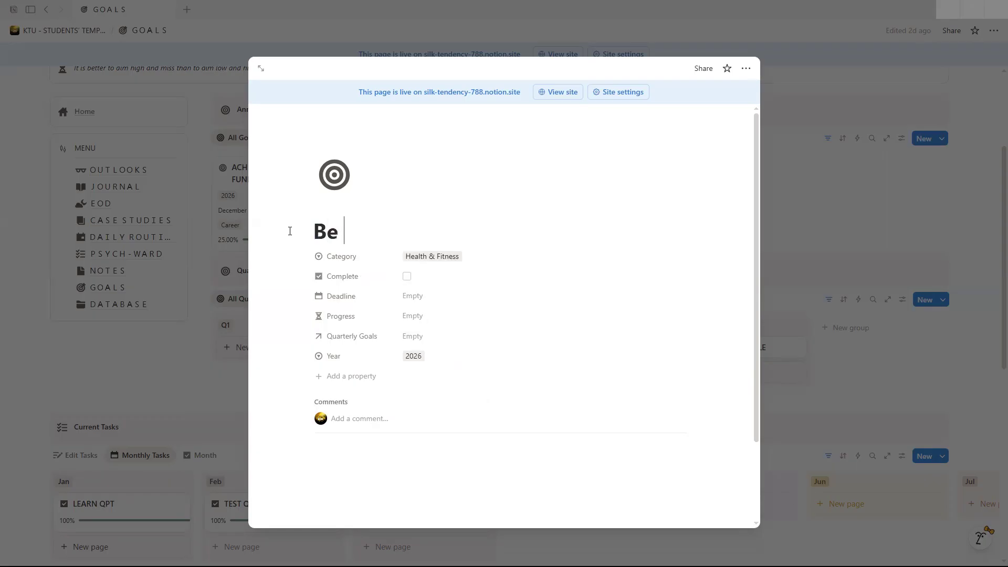
key("BackSpace")
key("BackSpace")
key("BackSpace")
type("Loss W")
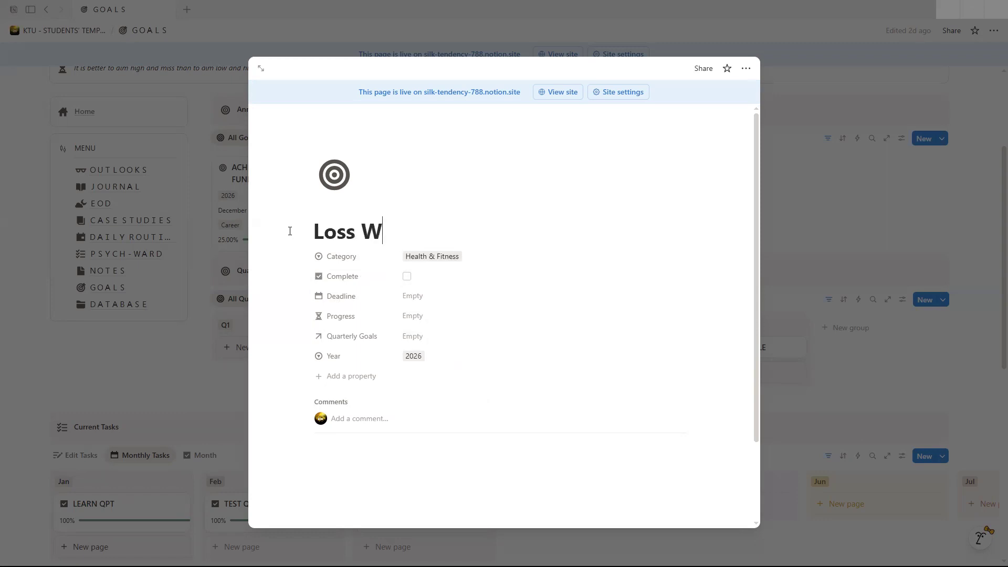
type("eight")
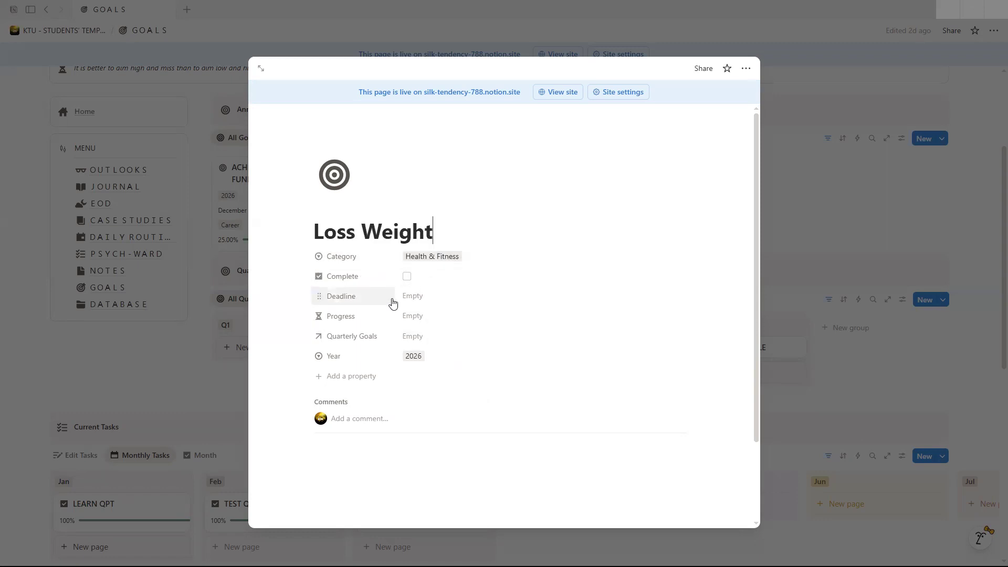
- Set the Loss Weight goal's Deadline to December 31, 2026
left_click(411, 296)
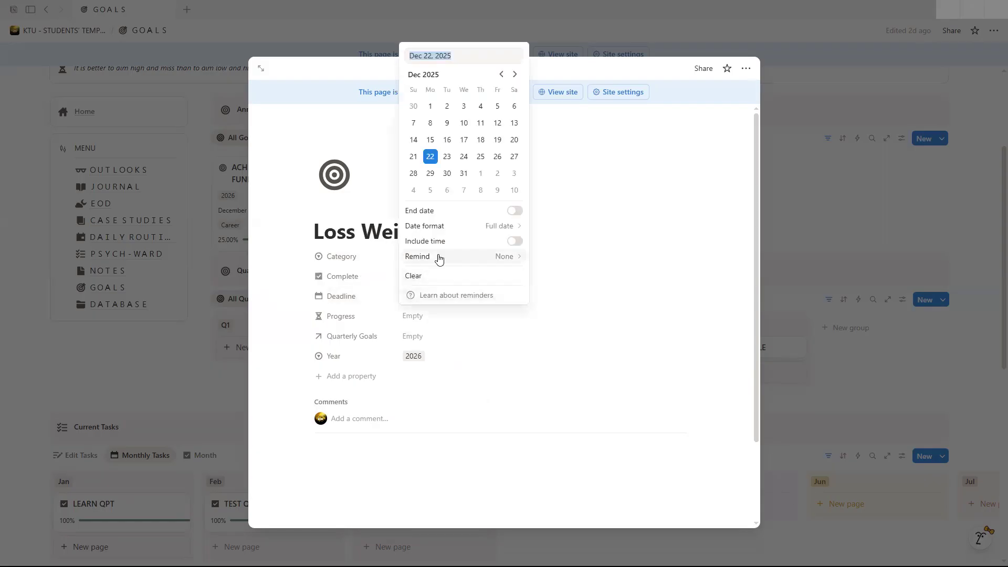
left_click(514, 74)
left_click(515, 74)
left_click(516, 75)
left_click(516, 75)
left_click(516, 75)
left_click(516, 75)
left_click(516, 74)
left_click(515, 75)
left_click(516, 74)
left_click(515, 75)
left_click(516, 75)
left_click(516, 75)
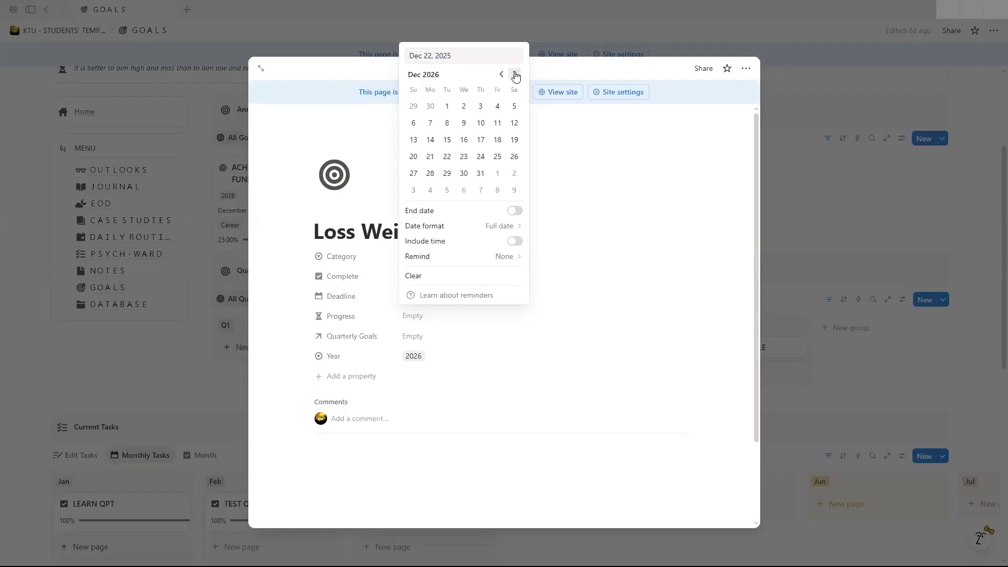
left_click(481, 173)
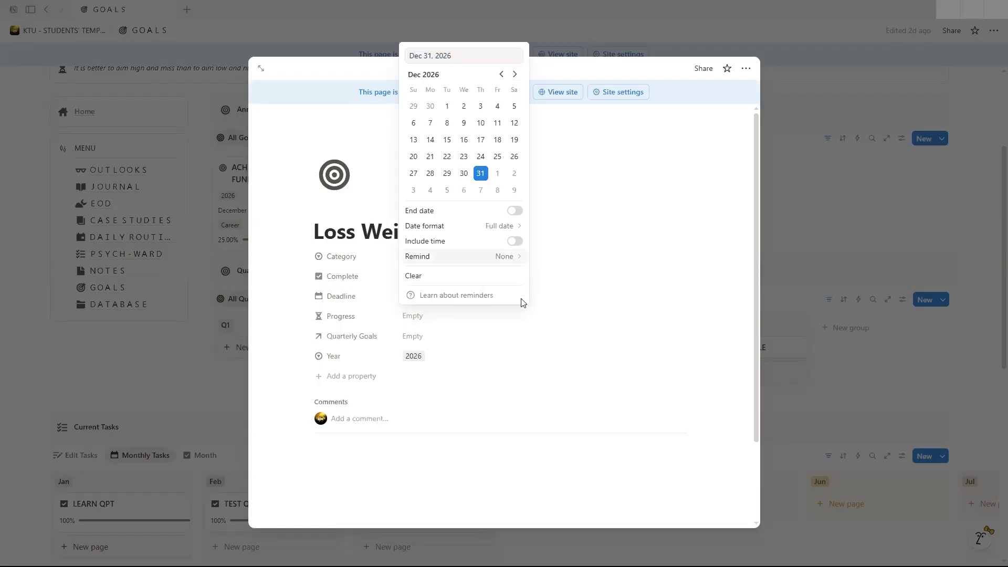
left_click(564, 284)
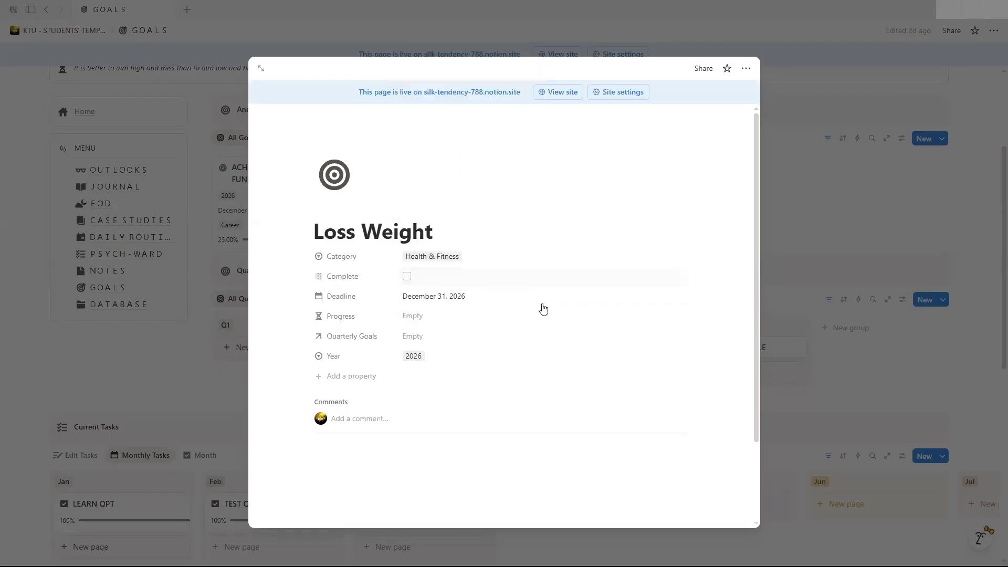
- Look at the Loss Weight goal's Progress and Quarterly Goals properties and close its page
left_click(421, 317)
left_click(535, 333)
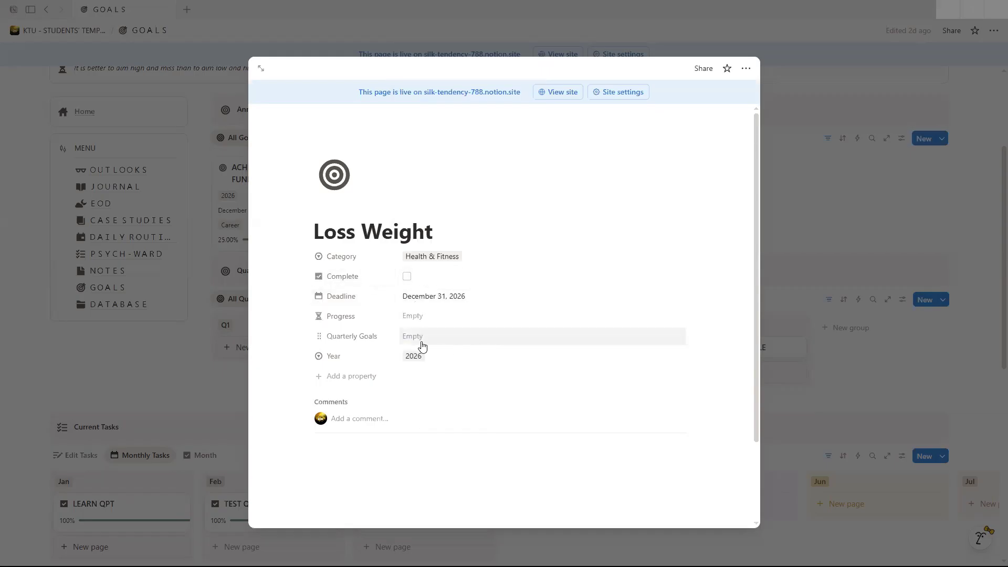
left_click(421, 337)
left_click(558, 306)
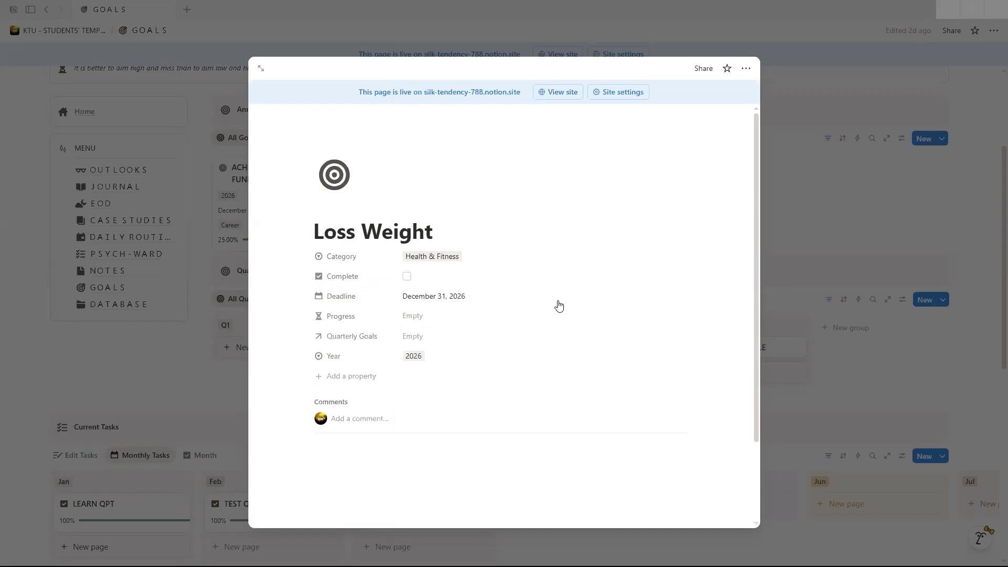
left_click(785, 190)
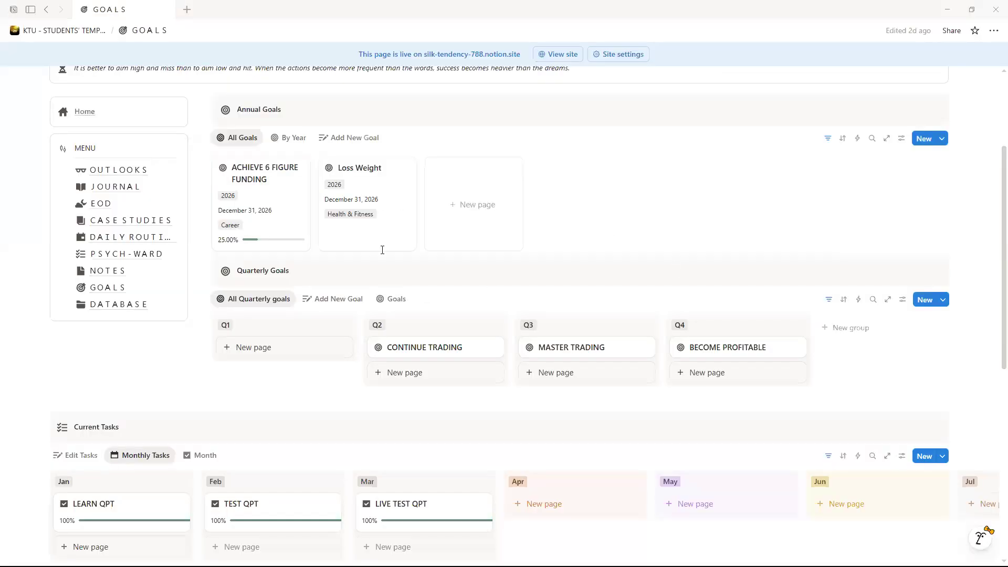
- Add a quarterly goal titled "Enrol to a Gym" under Q1
left_click(267, 347)
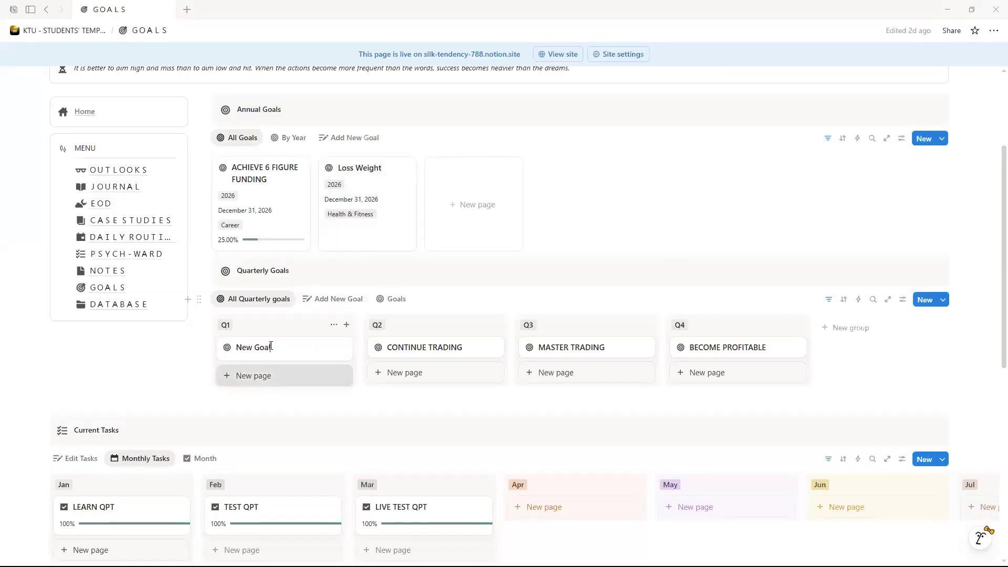
left_click_drag(295, 346, 236, 347)
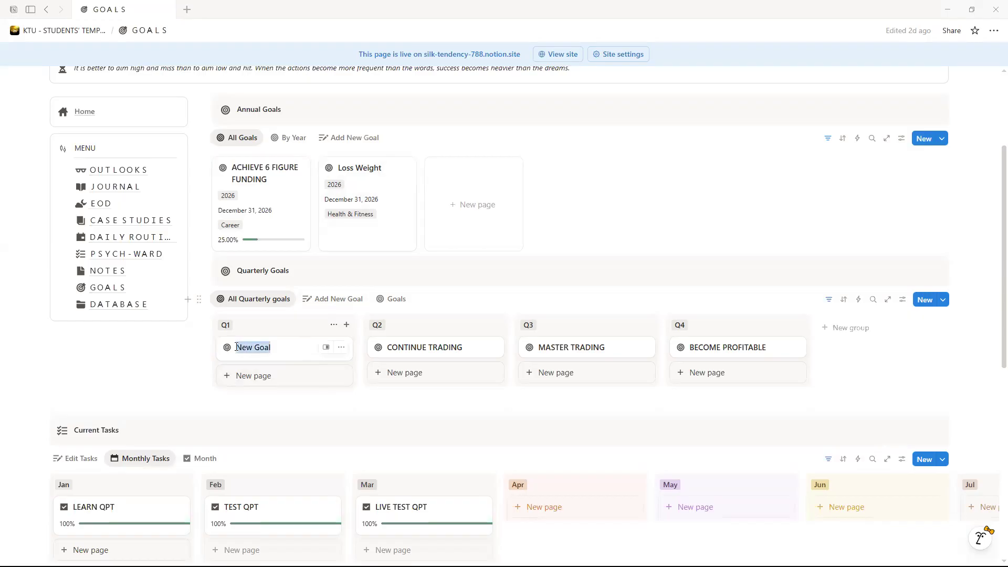
type("Enrol to a Gym")
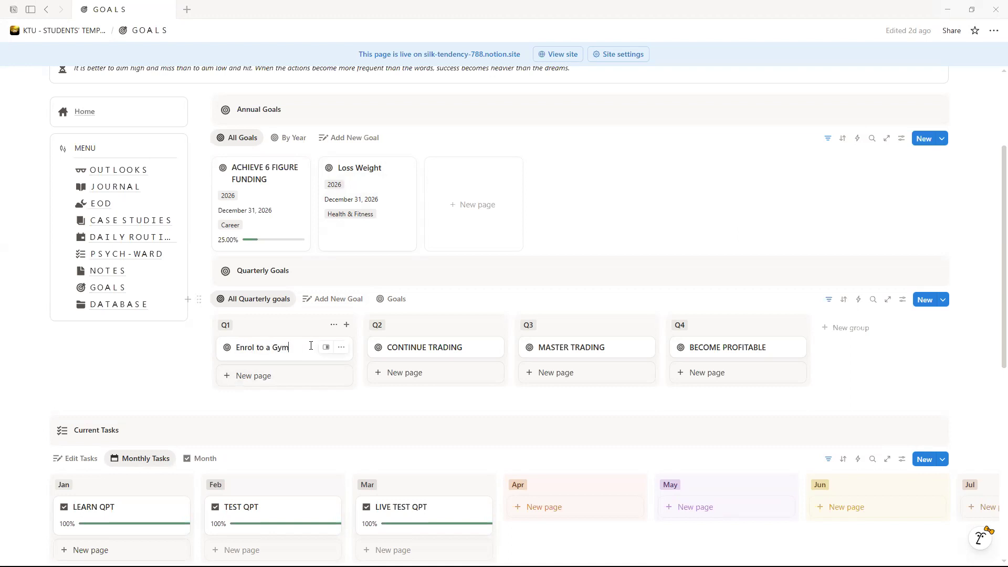
left_click(266, 402)
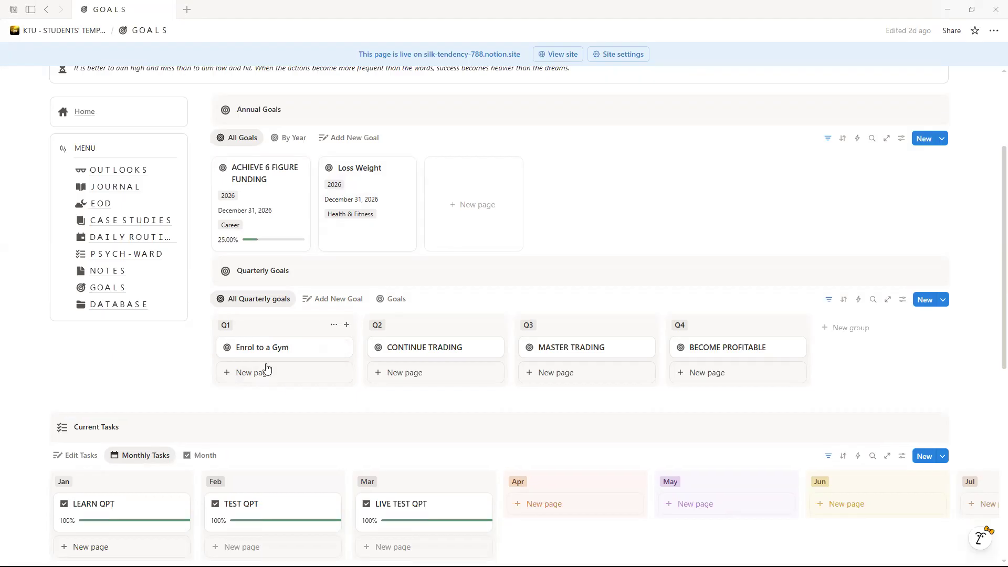
key("Escape")
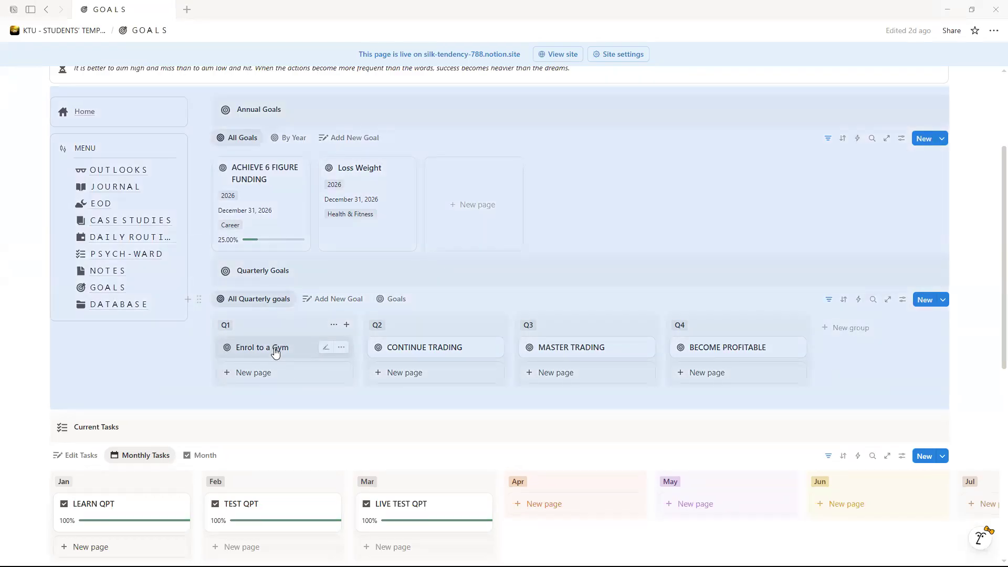
- Link the Enrol to a Gym goal to the Loss Weight annual goal, and mark it complete and unmark it again
left_click(275, 352)
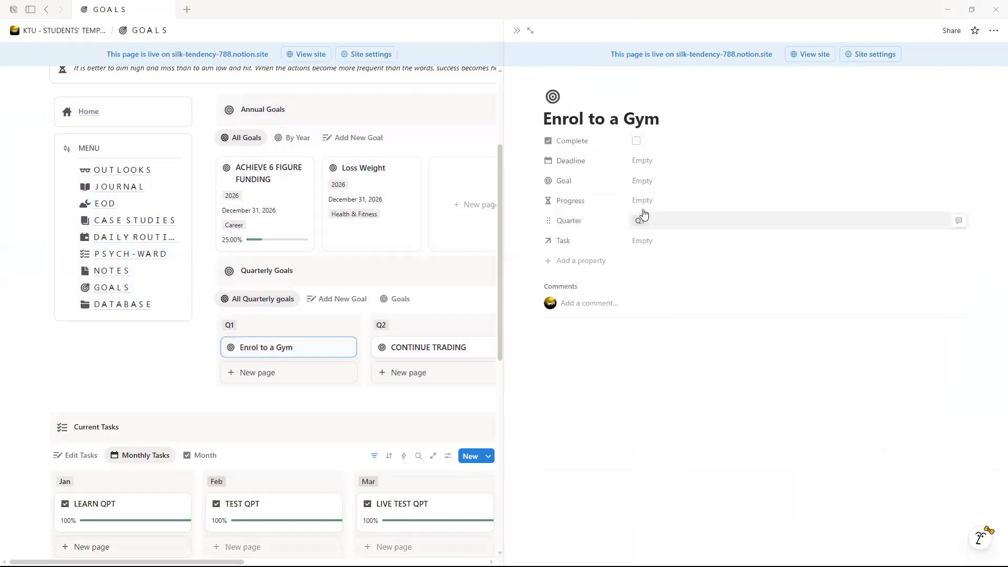
left_click(642, 241)
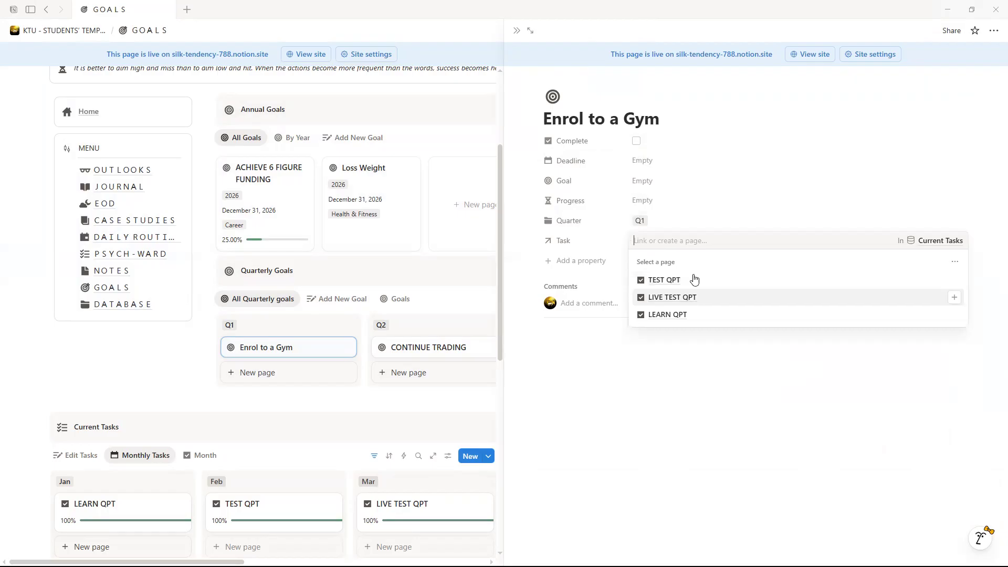
left_click(693, 215)
left_click(637, 188)
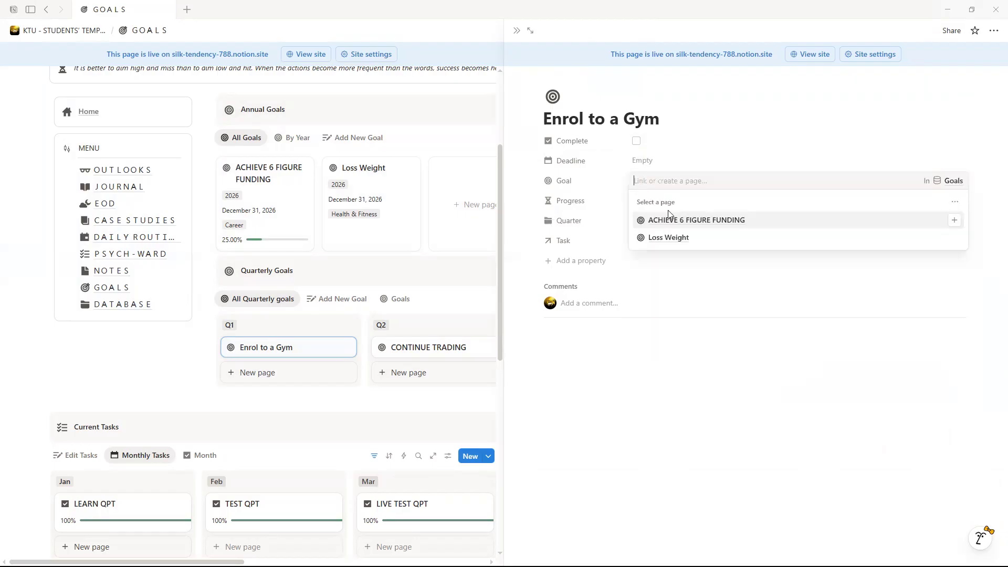
left_click(674, 238)
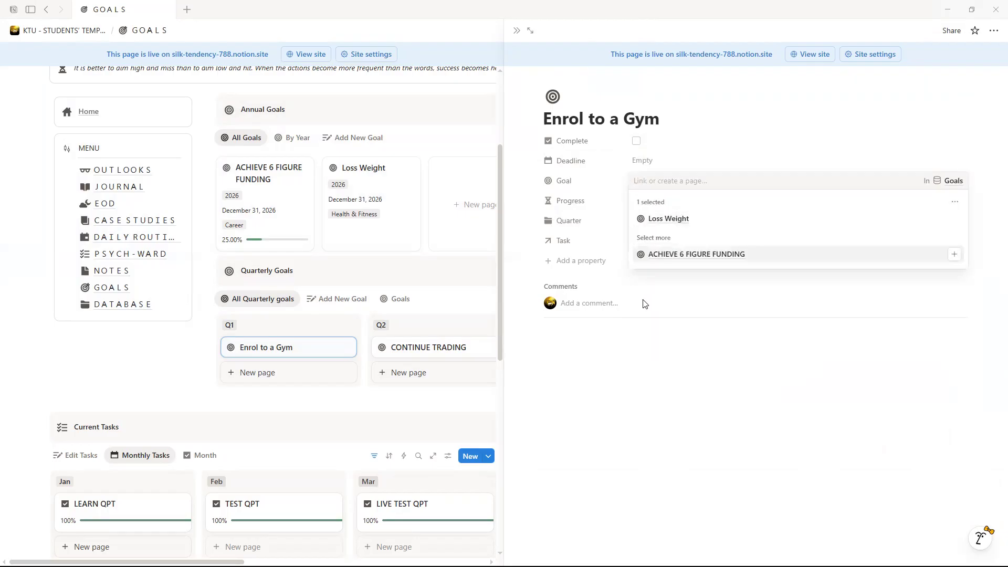
left_click(681, 148)
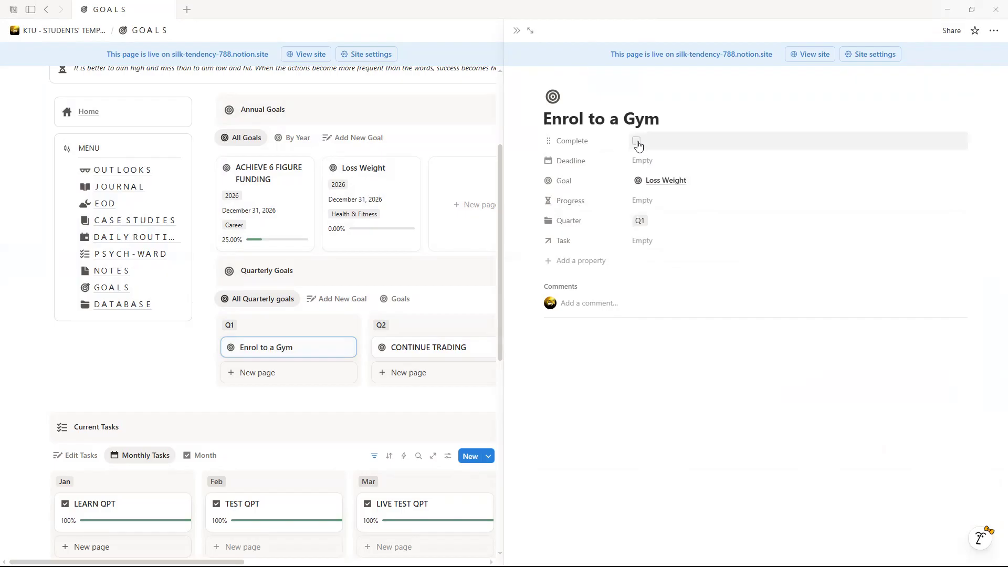
left_click(636, 141)
left_click(636, 142)
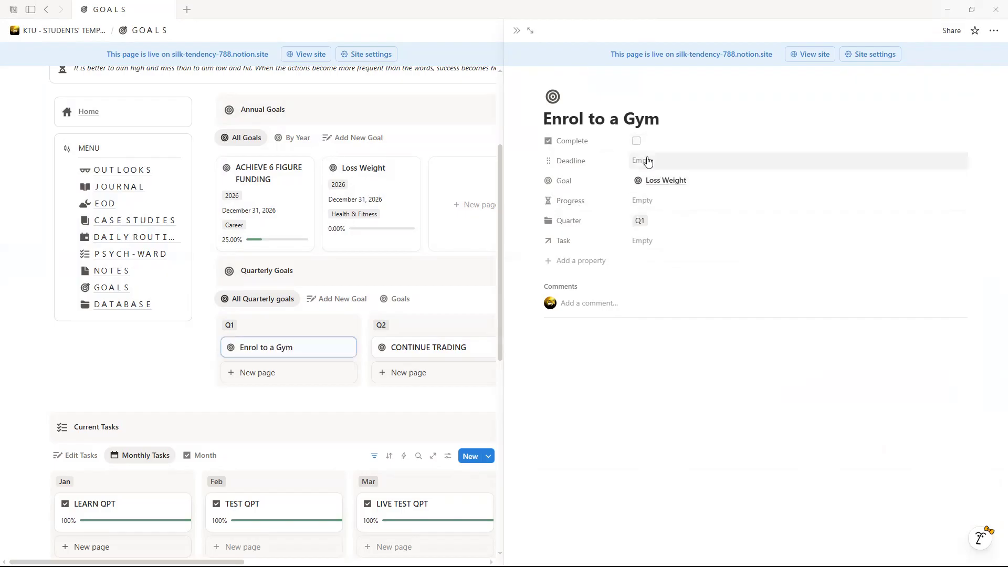
- Set the Enrol to a Gym quarterly goal's Deadline to March 31, 2026 and close its page
left_click(647, 160)
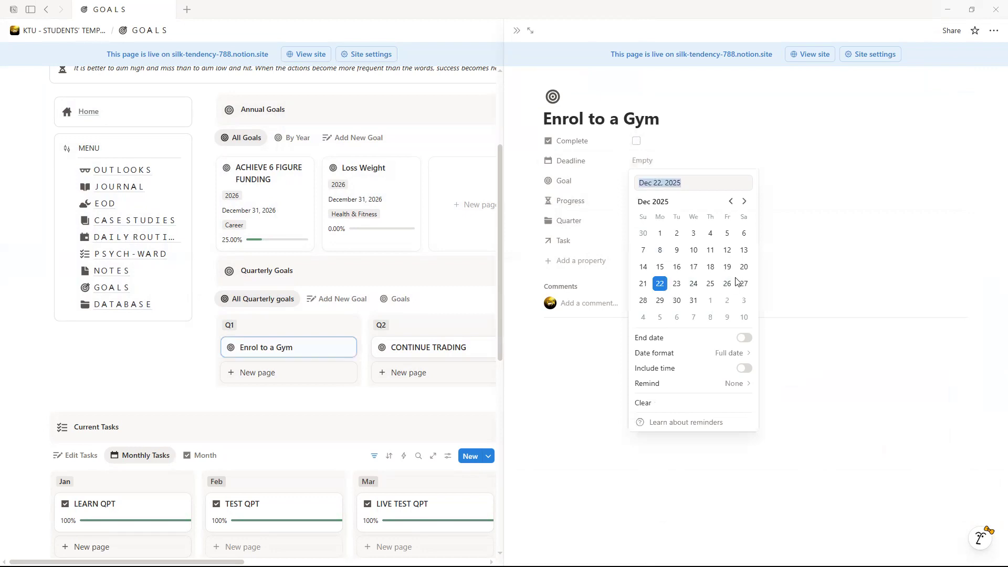
left_click(743, 201)
left_click(743, 201)
left_click(744, 202)
left_click(676, 300)
left_click(875, 251)
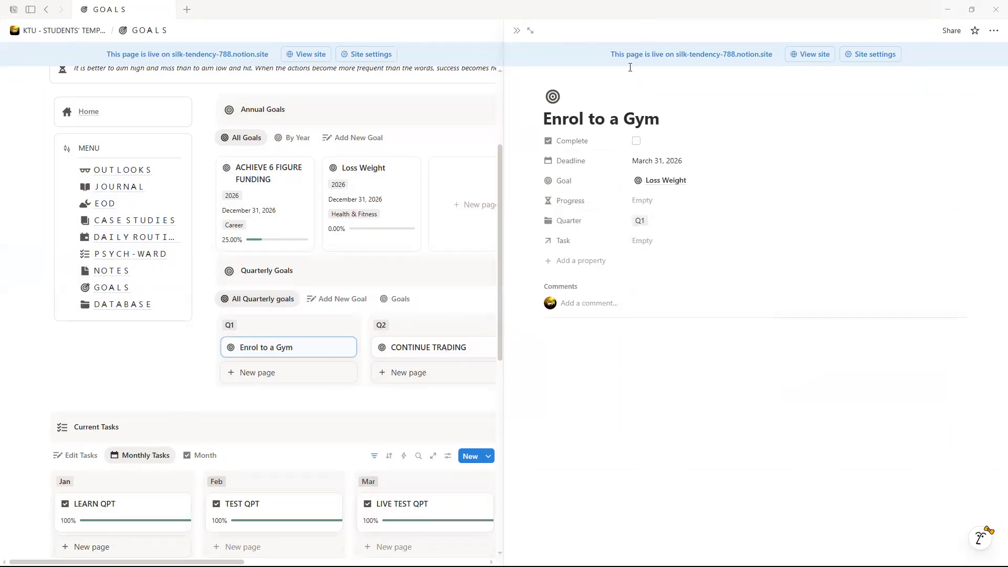
left_click(270, 333)
- Look over the Current Tasks and Completed Goals sections, collapsing and re-expanding the Completed Monthly Tasks toggle
scroll(270, 333, "down", 5)
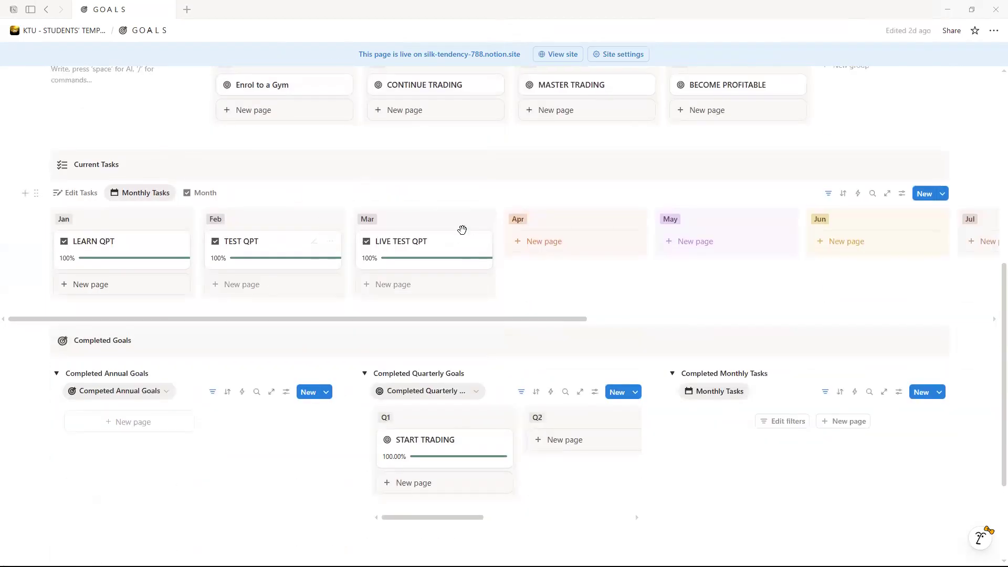
scroll(709, 292, "down", 7)
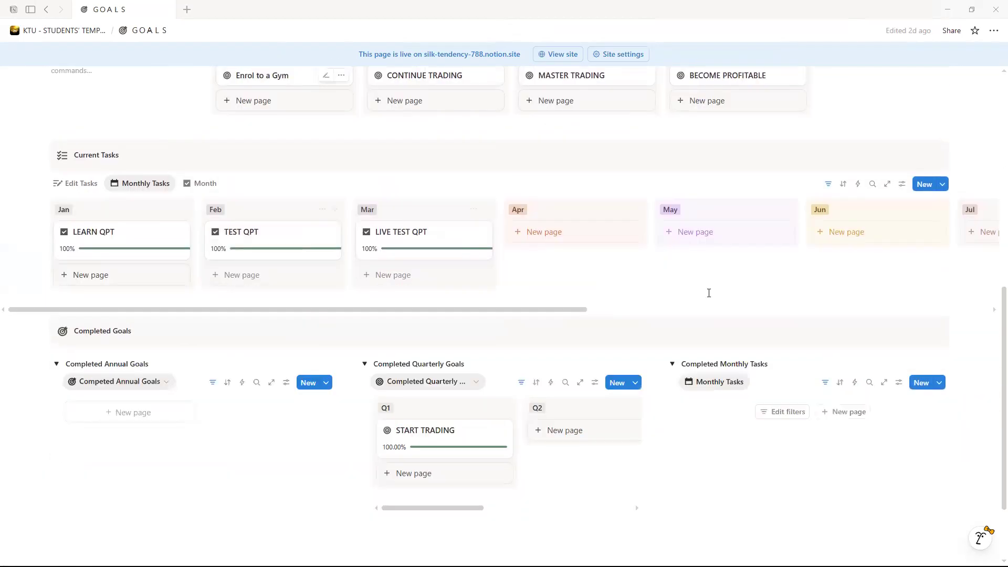
left_click(677, 218)
left_click(673, 217)
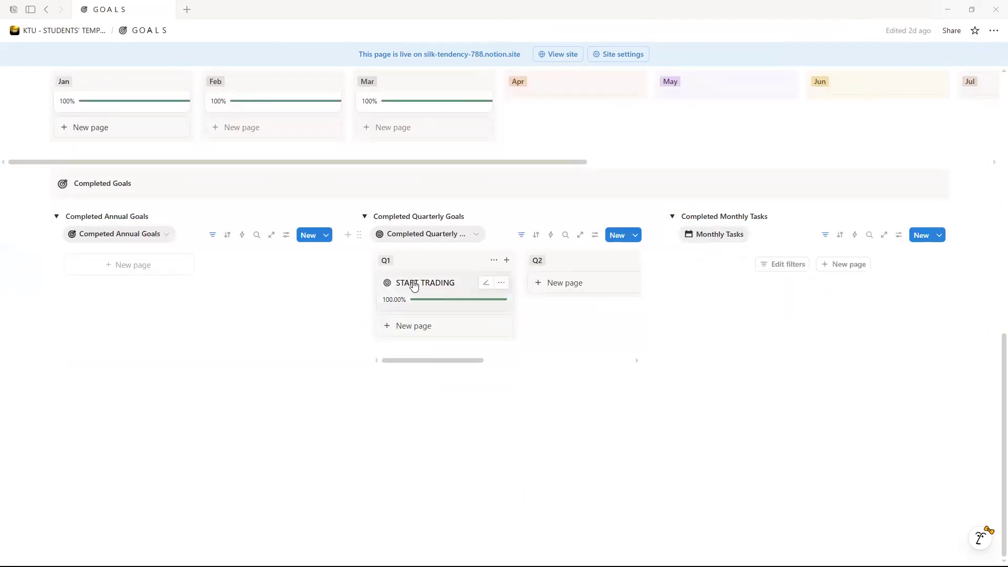
- Collapse the Completed Quarterly Goals and Completed Annual Goals toggles
scroll(367, 227, "up", 4)
scroll(118, 163, "down", 3)
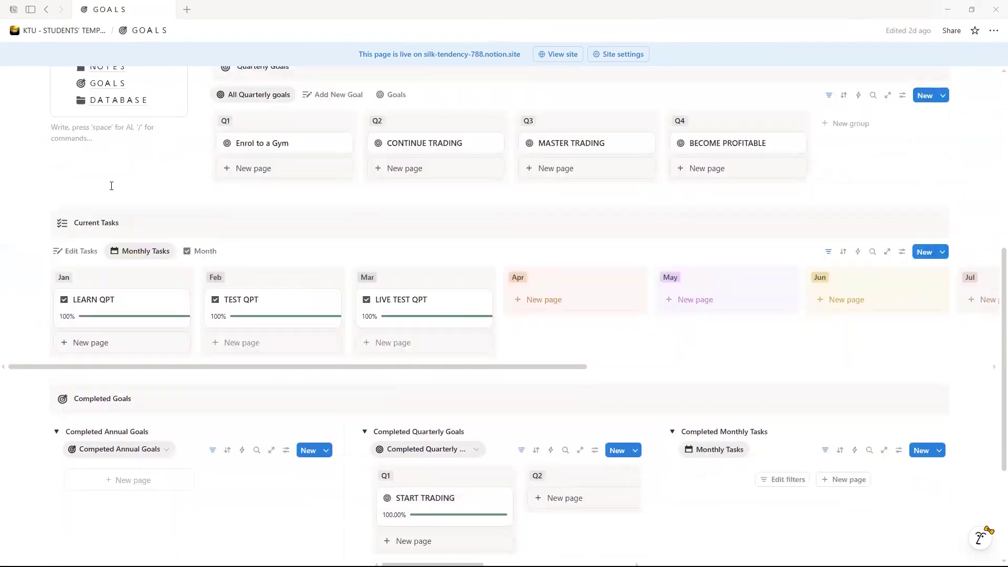
left_click(364, 269)
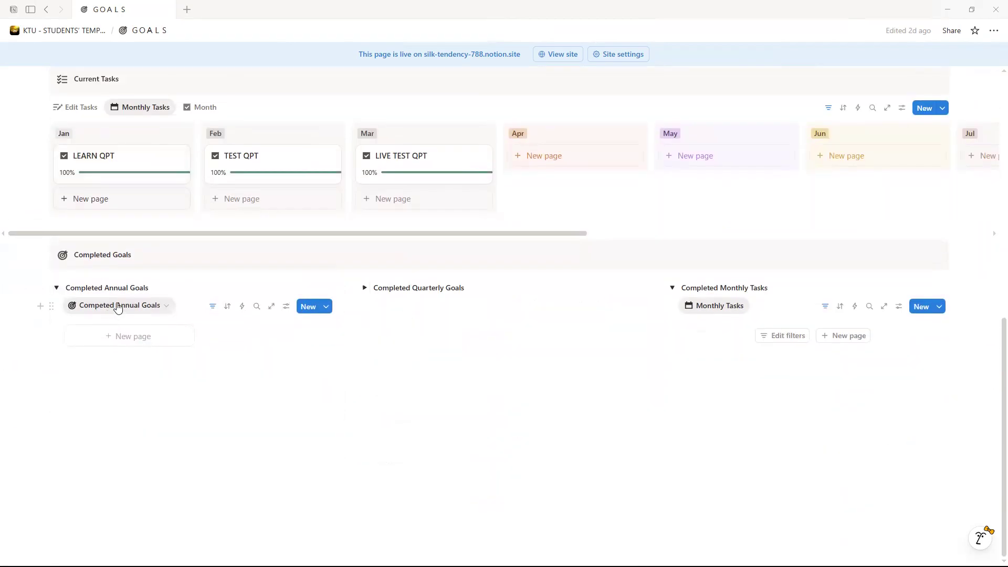
left_click(56, 288)
- View the template's Database page and return to the Home page
scroll(168, 338, "up", 5)
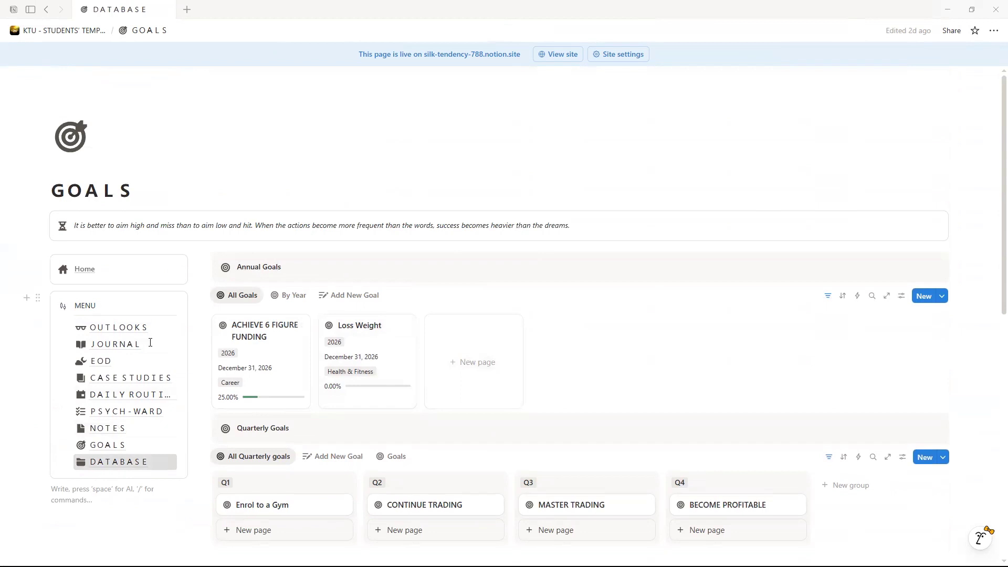
left_click(119, 462)
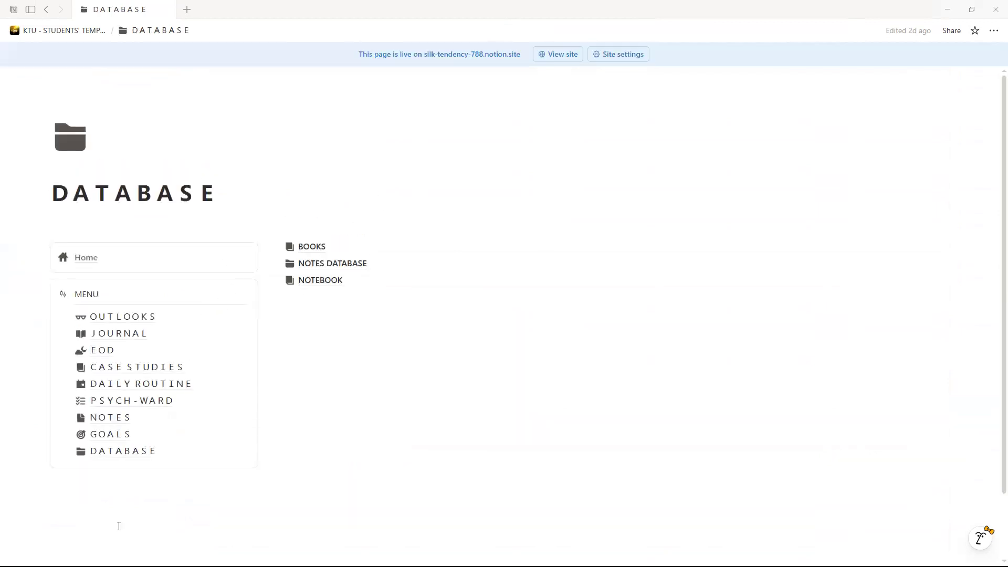
left_click(92, 258)
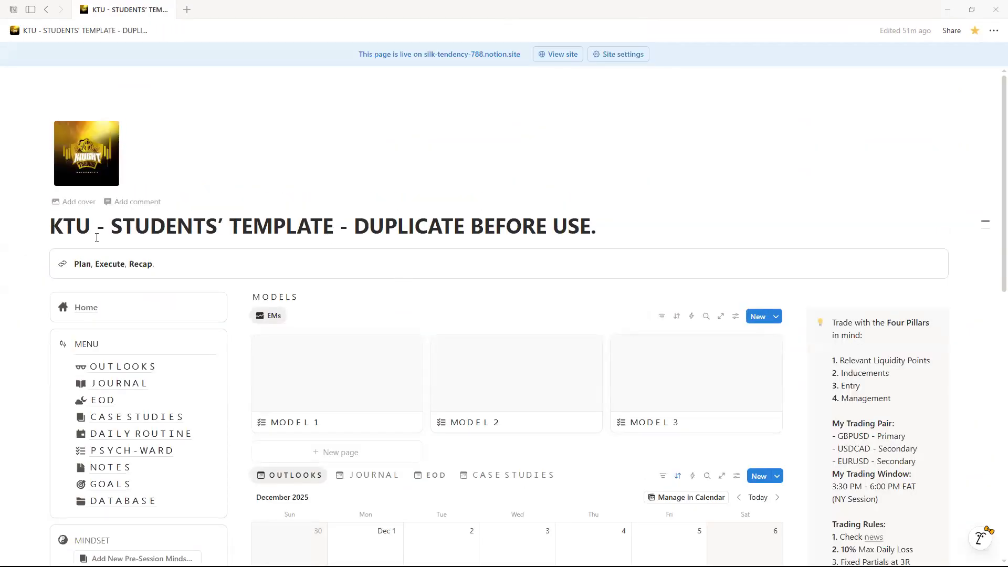
- Review the Home page's menu, models, December 2025 Outlooks calendar, and This Quarter and This Month sections
scroll(100, 251, "down", 7)
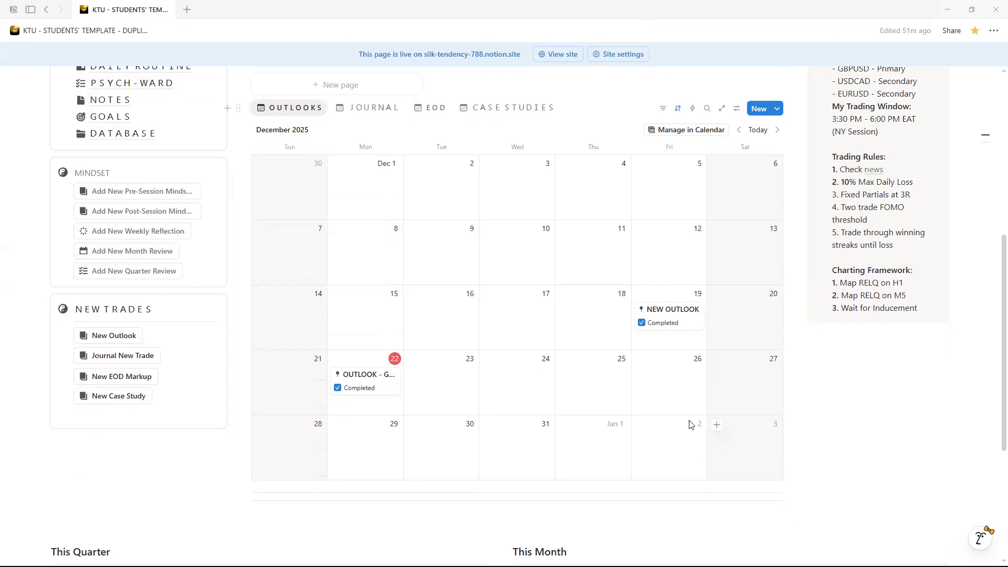
scroll(133, 269, "up", 4)
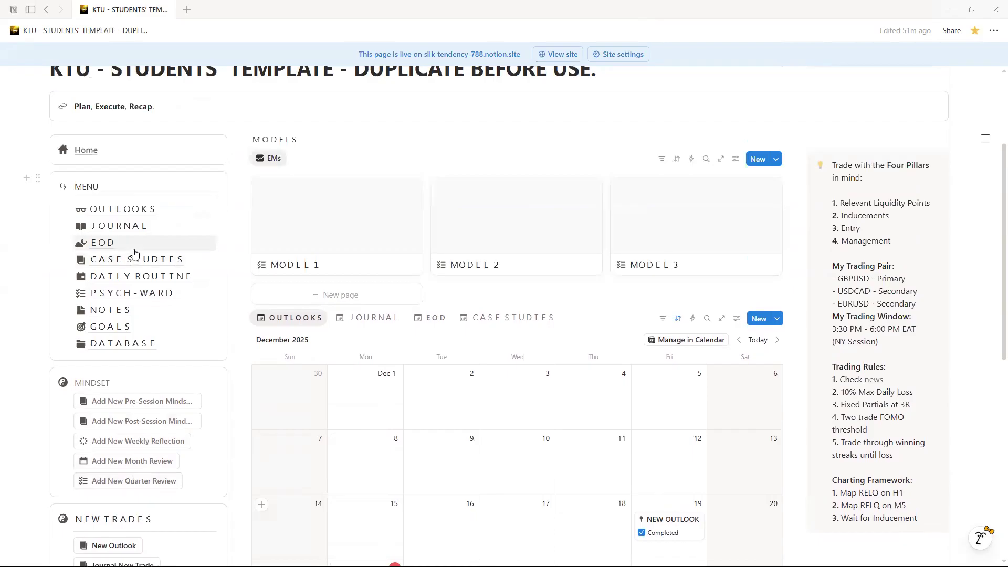
mouse_move(141, 226)
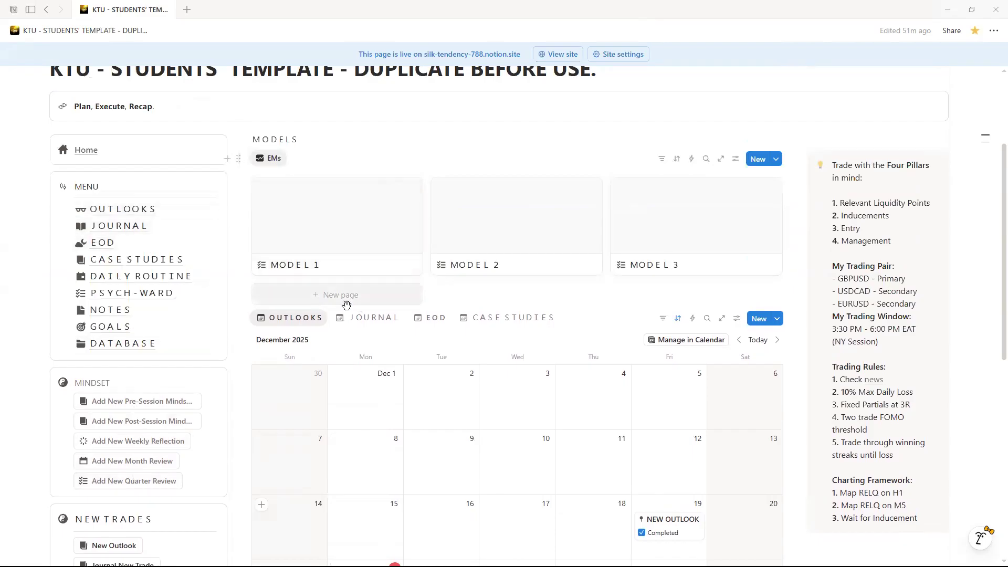
scroll(270, 268, "down", 4)
scroll(226, 260, "up", 4)
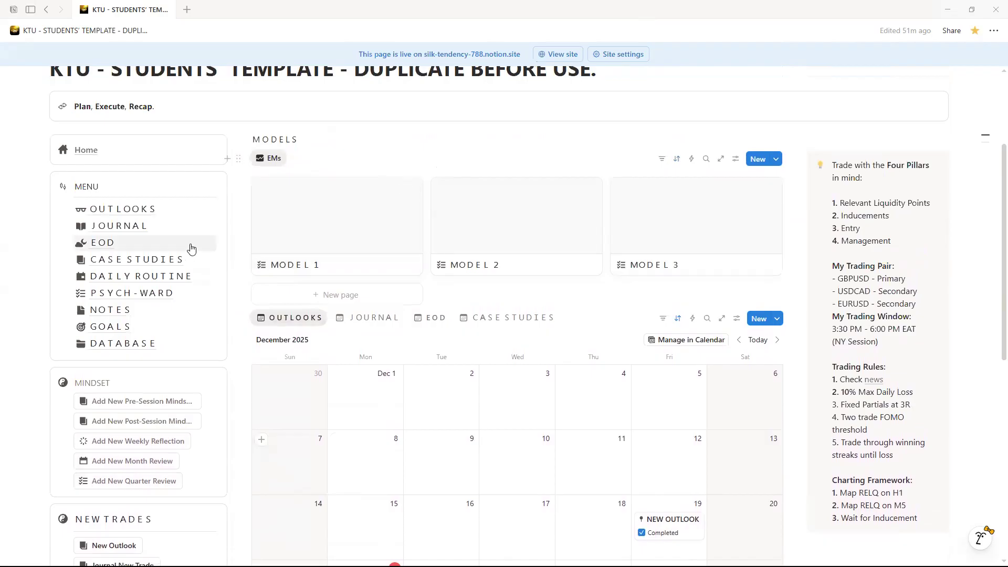
scroll(269, 307, "up", 1)
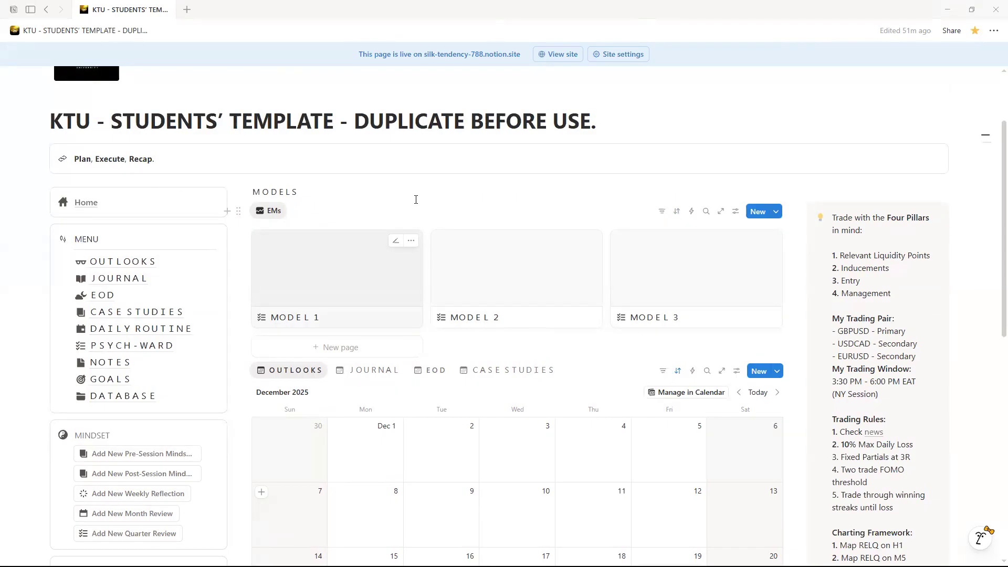
scroll(336, 231, "up", 2)
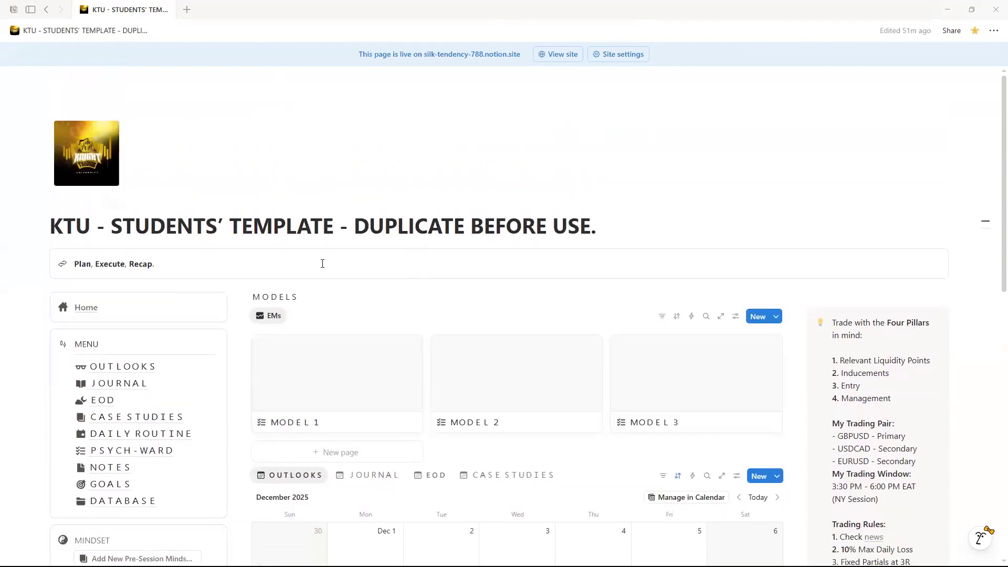
scroll(368, 243, "down", 12)
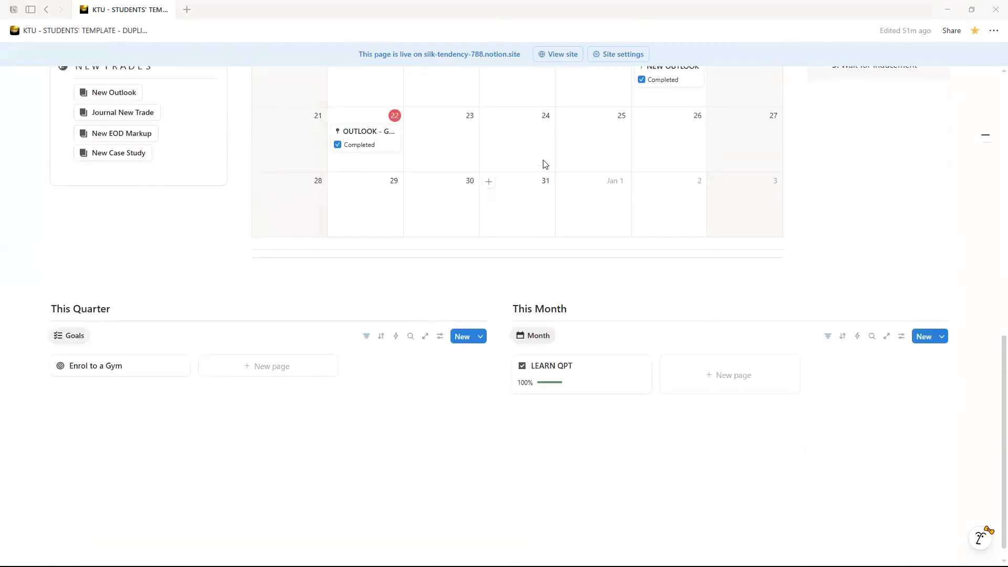
scroll(414, 171, "up", 4)
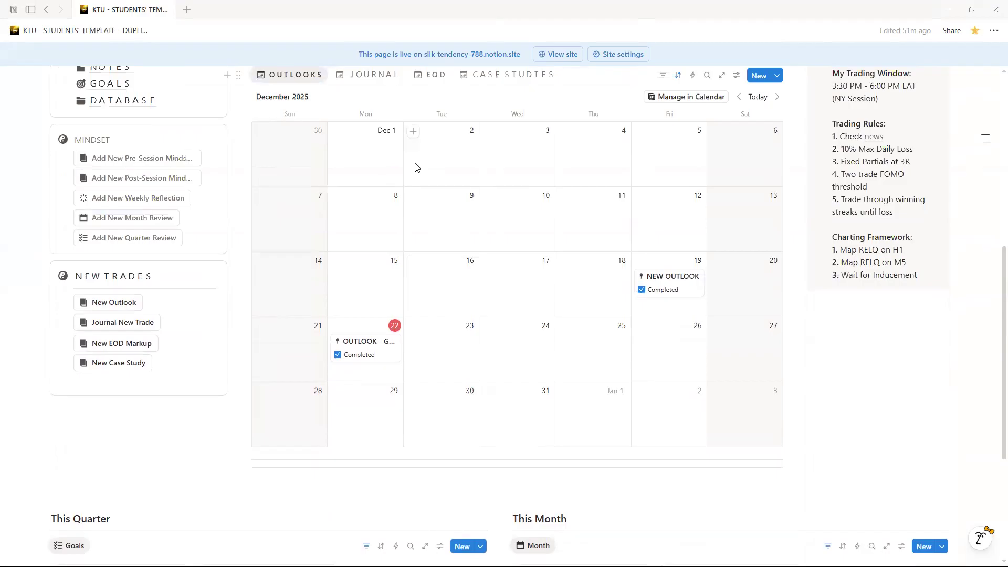